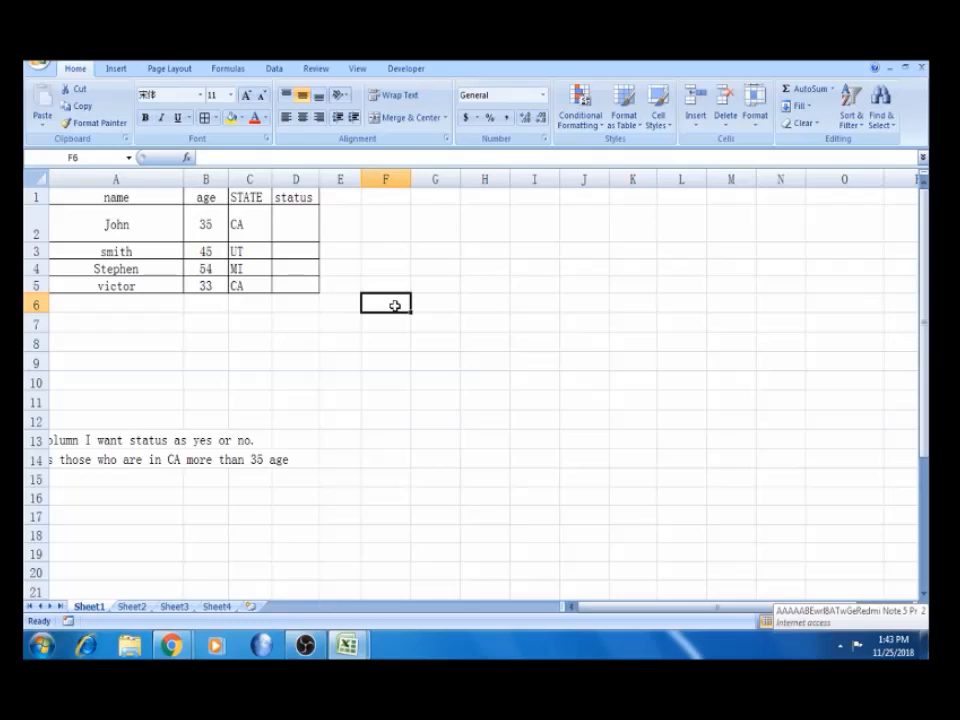
Review the table's columns and read the status instruction and its condition in cells A13 and A14
{"action": "left_click", "coordinate": [311, 229]}
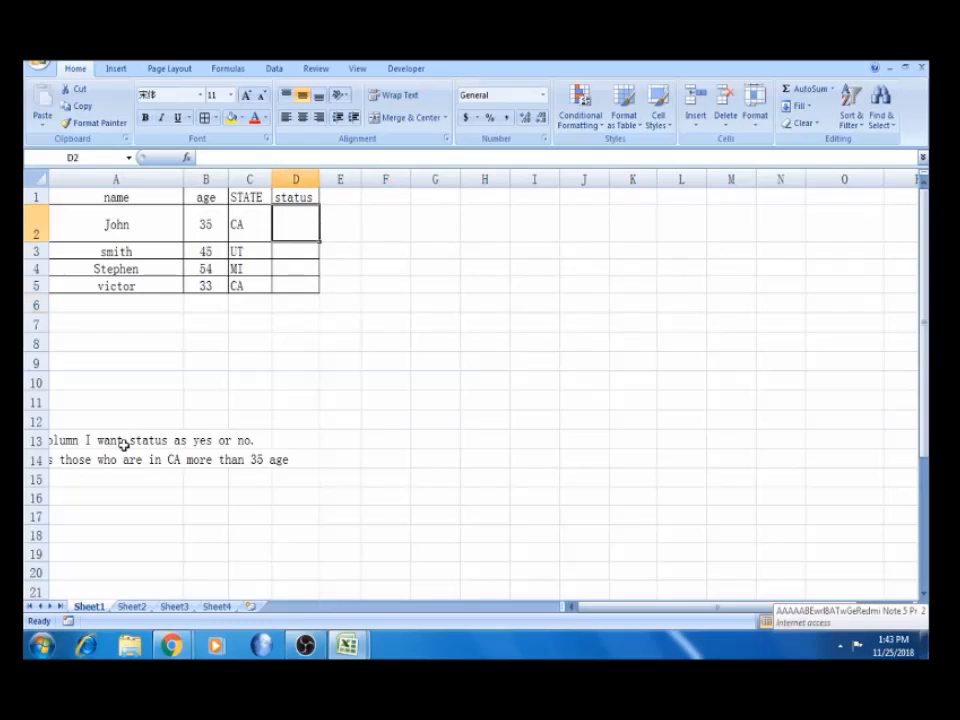
{"action": "left_click", "coordinate": [121, 191]}
{"action": "key", "text": "Right"}
{"action": "key", "text": "Right"}
{"action": "key", "text": "Down"}
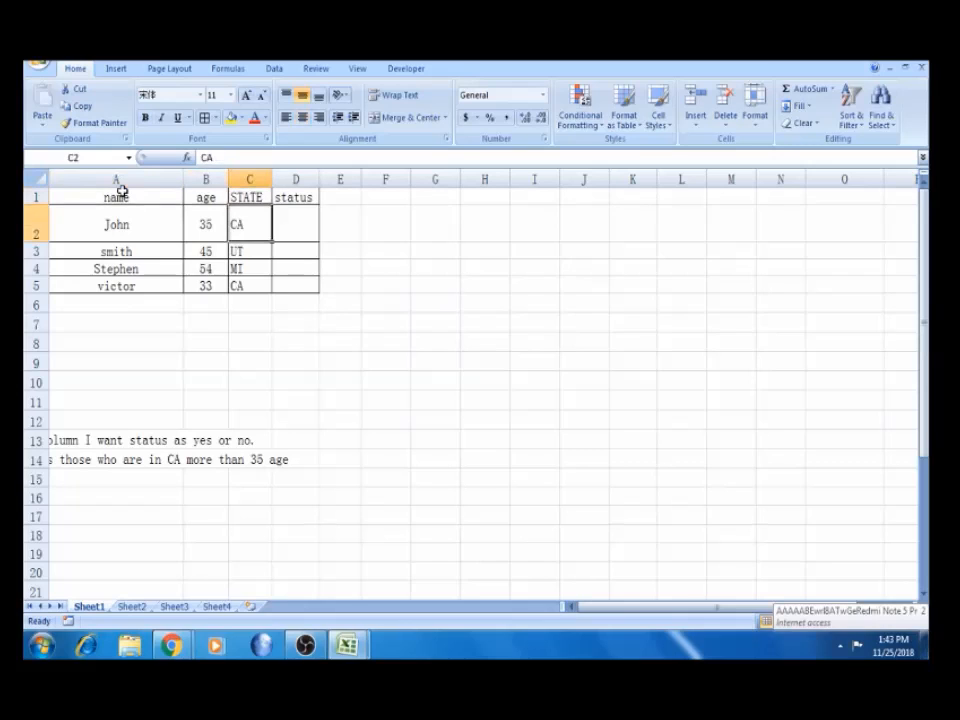
{"action": "left_click", "coordinate": [115, 440]}
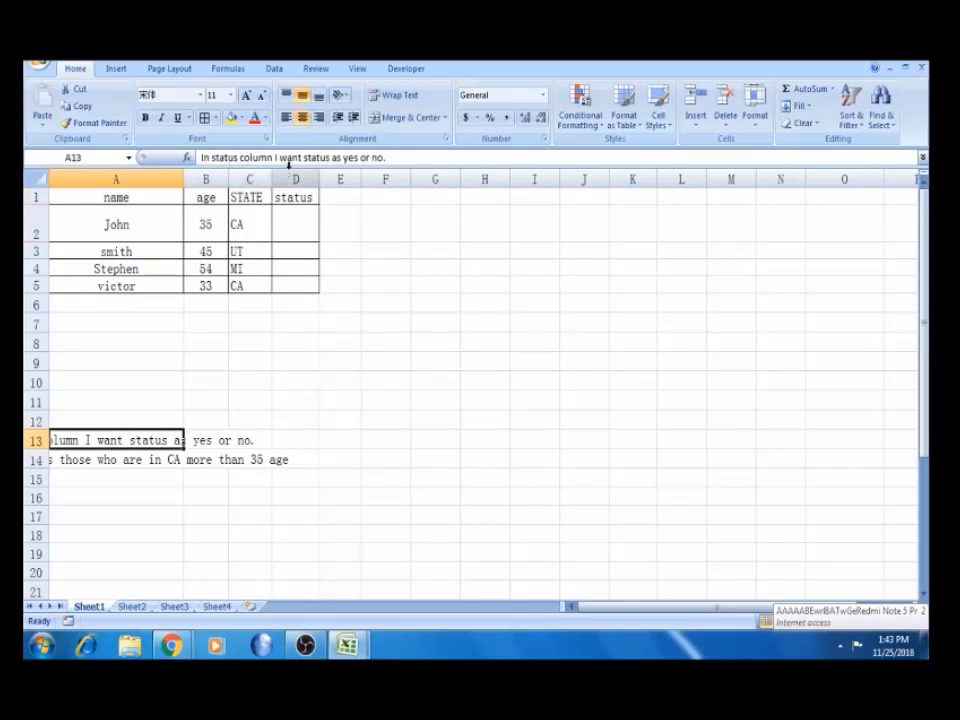
{"action": "left_click", "coordinate": [118, 459]}
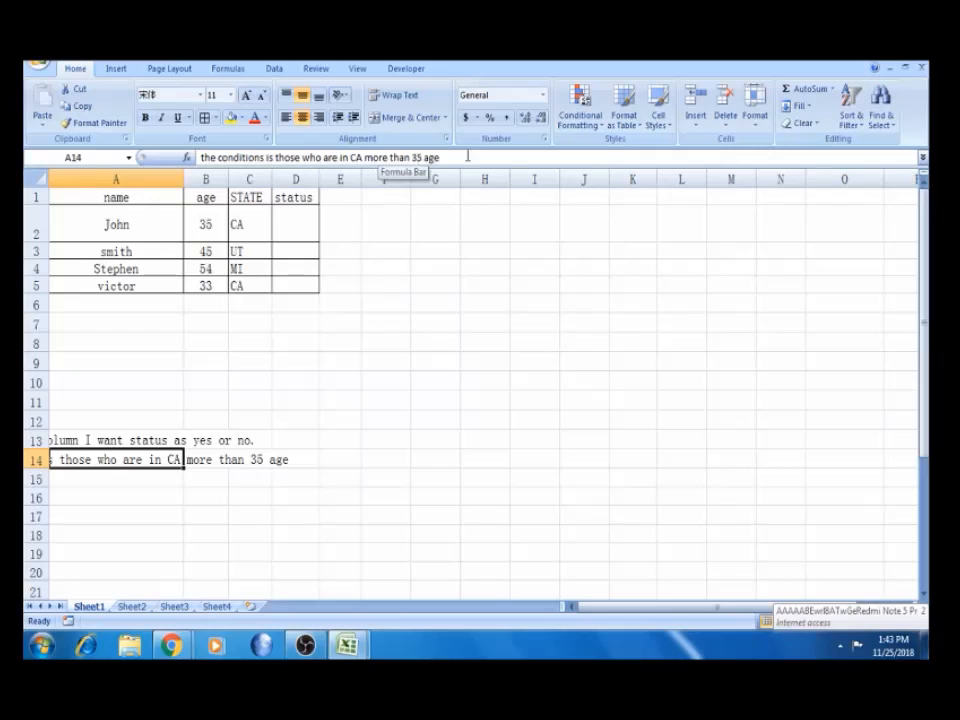
{"action": "left_click", "coordinate": [234, 391]}
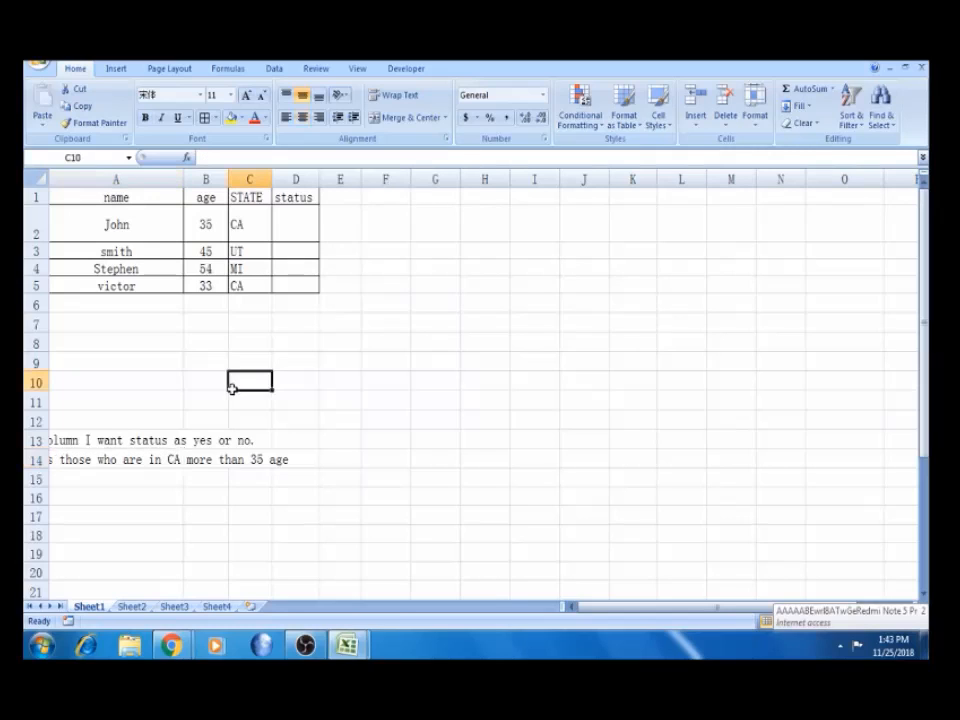
{"action": "left_click", "coordinate": [294, 229]}
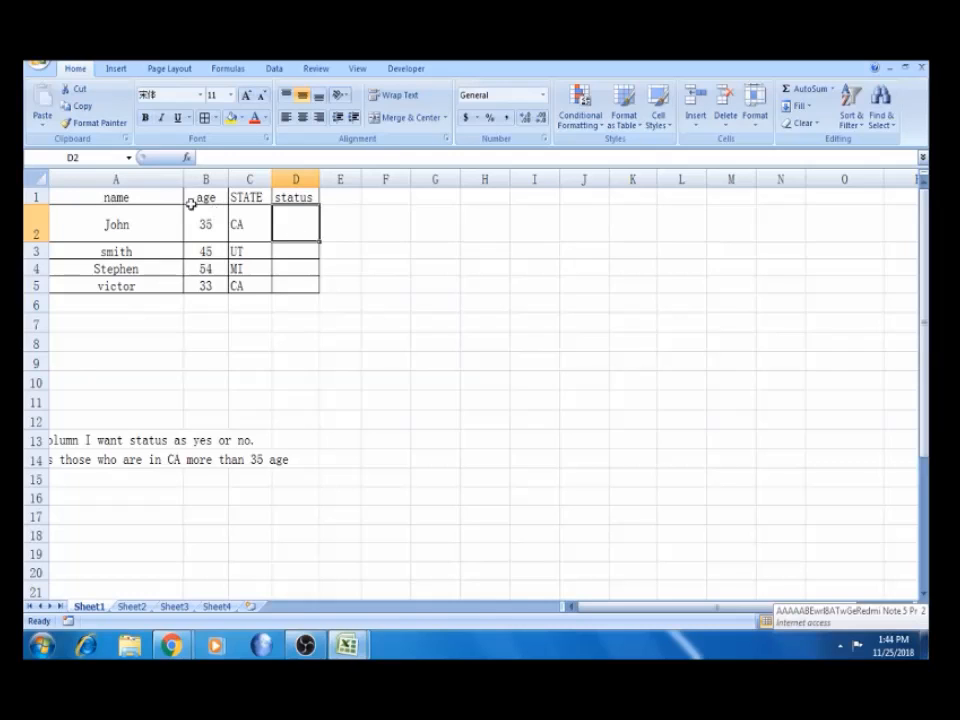
{"action": "left_click", "coordinate": [154, 199]}
{"action": "key", "text": "shift+Right"}
{"action": "key", "text": "shift+Right"}
{"action": "key", "text": "shift+Down"}
{"action": "key", "text": "shift+Down"}
{"action": "key", "text": "shift+Down"}
{"action": "key", "text": "shift+Down"}
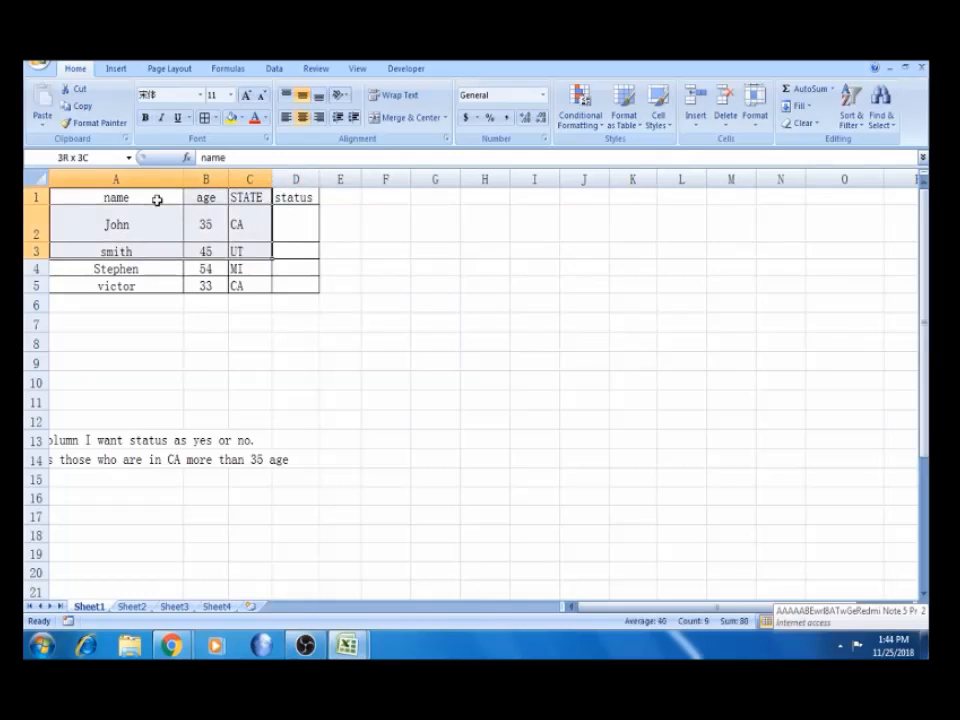
{"action": "key", "text": "shift+Right"}
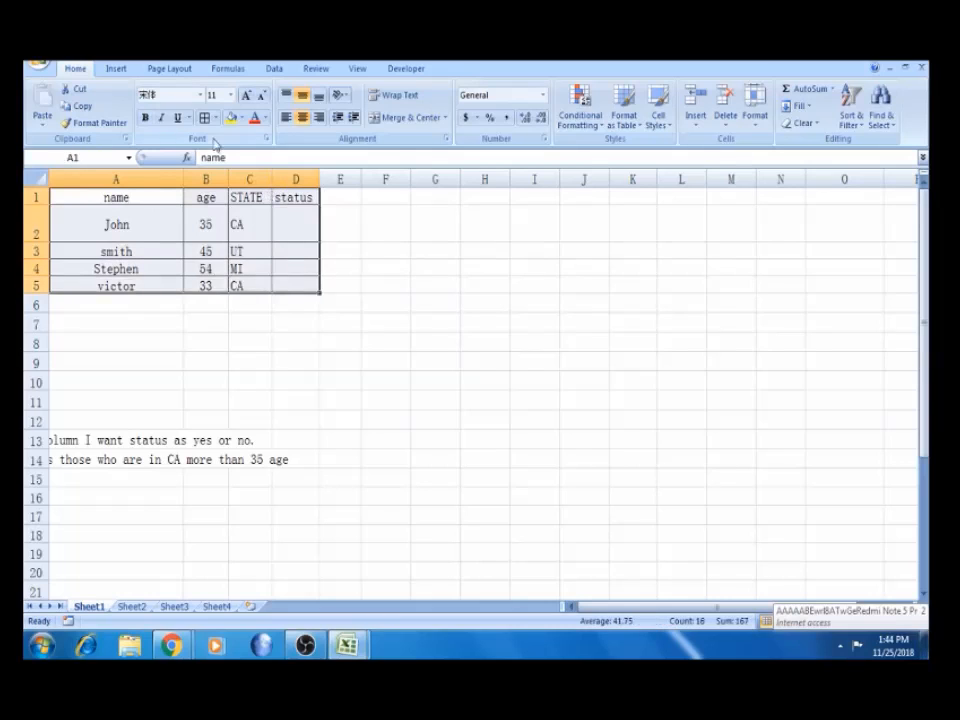
Apply a thick box border and bold text to the header row A1:D1
{"action": "left_click", "coordinate": [113, 198]}
{"action": "key", "text": "shift+Right"}
{"action": "key", "text": "shift+Right"}
{"action": "key", "text": "shift+Right"}
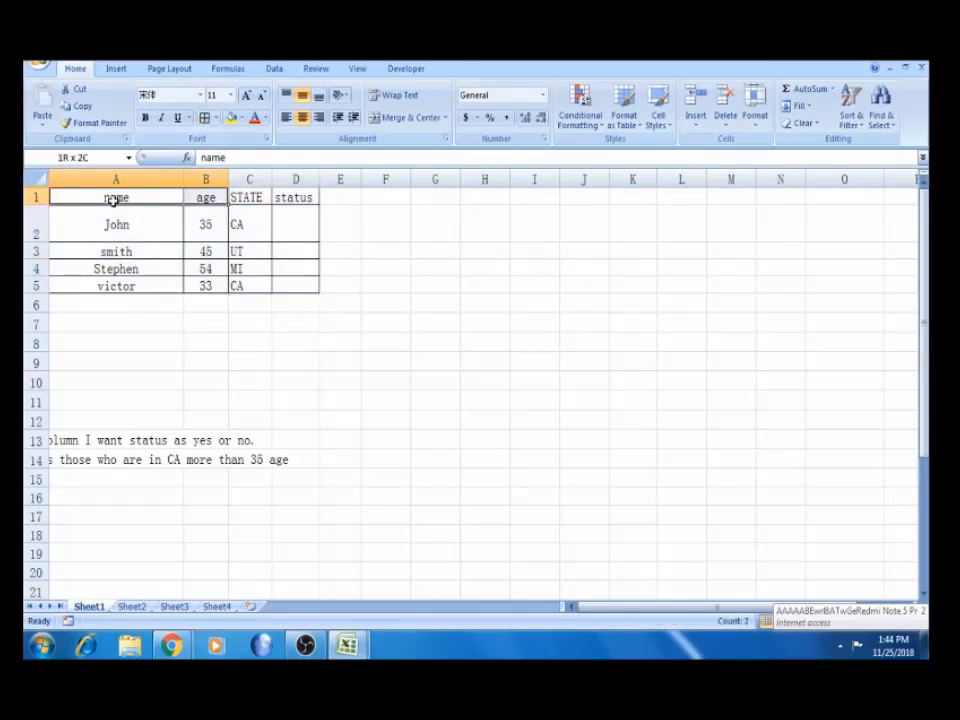
{"action": "left_click", "coordinate": [217, 119]}
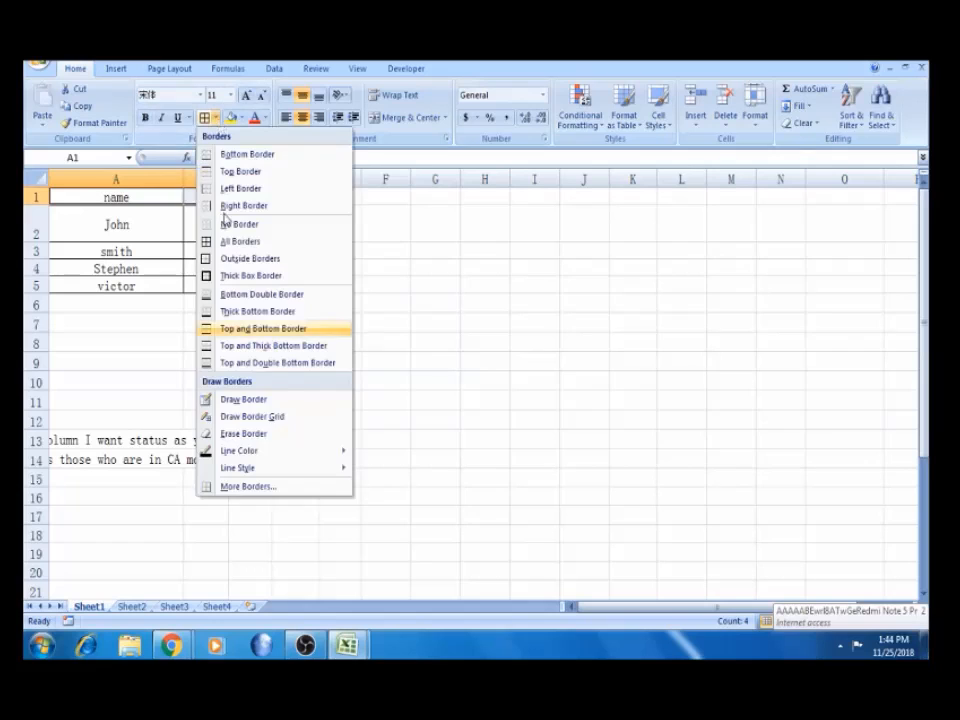
{"action": "left_click", "coordinate": [220, 274]}
{"action": "left_click", "coordinate": [145, 117]}
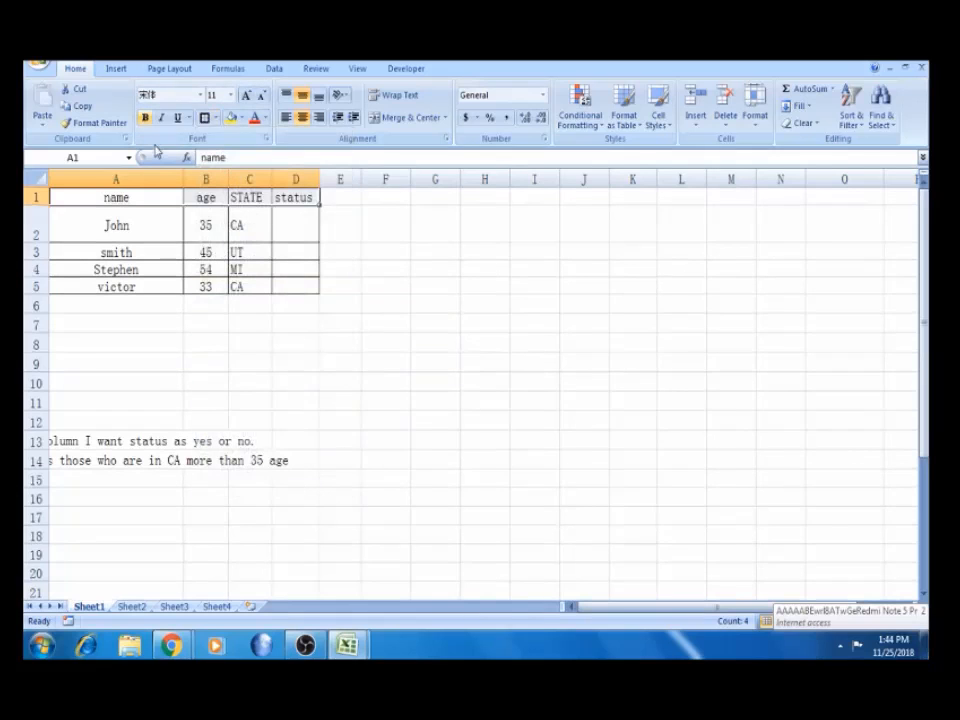
{"action": "left_click", "coordinate": [301, 231]}
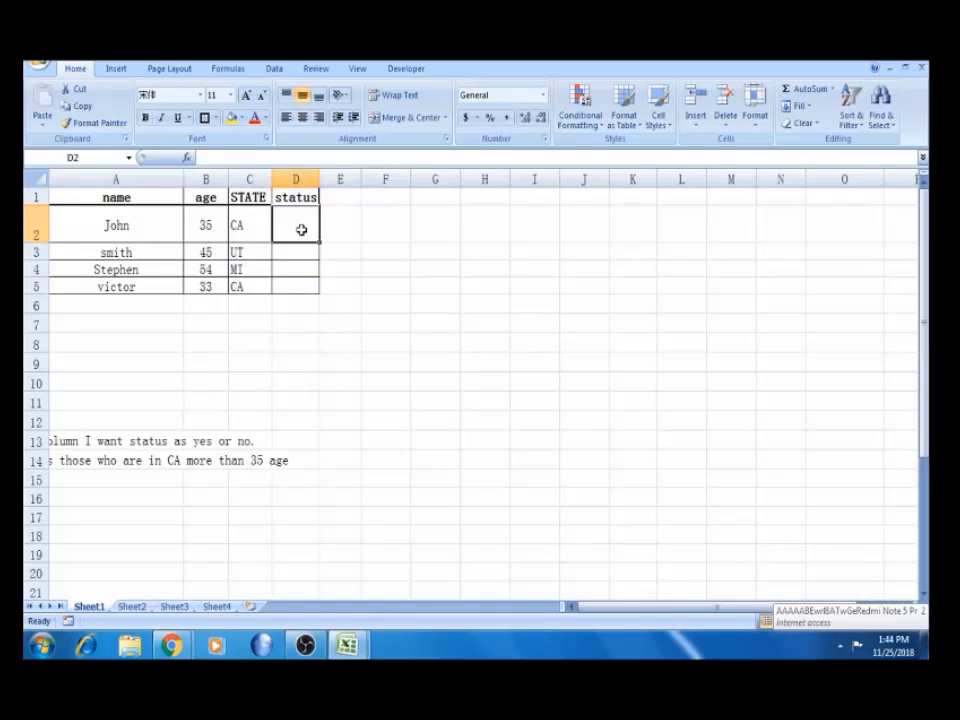
{"action": "left_click", "coordinate": [250, 225]}
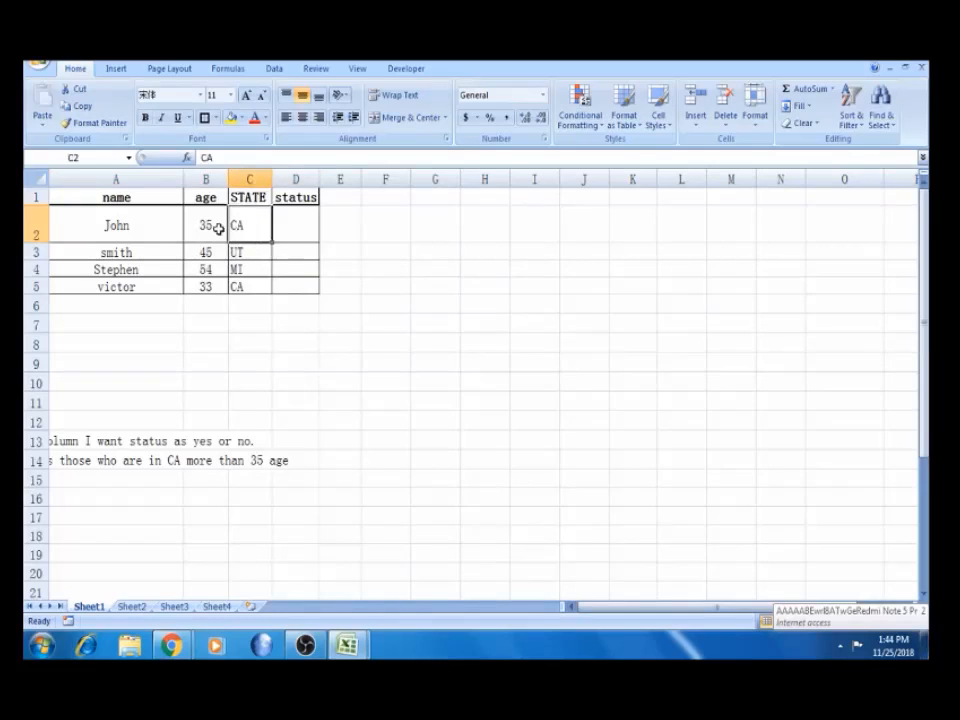
{"action": "left_click", "coordinate": [214, 227]}
{"action": "left_click", "coordinate": [139, 232]}
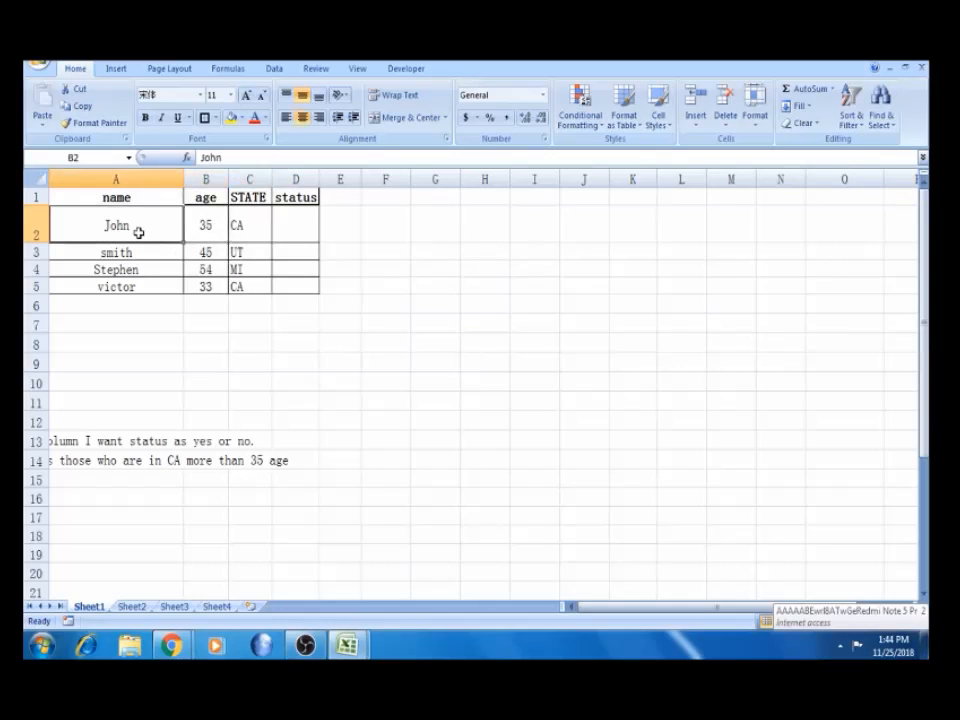
{"action": "left_click", "coordinate": [305, 236]}
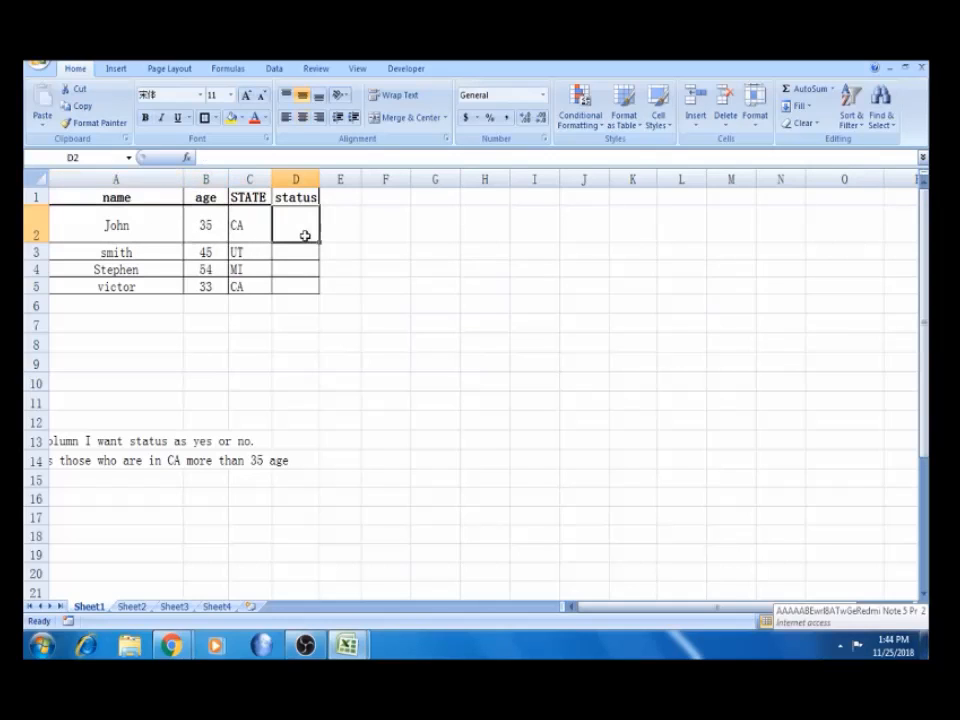
{"action": "type", "text": "="}
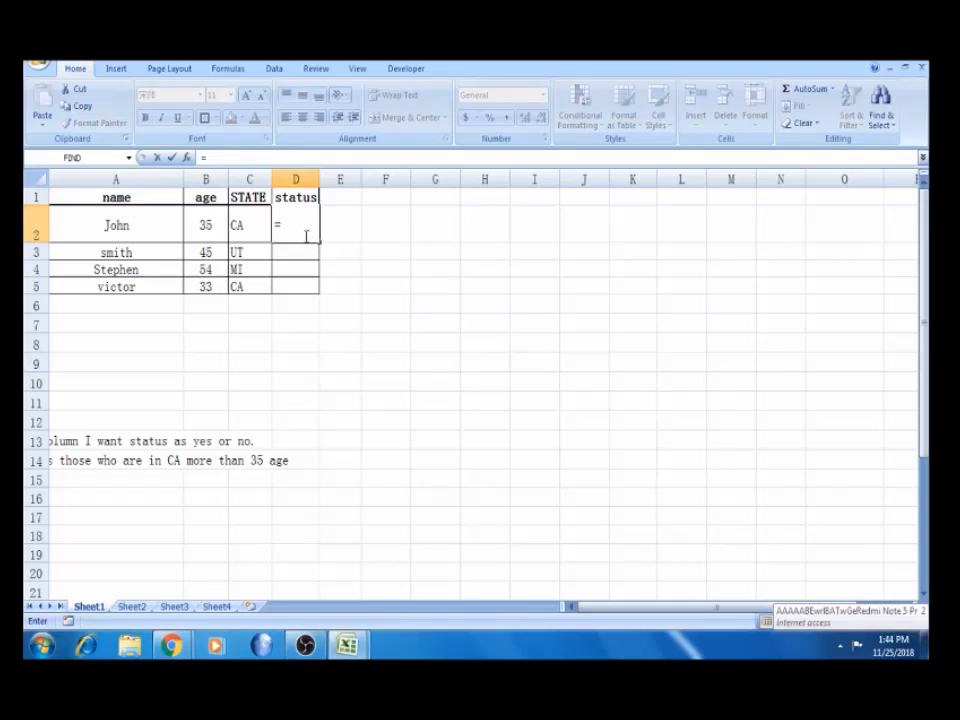
{"action": "type", "text": "IF"}
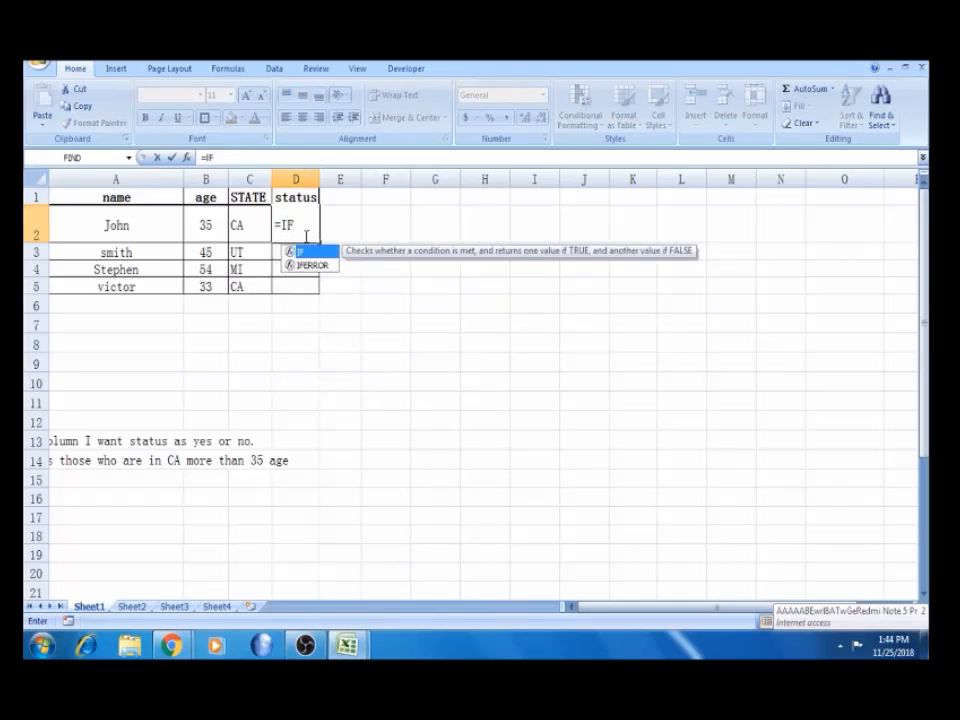
{"action": "type", "text": "("}
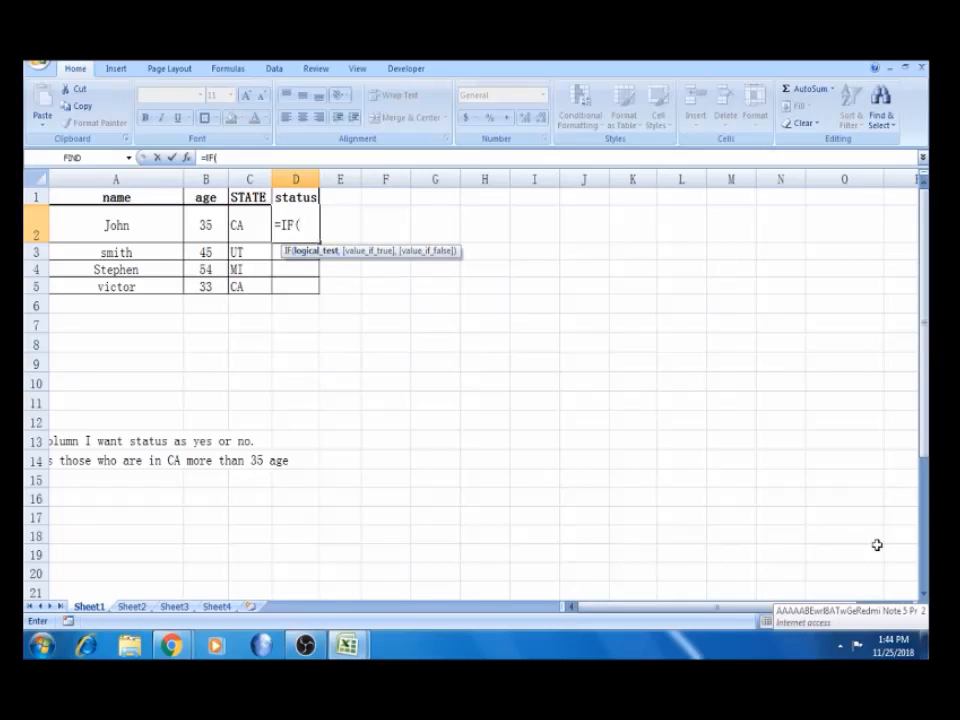
{"action": "key", "text": "Escape"}
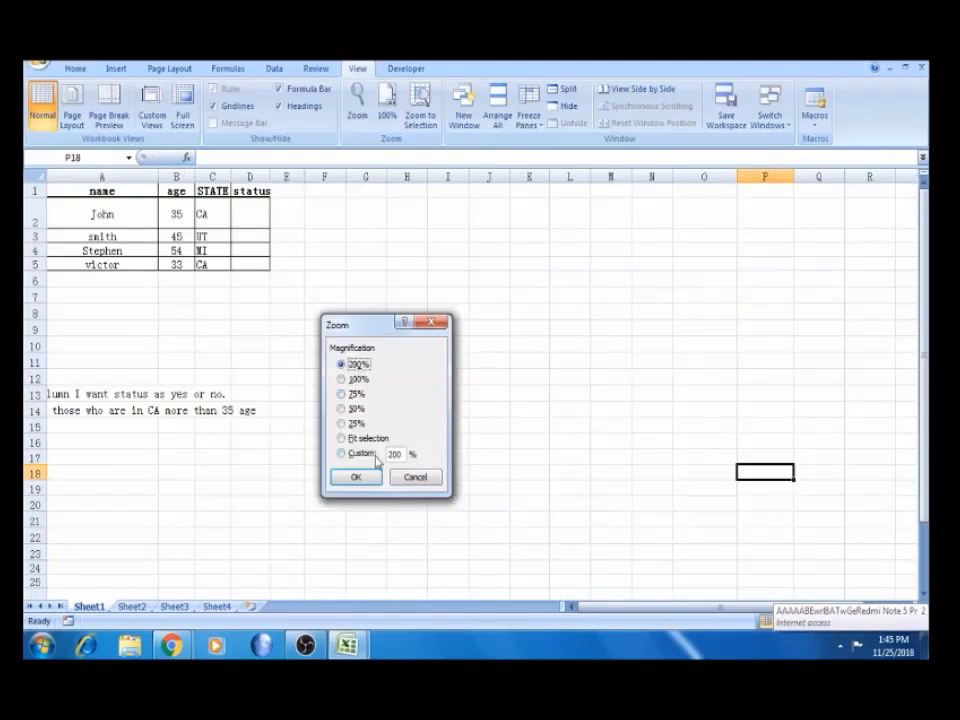
Set the worksheet zoom to 200% and return to the start of the table
{"action": "left_click", "coordinate": [356, 477]}
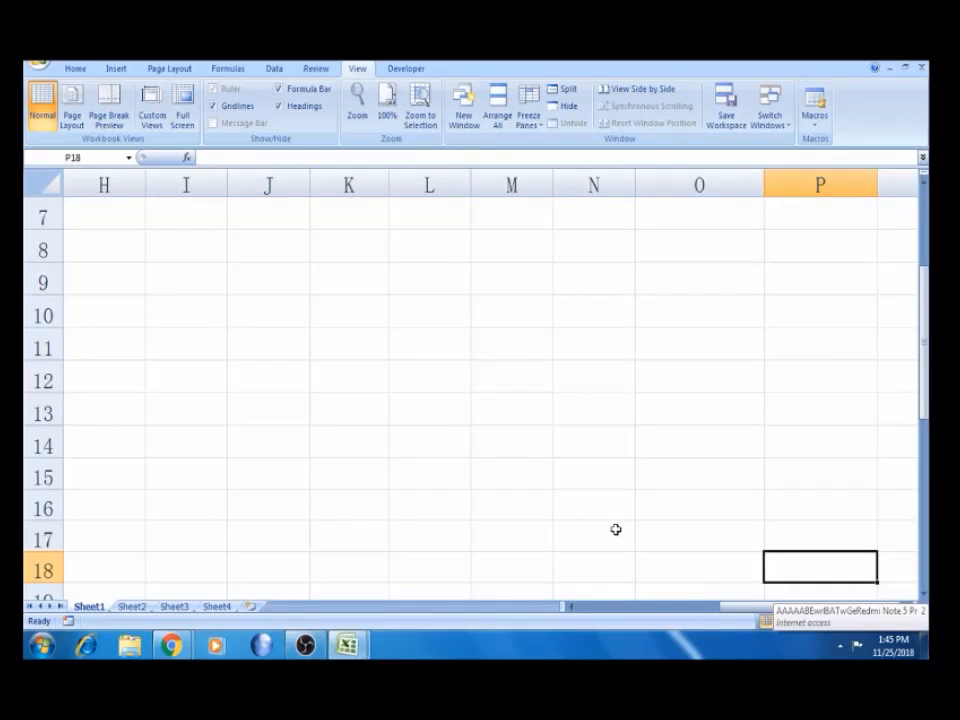
{"action": "key", "text": "ctrl+Home"}
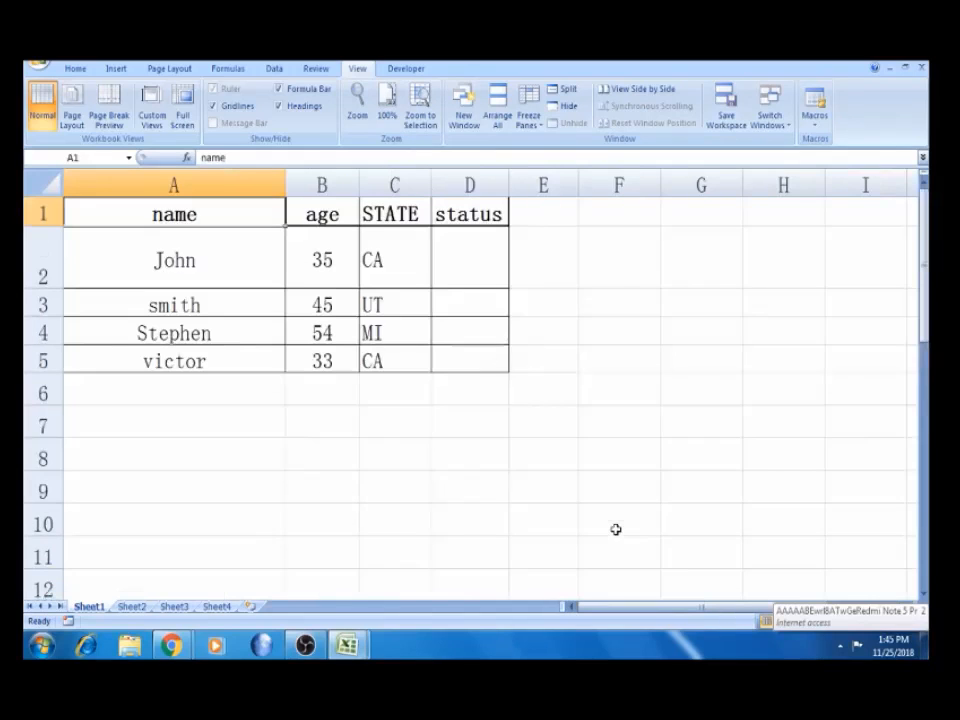
{"action": "left_click", "coordinate": [506, 397]}
Start an IF formula in status cell D2 with the logical test C2="CA"=AND(B2>35)
{"action": "left_click", "coordinate": [476, 272]}
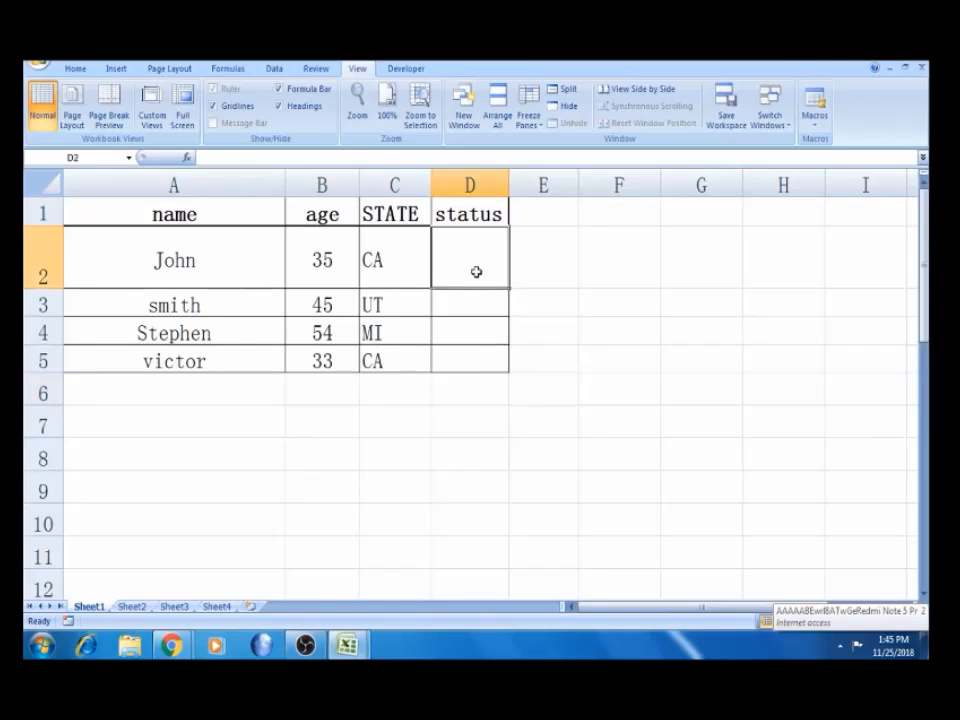
{"action": "type", "text": "="}
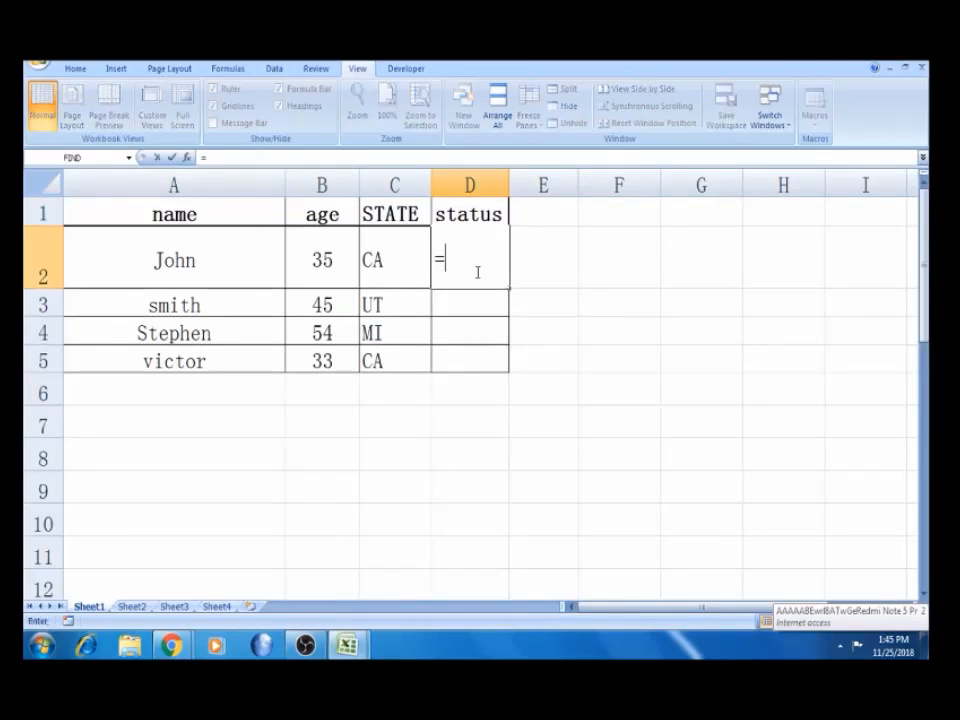
{"action": "type", "text": "IF("}
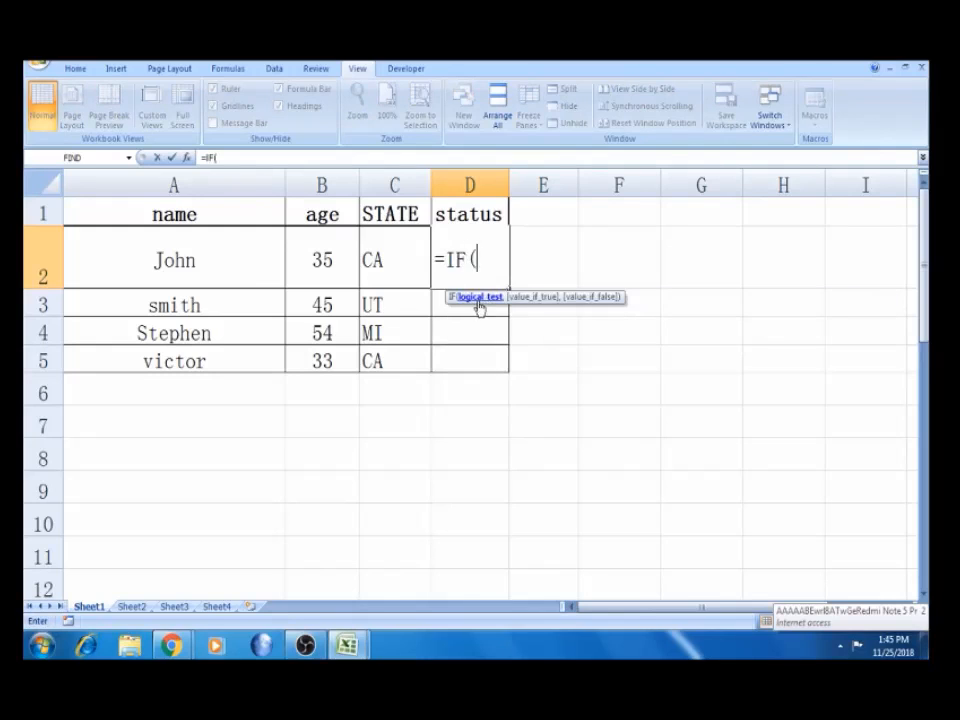
{"action": "left_click", "coordinate": [400, 251]}
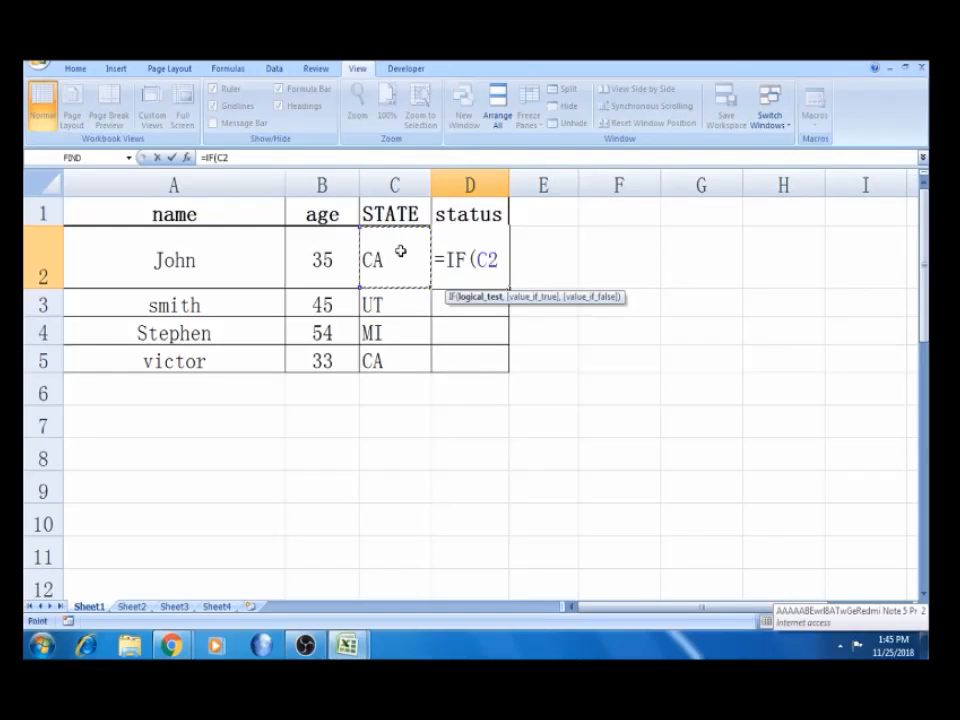
{"action": "type", "text": "=\"CA\""}
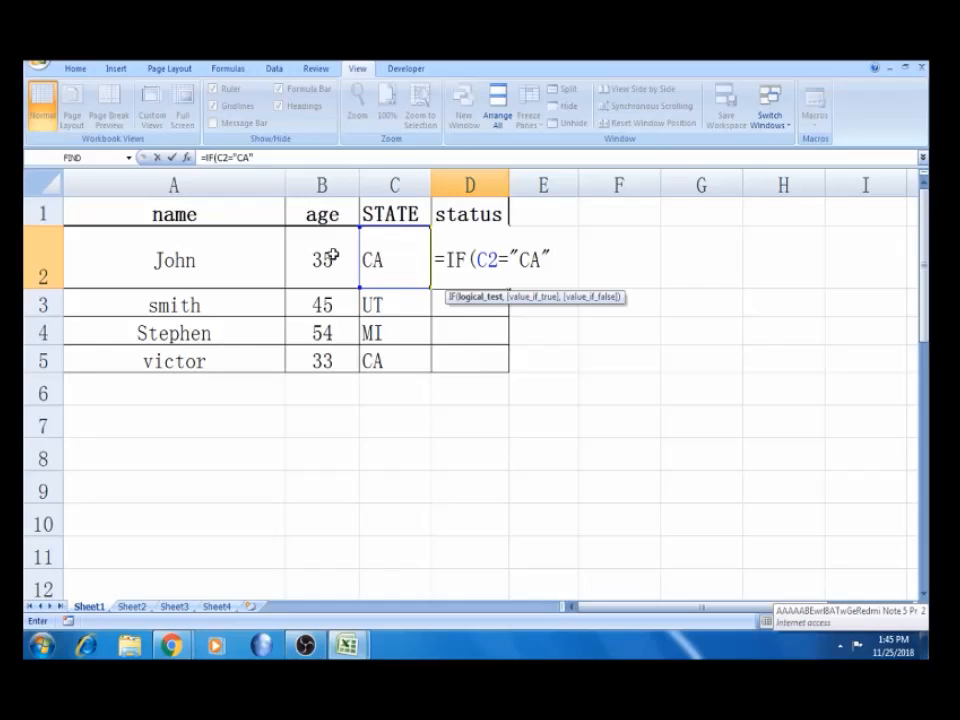
{"action": "type", "text": "=AN"}
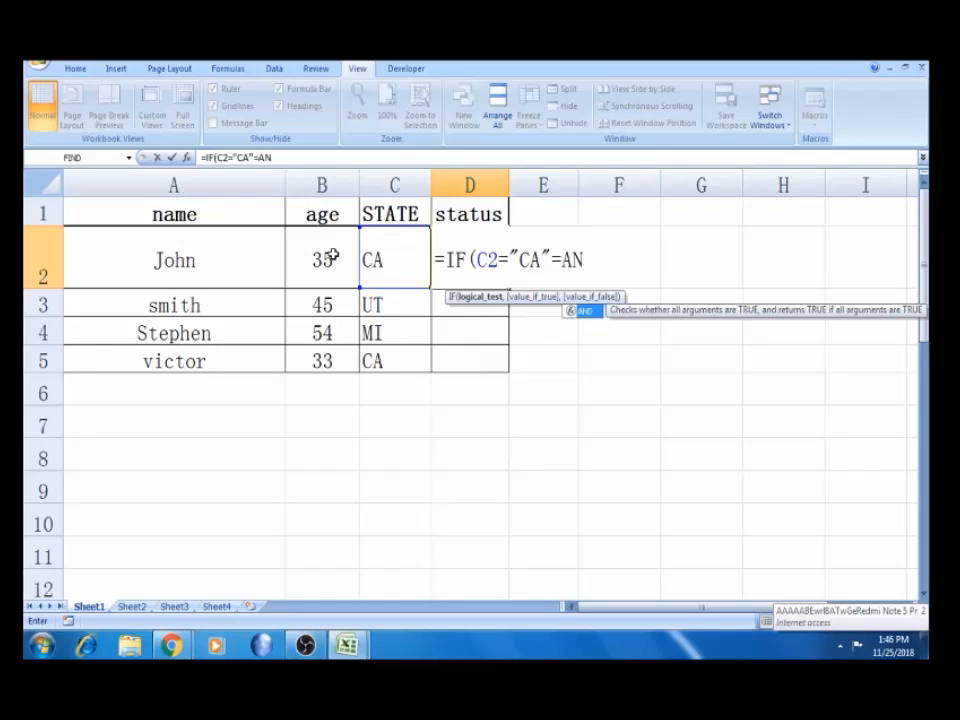
{"action": "key", "text": "Tab"}
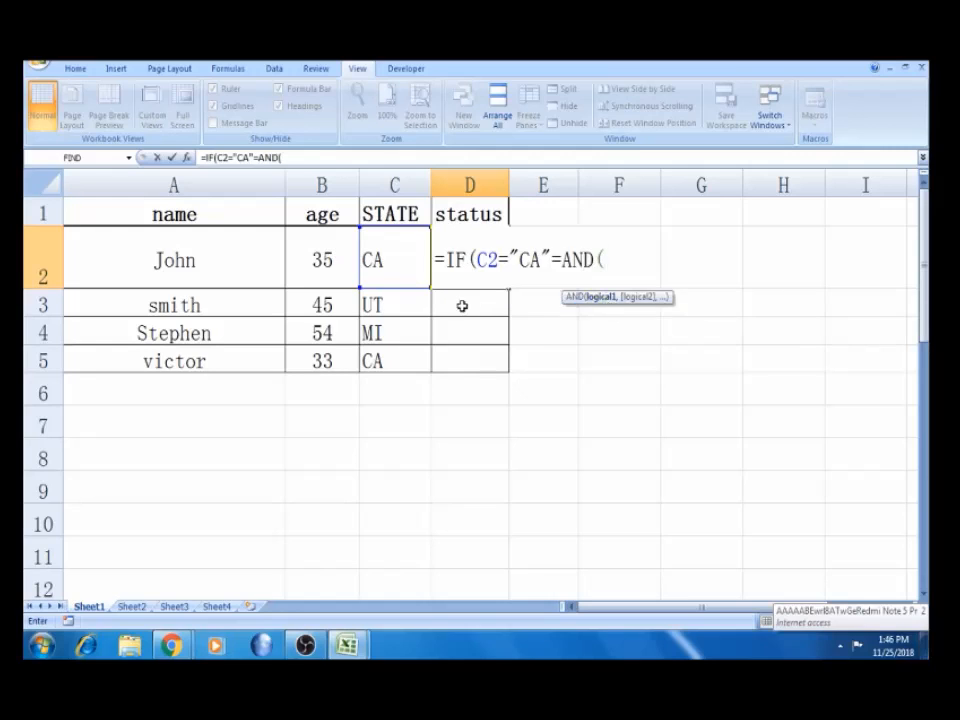
{"action": "left_click", "coordinate": [323, 263]}
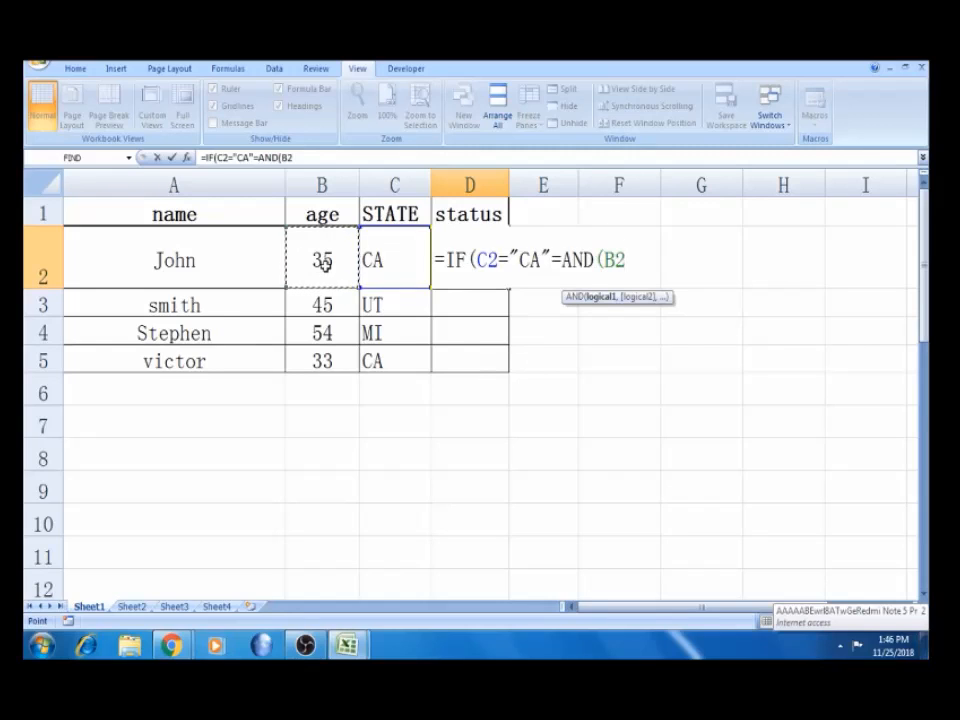
{"action": "type", "text": ">35"}
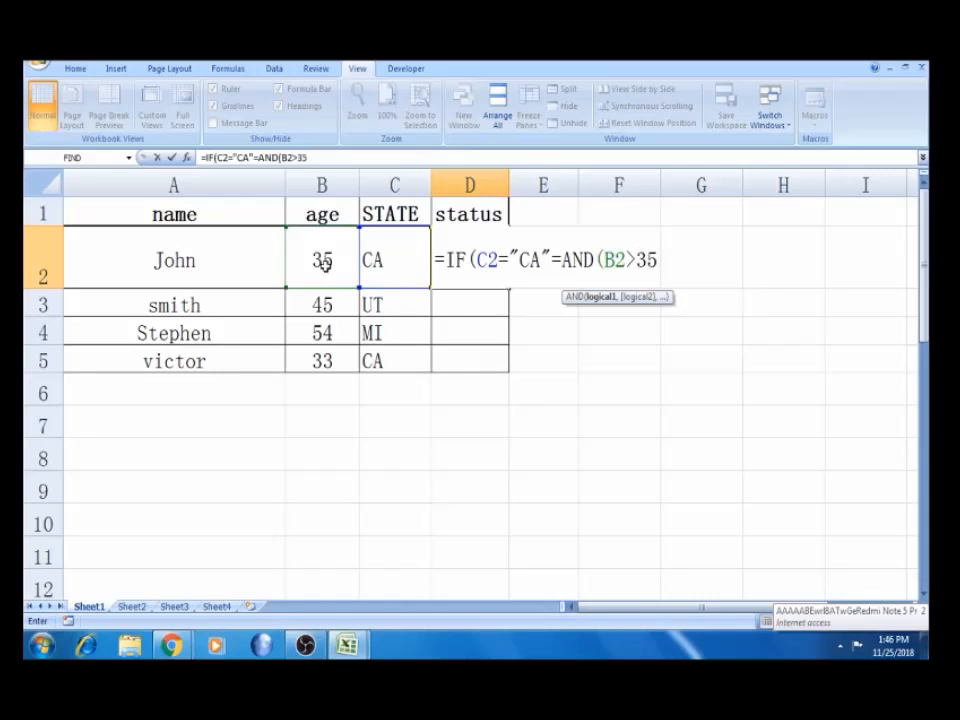
{"action": "type", "text": ")"}
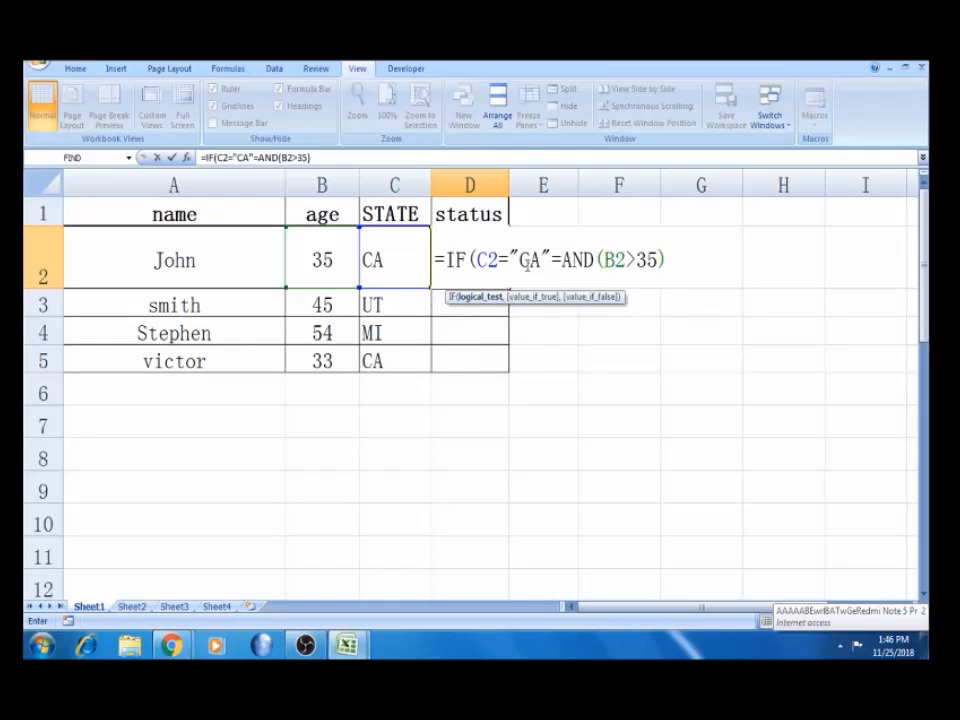
Complete the IF formula in D2 with "YES" as the true value and "NO" as the false value
{"action": "type", "text": ","}
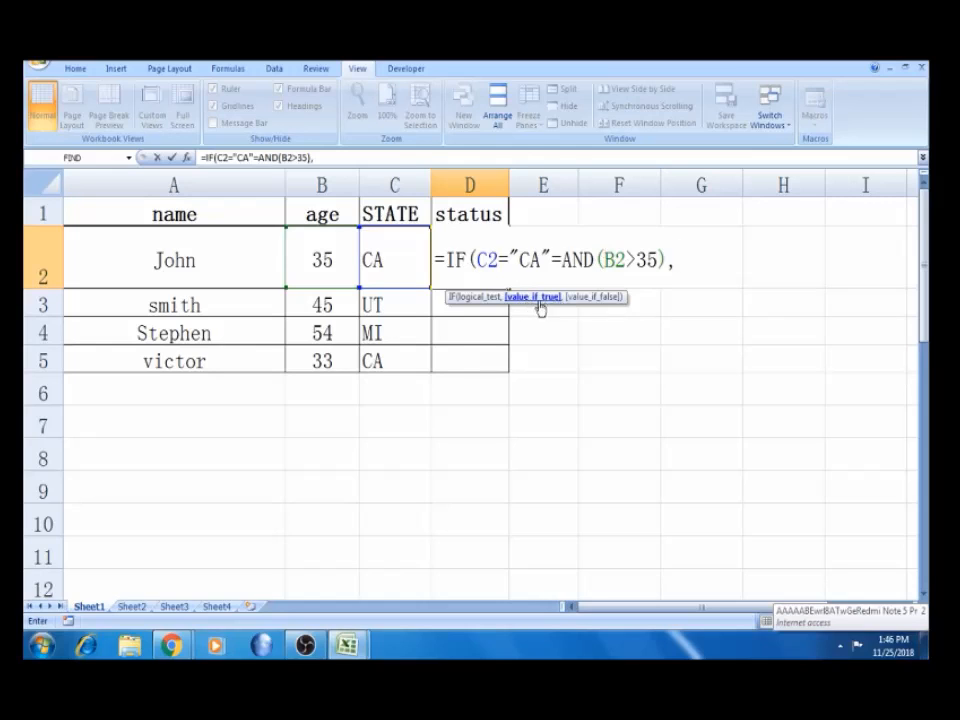
{"action": "type", "text": "\"YES\""}
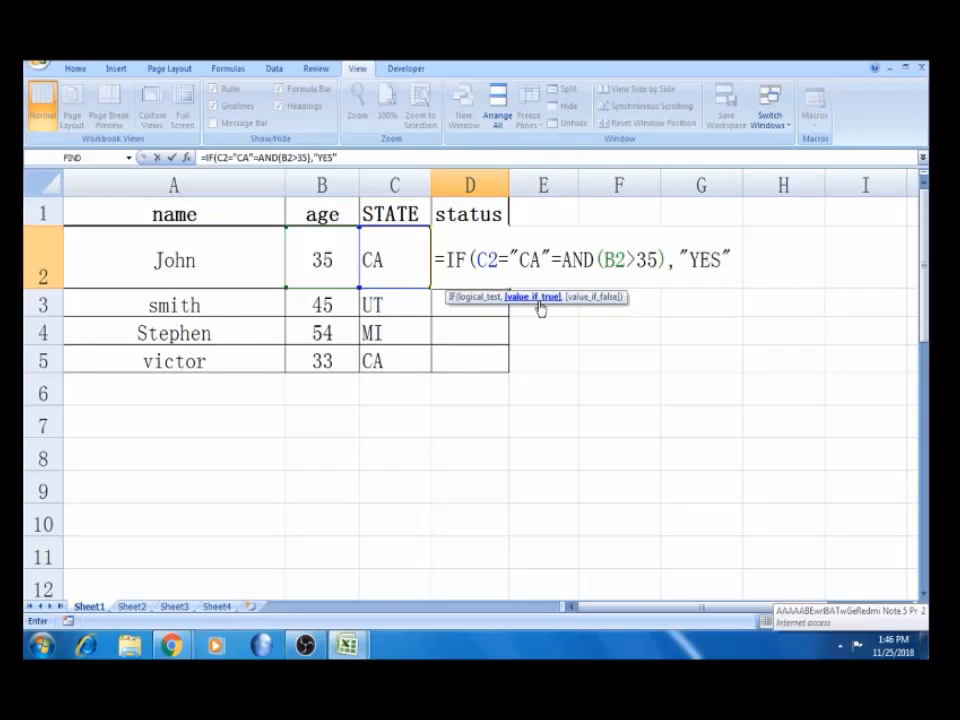
{"action": "type", "text": ","}
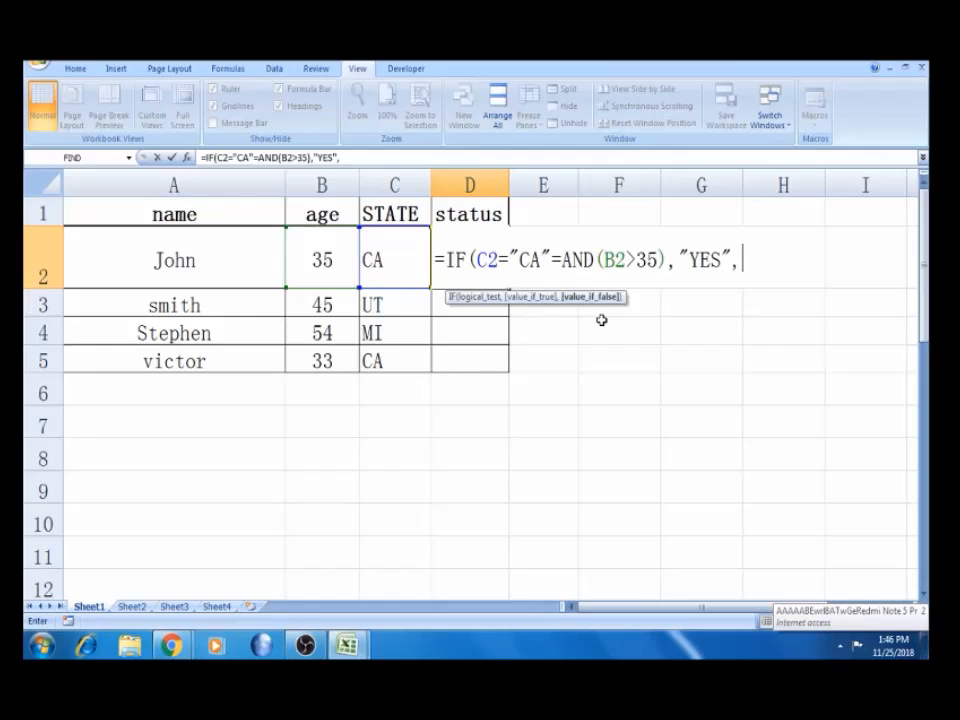
{"action": "type", "text": "NO"}
{"action": "key", "text": "BackSpace"}
{"action": "key", "text": "BackSpace"}
{"action": "type", "text": "\"NO\")"}
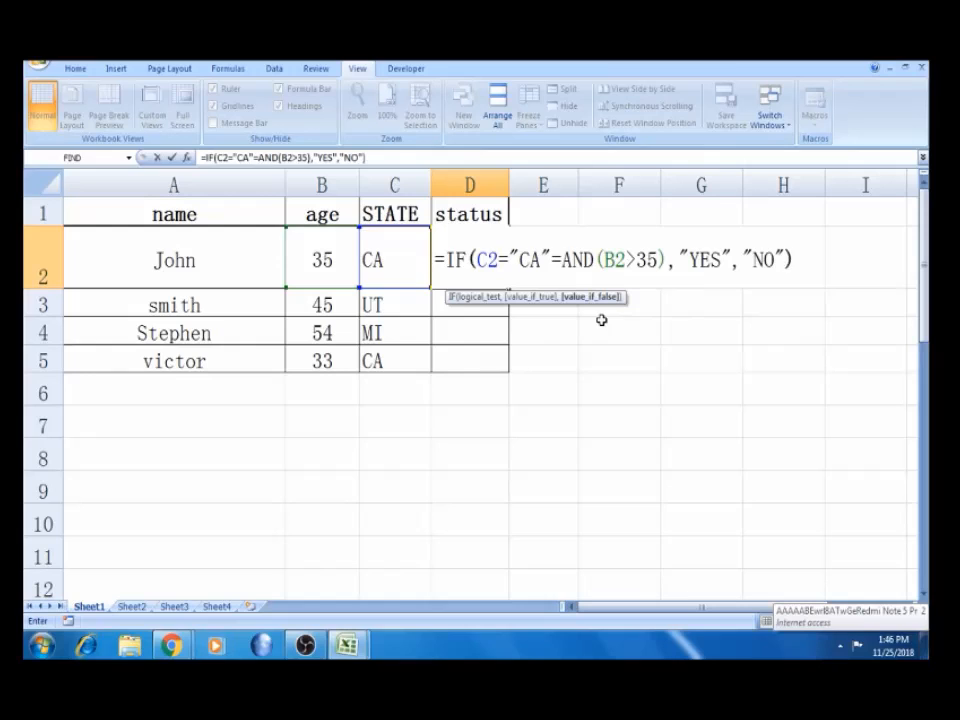
{"action": "key", "text": "Return"}
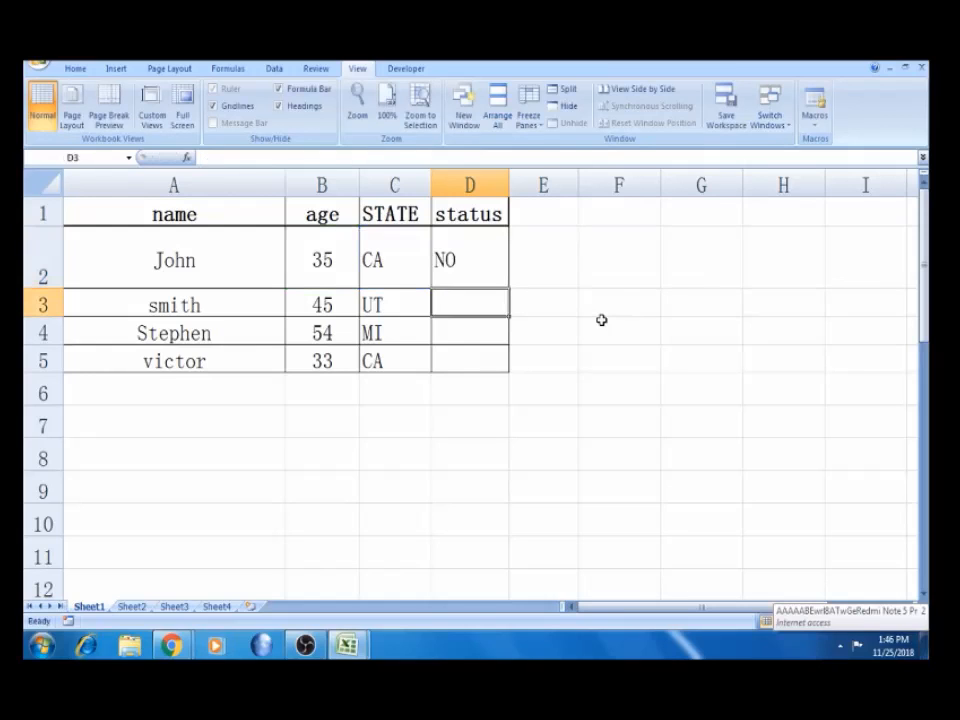
Check the state and age in row 2, then copy the D2 formula down the status column to D5
{"action": "left_click", "coordinate": [478, 272]}
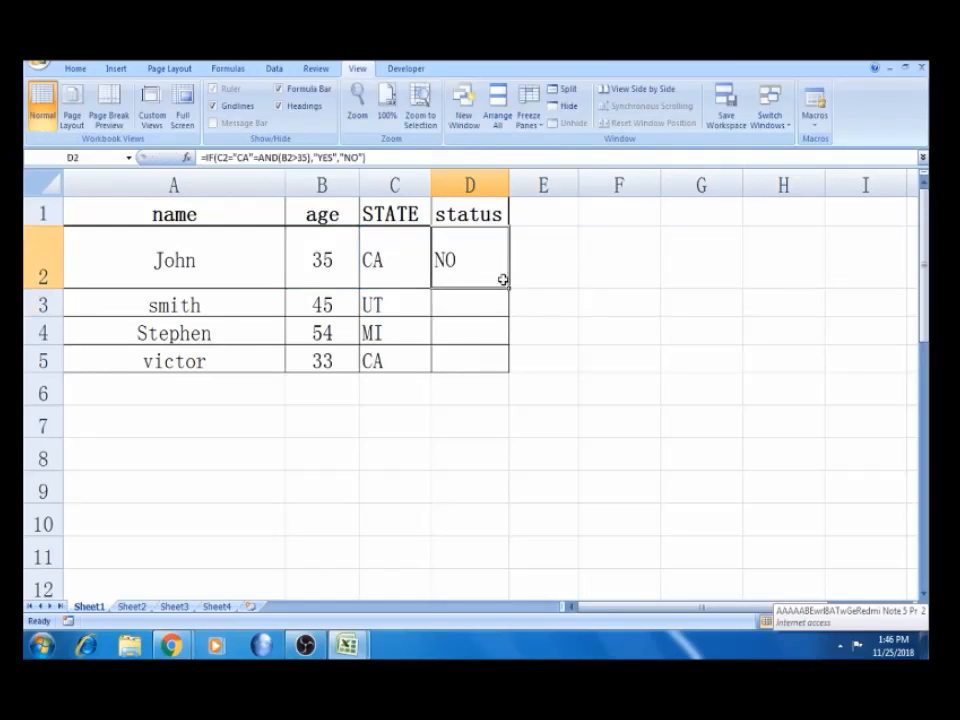
{"action": "left_click", "coordinate": [399, 266]}
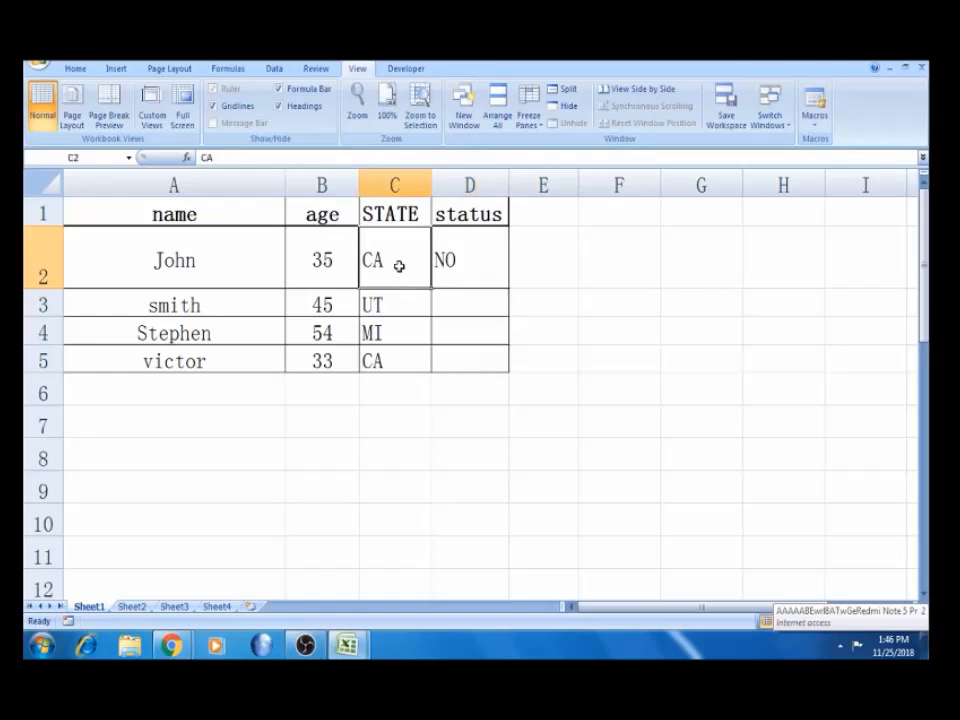
{"action": "left_click", "coordinate": [321, 262]}
{"action": "left_click", "coordinate": [455, 266]}
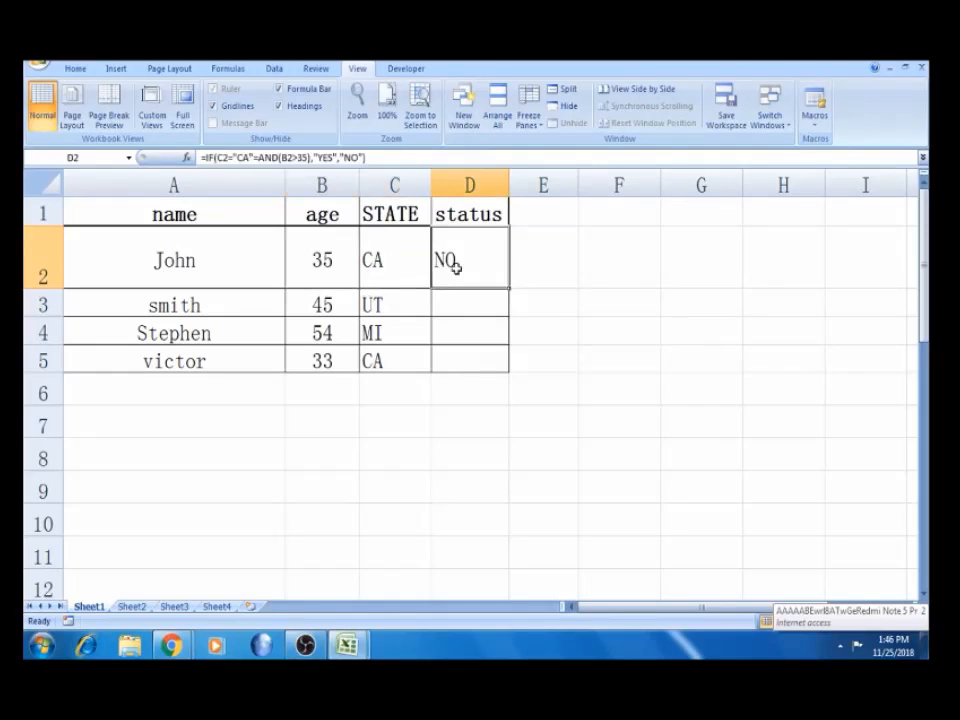
{"action": "double_click", "coordinate": [508, 287]}
{"action": "left_click", "coordinate": [445, 430]}
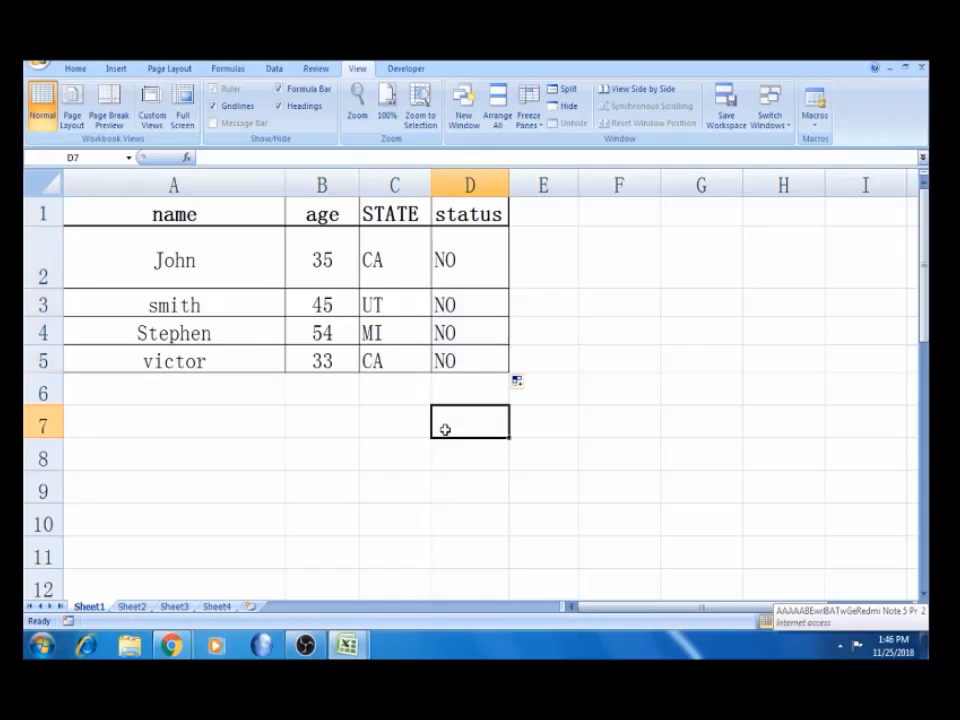
Compare the ages and states of the CA rows and set the age in B2 to 37
{"action": "left_click", "coordinate": [455, 361]}
{"action": "left_click", "coordinate": [330, 258]}
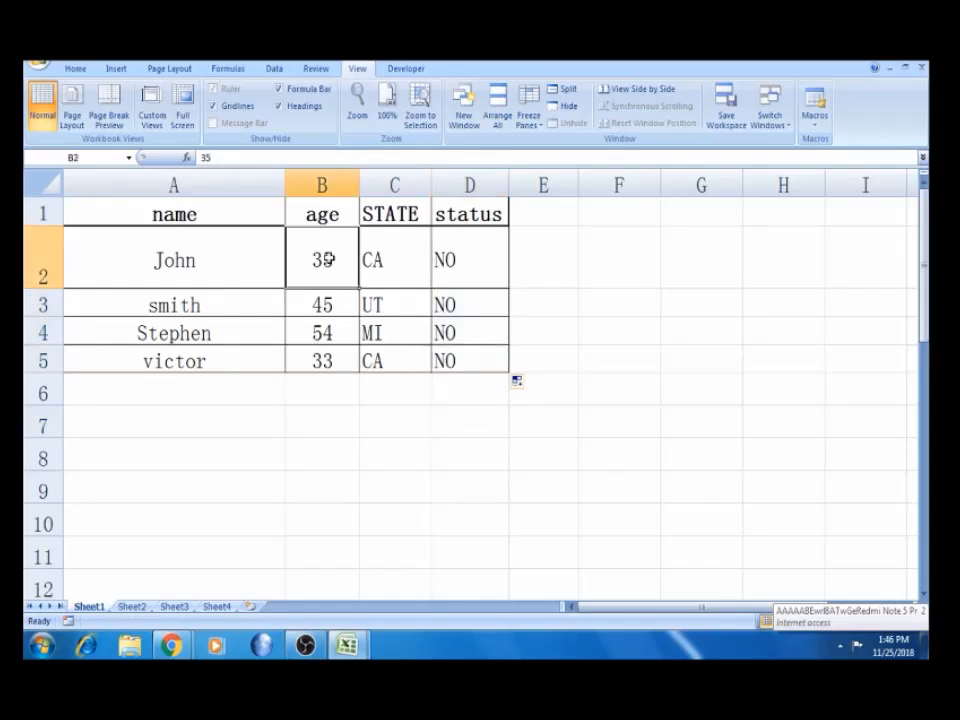
{"action": "left_click", "coordinate": [372, 260]}
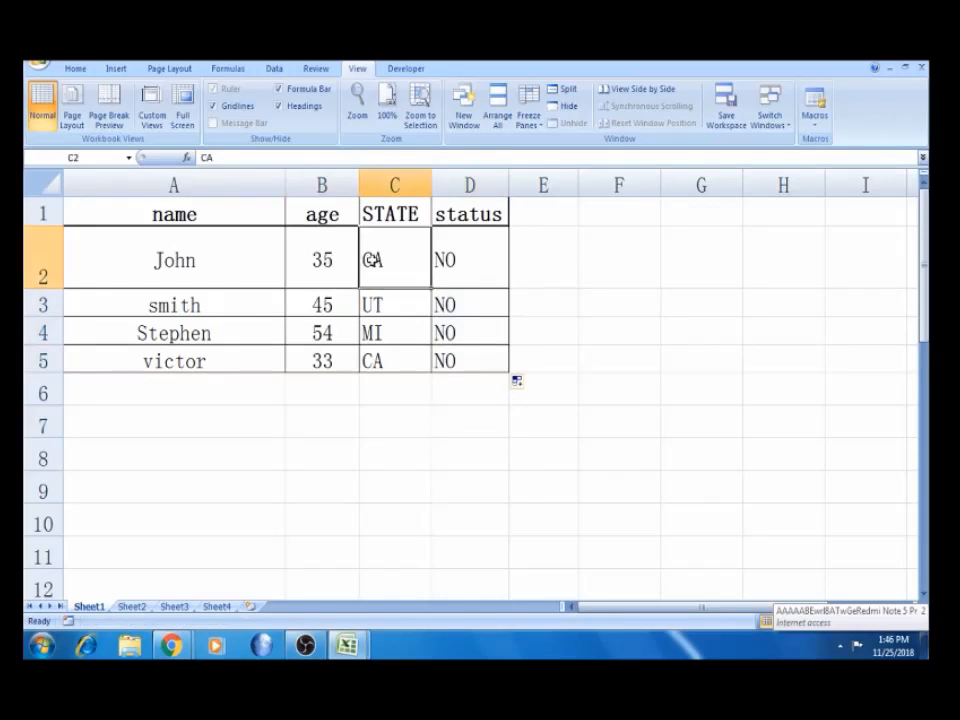
{"action": "left_click", "coordinate": [370, 363]}
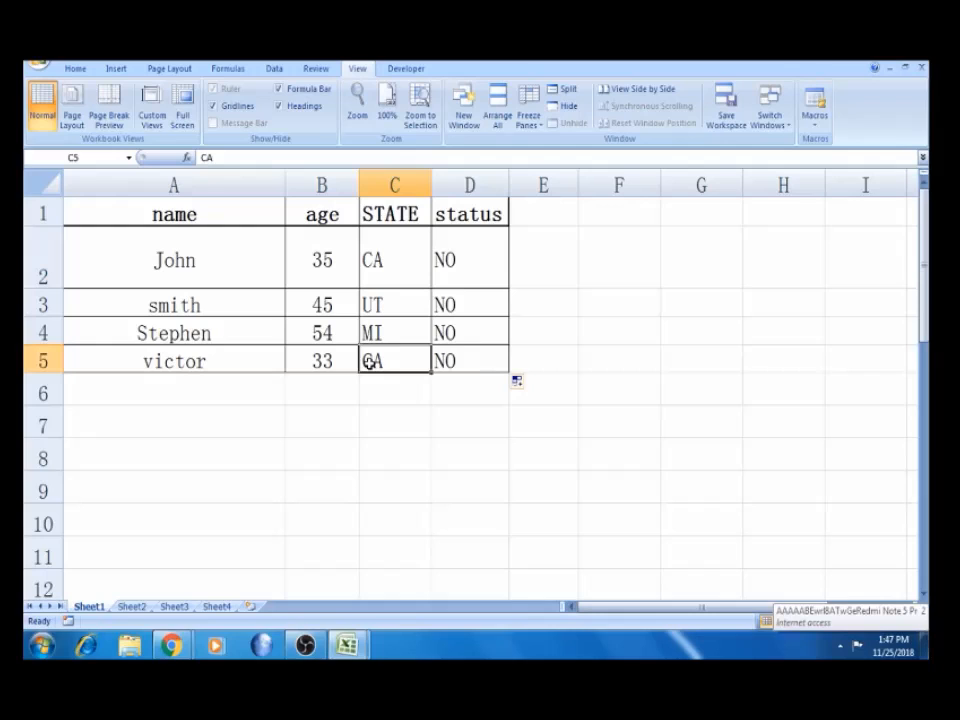
{"action": "left_click", "coordinate": [330, 263]}
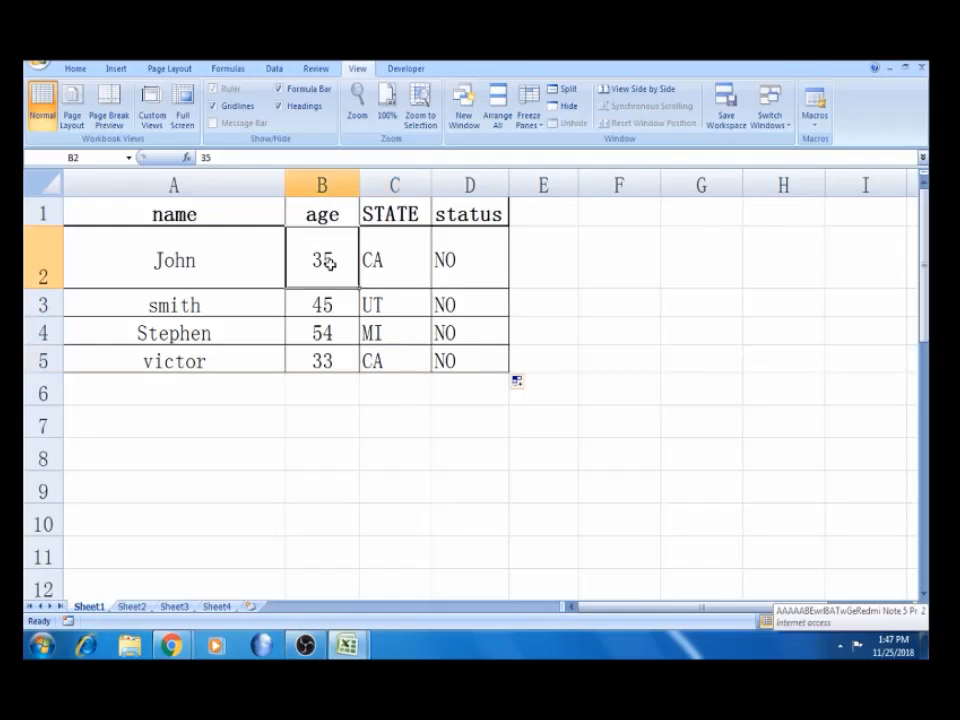
{"action": "type", "text": "37"}
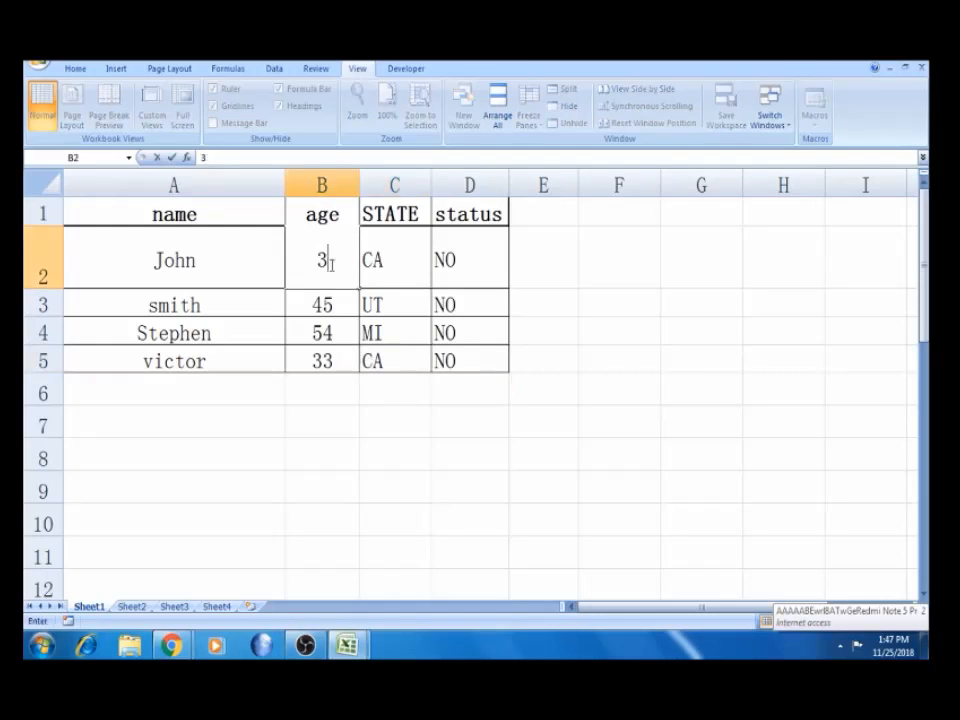
{"action": "key", "text": "Tab"}
{"action": "key", "text": "Tab"}
{"action": "key", "text": "Tab"}
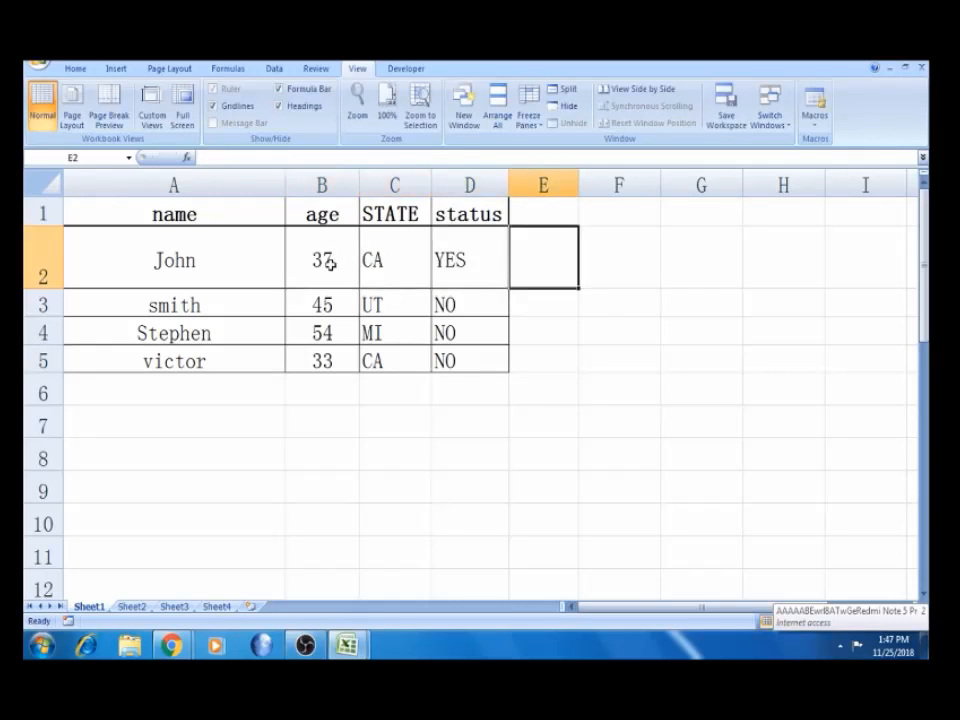
Review the row 2 entries and inspect the IF formula in D2 without changing it
{"action": "key", "text": "Left"}
{"action": "key", "text": "Left"}
{"action": "key", "text": "Left"}
{"action": "key", "text": "Left"}
{"action": "key", "text": "Right"}
{"action": "key", "text": "Right"}
{"action": "key", "text": "Right"}
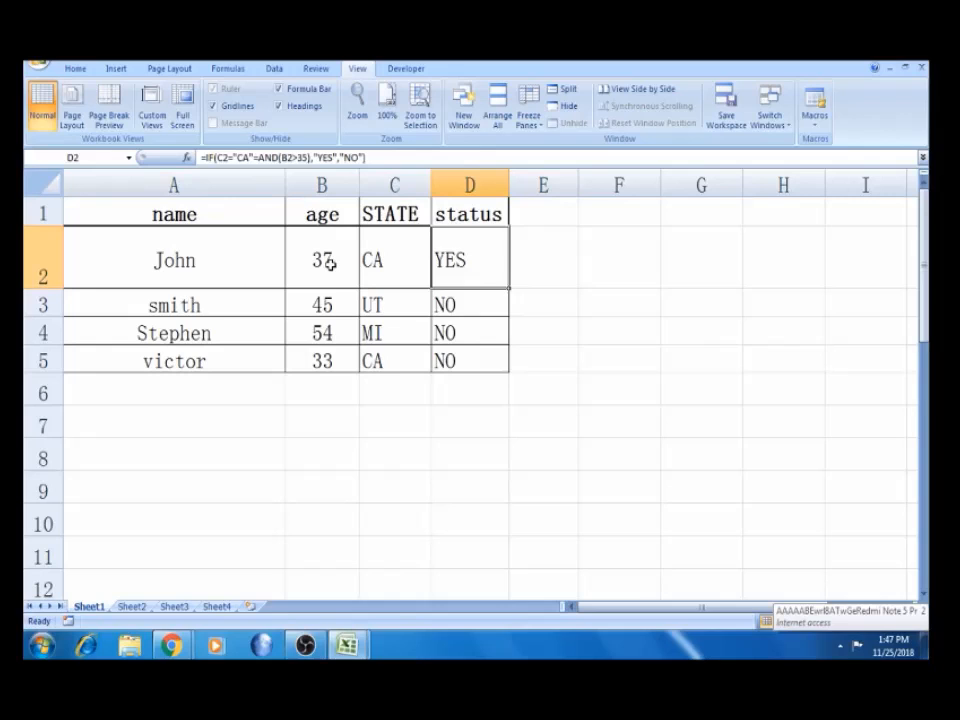
{"action": "key", "text": "F2"}
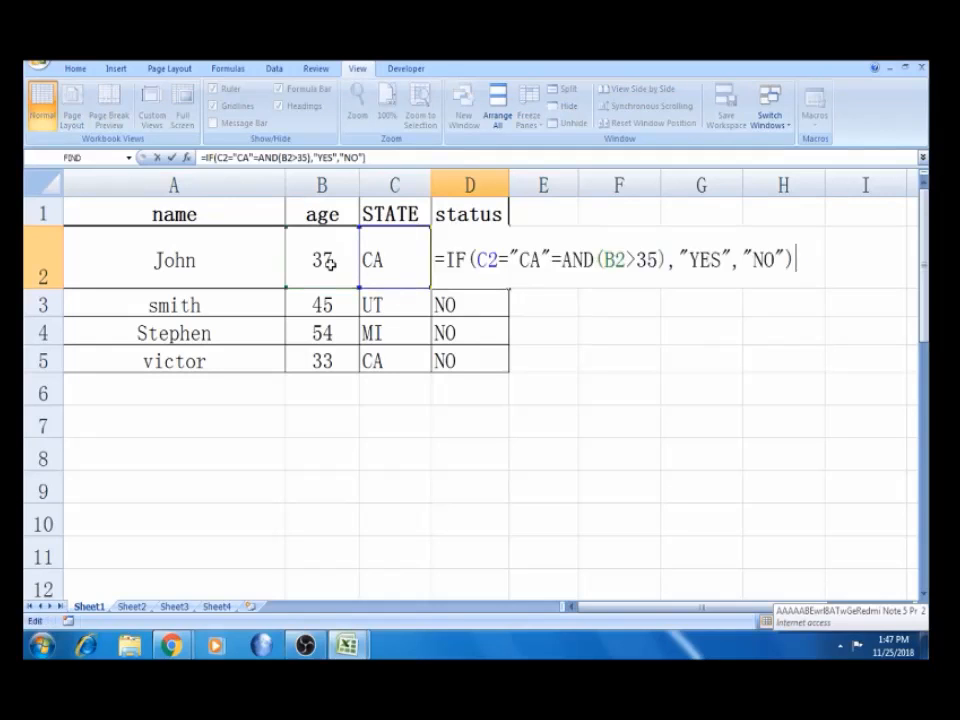
{"action": "key", "text": "Escape"}
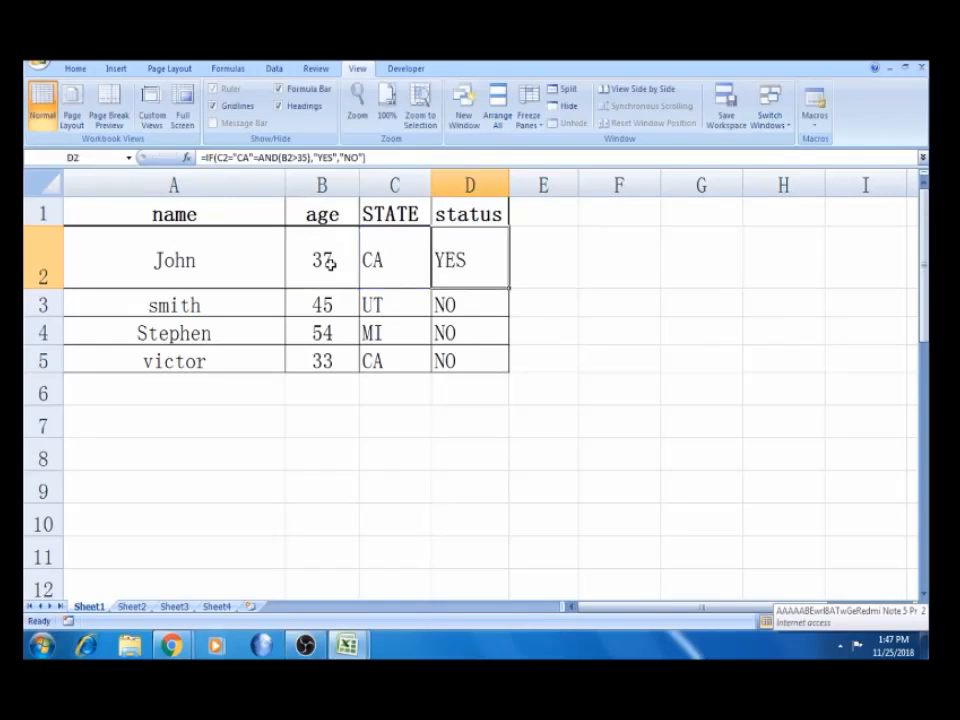
{"action": "left_click", "coordinate": [414, 429]}
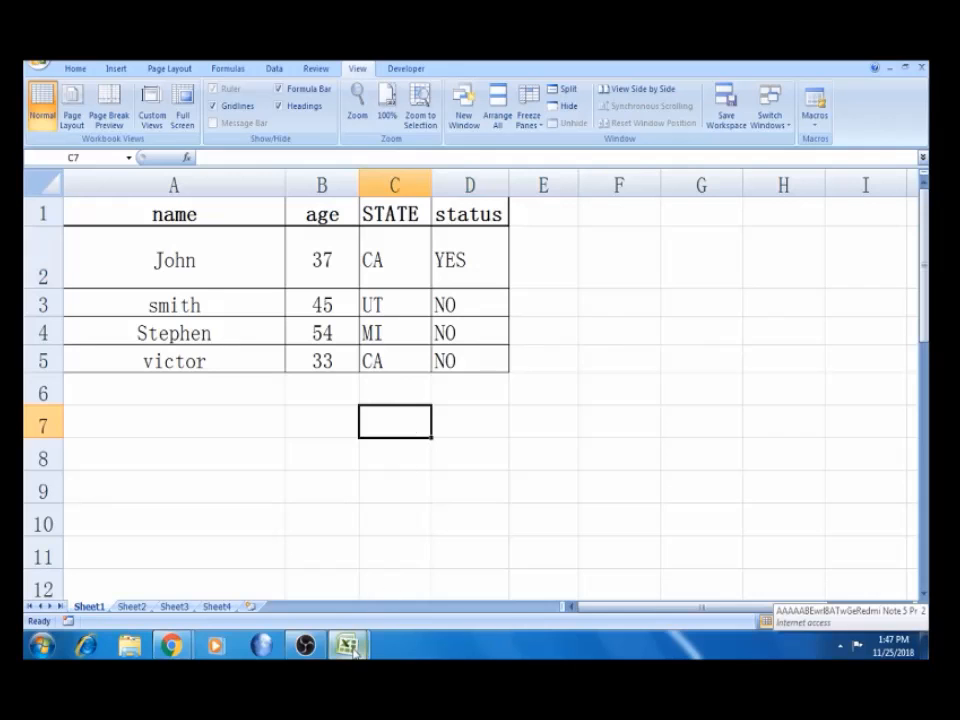
Switch to the Honey Excel Final workbook and open its unit with TEST sheet
{"action": "mouse_move", "coordinate": [355, 653]}
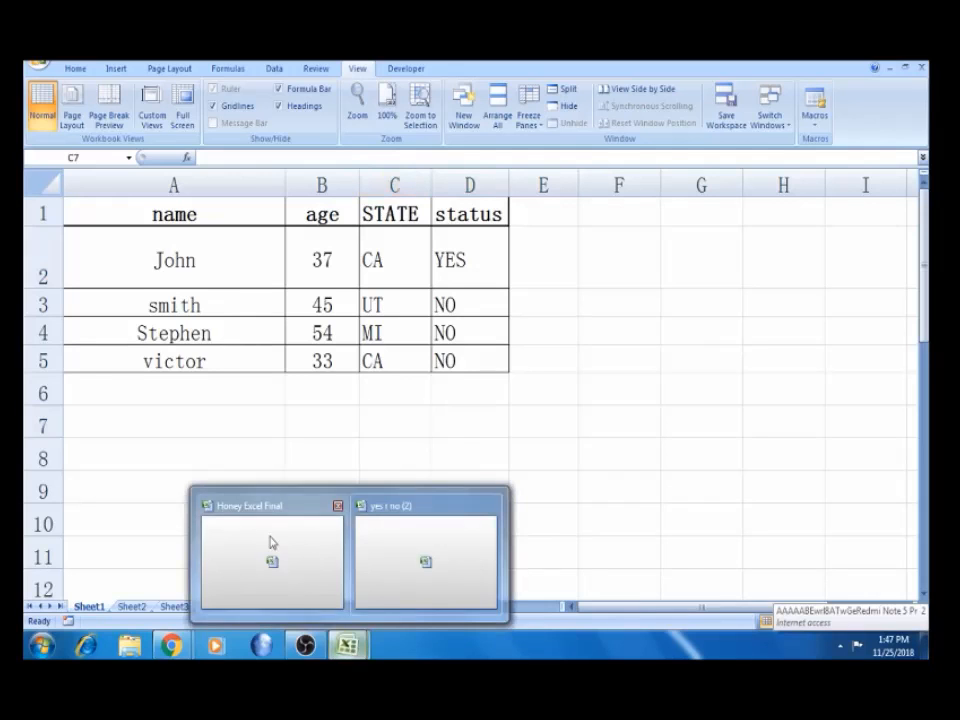
{"action": "left_click", "coordinate": [270, 542]}
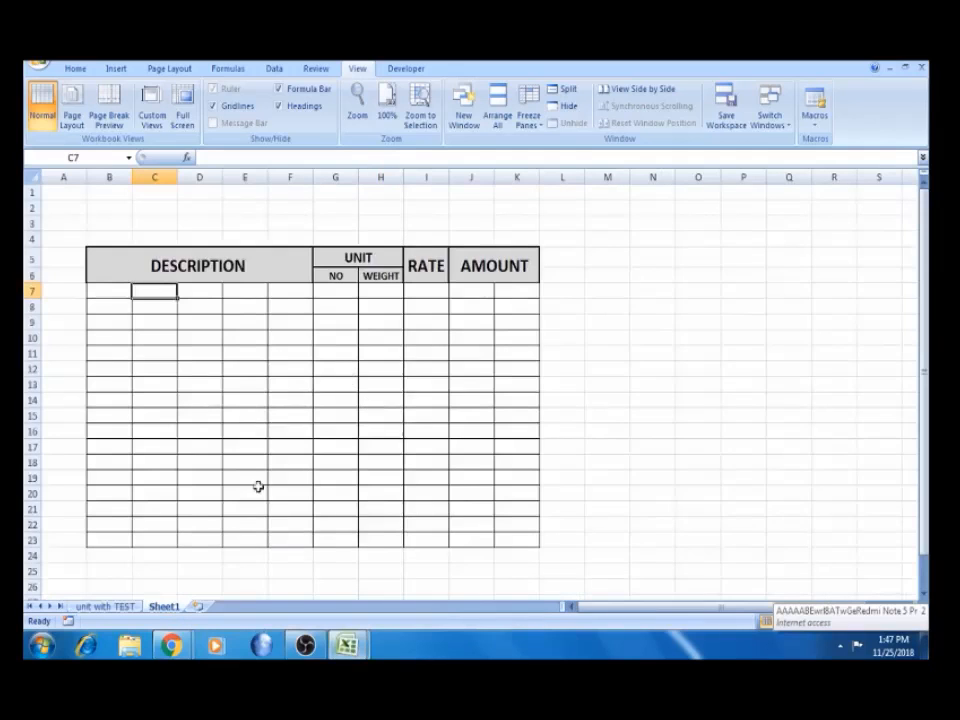
{"action": "left_click", "coordinate": [108, 607]}
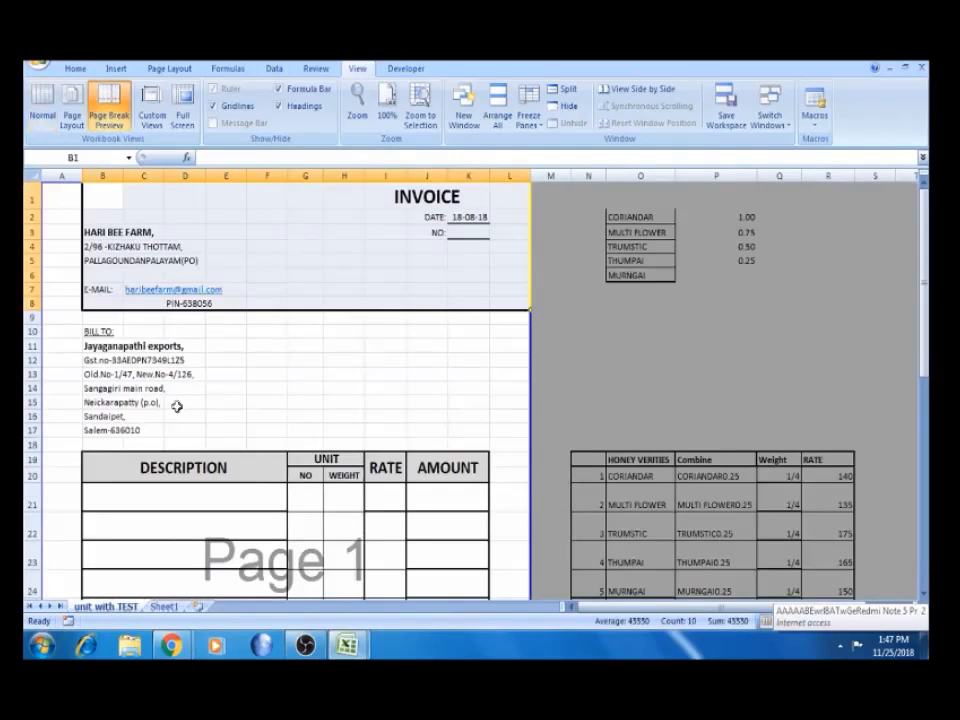
{"action": "left_click", "coordinate": [157, 372]}
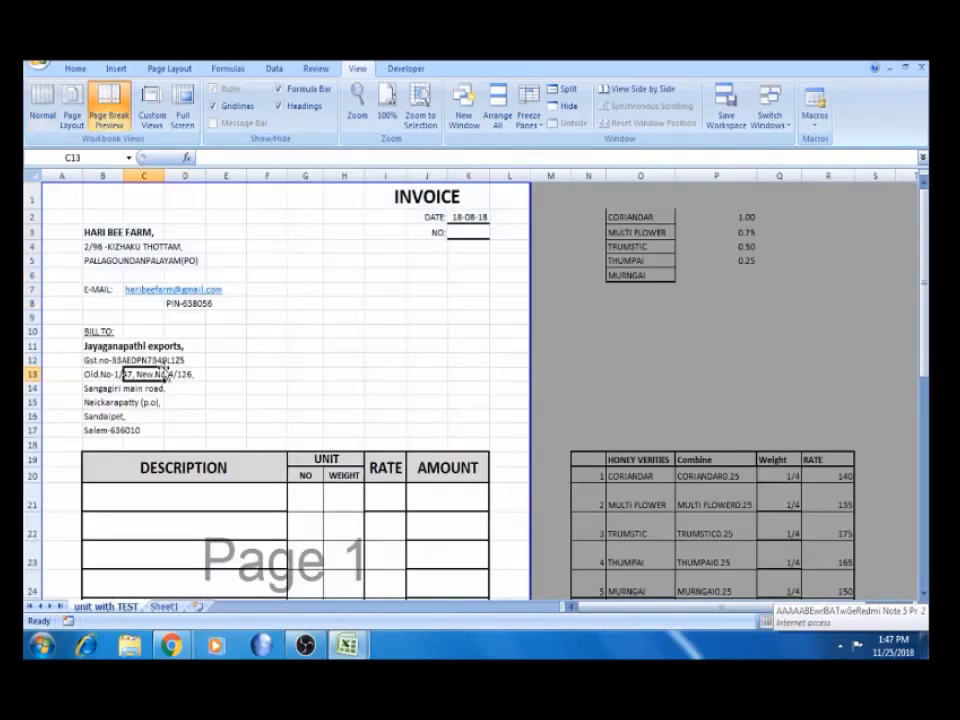
{"action": "left_click", "coordinate": [117, 275]}
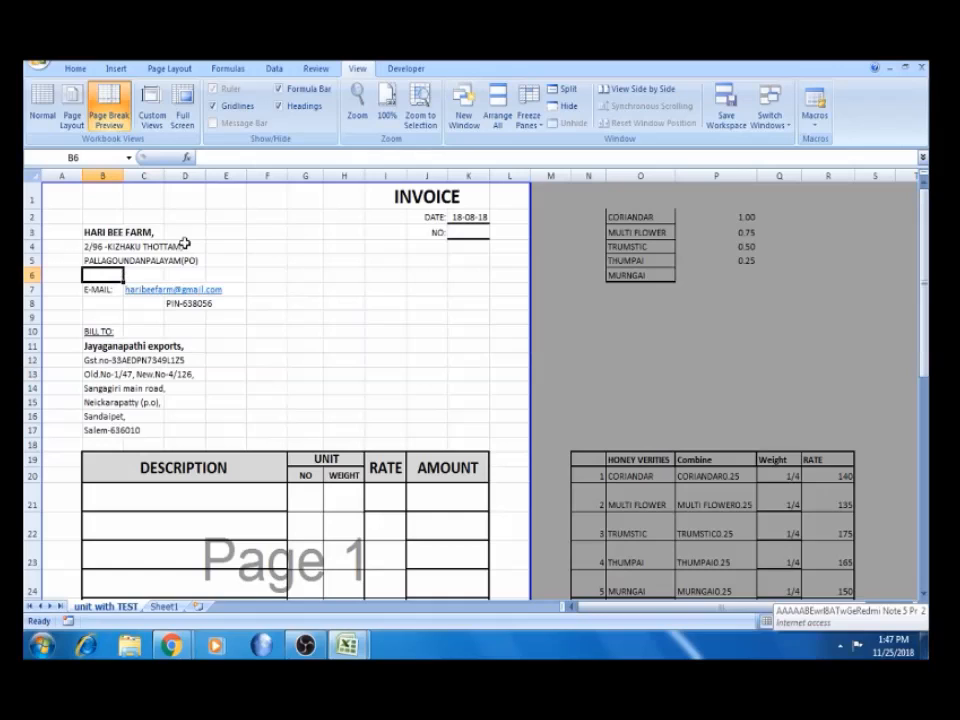
Examine the sender's name, address and e-mail details in the invoice header
{"action": "left_click", "coordinate": [116, 231]}
{"action": "key", "text": "Right"}
{"action": "key", "text": "Right"}
{"action": "key", "text": "Right"}
{"action": "key", "text": "Right"}
{"action": "key", "text": "Right"}
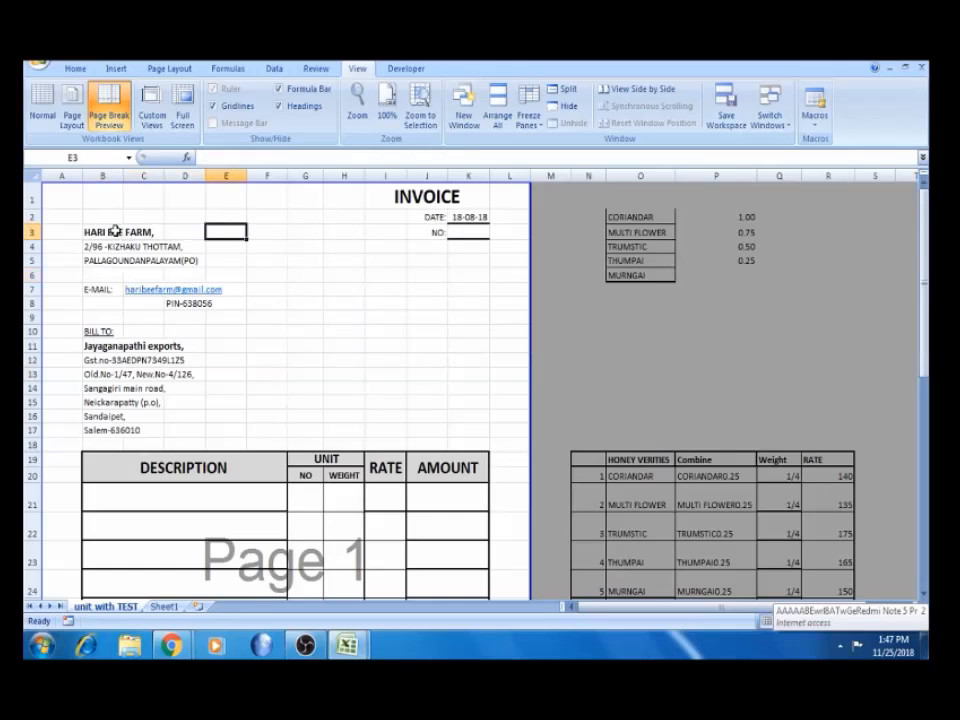
{"action": "key", "text": "Down"}
{"action": "key", "text": "Down"}
{"action": "key", "text": "Left"}
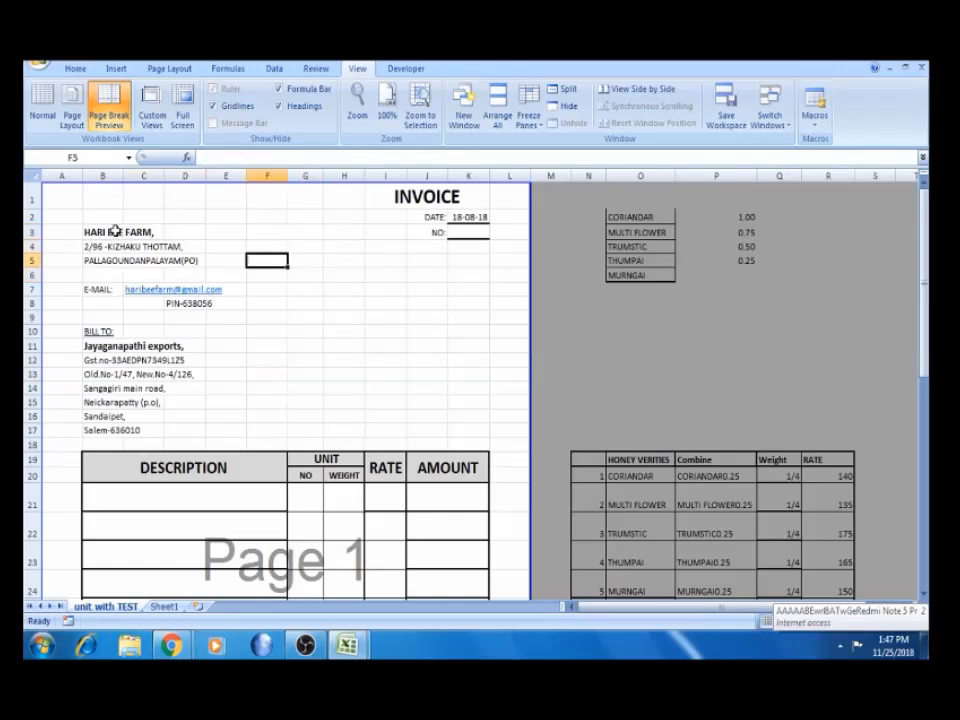
{"action": "key", "text": "Left"}
{"action": "key", "text": "Left"}
{"action": "key", "text": "Down"}
{"action": "key", "text": "Down"}
{"action": "key", "text": "Left"}
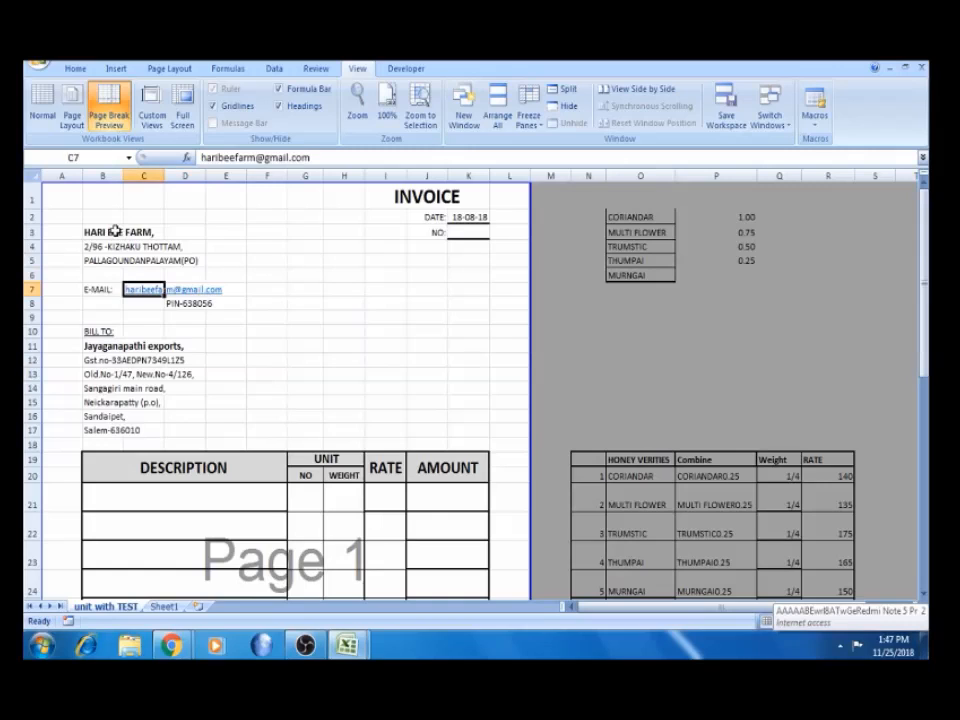
{"action": "left_click", "coordinate": [428, 305]}
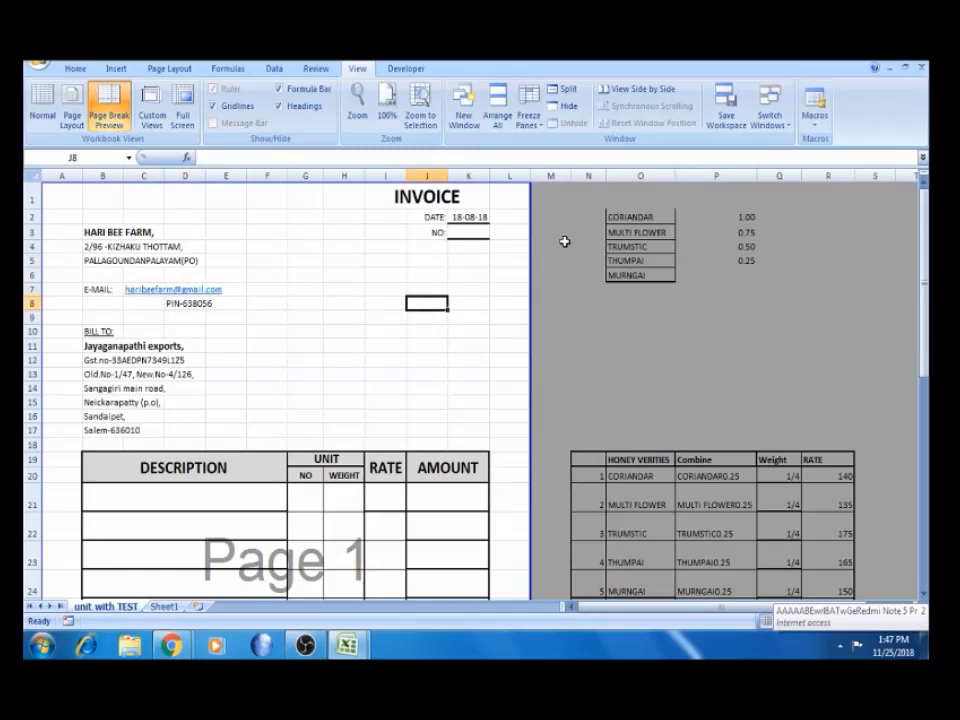
Go through the invoice's item table down to just below its TOTAL row
{"action": "left_click", "coordinate": [229, 428]}
{"action": "key", "text": "Down"}
{"action": "key", "text": "Down"}
{"action": "key", "text": "Down"}
{"action": "key", "text": "Down"}
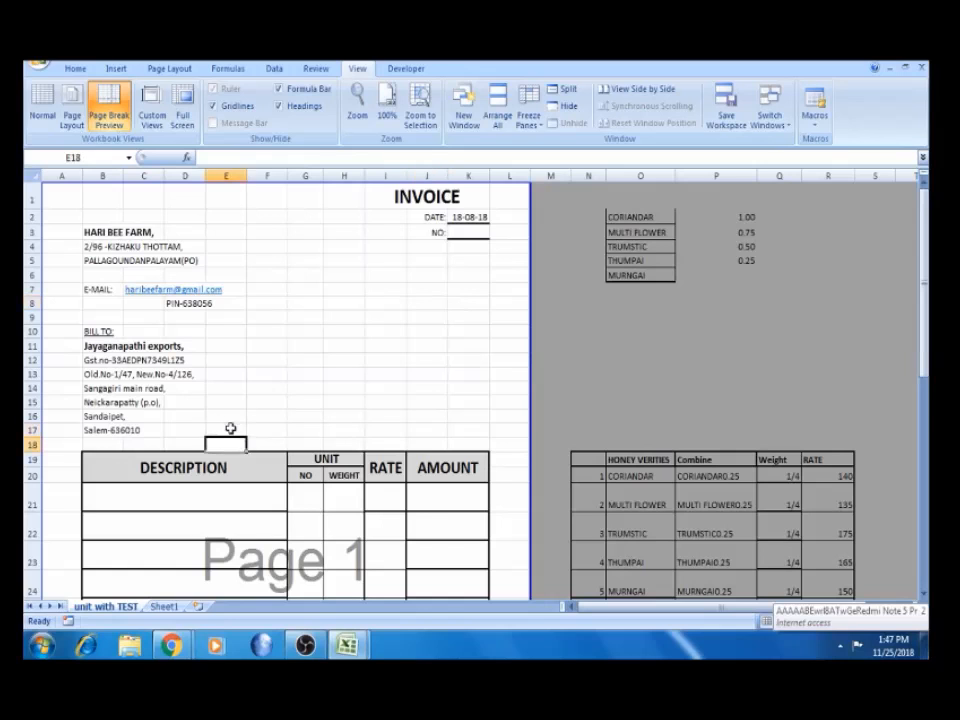
{"action": "key", "text": "Down"}
{"action": "key", "text": "Down"}
{"action": "key", "text": "Down"}
{"action": "key", "text": "Down"}
{"action": "key", "text": "Down"}
{"action": "key", "text": "Down"}
{"action": "key", "text": "Down"}
{"action": "key", "text": "Down"}
{"action": "key", "text": "Down"}
{"action": "key", "text": "Down"}
{"action": "key", "text": "Down"}
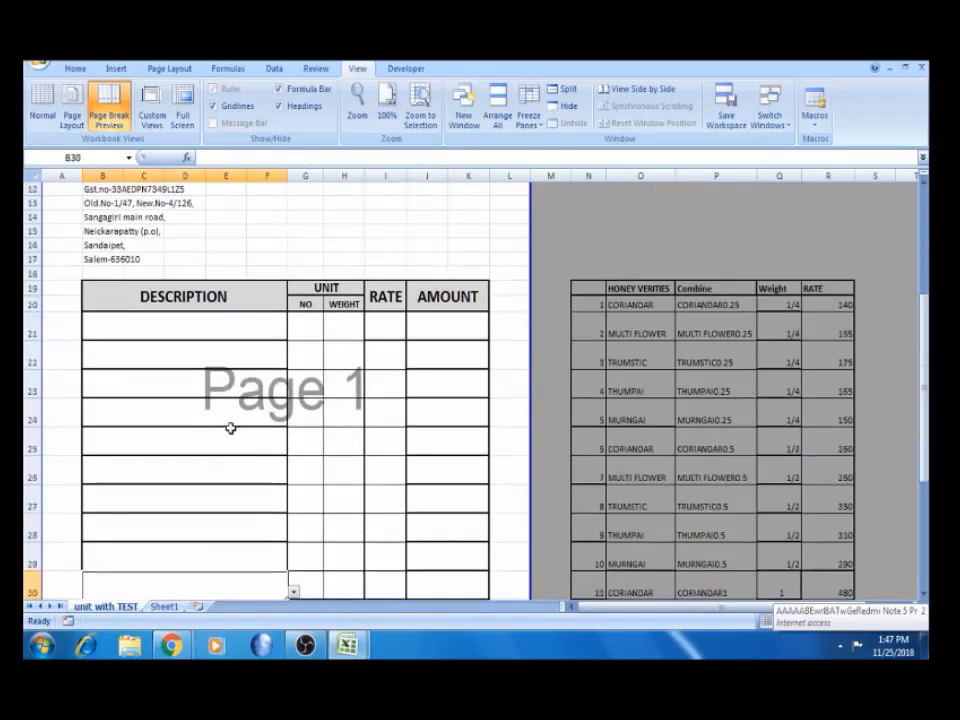
{"action": "key", "text": "Right"}
{"action": "key", "text": "Right"}
{"action": "key", "text": "Right"}
{"action": "key", "text": "Right"}
{"action": "key", "text": "Right"}
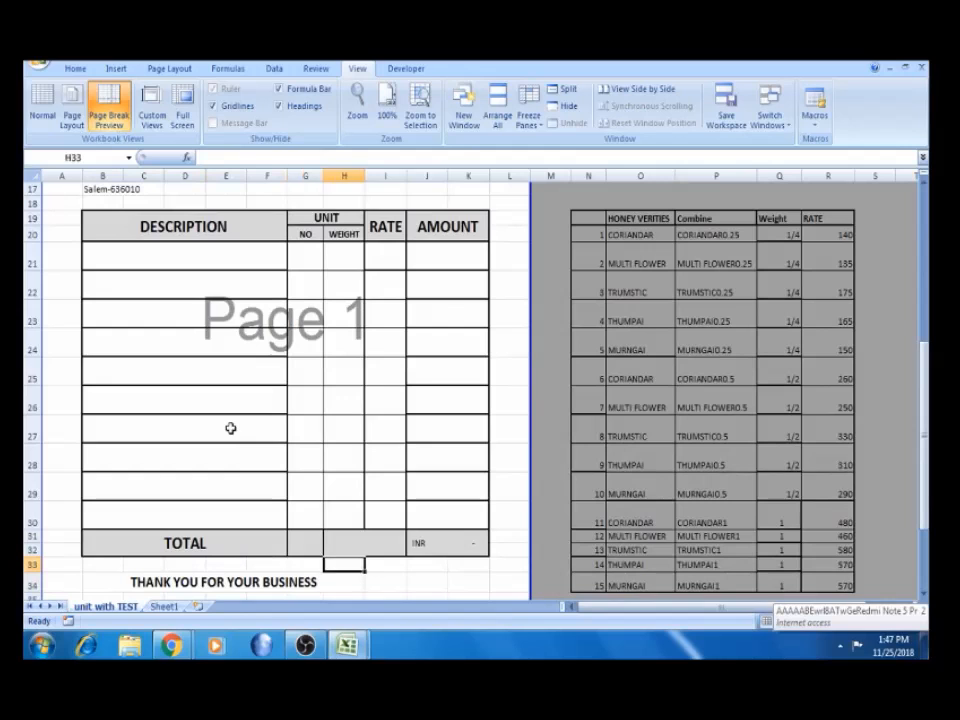
Return to the start of the invoice and examine its title and the honey variety list beside the page
{"action": "key", "text": "Up"}
{"action": "key", "text": "Up"}
{"action": "key", "text": "Up"}
{"action": "key", "text": "Up"}
{"action": "key", "text": "Up"}
{"action": "key", "text": "Up"}
{"action": "key", "text": "Up"}
{"action": "key", "text": "Up"}
{"action": "key", "text": "Up"}
{"action": "key", "text": "Up"}
{"action": "key", "text": "Up"}
{"action": "key", "text": "Up"}
{"action": "key", "text": "Up"}
{"action": "key", "text": "Up"}
{"action": "key", "text": "Up"}
{"action": "key", "text": "Up"}
{"action": "key", "text": "Up"}
{"action": "key", "text": "Up"}
{"action": "key", "text": "Up"}
{"action": "key", "text": "Up"}
{"action": "key", "text": "Up"}
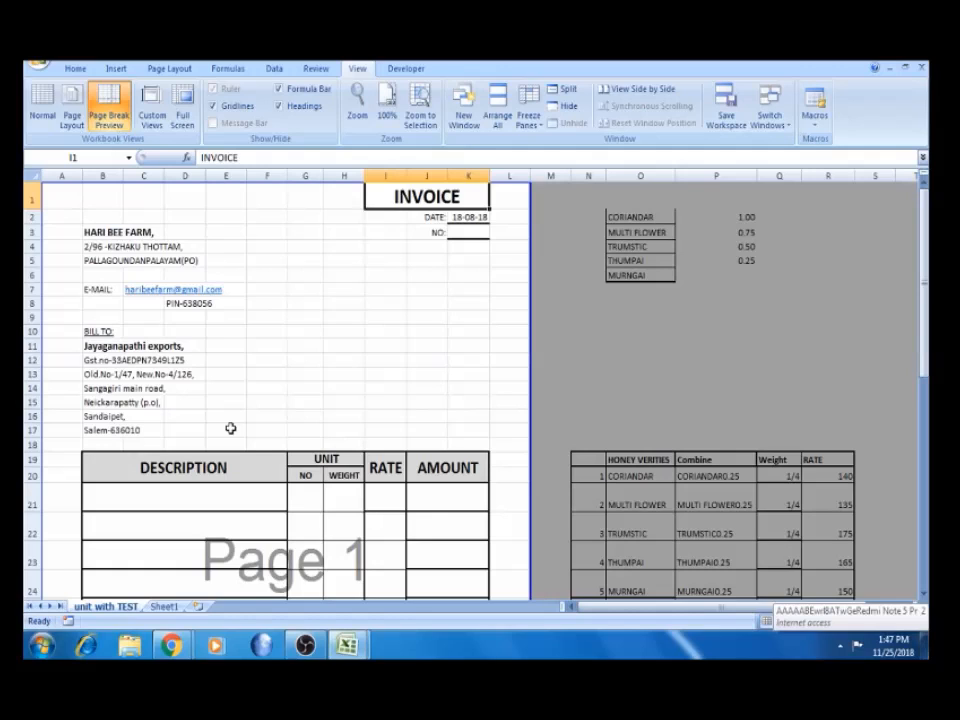
{"action": "left_click", "coordinate": [378, 261]}
{"action": "left_click", "coordinate": [424, 197]}
{"action": "left_click", "coordinate": [610, 287]}
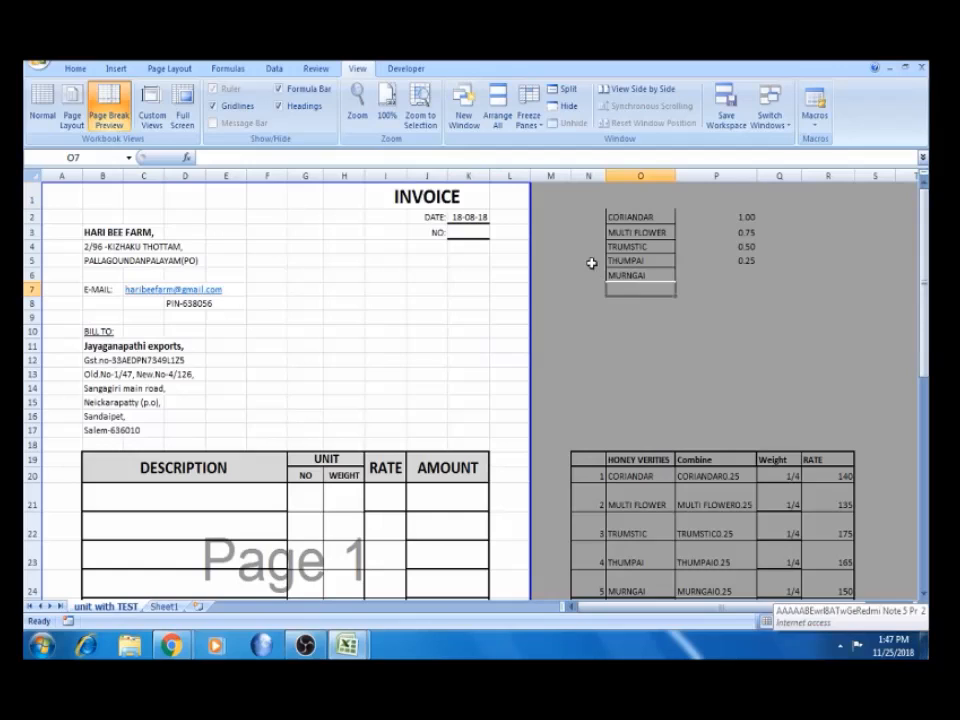
{"action": "left_click", "coordinate": [558, 218]}
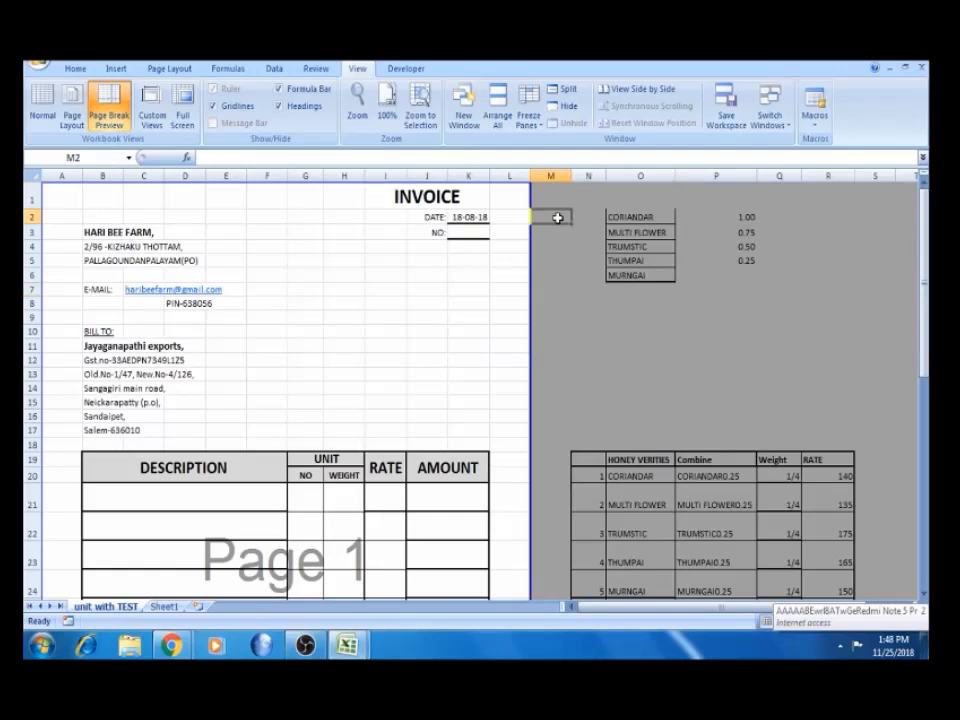
{"action": "left_click", "coordinate": [305, 287]}
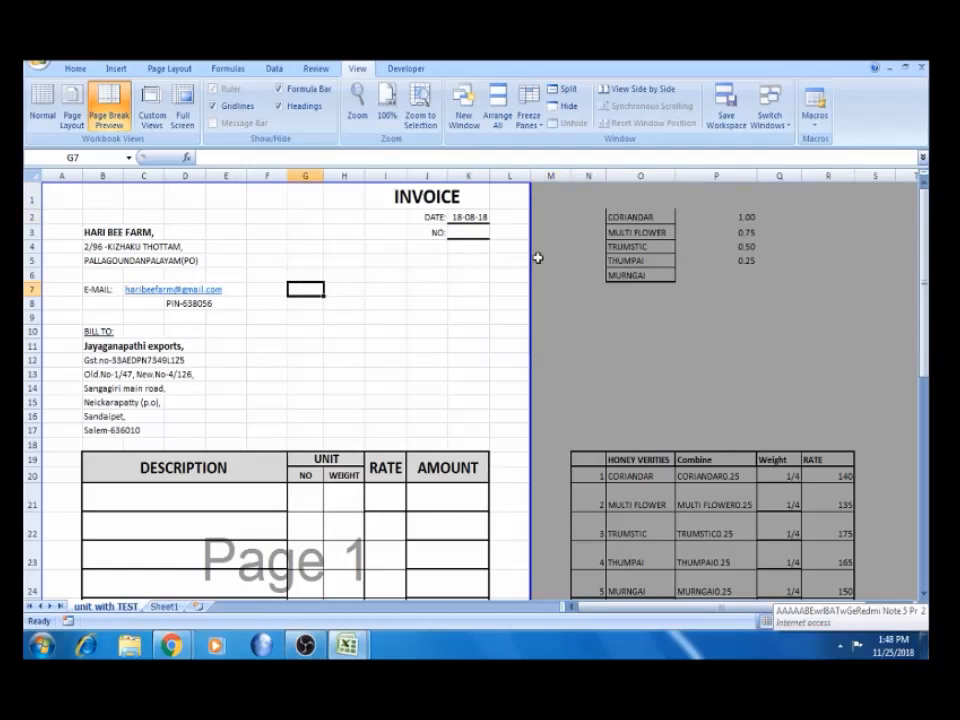
Examine the honey variety names in O2:O6 beside the invoice, from CORIANDAR to MURNGAI
{"action": "left_click_drag", "start_coordinate": [619, 216], "coordinate": [624, 217]}
{"action": "key", "text": "shift+Down"}
{"action": "key", "text": "shift+Down"}
{"action": "key", "text": "shift+Down"}
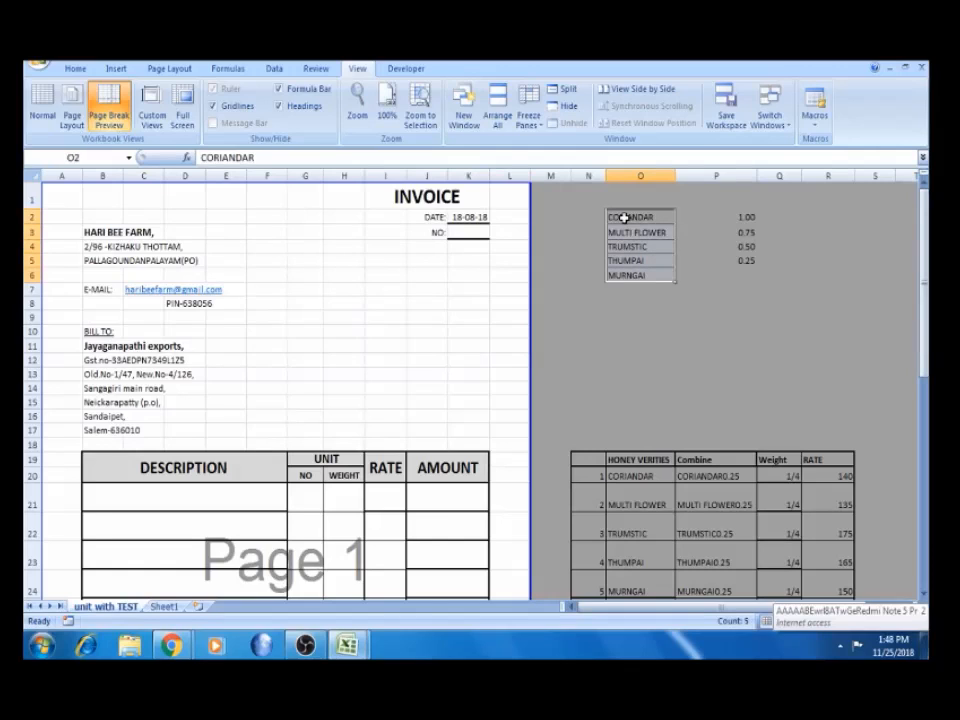
{"action": "left_click", "coordinate": [629, 244]}
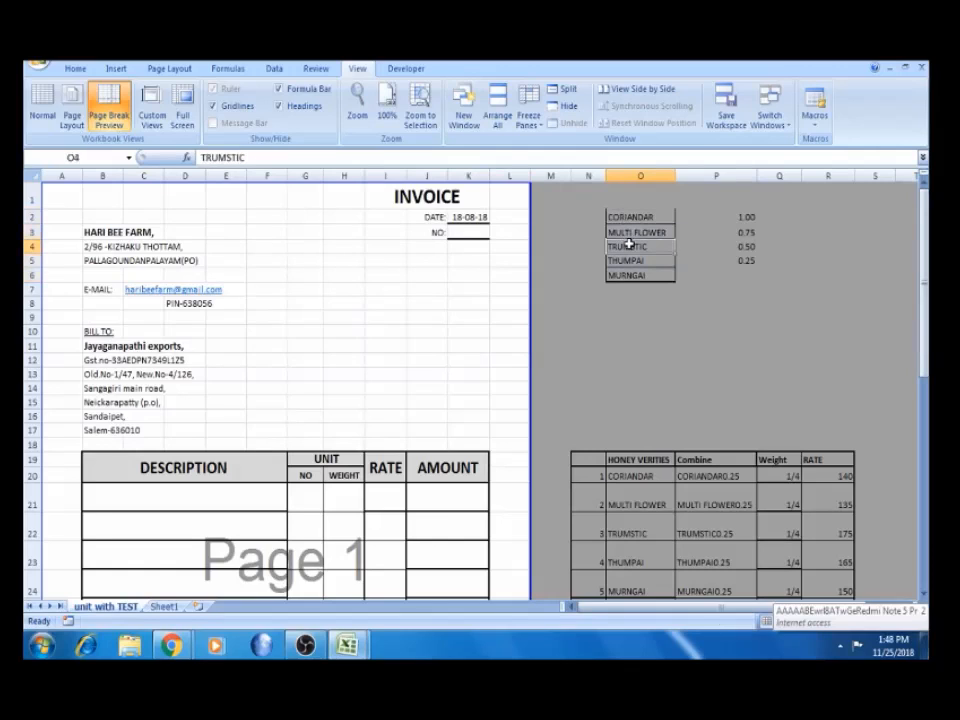
{"action": "left_click", "coordinate": [631, 276]}
{"action": "left_click", "coordinate": [638, 218]}
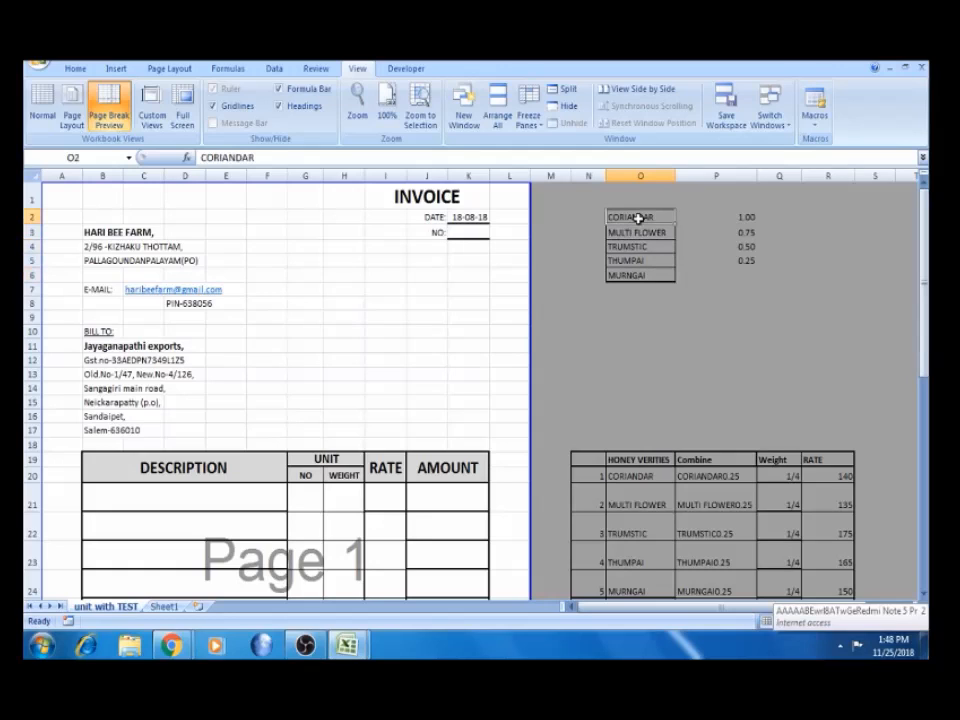
{"action": "key", "text": "Down"}
{"action": "key", "text": "Down"}
{"action": "left_click", "coordinate": [638, 218]}
{"action": "key", "text": "shift+Down"}
{"action": "key", "text": "shift+Down"}
{"action": "key", "text": "shift+Down"}
{"action": "key", "text": "shift+Down"}
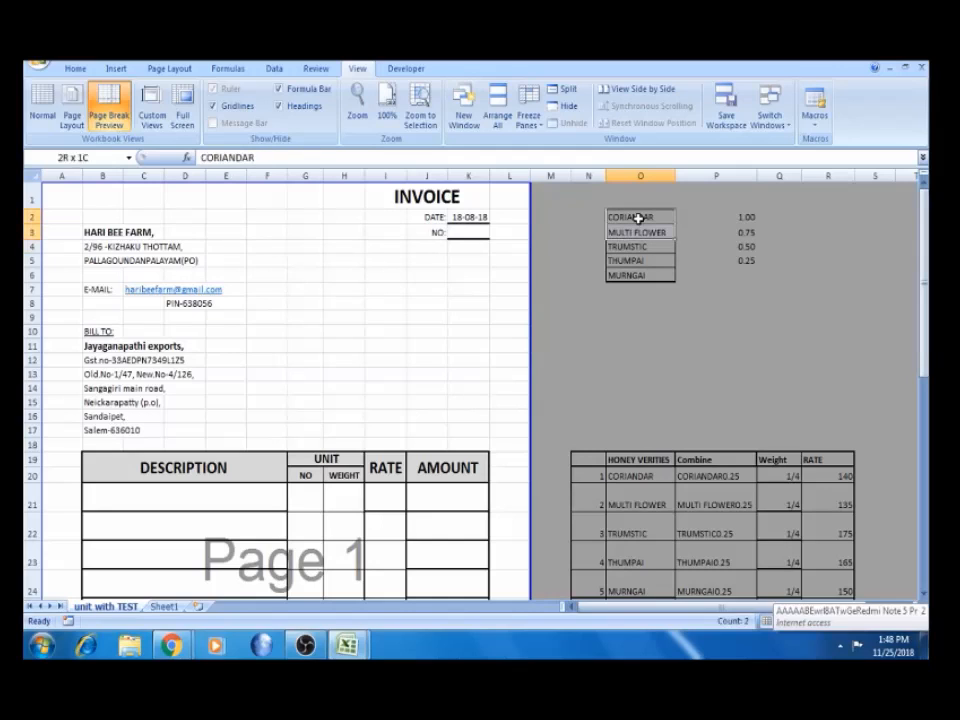
Examine the unit weights listed in P2:P5 next to the honey variety names
{"action": "left_click", "coordinate": [734, 218]}
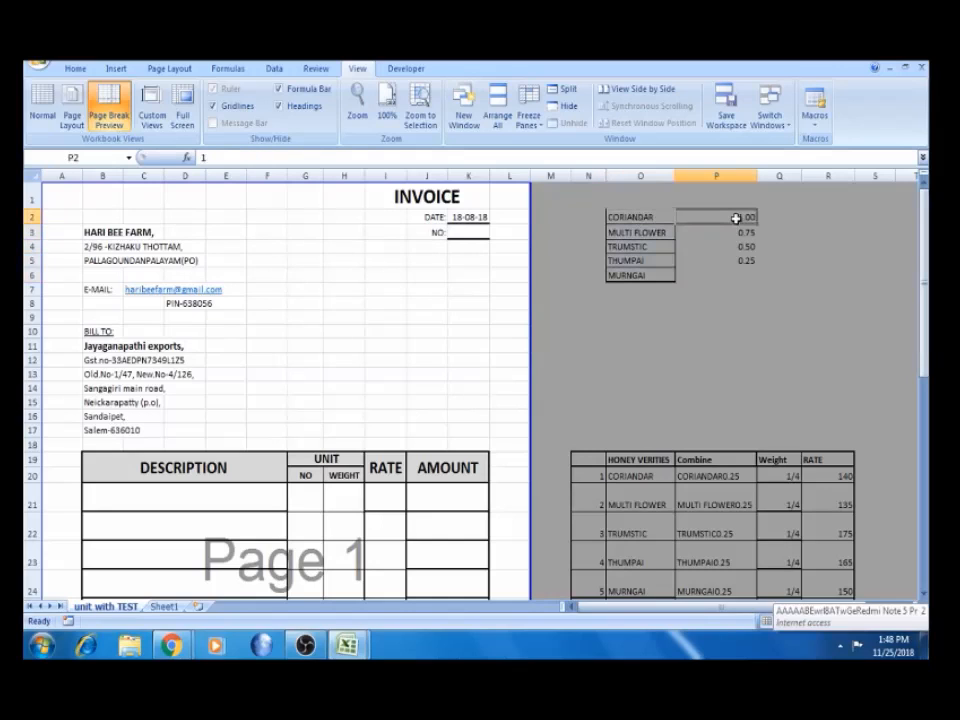
{"action": "key", "text": "Down"}
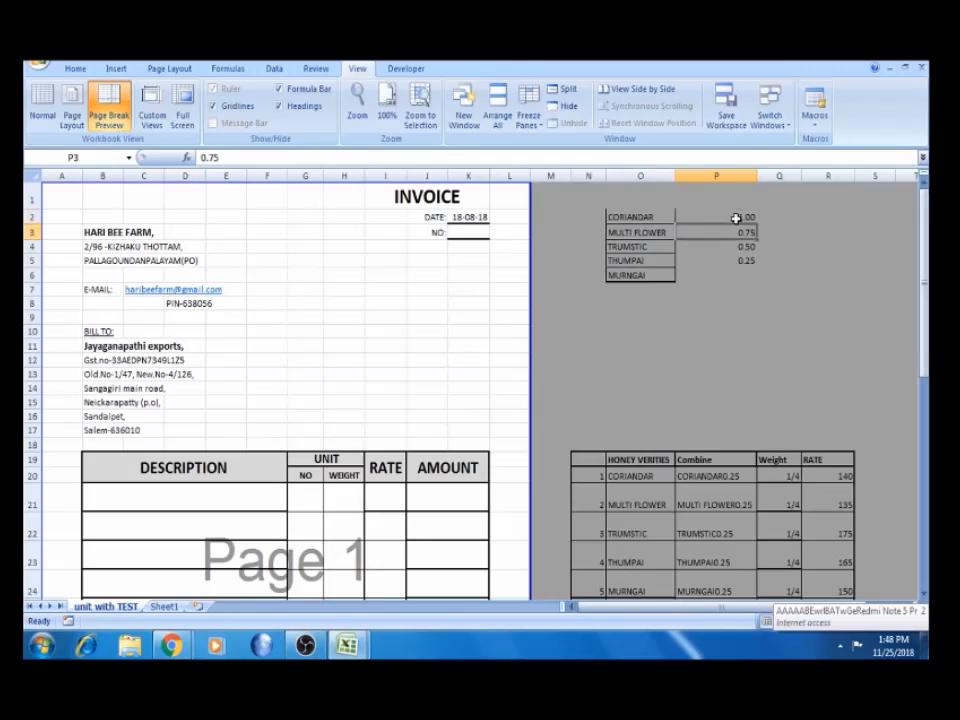
{"action": "left_click", "coordinate": [748, 248]}
{"action": "left_click", "coordinate": [745, 236]}
{"action": "left_click", "coordinate": [746, 248]}
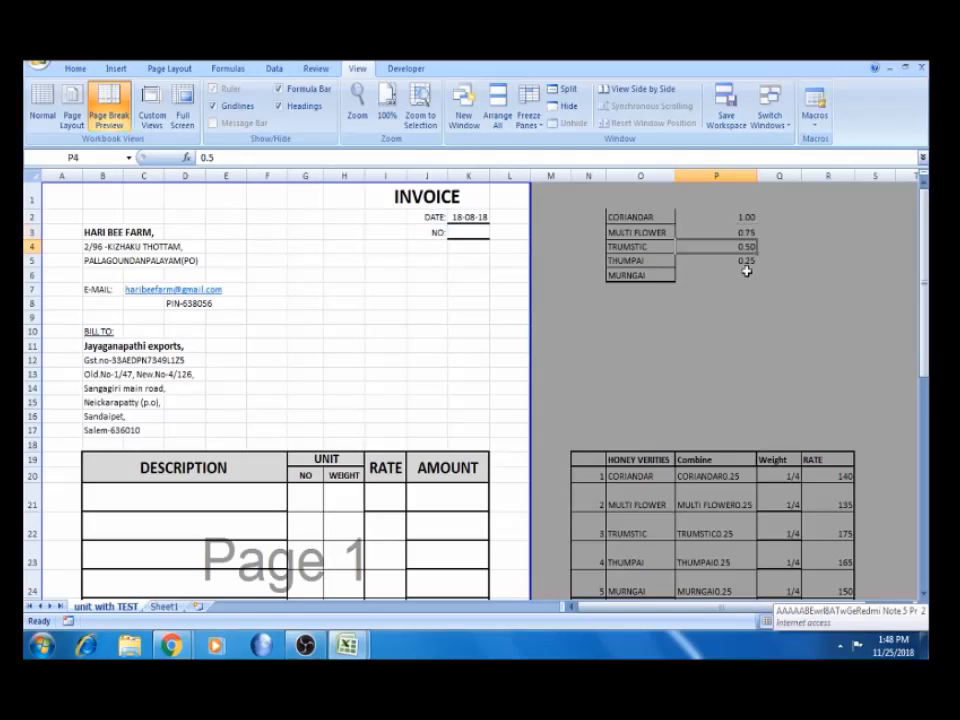
{"action": "left_click", "coordinate": [746, 261]}
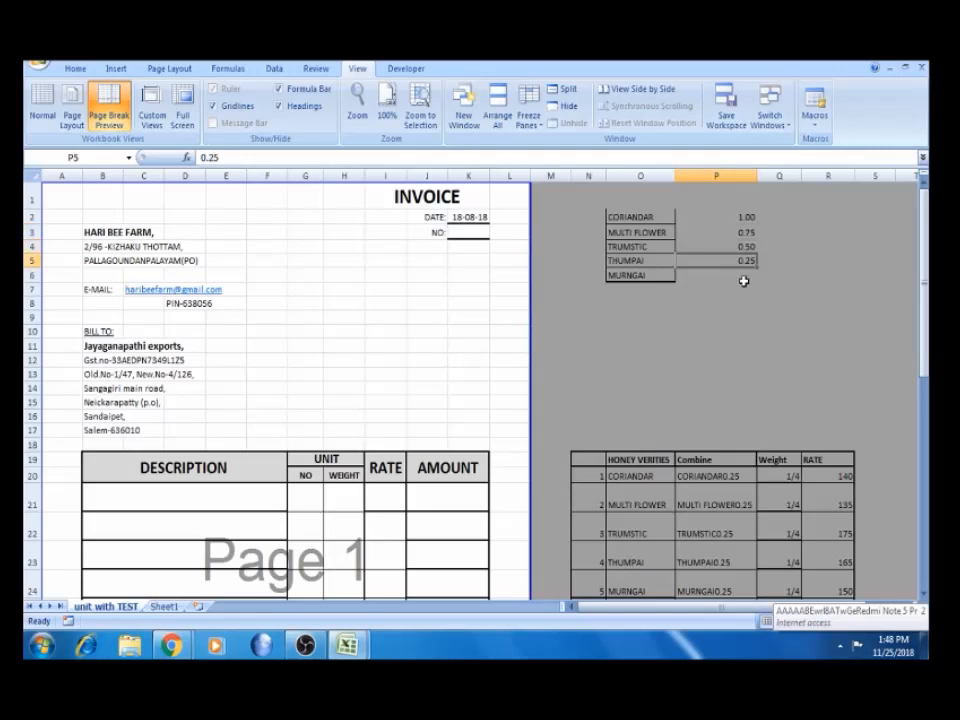
{"action": "left_click", "coordinate": [746, 220]}
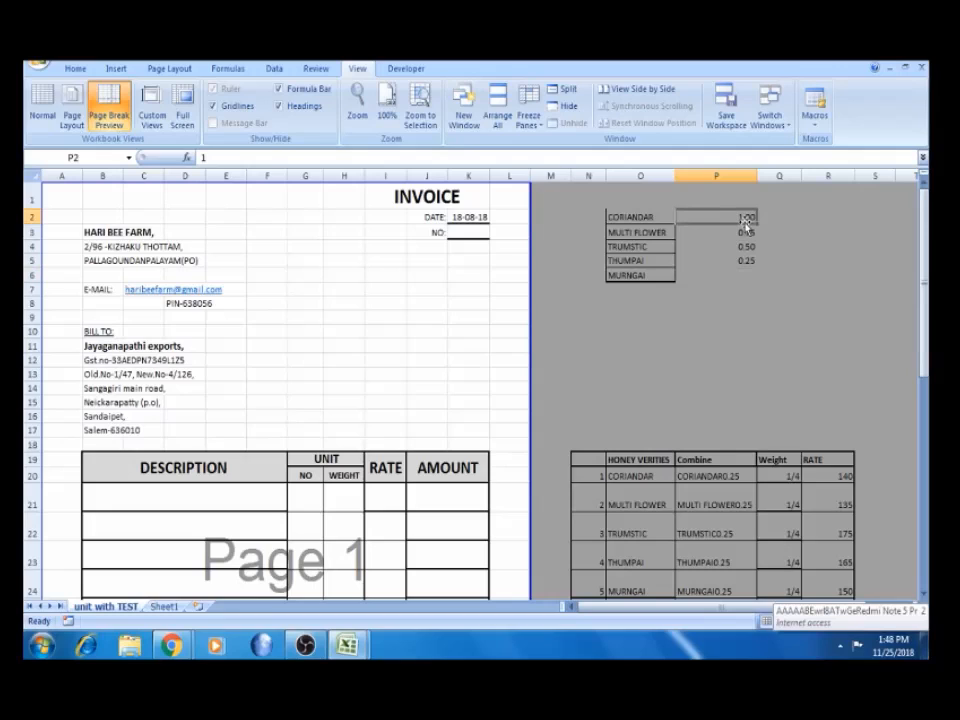
Copy the honey variety and weight list in O2:P6 to Sheet1, starting at cell O2
{"action": "left_click", "coordinate": [631, 214]}
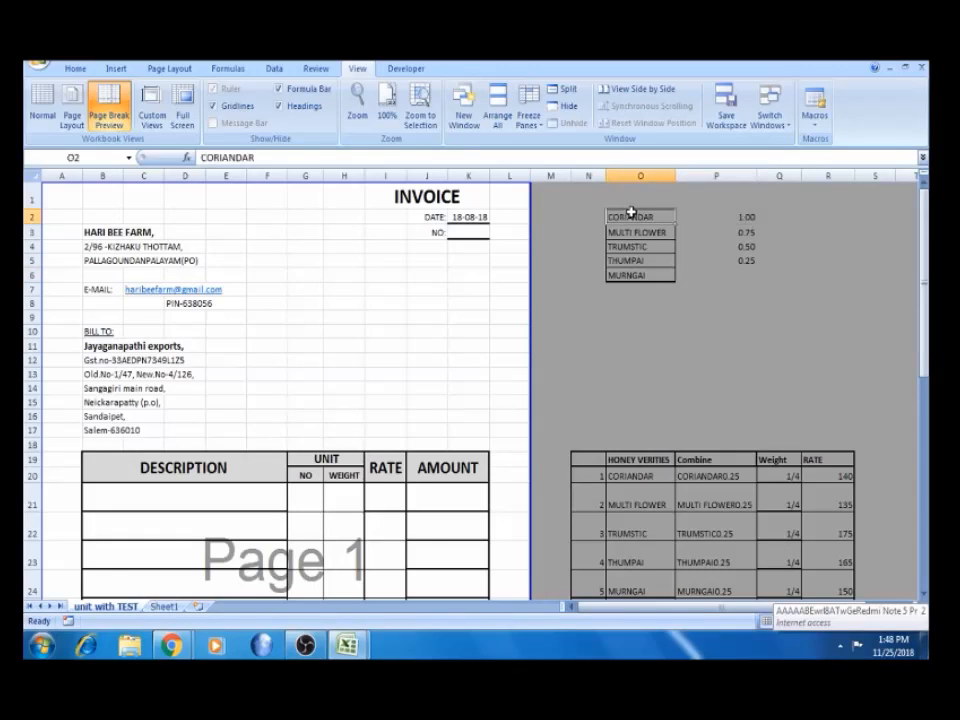
{"action": "key", "text": "shift+Right"}
{"action": "key", "text": "shift+Down"}
{"action": "key", "text": "shift+Down"}
{"action": "key", "text": "shift+Down"}
{"action": "key", "text": "shift+Down"}
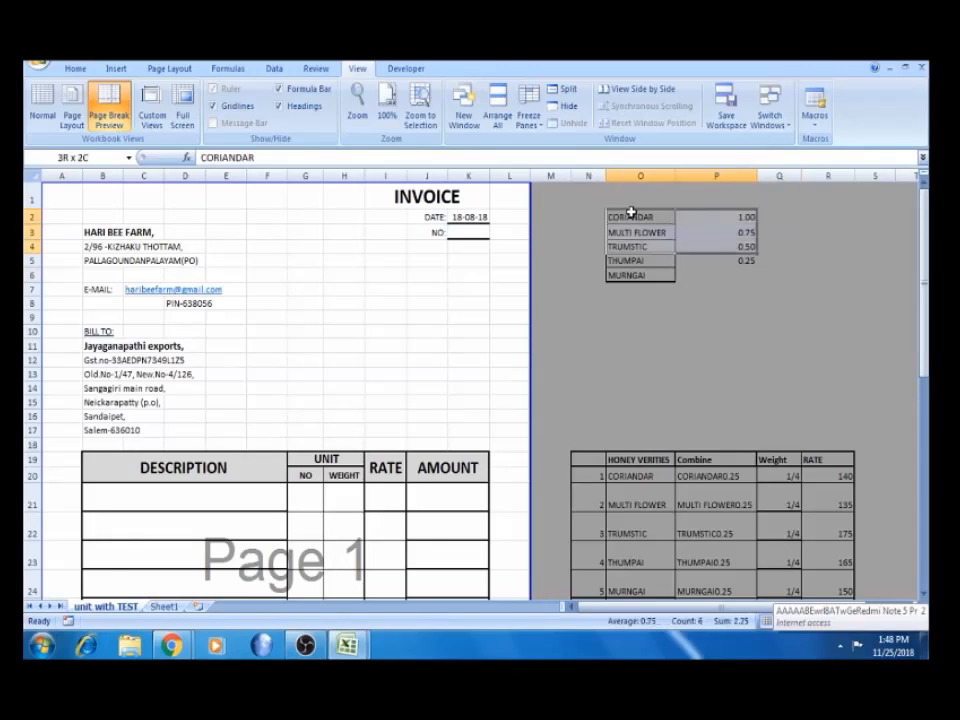
{"action": "key", "text": "ctrl+c"}
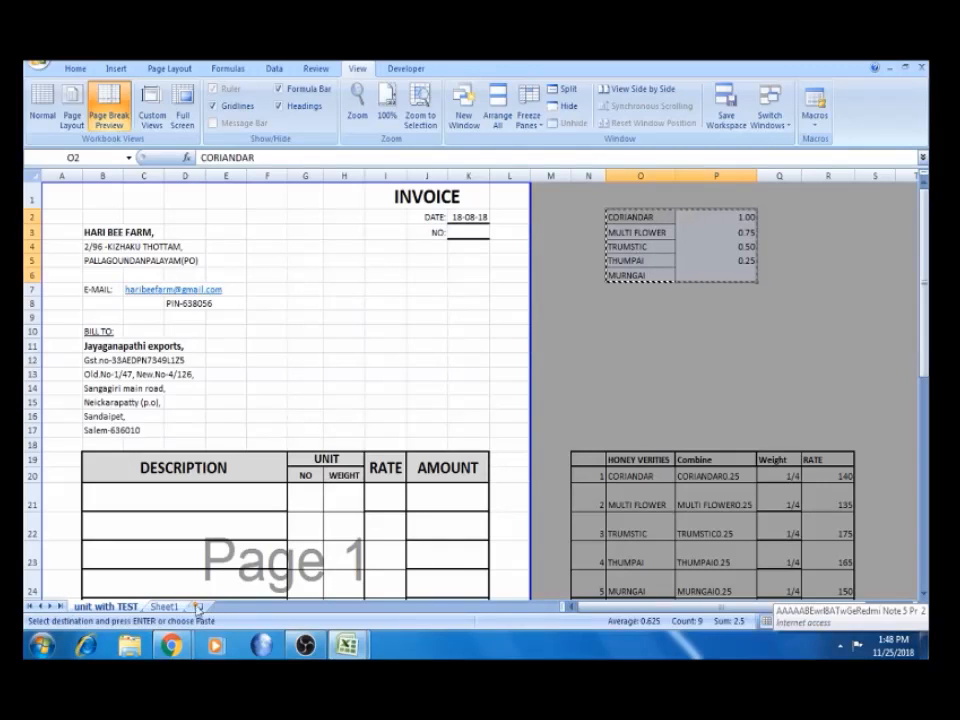
{"action": "left_click", "coordinate": [164, 606]}
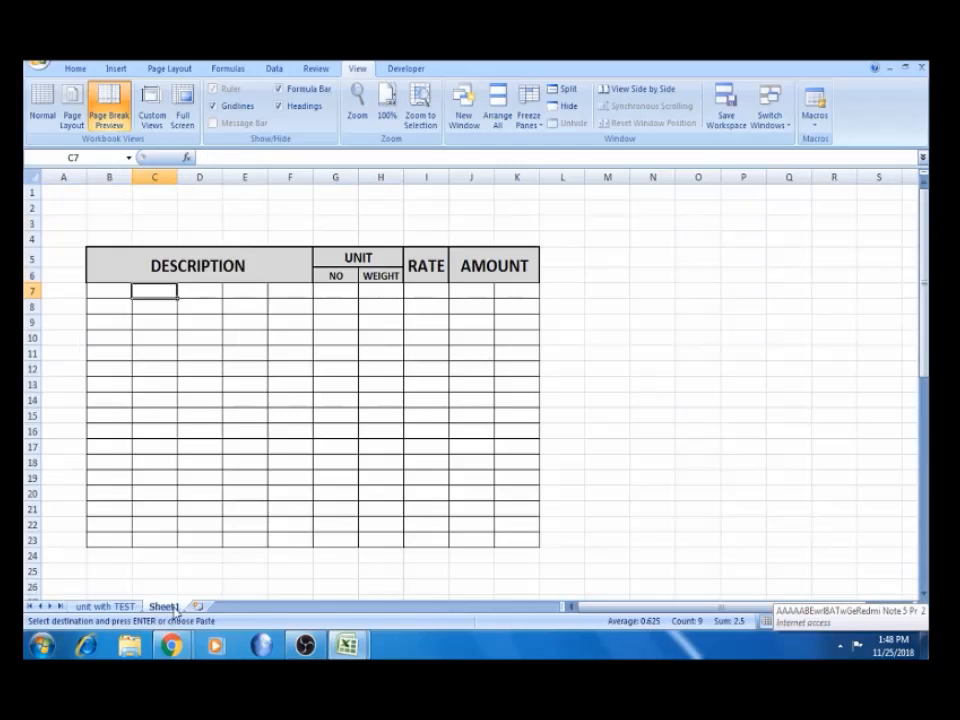
{"action": "left_click", "coordinate": [691, 204]}
{"action": "key", "text": "ctrl+v"}
Fit the width of Sheet1's column O to the honey variety names
{"action": "left_click", "coordinate": [704, 353]}
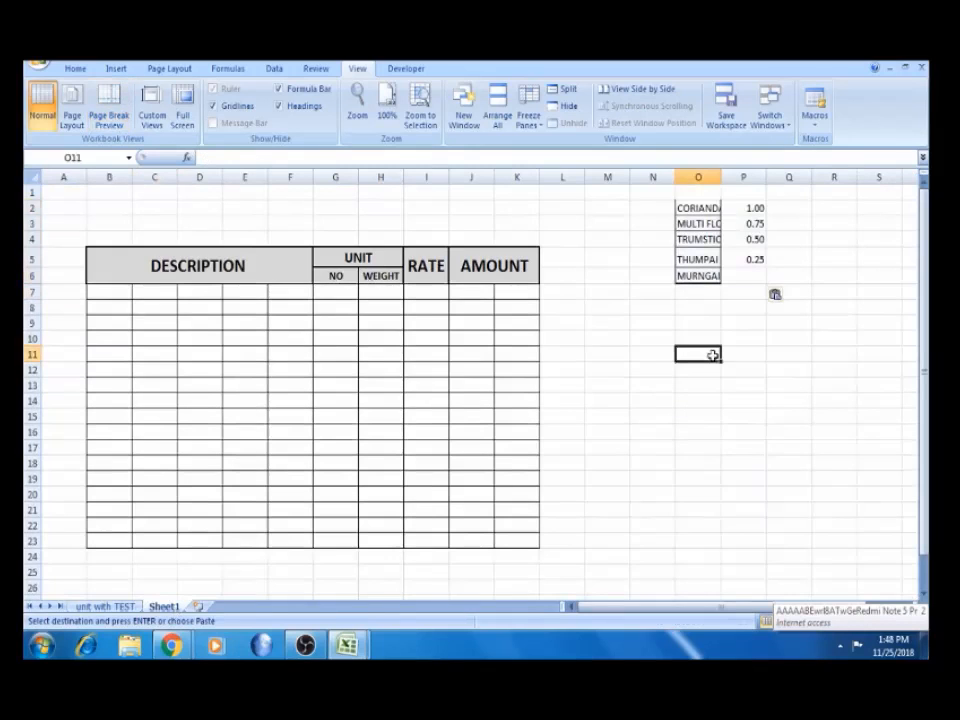
{"action": "double_click", "coordinate": [720, 172]}
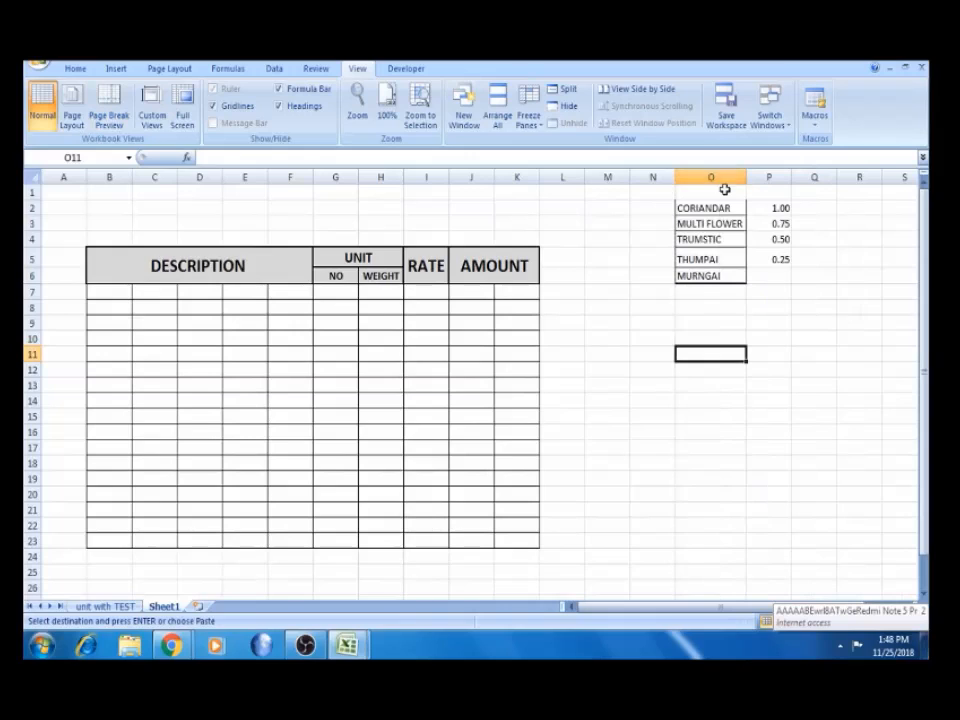
{"action": "left_click", "coordinate": [725, 190]}
{"action": "left_click", "coordinate": [762, 191]}
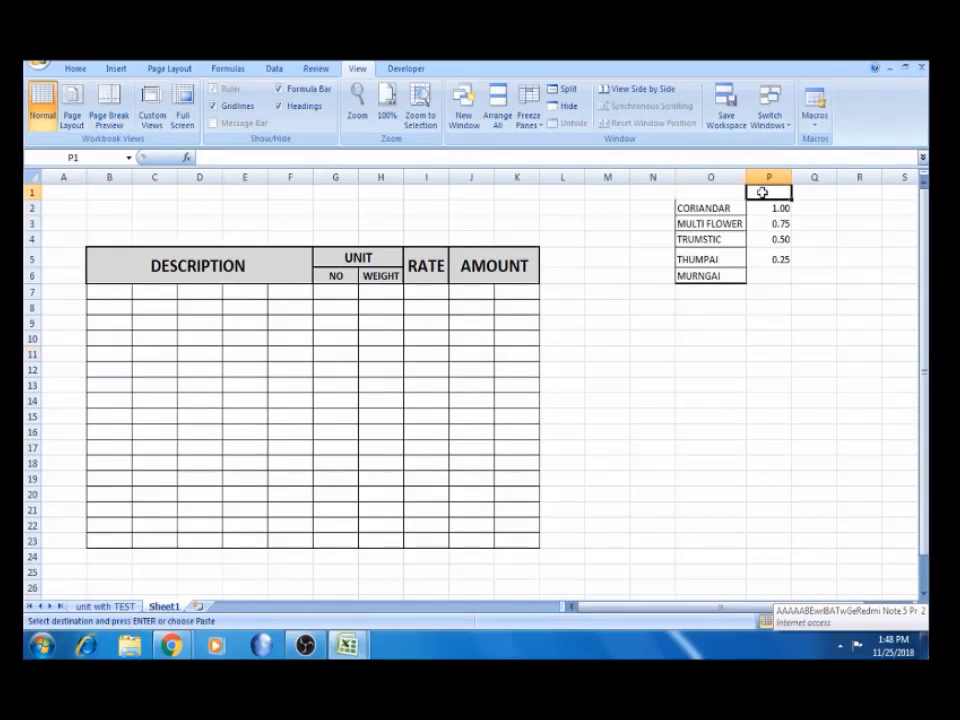
Go through the copied weights in column P and the honey variety names in column O of Sheet1
{"action": "left_click", "coordinate": [765, 207]}
{"action": "key", "text": "Down"}
{"action": "key", "text": "Down"}
{"action": "key", "text": "Down"}
{"action": "key", "text": "Down"}
{"action": "key", "text": "Up"}
{"action": "key", "text": "Up"}
{"action": "key", "text": "Up"}
{"action": "key", "text": "Up"}
{"action": "key", "text": "Left"}
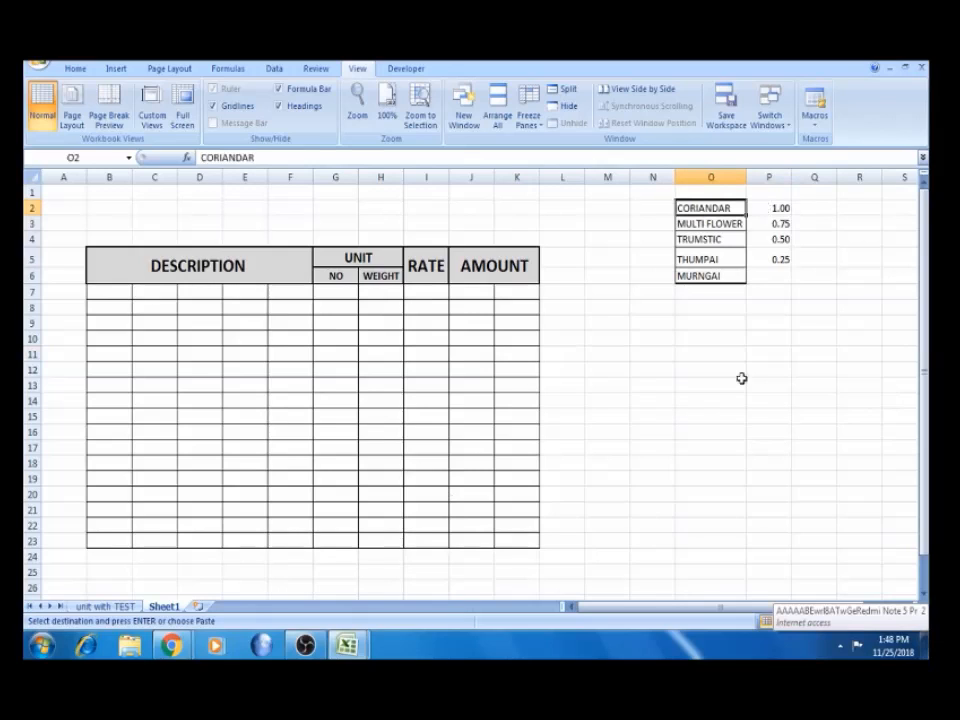
{"action": "left_click", "coordinate": [709, 239]}
{"action": "left_click", "coordinate": [692, 222]}
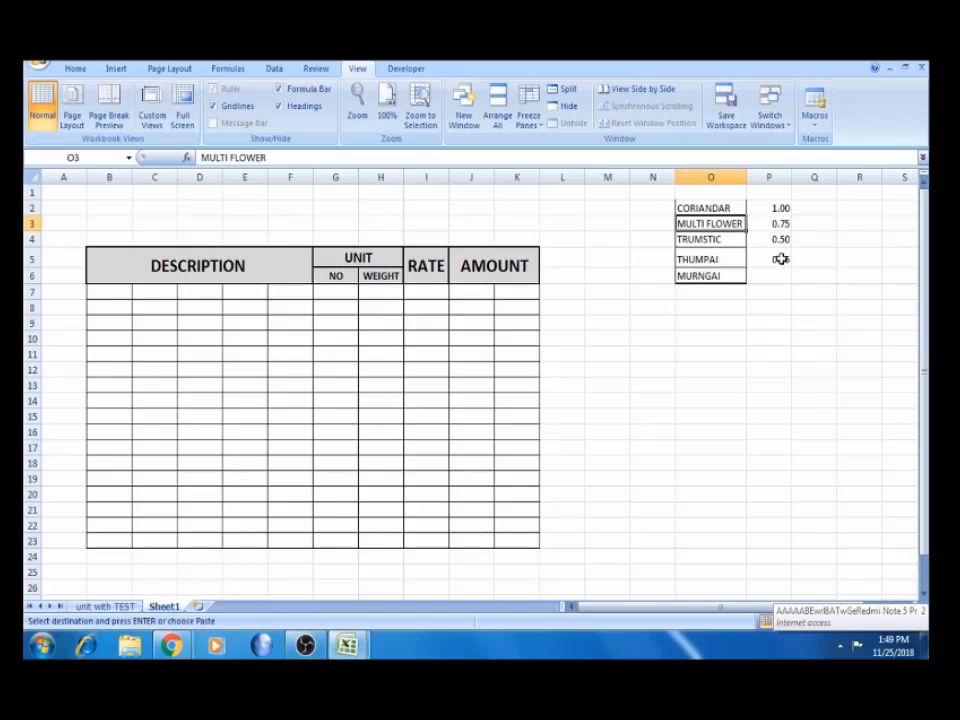
{"action": "left_click", "coordinate": [729, 208]}
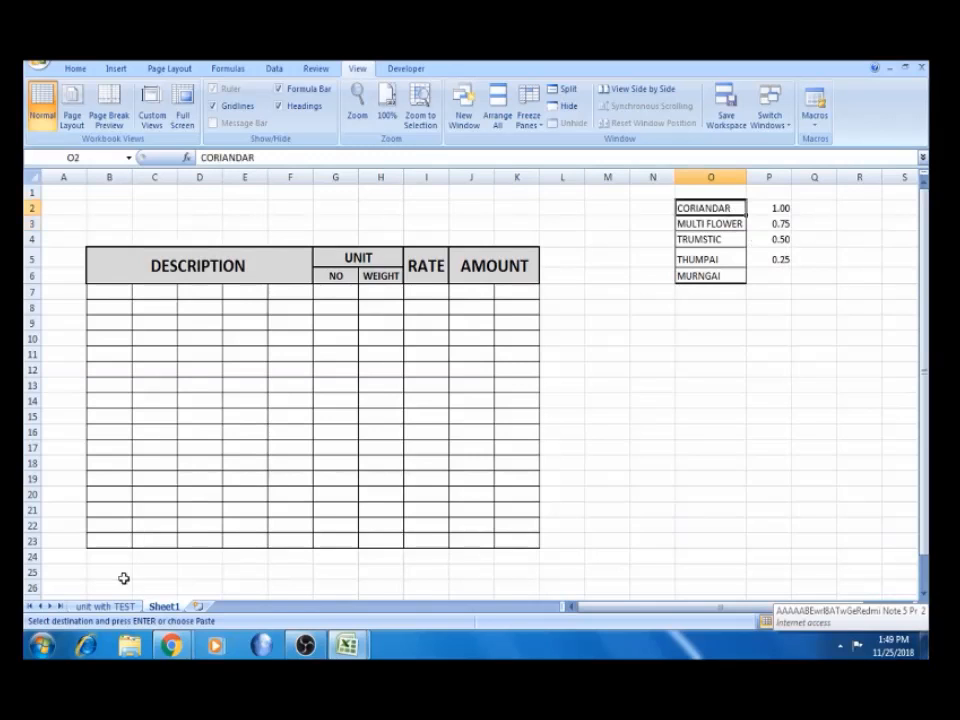
Examine the CORIANDAR row of the honey rate table on the unit with TEST sheet, across to its rate
{"action": "left_click", "coordinate": [104, 606]}
{"action": "left_click", "coordinate": [655, 480]}
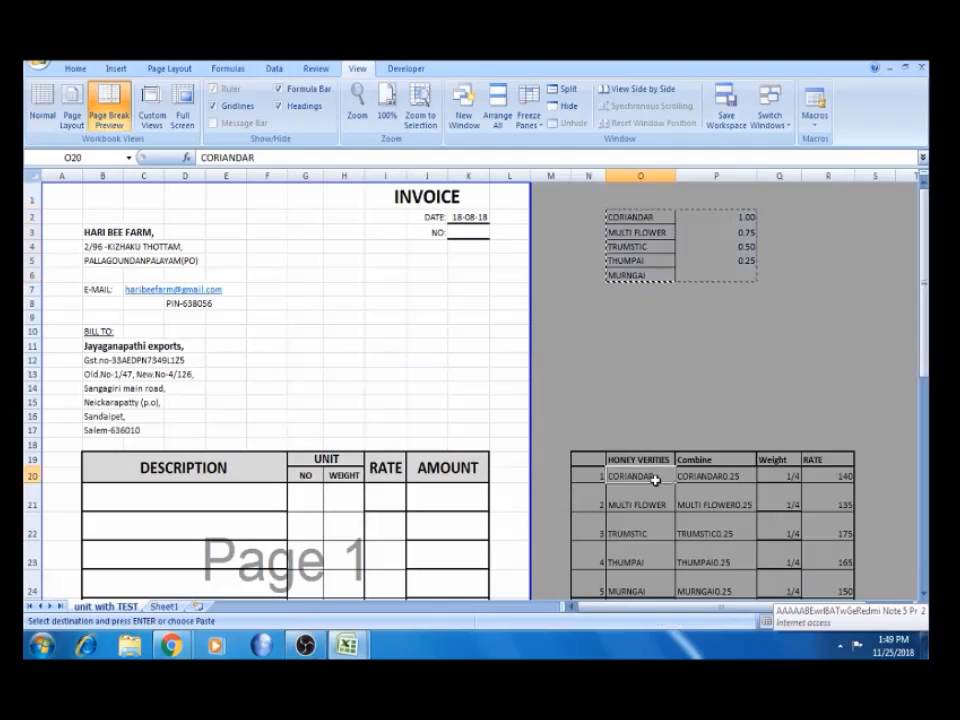
{"action": "key", "text": "Right"}
{"action": "key", "text": "Right"}
{"action": "key", "text": "Right"}
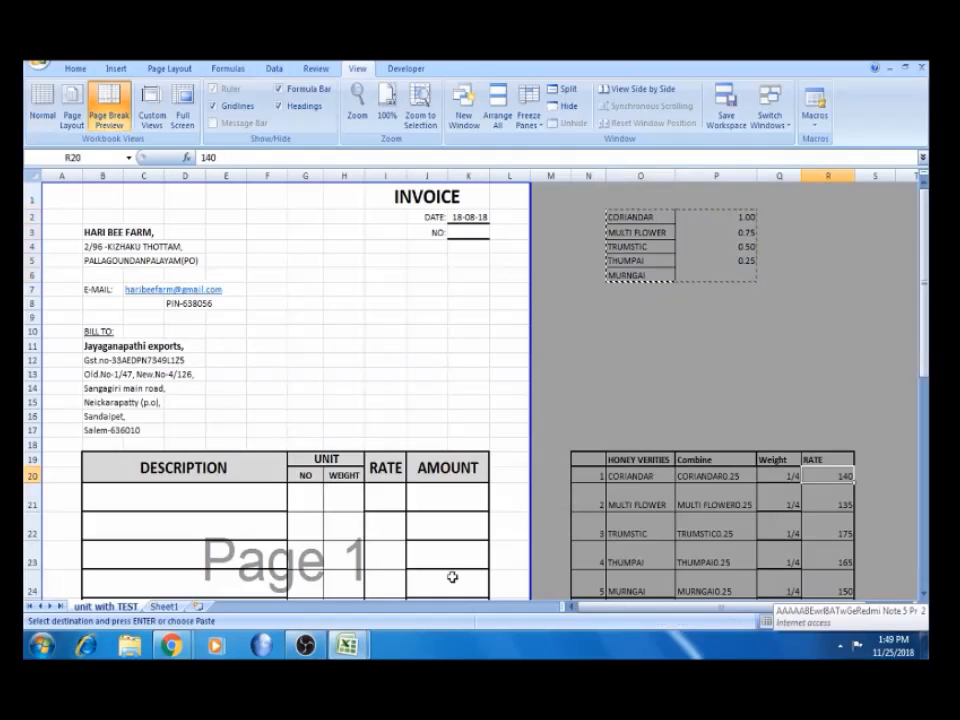
Copy the honey rate table's heading row N19:R19 from the unit with TEST sheet to Sheet1, starting at cell O10
{"action": "left_click", "coordinate": [165, 606]}
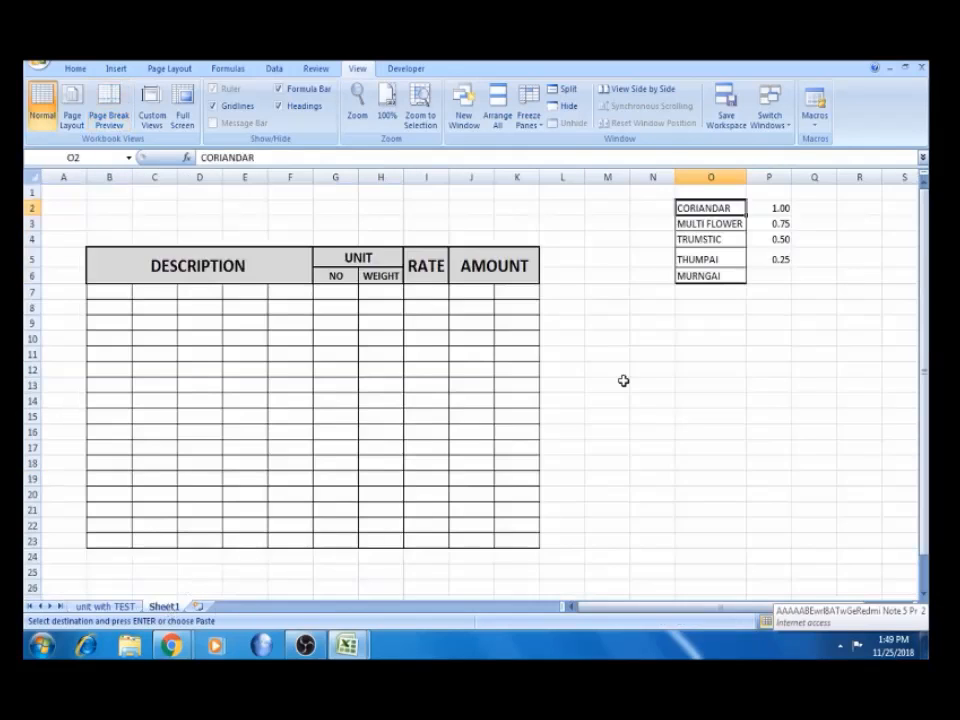
{"action": "left_click", "coordinate": [709, 344]}
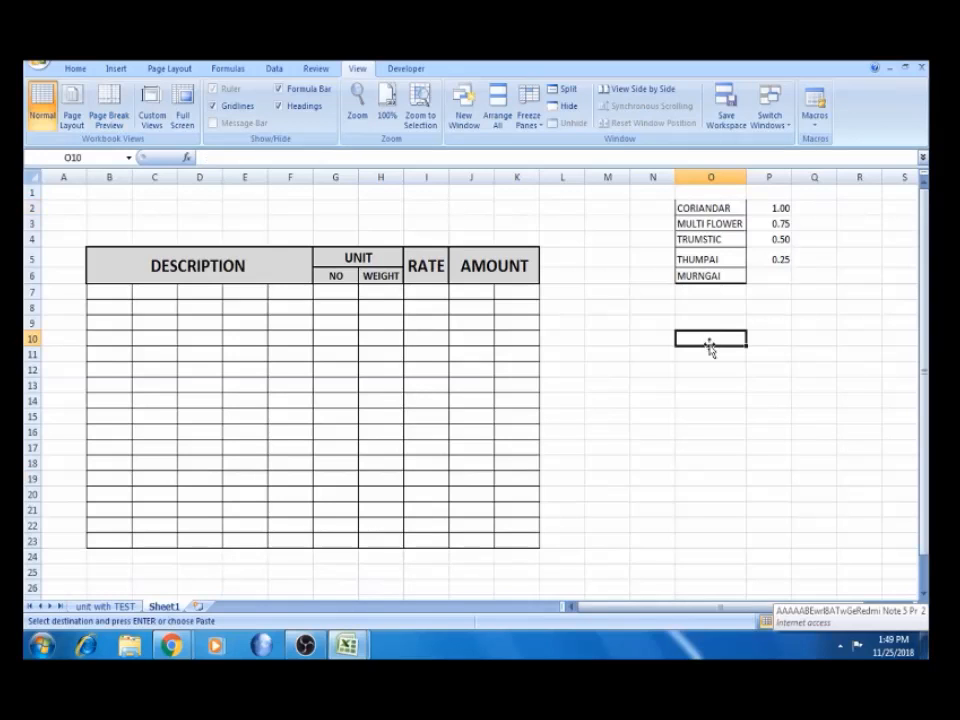
{"action": "left_click", "coordinate": [124, 607]}
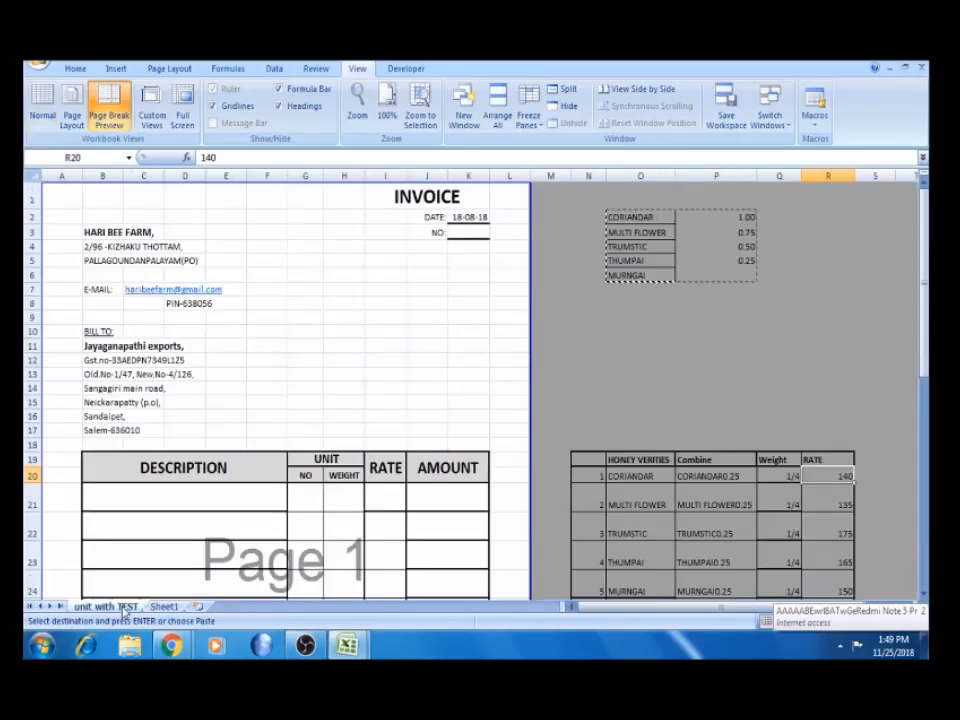
{"action": "left_click", "coordinate": [587, 463]}
{"action": "key", "text": "shift+Right"}
{"action": "key", "text": "shift+Right"}
{"action": "key", "text": "shift+Right"}
{"action": "key", "text": "shift+Right"}
{"action": "key", "text": "ctrl+c"}
{"action": "left_click", "coordinate": [164, 606]}
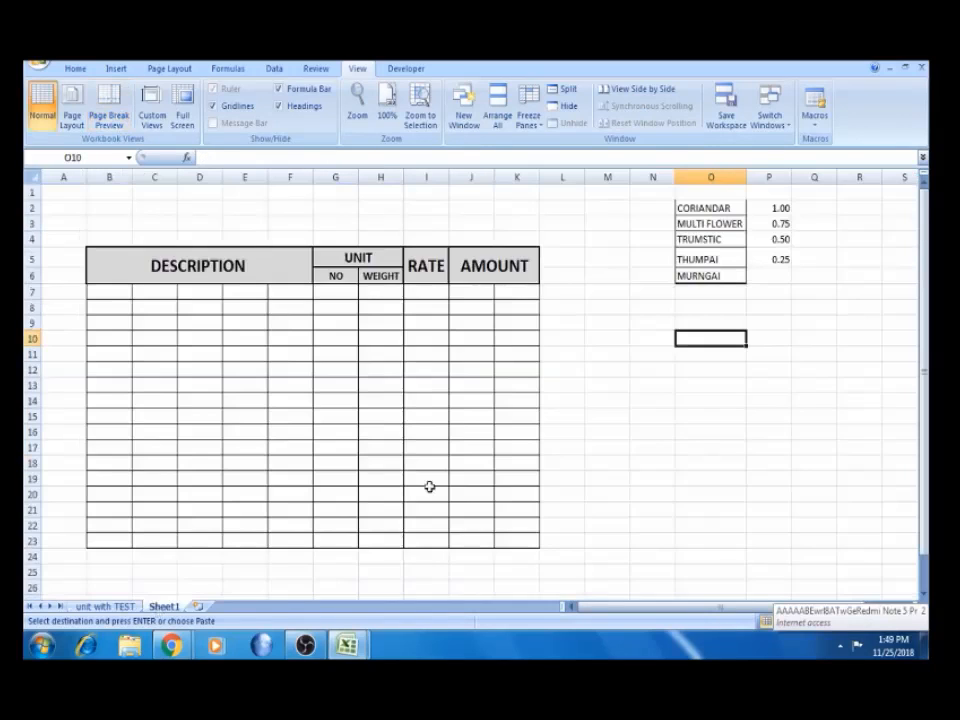
{"action": "key", "text": "ctrl+v"}
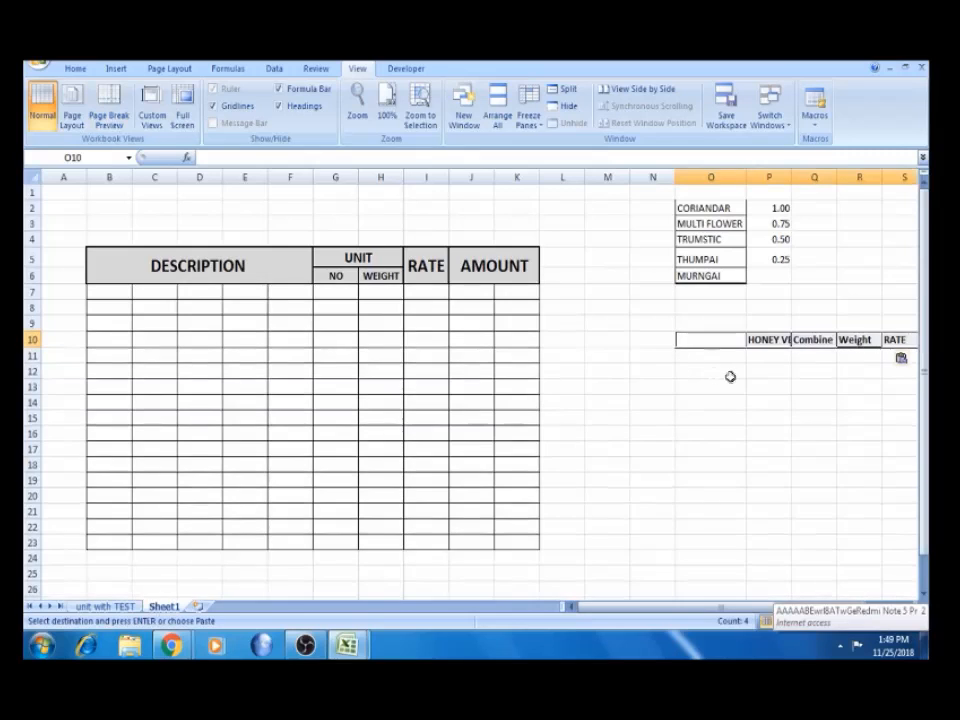
Fit the width of Sheet1's column P to the HONEY VERITIES heading
{"action": "key", "text": "Right"}
{"action": "key", "text": "Right"}
{"action": "key", "text": "Right"}
{"action": "key", "text": "Right"}
{"action": "key", "text": "Right"}
{"action": "key", "text": "Right"}
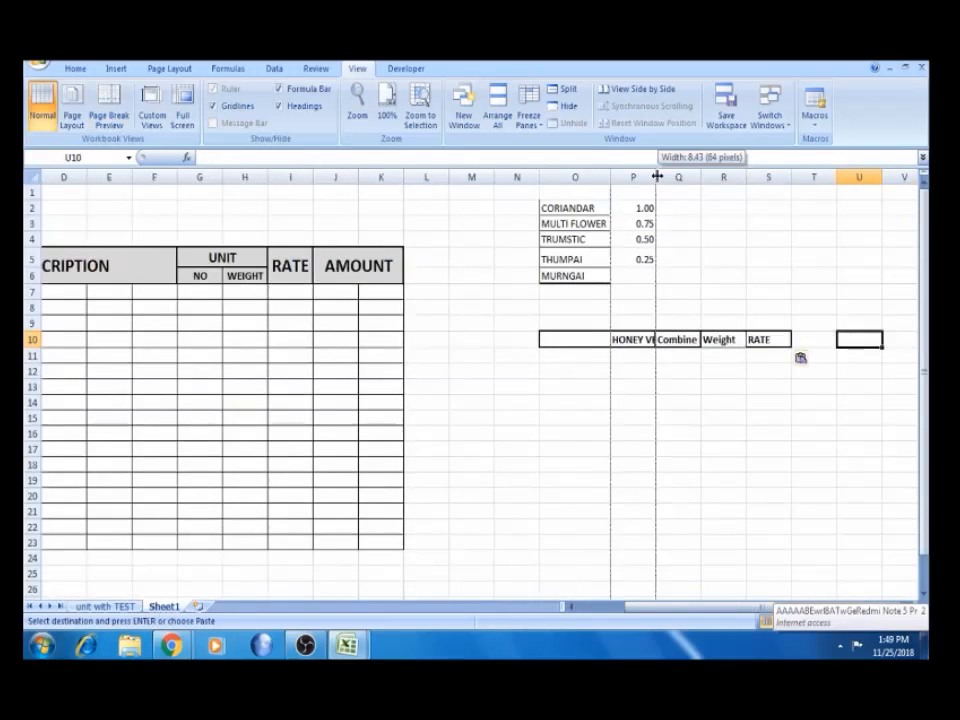
{"action": "double_click", "coordinate": [656, 177]}
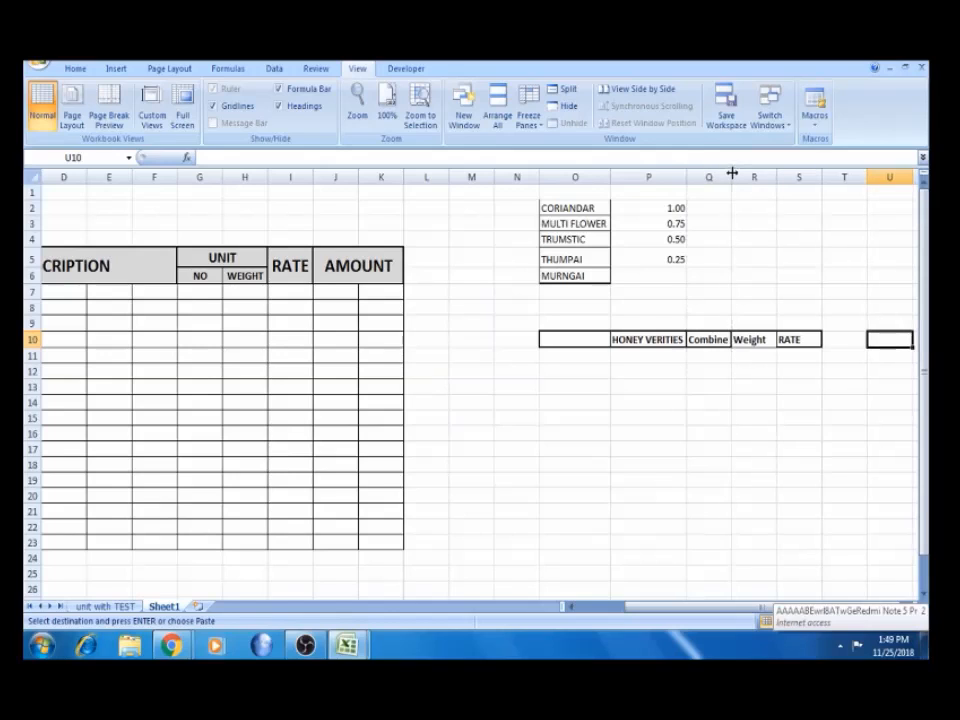
Examine the pasted HONEY VERITIES, Weight and RATE headings and the blank heading cell in row 10
{"action": "left_click", "coordinate": [630, 339]}
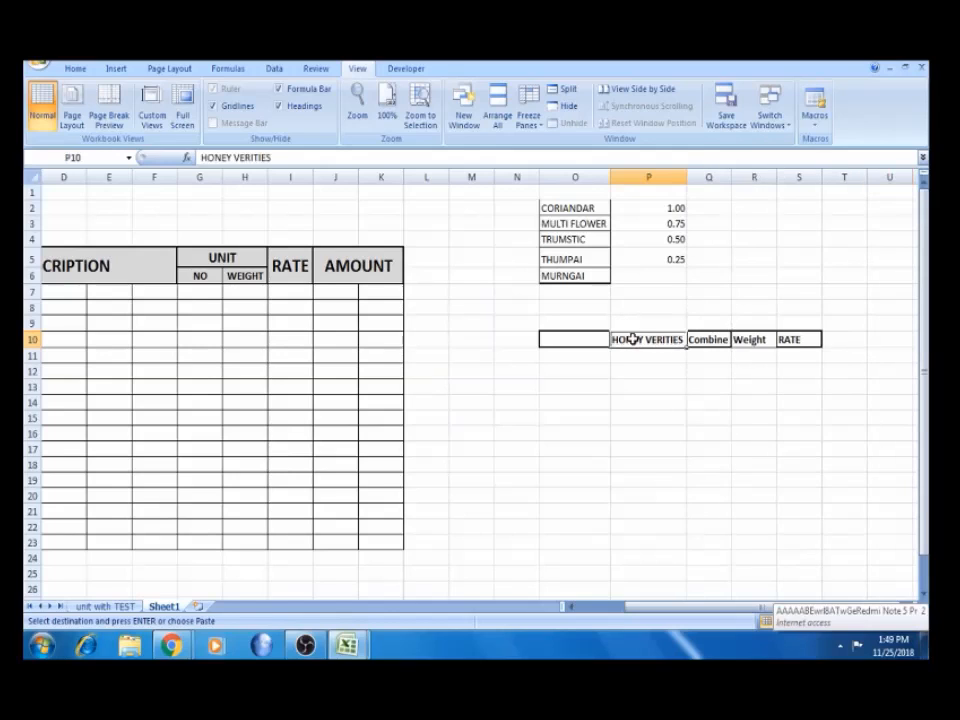
{"action": "left_click", "coordinate": [741, 340]}
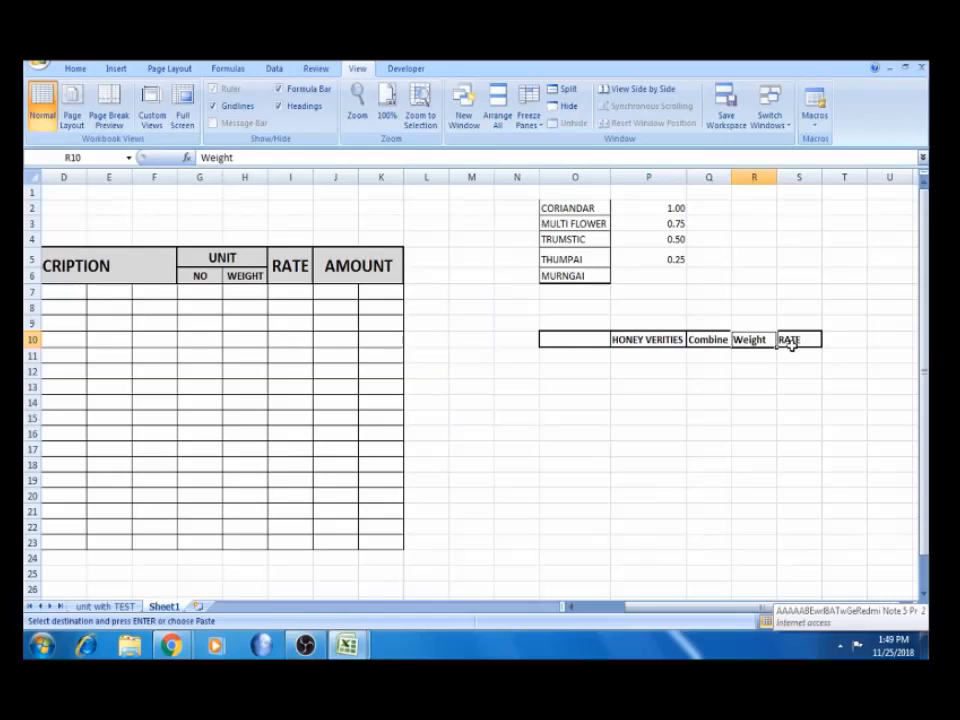
{"action": "left_click", "coordinate": [790, 342]}
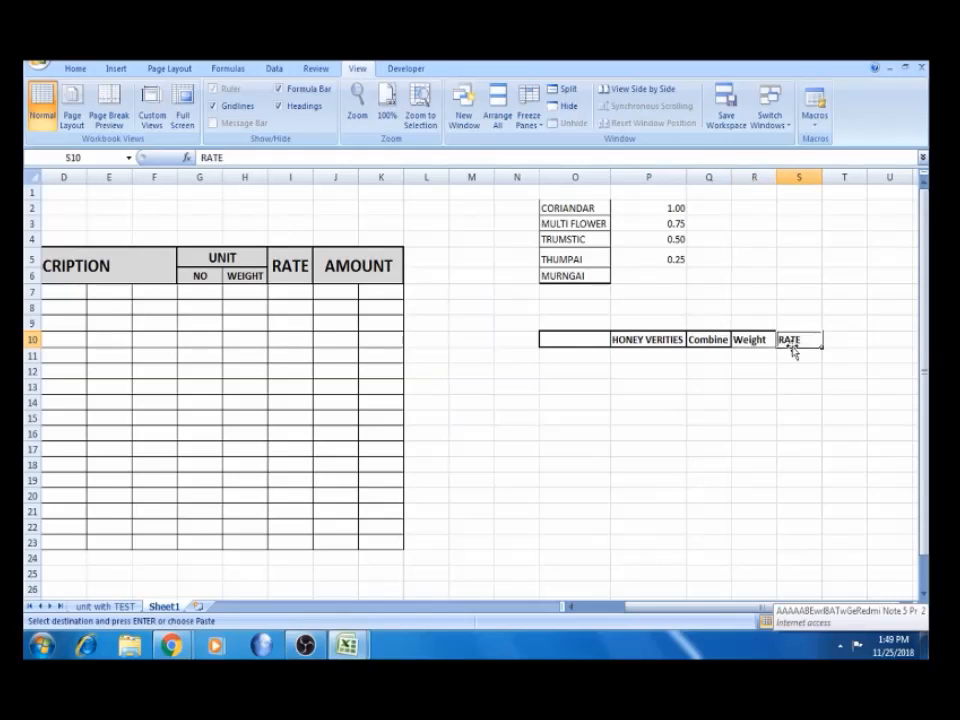
{"action": "left_click", "coordinate": [791, 357]}
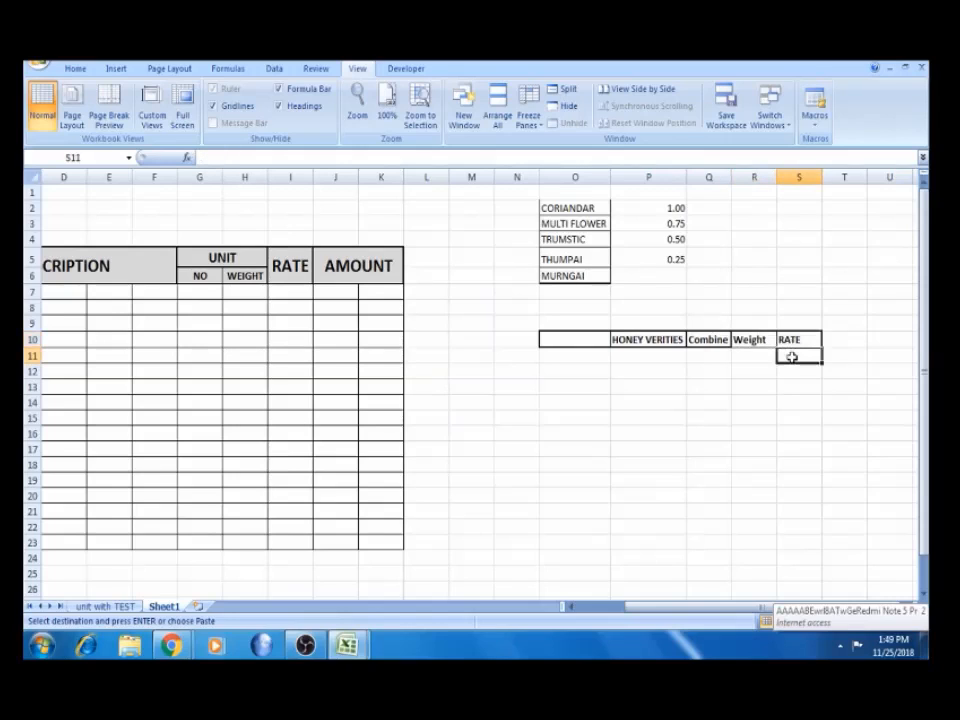
{"action": "left_click", "coordinate": [593, 342]}
Remove the borders and bold from the pasted headings in row 10 by copying the blank cell O12's formatting onto them
{"action": "left_click", "coordinate": [589, 373]}
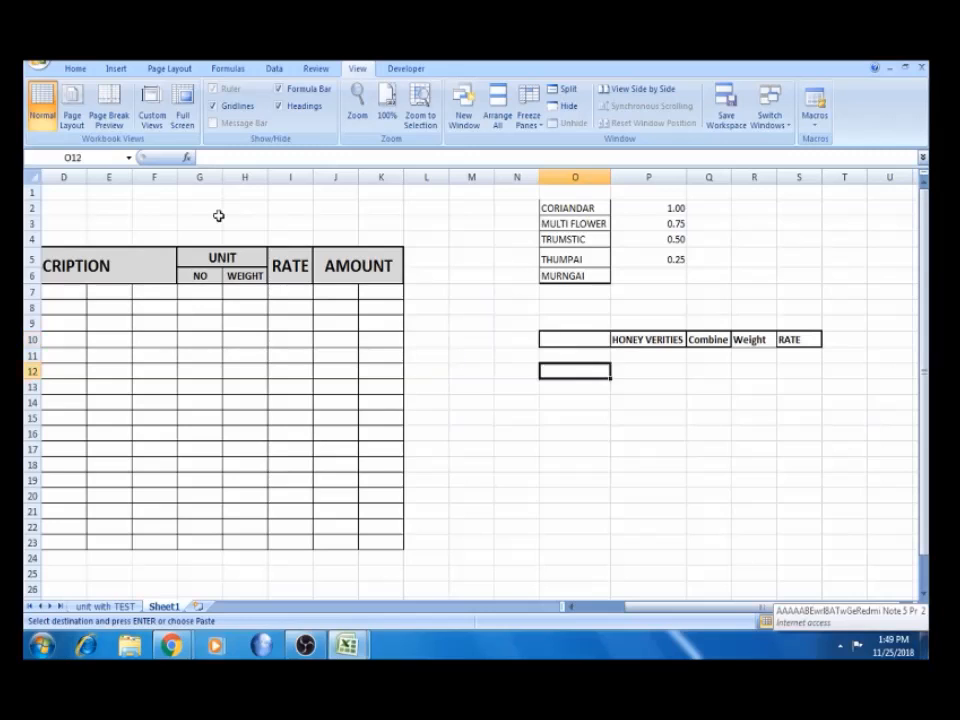
{"action": "left_click", "coordinate": [75, 68]}
{"action": "left_click", "coordinate": [78, 107]}
{"action": "left_click", "coordinate": [86, 122]}
{"action": "left_click", "coordinate": [550, 322]}
{"action": "mouse_move", "coordinate": [550, 322]}
{"action": "left_mouse_down"}
{"action": "mouse_move", "coordinate": [825, 354]}
{"action": "mouse_move", "coordinate": [836, 364]}
{"action": "left_mouse_up"}
{"action": "left_click", "coordinate": [707, 399]}
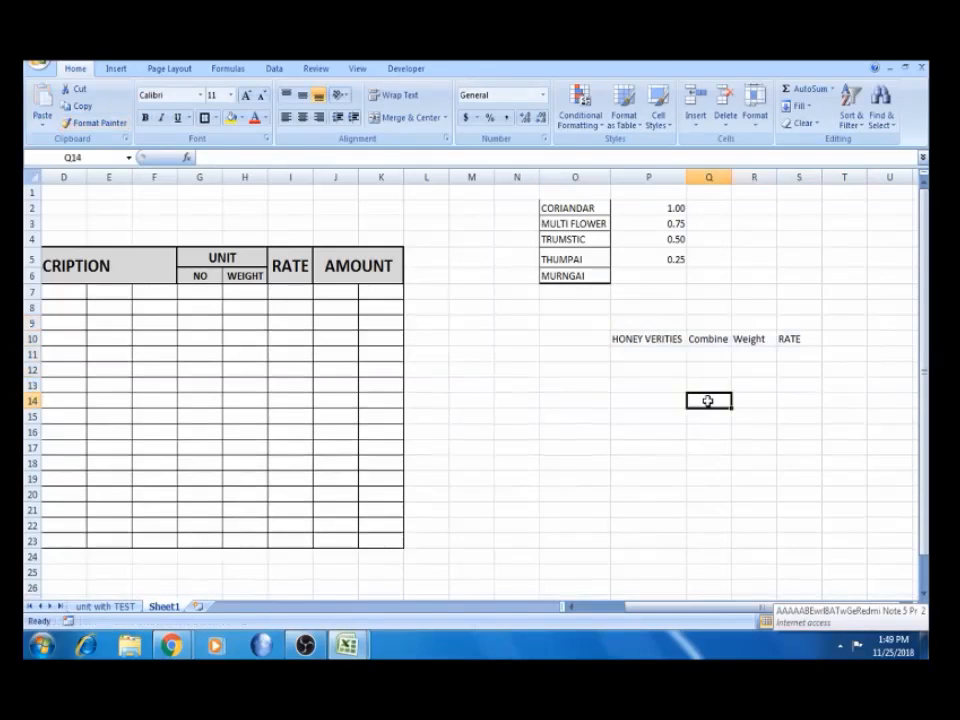
Make the headings HONEY VERITIES, Combine, Weight and RATE in P10:S10 bold
{"action": "left_click", "coordinate": [660, 340]}
{"action": "key", "text": "shift+Right"}
{"action": "key", "text": "shift+Right"}
{"action": "key", "text": "shift+Right"}
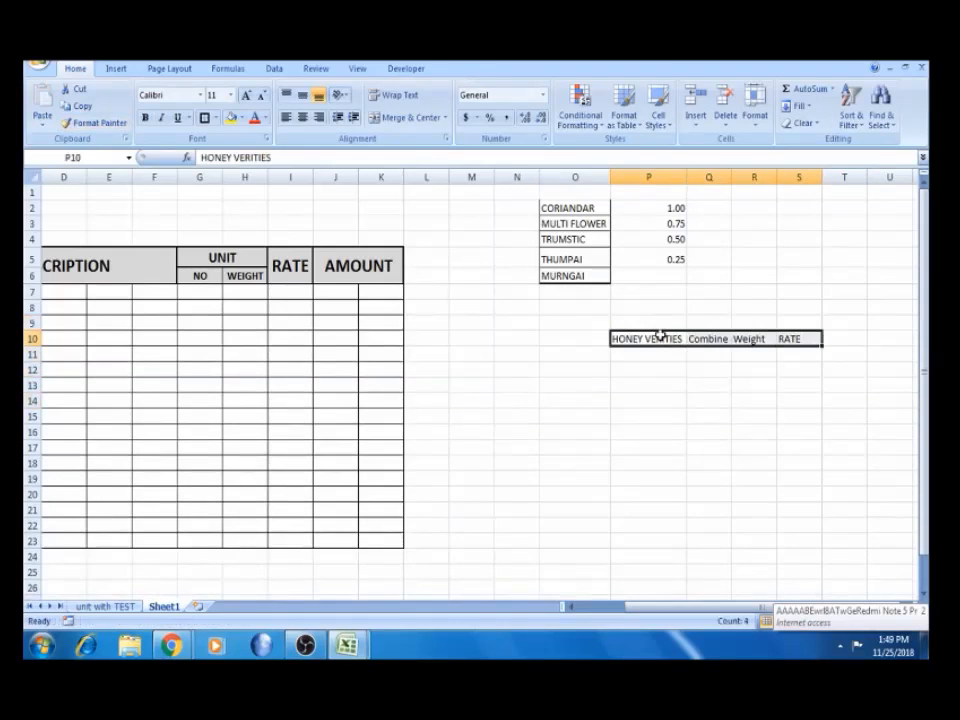
{"action": "key", "text": "ctrl+b"}
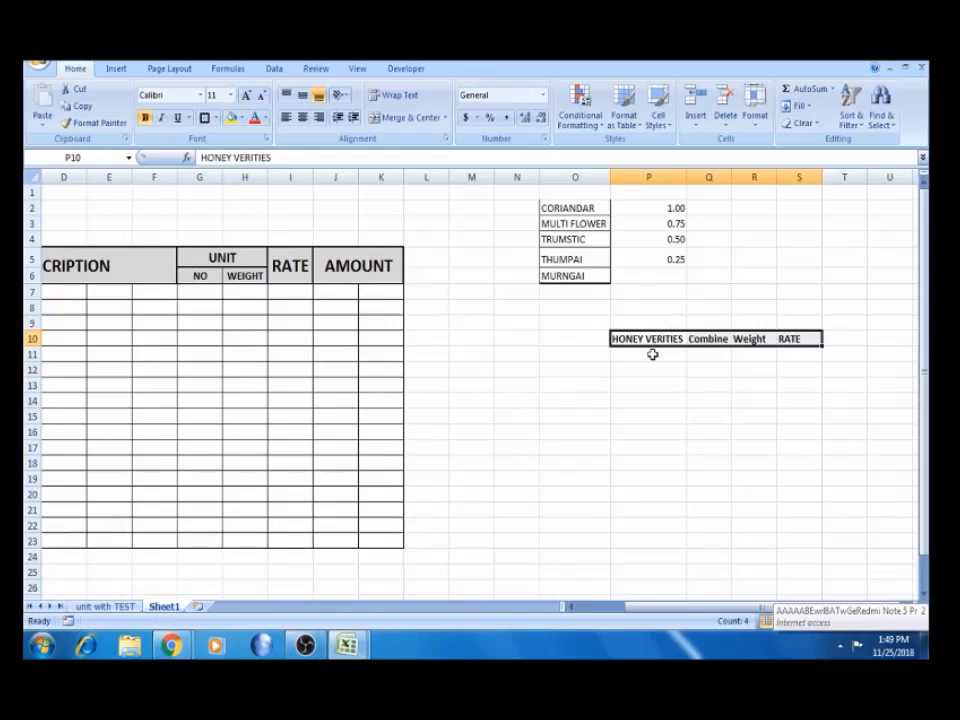
{"action": "left_click", "coordinate": [652, 354]}
Copy the five honey variety names from O2:O6 into the HONEY VERITIES column, starting at cell P11
{"action": "left_click", "coordinate": [566, 206]}
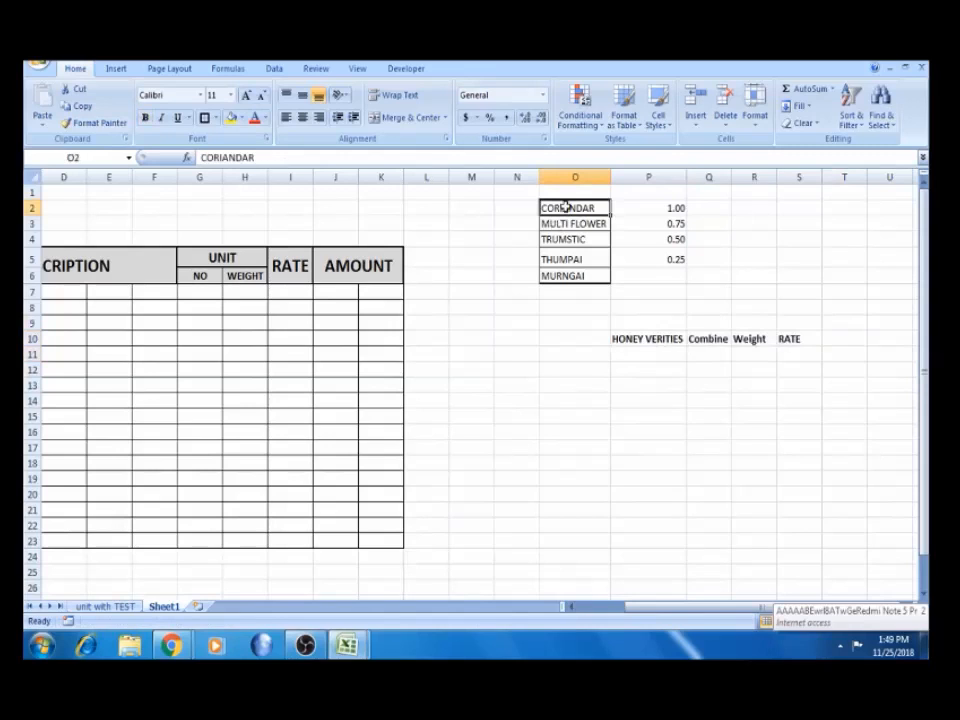
{"action": "key", "text": "shift+Down"}
{"action": "key", "text": "shift+Down"}
{"action": "key", "text": "shift+Down"}
{"action": "key", "text": "shift+Down"}
{"action": "key", "text": "ctrl+c"}
{"action": "key", "text": "Down"}
{"action": "key", "text": "Down"}
{"action": "key", "text": "Down"}
{"action": "key", "text": "Down"}
{"action": "key", "text": "Down"}
{"action": "key", "text": "Down"}
{"action": "key", "text": "Down"}
{"action": "key", "text": "Down"}
{"action": "key", "text": "Down"}
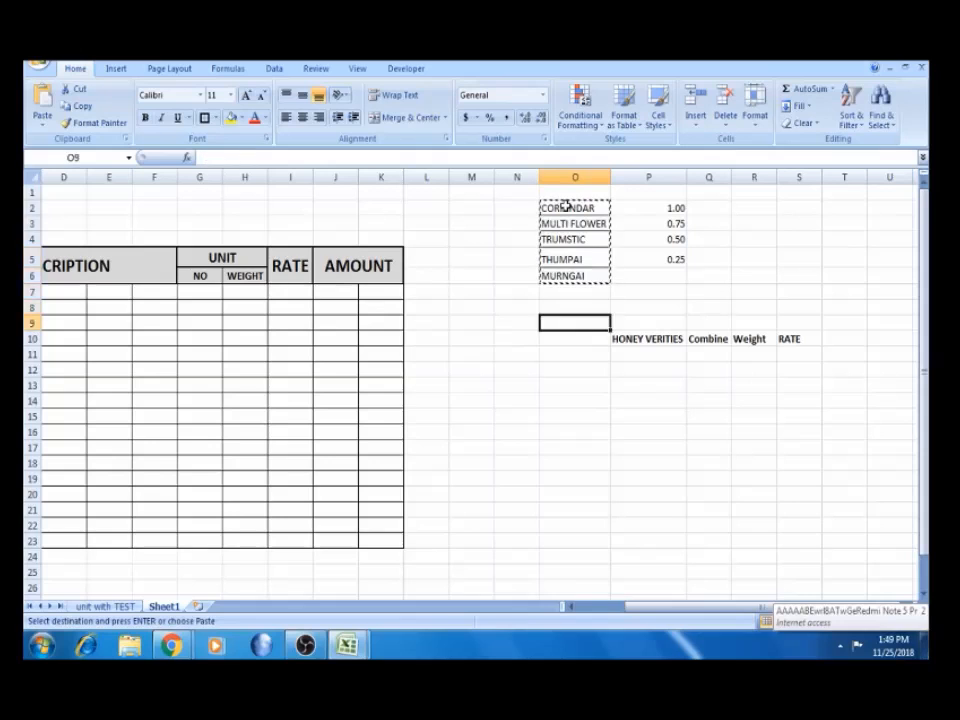
{"action": "key", "text": "Right"}
{"action": "key", "text": "ctrl+v"}
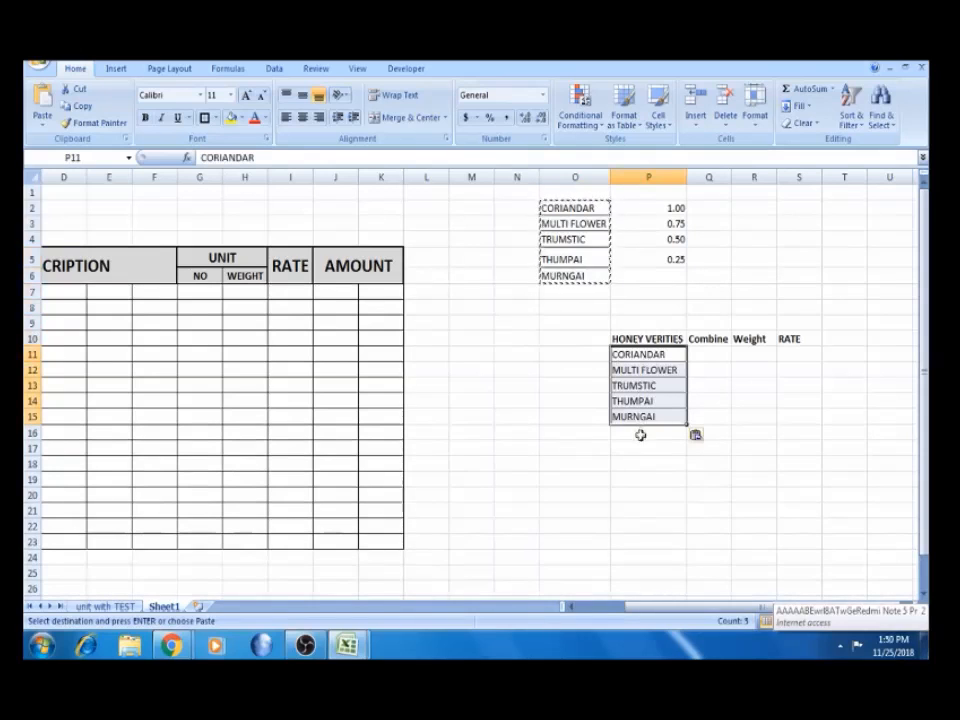
Paste the five copied variety names three more times down column P, starting at P16, P21 and P26
{"action": "left_click", "coordinate": [640, 434]}
{"action": "key", "text": "ctrl+v"}
{"action": "left_click", "coordinate": [638, 511]}
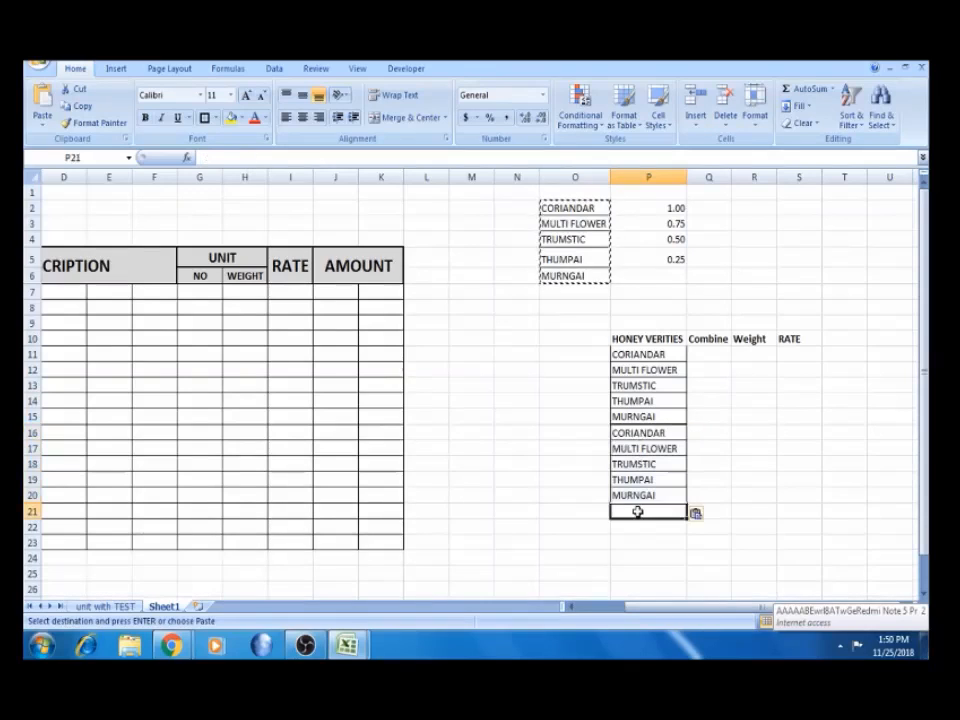
{"action": "key", "text": "ctrl+v"}
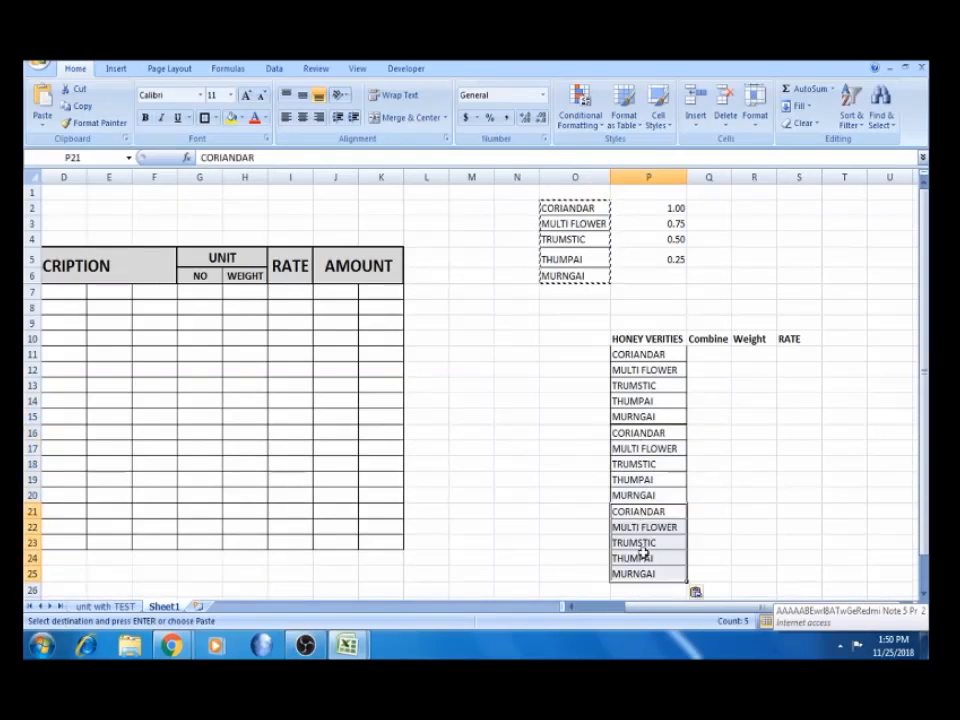
{"action": "left_click", "coordinate": [626, 589]}
{"action": "key", "text": "ctrl+v"}
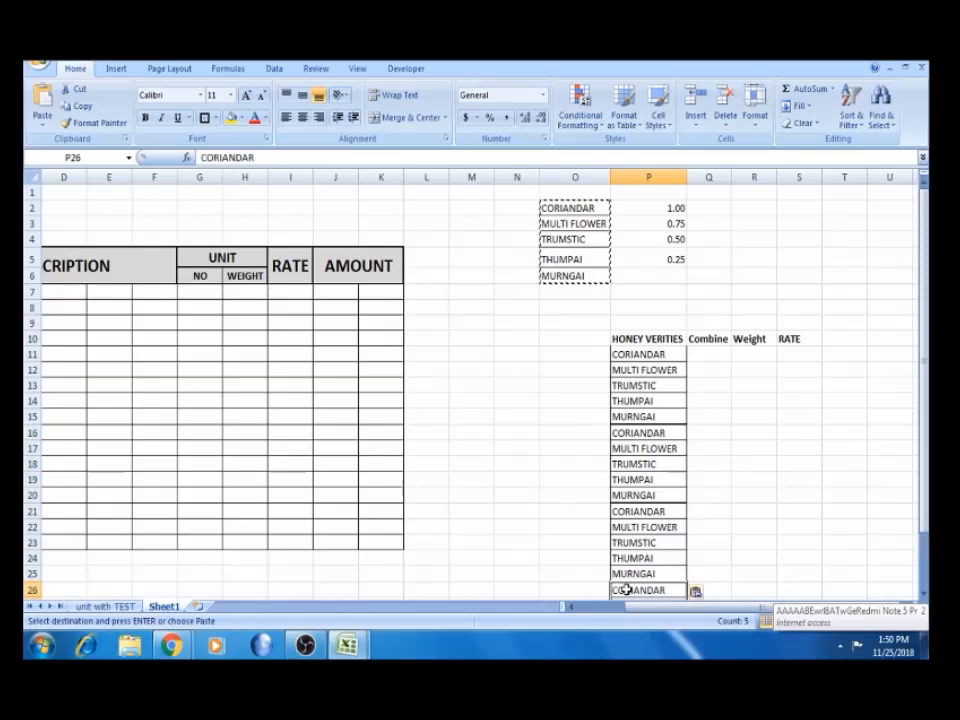
{"action": "key", "text": "Down"}
{"action": "key", "text": "Down"}
{"action": "key", "text": "Down"}
{"action": "key", "text": "Down"}
{"action": "key", "text": "Down"}
{"action": "key", "text": "Up"}
{"action": "key", "text": "Up"}
{"action": "key", "text": "Up"}
{"action": "key", "text": "Up"}
{"action": "key", "text": "Up"}
{"action": "key", "text": "Up"}
{"action": "key", "text": "Up"}
{"action": "key", "text": "Up"}
{"action": "key", "text": "Up"}
{"action": "key", "text": "Up"}
{"action": "key", "text": "Up"}
{"action": "key", "text": "Up"}
{"action": "key", "text": "Up"}
{"action": "key", "text": "Up"}
{"action": "key", "text": "Up"}
{"action": "key", "text": "Up"}
{"action": "key", "text": "Up"}
{"action": "key", "text": "Up"}
{"action": "key", "text": "Up"}
{"action": "key", "text": "Up"}
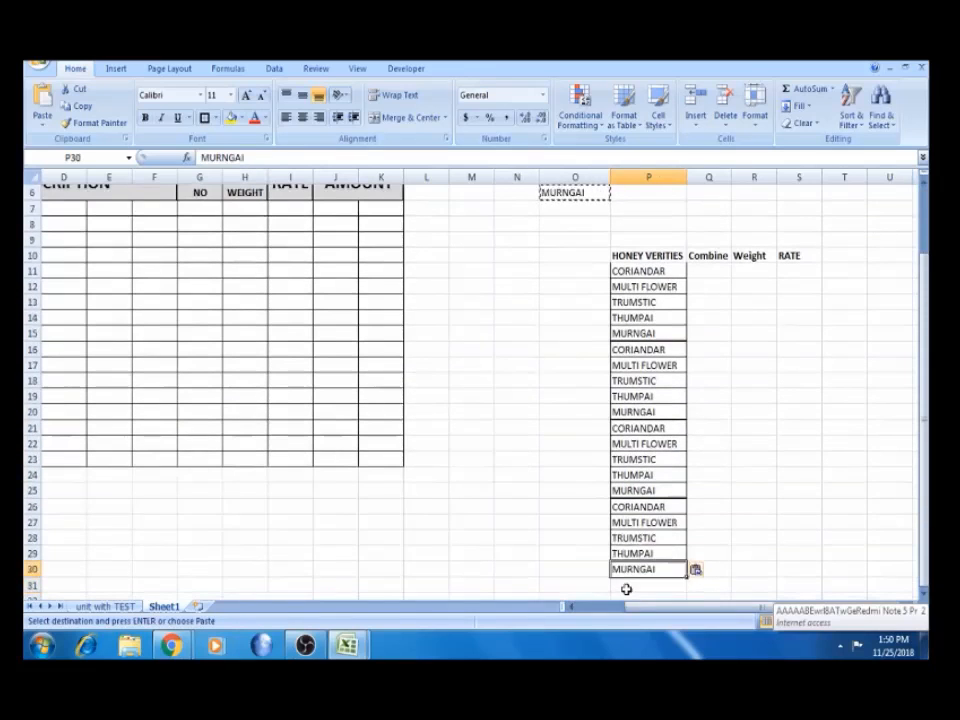
{"action": "key", "text": "Down"}
{"action": "key", "text": "Down"}
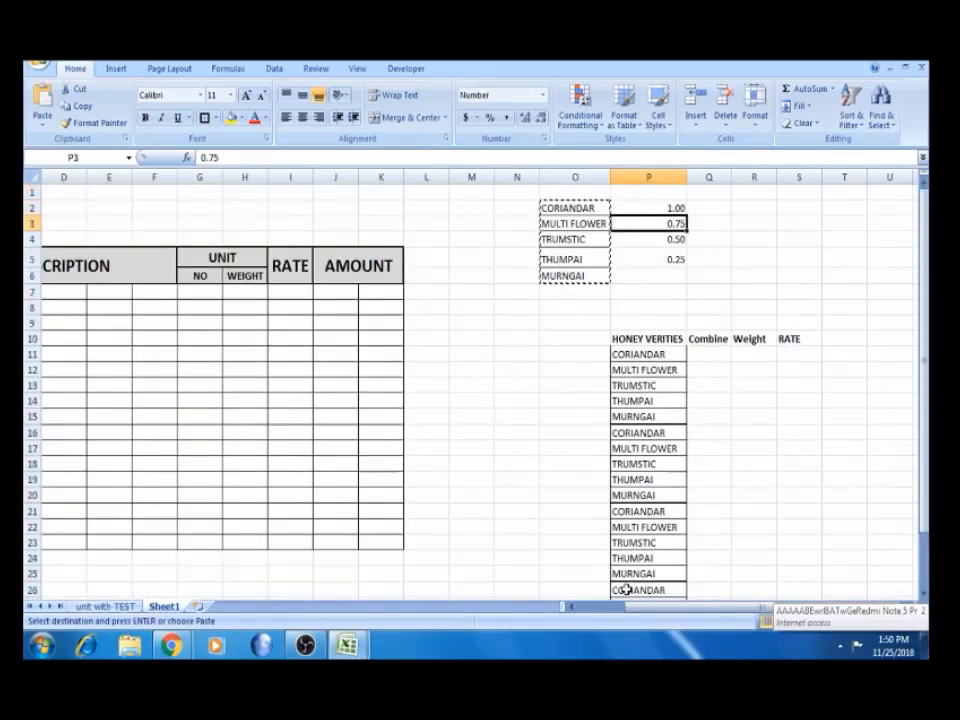
{"action": "key", "text": "Up"}
{"action": "key", "text": "shift+Down"}
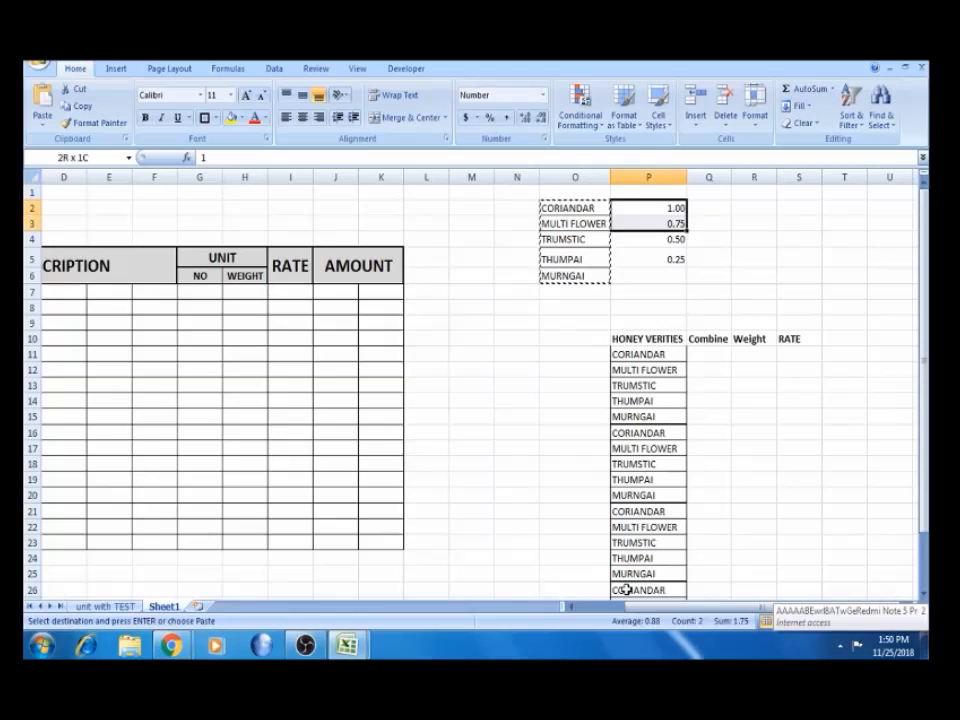
{"action": "key", "text": "shift+Down"}
{"action": "key", "text": "shift+Down"}
{"action": "key", "text": "ctrl+c"}
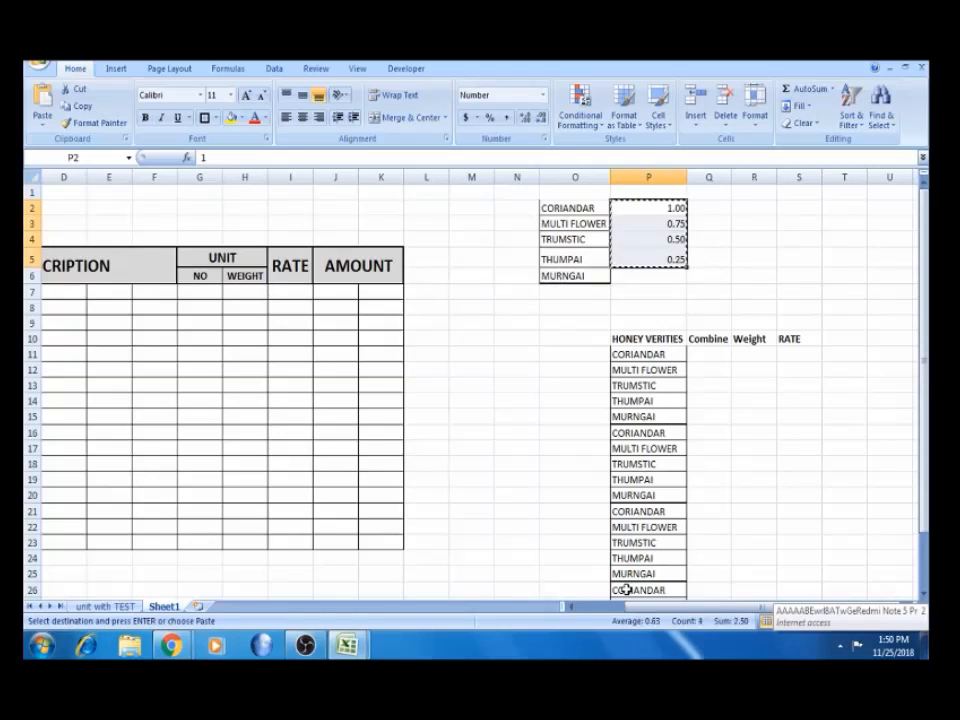
Enter a weight of 1 for the first block of five honey varieties, cells R11:R15
{"action": "key", "text": "Right"}
{"action": "key", "text": "Right"}
{"action": "key", "text": "Down"}
{"action": "key", "text": "Down"}
{"action": "key", "text": "Down"}
{"action": "key", "text": "Down"}
{"action": "key", "text": "Down"}
{"action": "key", "text": "Down"}
{"action": "key", "text": "Down"}
{"action": "key", "text": "Down"}
{"action": "key", "text": "Down"}
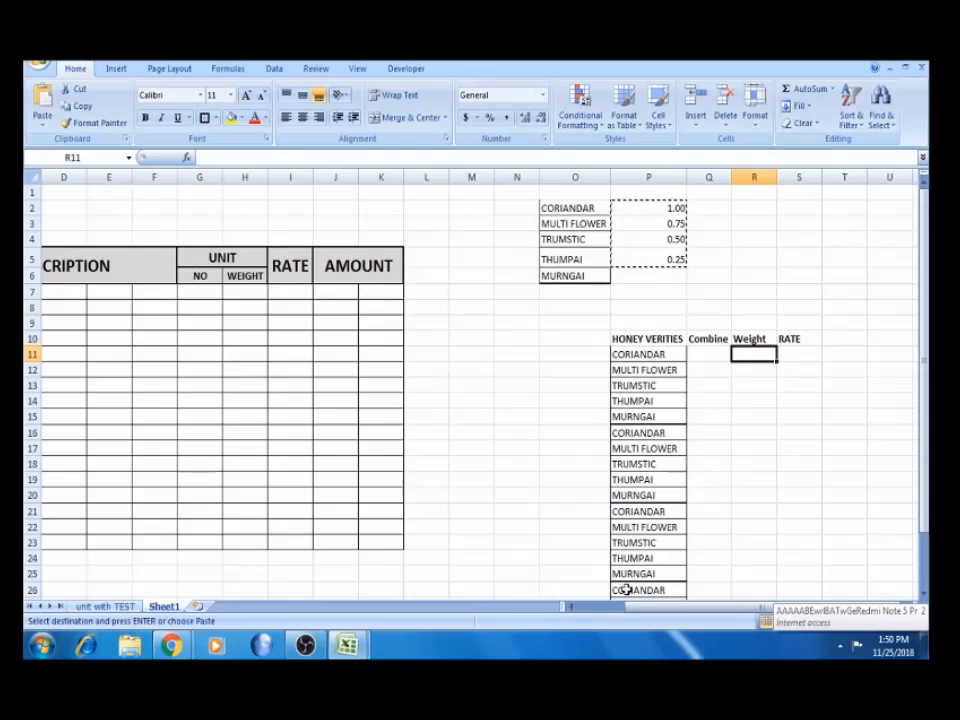
{"action": "type", "text": "1"}
{"action": "key", "text": "Return"}
{"action": "key", "text": "Up"}
{"action": "key", "text": "shift+Down"}
{"action": "key", "text": "shift+Down"}
{"action": "key", "text": "shift+Down"}
{"action": "key", "text": "shift+Down"}
{"action": "key", "text": "ctrl+d"}
Enter a weight of 0.75 for the second block of five varieties, cells R16:R20
{"action": "key", "text": "Down"}
{"action": "key", "text": "Down"}
{"action": "key", "text": "Down"}
{"action": "key", "text": "Down"}
{"action": "key", "text": "Down"}
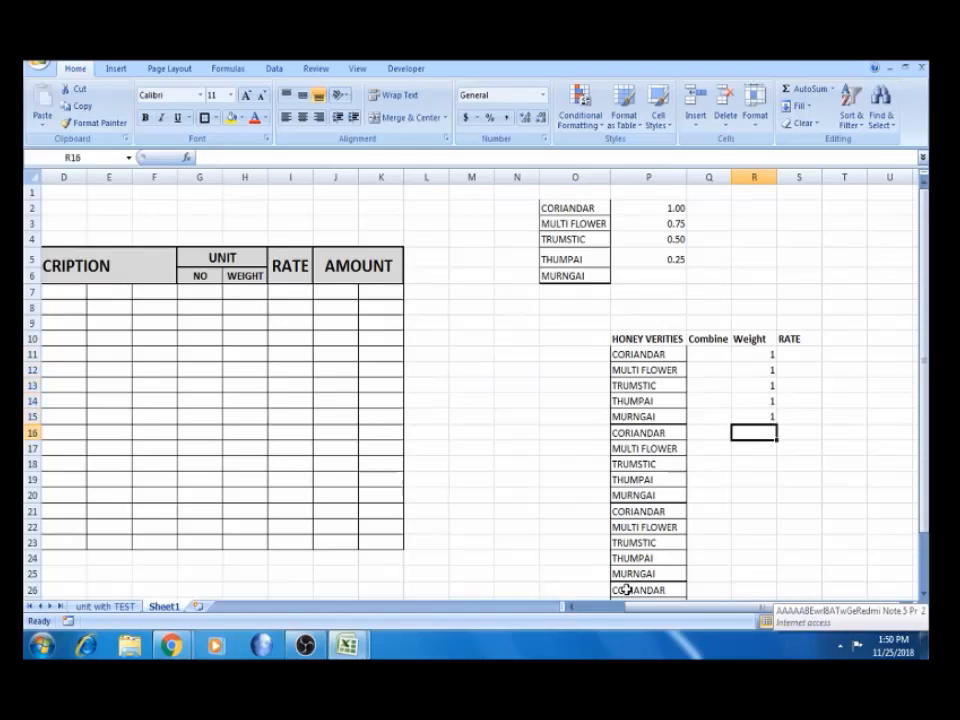
{"action": "type", "text": "="}
{"action": "type", "text": "7"}
{"action": "key", "text": "ctrl+Return"}
{"action": "left_click_drag", "start_coordinate": [753, 432], "coordinate": [753, 495]}
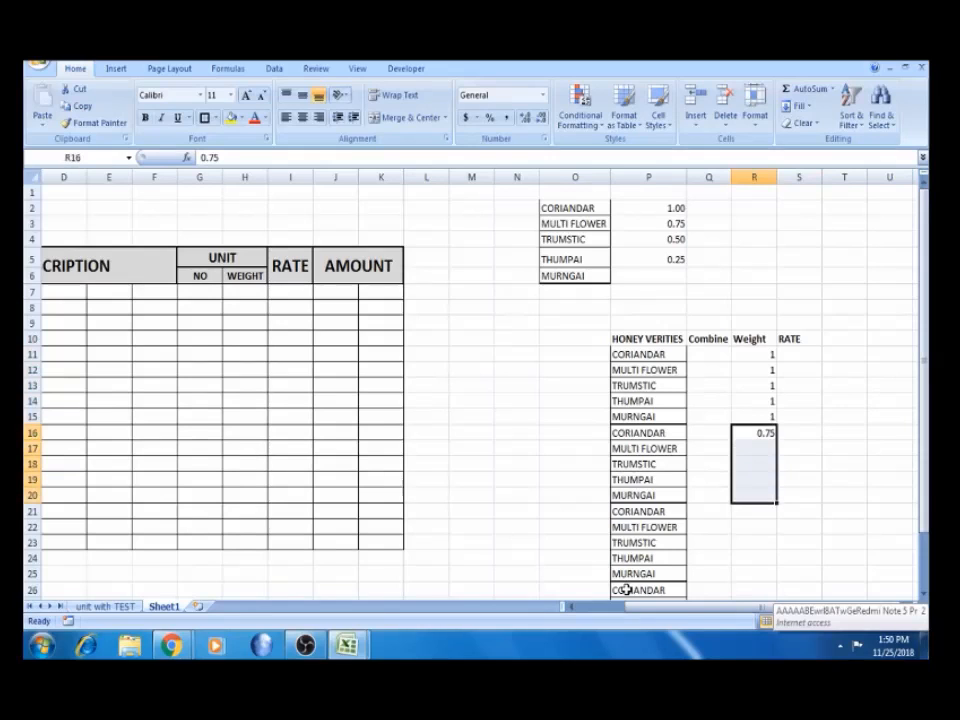
{"action": "key", "text": "ctrl+d"}
Enter a weight of 0.5 for the third block of five varieties, cells R21:R25
{"action": "key", "text": "Down"}
{"action": "key", "text": "Down"}
{"action": "key", "text": "Down"}
{"action": "key", "text": "Down"}
{"action": "key", "text": "Down"}
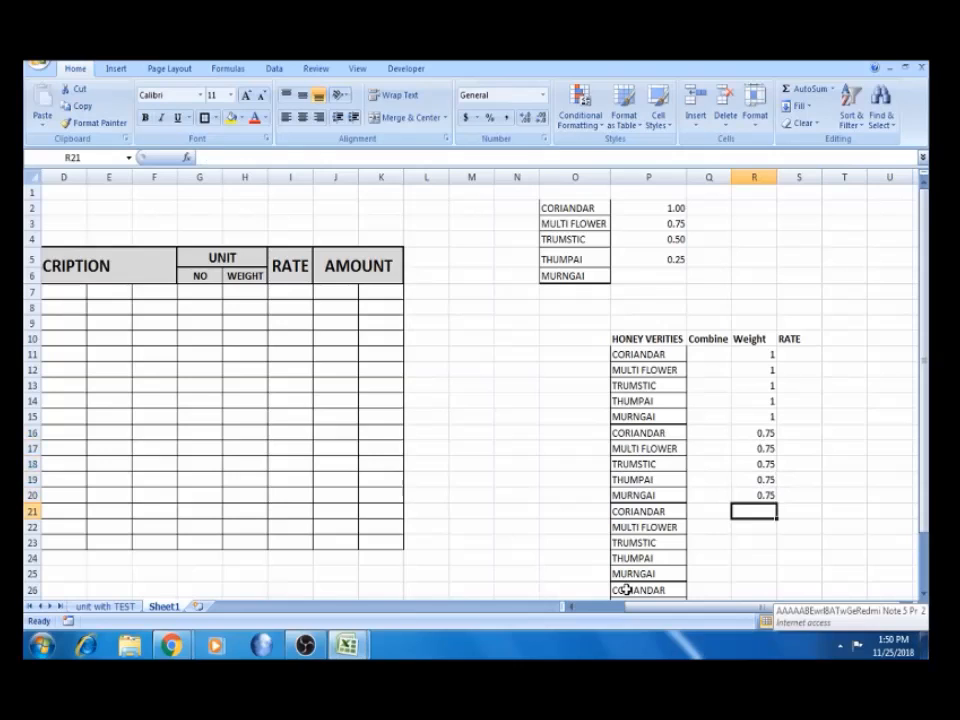
{"action": "type", "text": "0.5"}
{"action": "key", "text": "Right"}
{"action": "key", "text": "Left"}
{"action": "key", "text": "shift+Down"}
{"action": "key", "text": "shift+Down"}
{"action": "key", "text": "shift+Down"}
{"action": "key", "text": "shift+Down"}
{"action": "key", "text": "ctrl+d"}
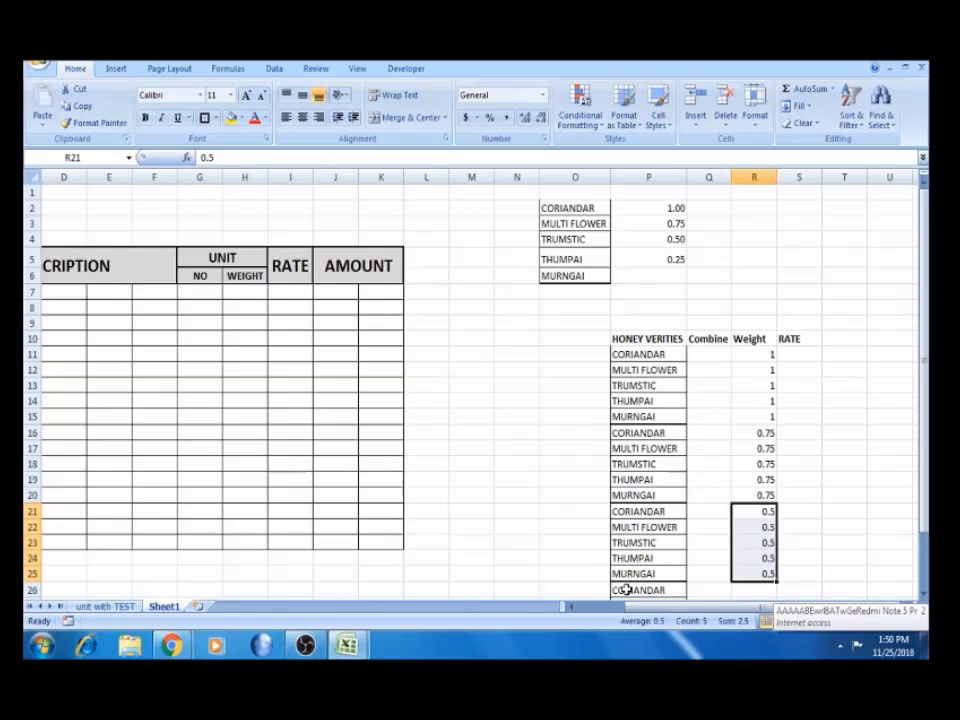
Enter a weight of 0.25 for the fourth block of five varieties, cells R26:R30
{"action": "key", "text": "Down"}
{"action": "key", "text": "Down"}
{"action": "key", "text": "Down"}
{"action": "key", "text": "Down"}
{"action": "key", "text": "Down"}
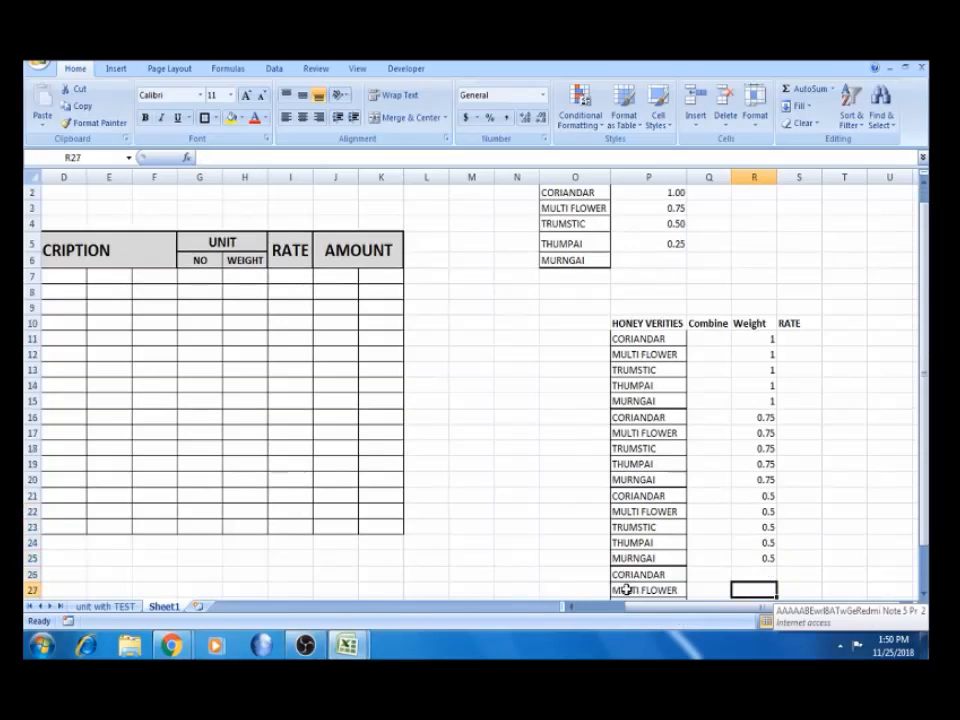
{"action": "type", "text": ".2"}
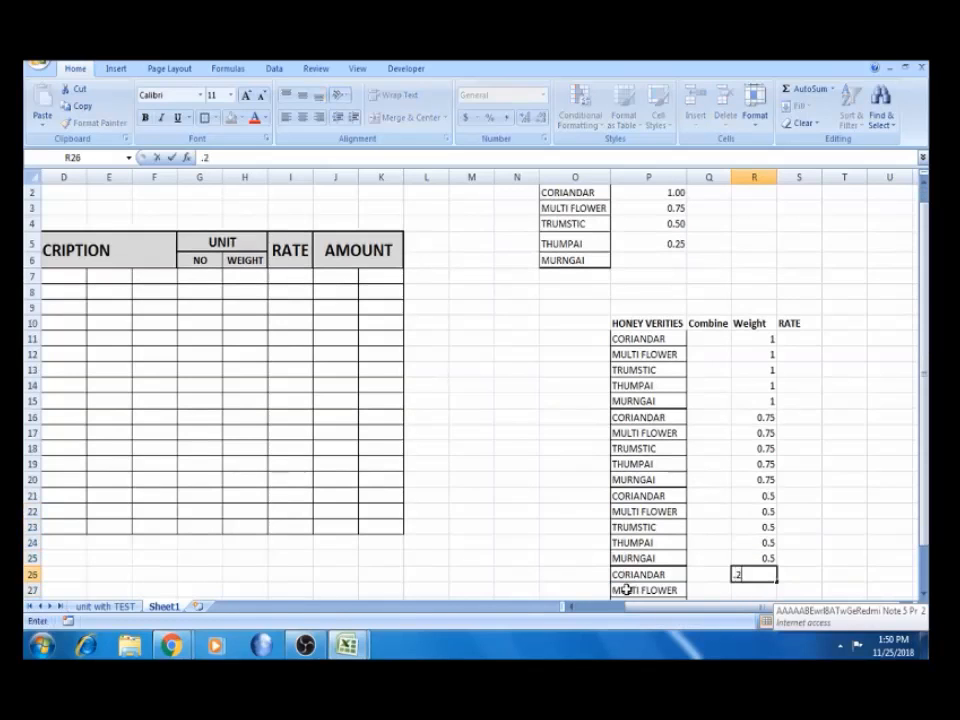
{"action": "key", "text": "Tab"}
{"action": "key", "text": "Left"}
{"action": "key", "text": "shift+Down"}
{"action": "key", "text": "shift+Down"}
{"action": "key", "text": "shift+Down"}
{"action": "key", "text": "shift+Down"}
{"action": "key", "text": "shift+Down"}
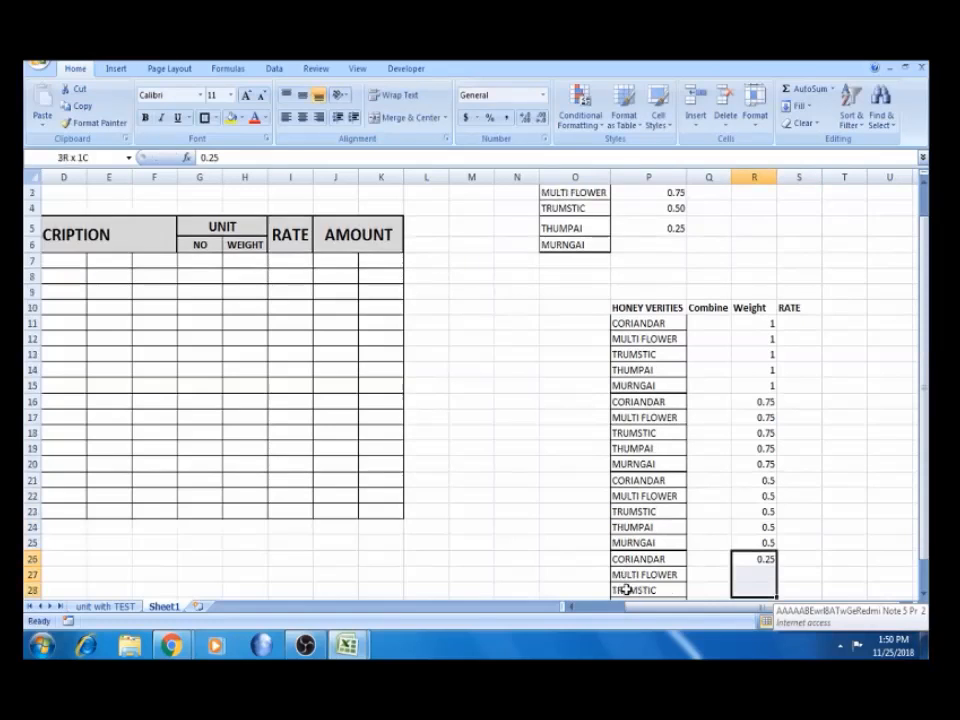
{"action": "key", "text": "shift+Up"}
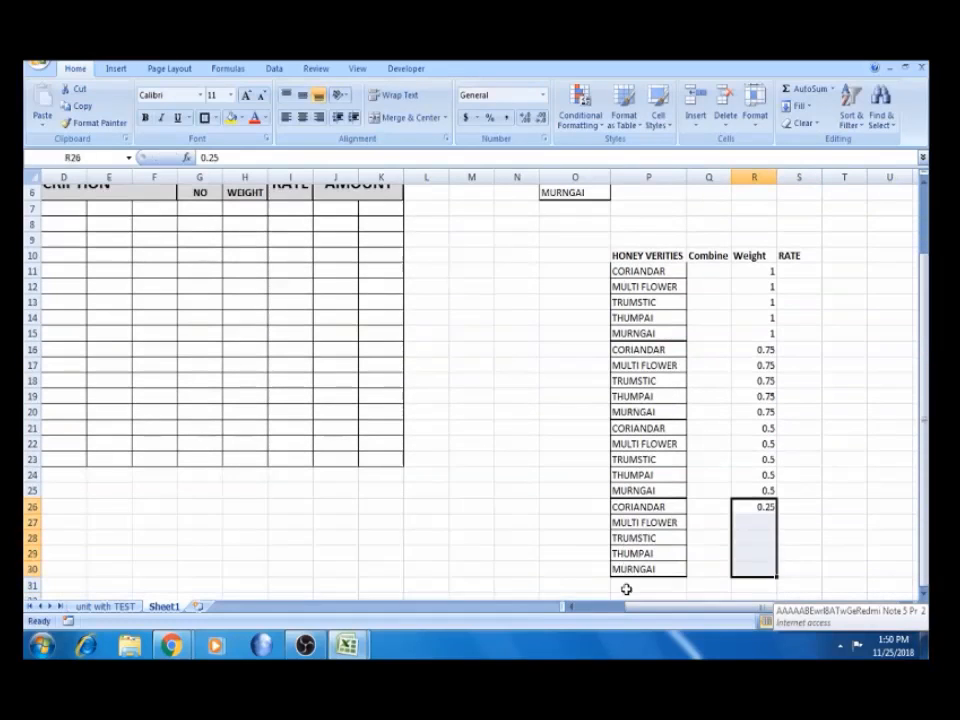
{"action": "key", "text": "ctrl+d"}
Enter a rate of 100 for the five varieties with weight 1, cells S11:S15
{"action": "key", "text": "Up"}
{"action": "key", "text": "Up"}
{"action": "key", "text": "Up"}
{"action": "key", "text": "Up"}
{"action": "key", "text": "Up"}
{"action": "key", "text": "Up"}
{"action": "key", "text": "Up"}
{"action": "key", "text": "Up"}
{"action": "key", "text": "Up"}
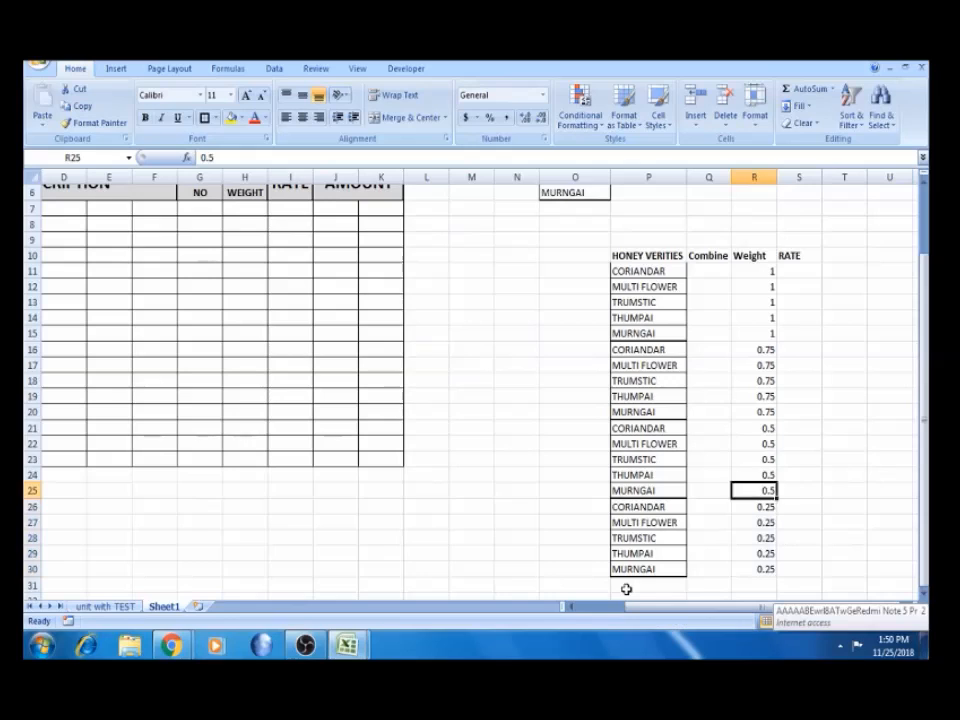
{"action": "key", "text": "Up"}
{"action": "key", "text": "Up"}
{"action": "key", "text": "Up"}
{"action": "key", "text": "Up"}
{"action": "key", "text": "Up"}
{"action": "key", "text": "Up"}
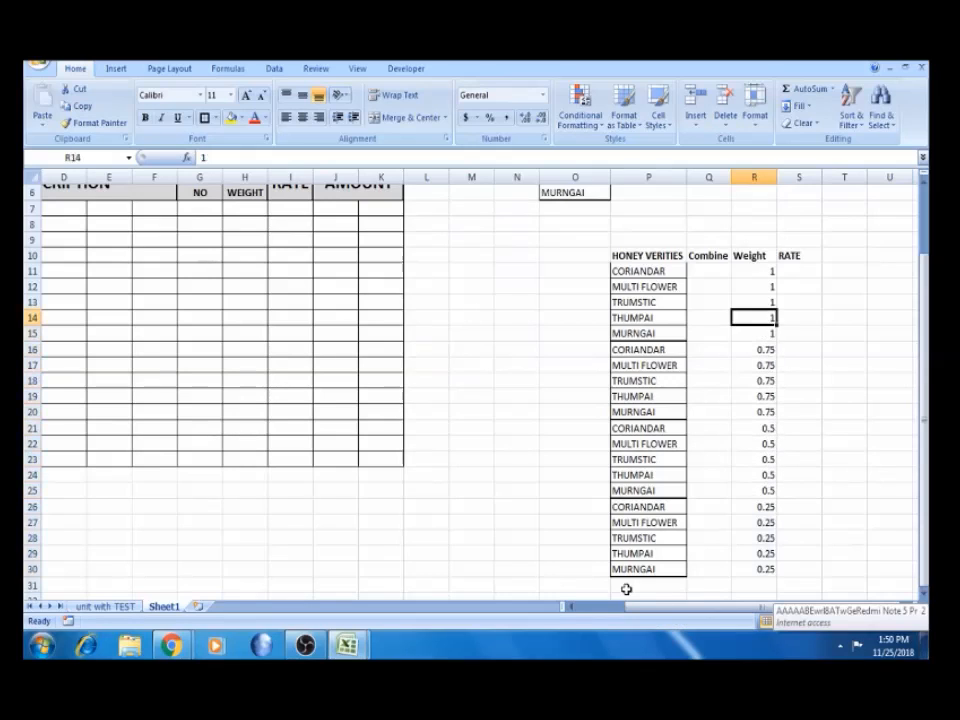
{"action": "key", "text": "Right"}
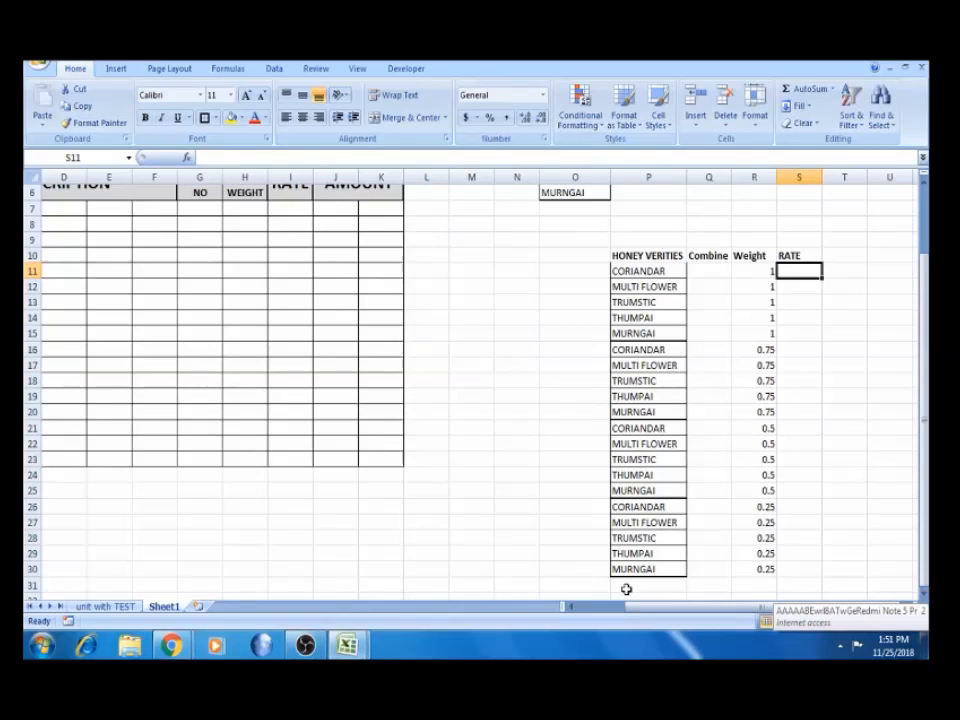
{"action": "type", "text": "10"}
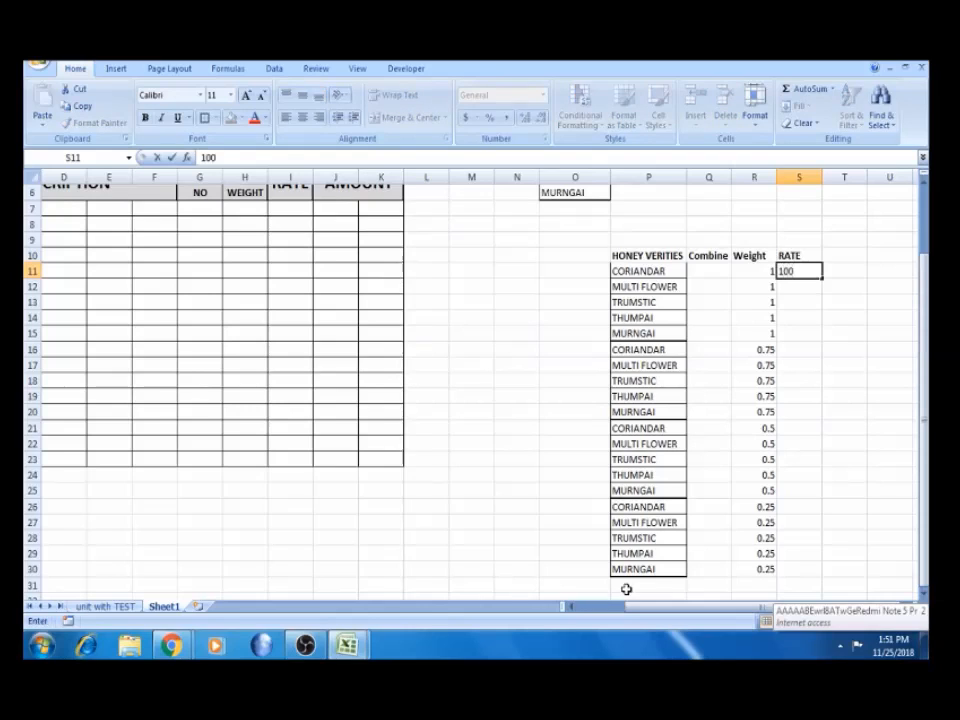
{"action": "type", "text": "0"}
{"action": "key", "text": "ctrl+Return"}
{"action": "key", "text": "shift+Down"}
{"action": "key", "text": "shift+Down"}
{"action": "key", "text": "shift+Down"}
{"action": "key", "text": "shift+Down"}
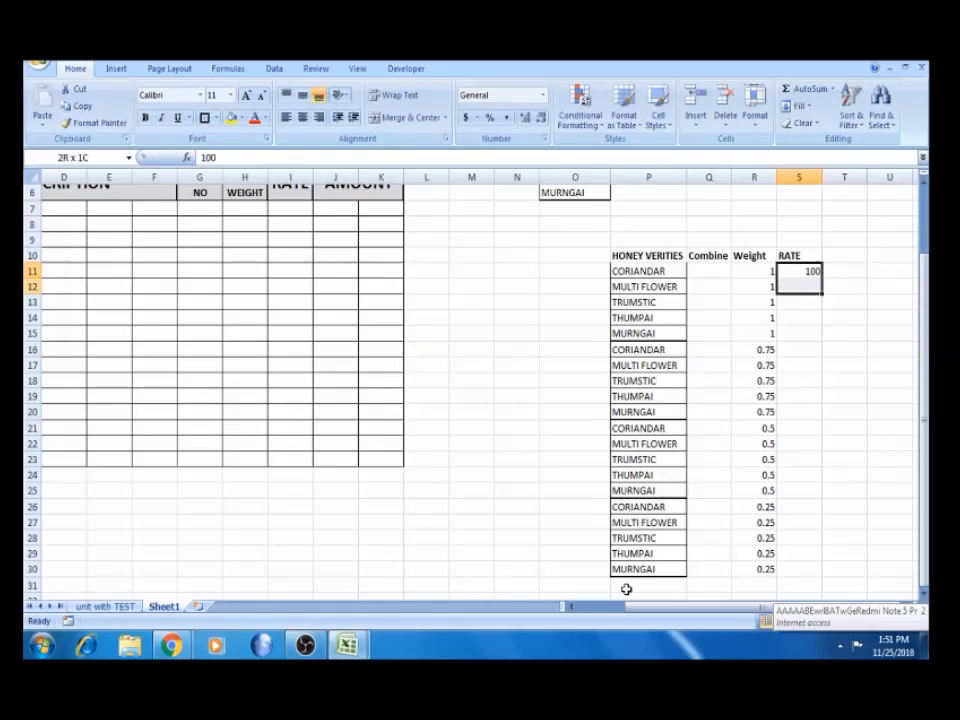
{"action": "key", "text": "ctrl+d"}
Enter a rate of 75 for the five varieties with weight 0.75, cells S16:S20
{"action": "key", "text": "Down"}
{"action": "key", "text": "Down"}
{"action": "key", "text": "Down"}
{"action": "key", "text": "Down"}
{"action": "key", "text": "Down"}
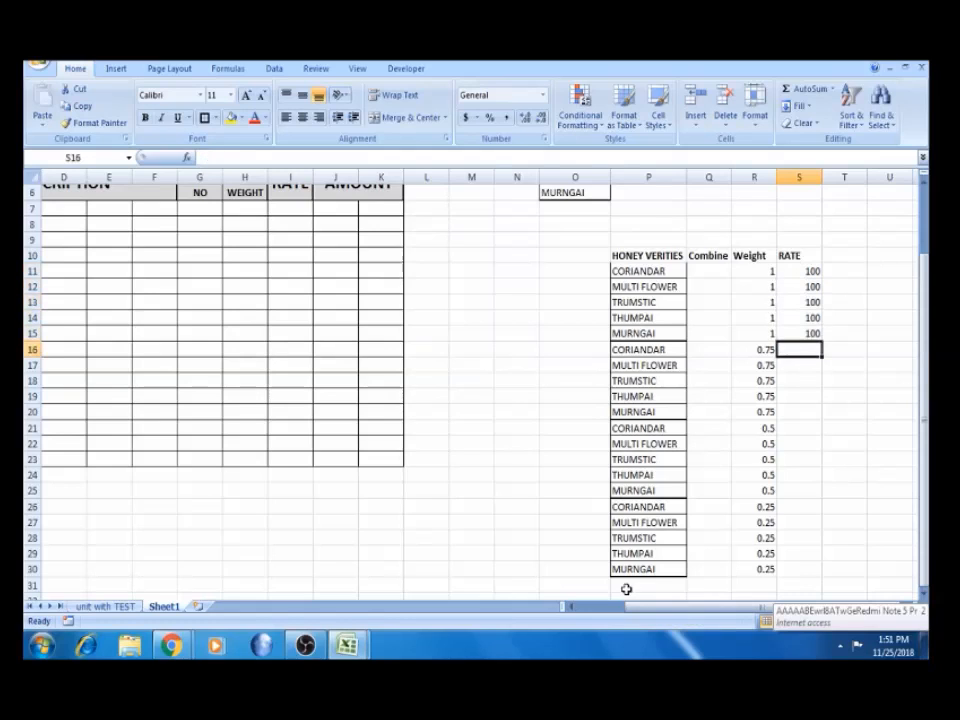
{"action": "type", "text": "75"}
{"action": "key", "text": "Right"}
{"action": "key", "text": "Left"}
{"action": "key", "text": "shift+Down"}
{"action": "key", "text": "shift+Down"}
{"action": "key", "text": "shift+Down"}
{"action": "key", "text": "shift+Down"}
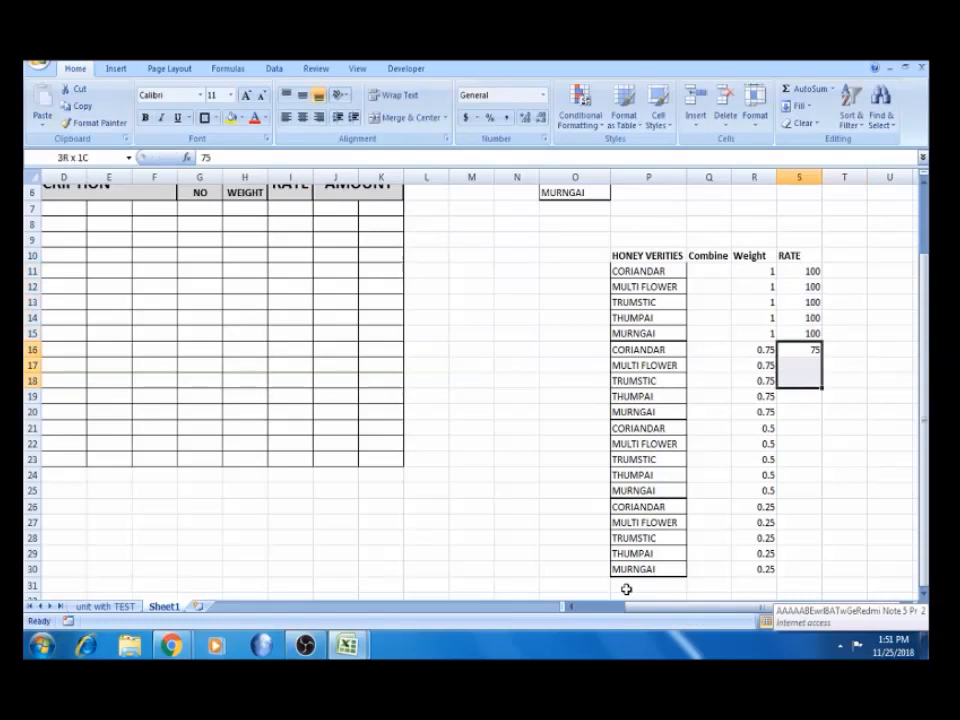
{"action": "key", "text": "ctrl+d"}
{"action": "key", "text": "Down"}
{"action": "key", "text": "Down"}
{"action": "key", "text": "Down"}
{"action": "key", "text": "Down"}
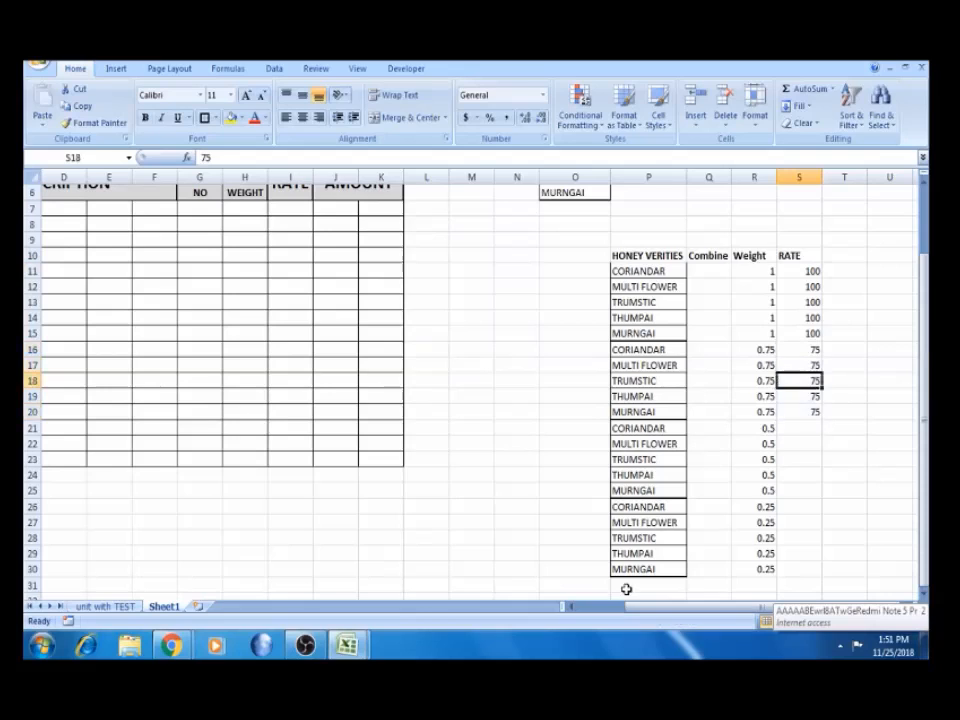
Enter a rate of 50 for the five varieties with weight 0.5, cells S21:S25
{"action": "key", "text": "Down"}
{"action": "type", "text": "5"}
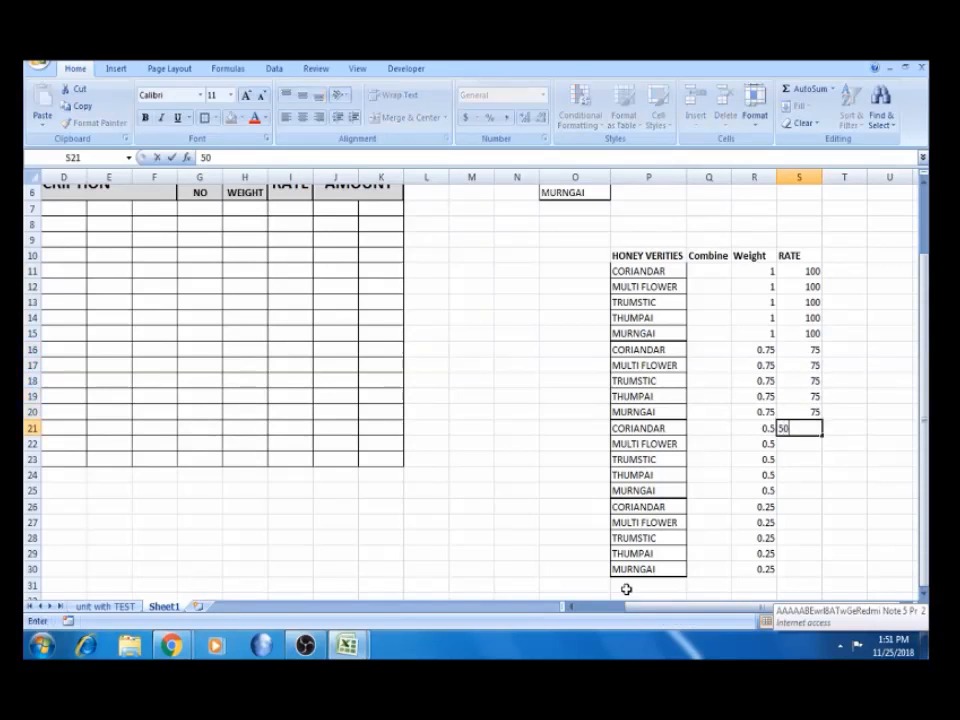
{"action": "key", "text": "Right"}
{"action": "key", "text": "Left"}
{"action": "key", "text": "shift+Down"}
{"action": "key", "text": "shift+Down"}
{"action": "key", "text": "shift+Down"}
{"action": "key", "text": "shift+Down"}
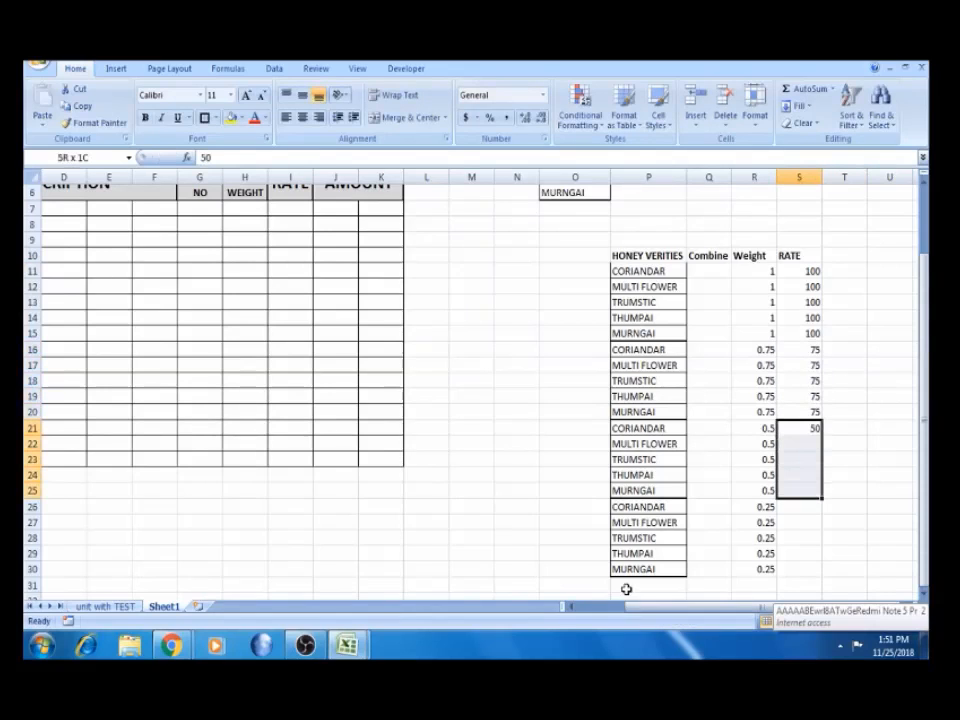
{"action": "key", "text": "ctrl+d"}
Enter a rate of 25 for the five varieties with weight 0.25, cells S26:S30
{"action": "key", "text": "Down"}
{"action": "key", "text": "Down"}
{"action": "key", "text": "Down"}
{"action": "key", "text": "Down"}
{"action": "key", "text": "Down"}
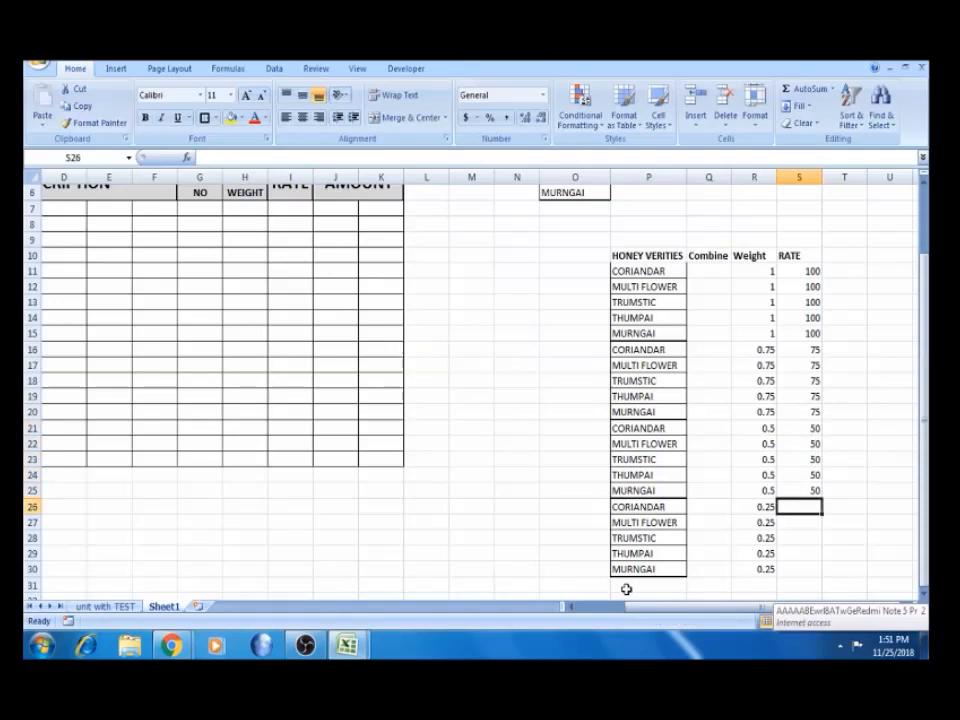
{"action": "type", "text": "25"}
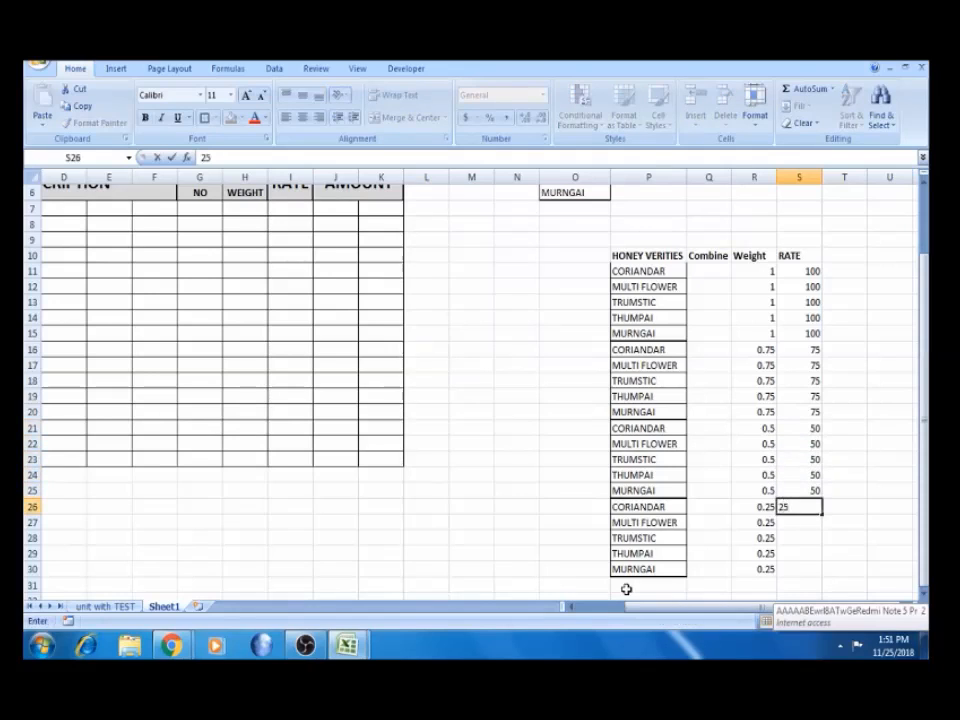
{"action": "key", "text": "Right"}
{"action": "key", "text": "Left"}
{"action": "key", "text": "shift+Down"}
{"action": "key", "text": "shift+Down"}
{"action": "key", "text": "shift+Down"}
{"action": "key", "text": "shift+Down"}
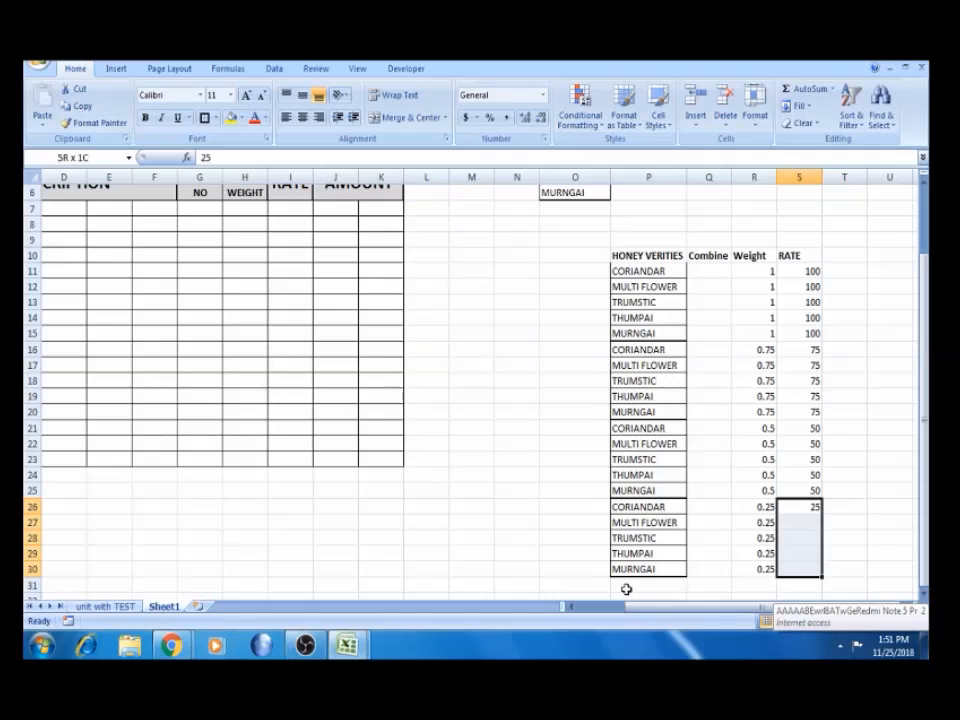
{"action": "key", "text": "ctrl+d"}
Apply a thick box border around the whole lookup table, P10:S30
{"action": "key", "text": "Up"}
{"action": "key", "text": "Up"}
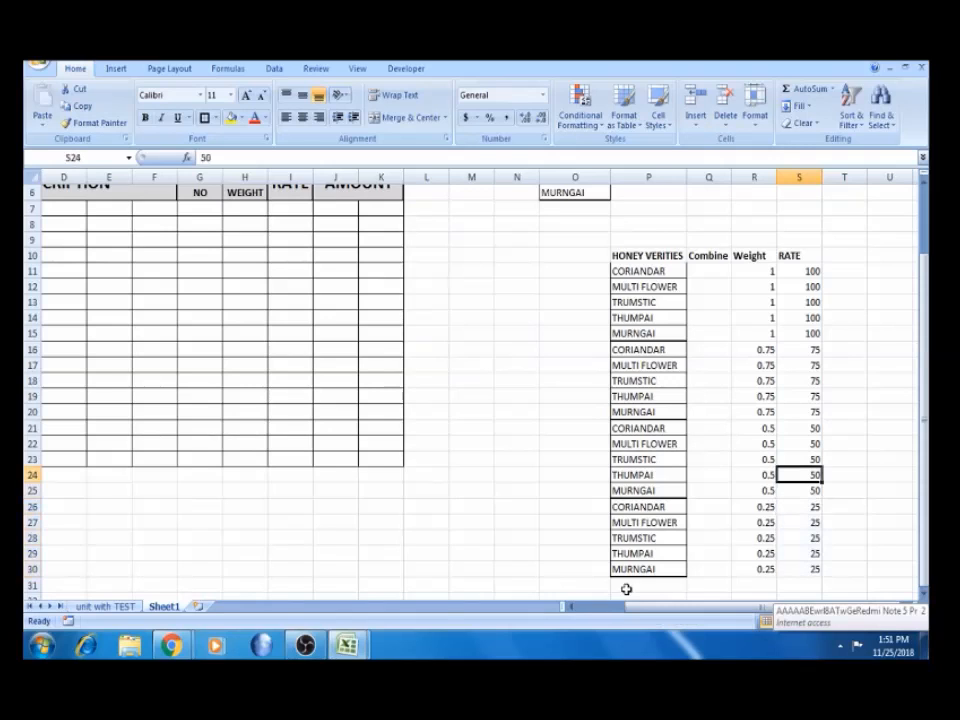
{"action": "key", "text": "ctrl+Up"}
{"action": "key", "text": "Left"}
{"action": "key", "text": "Left"}
{"action": "key", "text": "Left"}
{"action": "key", "text": "shift+Right"}
{"action": "key", "text": "shift+Right"}
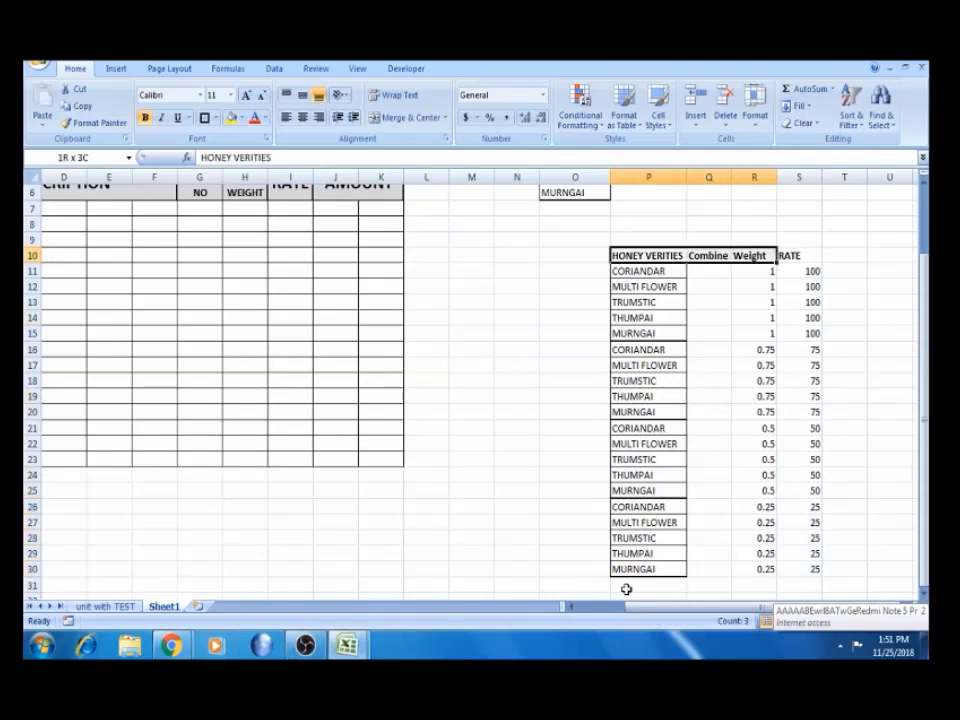
{"action": "key", "text": "shift+Right"}
{"action": "key", "text": "shift+Down"}
{"action": "key", "text": "shift+Down"}
{"action": "key", "text": "shift+Down"}
{"action": "key", "text": "shift+Down"}
{"action": "key", "text": "shift+Down"}
{"action": "key", "text": "shift+Down"}
{"action": "key", "text": "shift+Down"}
{"action": "key", "text": "shift+Down"}
{"action": "key", "text": "shift+Down"}
{"action": "key", "text": "shift+Down"}
{"action": "key", "text": "shift+Down"}
{"action": "key", "text": "shift+Down"}
{"action": "key", "text": "shift+Down"}
{"action": "key", "text": "shift+Down"}
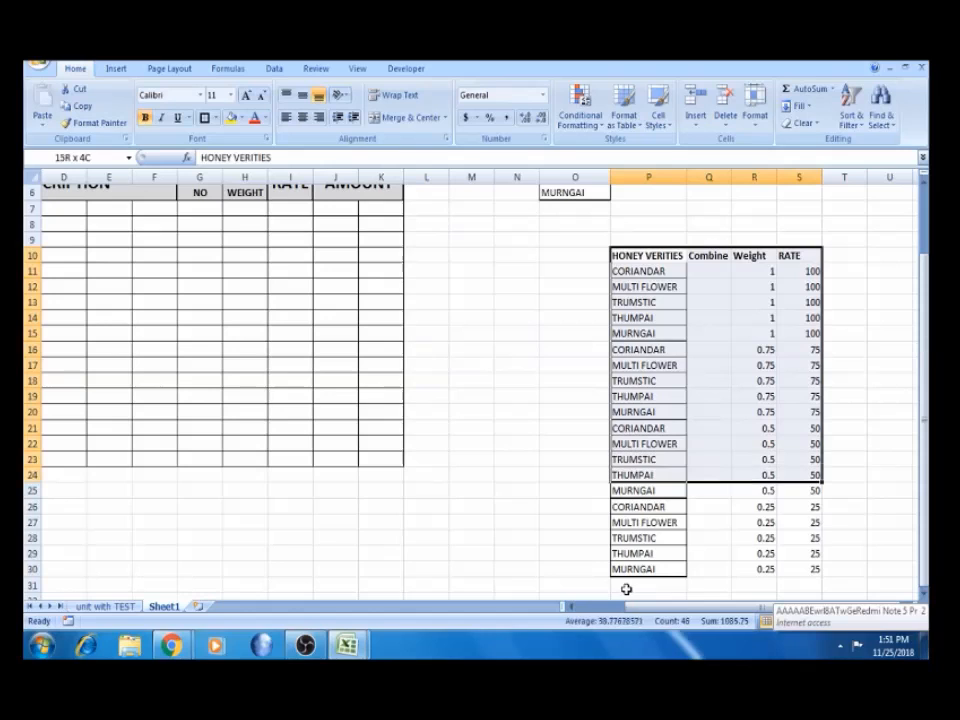
{"action": "key", "text": "shift+Down"}
{"action": "key", "text": "shift+Down"}
{"action": "key", "text": "shift+Down"}
{"action": "key", "text": "shift+Down"}
{"action": "key", "text": "shift+Down"}
{"action": "key", "text": "shift+Down"}
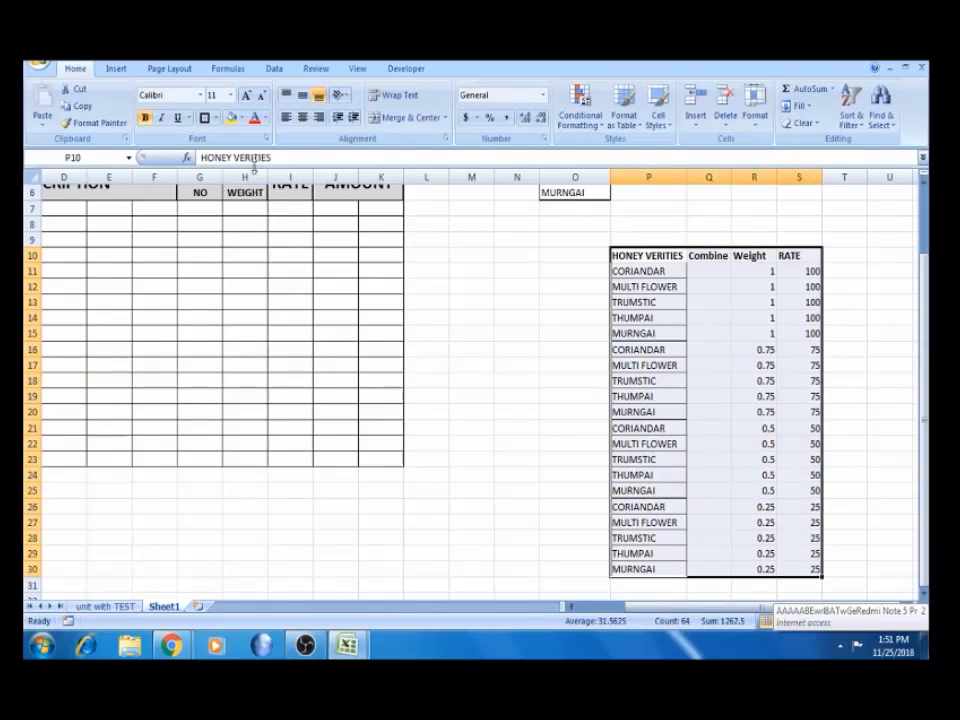
{"action": "left_click", "coordinate": [205, 118]}
Apply a thick box border around the lookup table's header row, P10:S10
{"action": "left_click", "coordinate": [665, 251]}
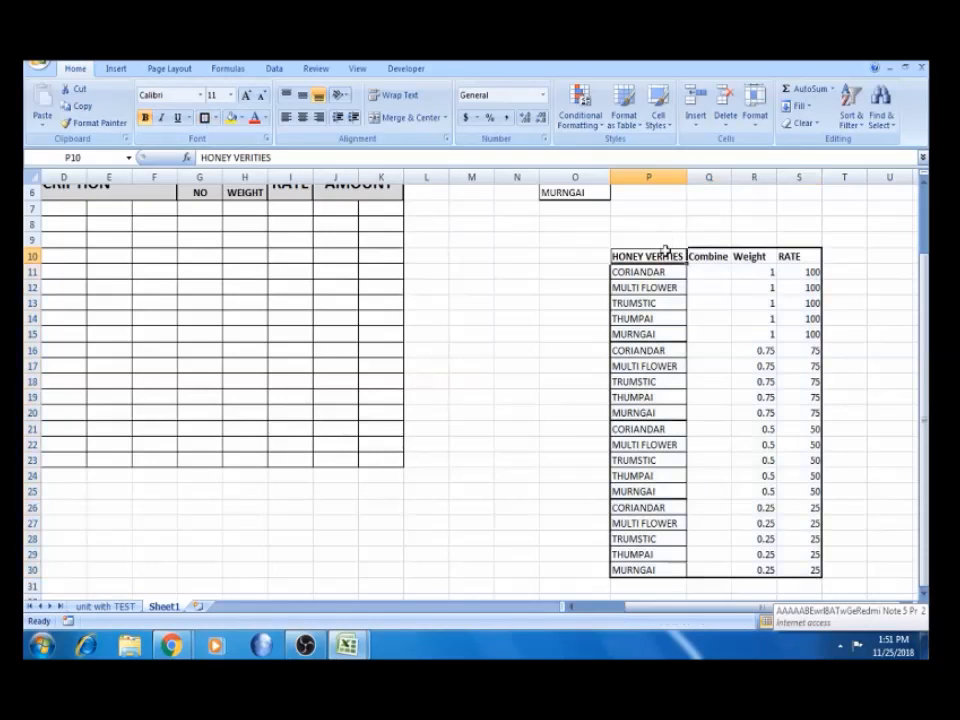
{"action": "left_click_drag", "start_coordinate": [665, 251], "coordinate": [800, 256]}
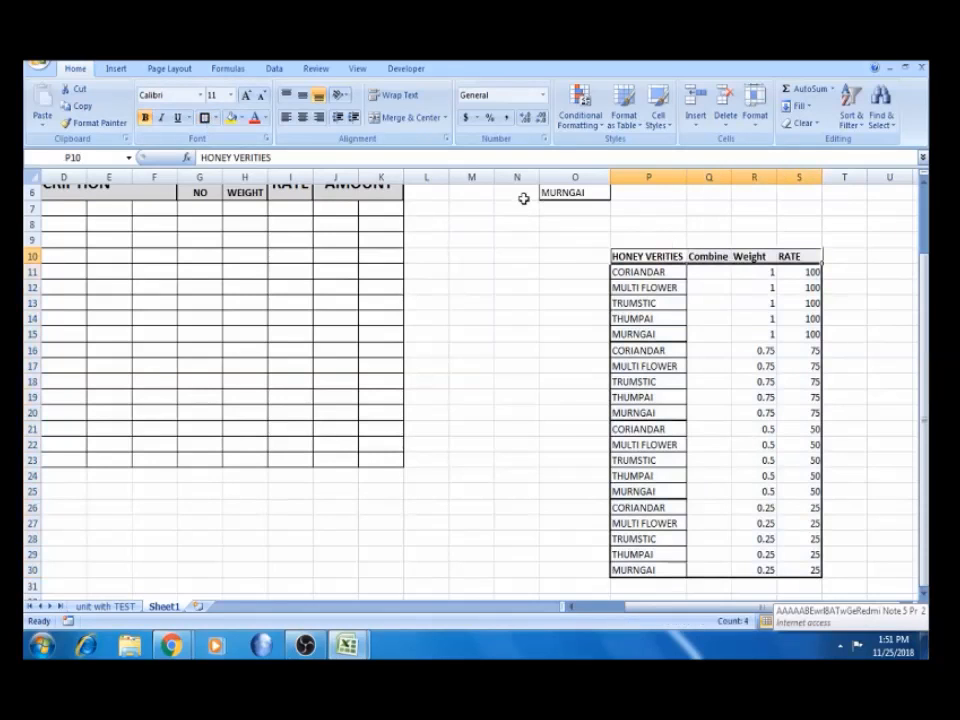
{"action": "left_click", "coordinate": [206, 120]}
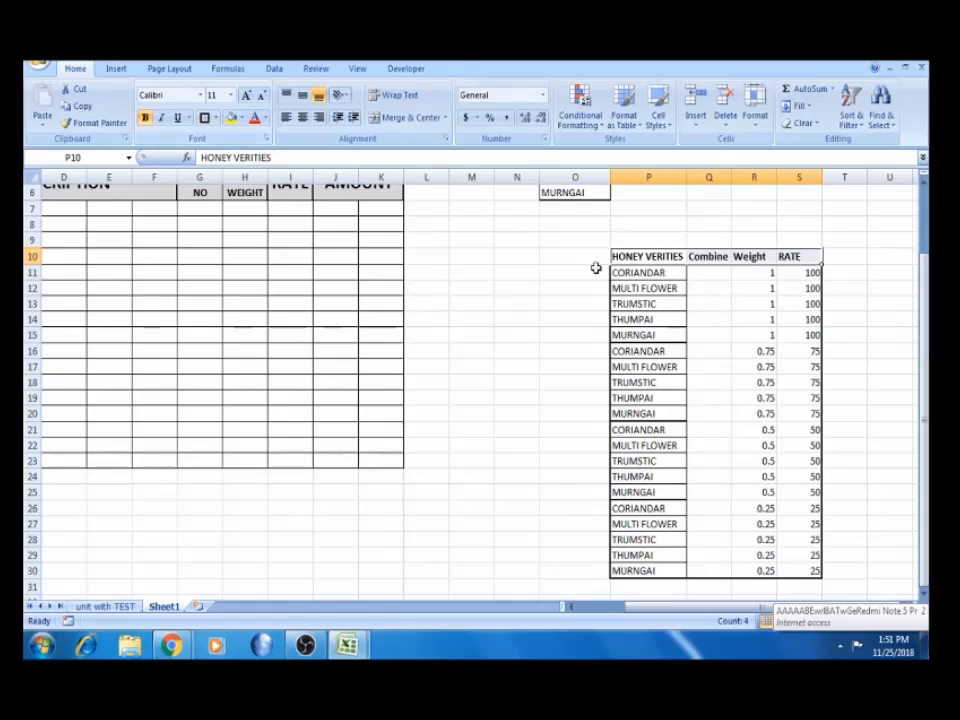
Apply all borders to the lookup table's data cells, P11:S30
{"action": "left_click_drag", "start_coordinate": [634, 272], "coordinate": [790, 570]}
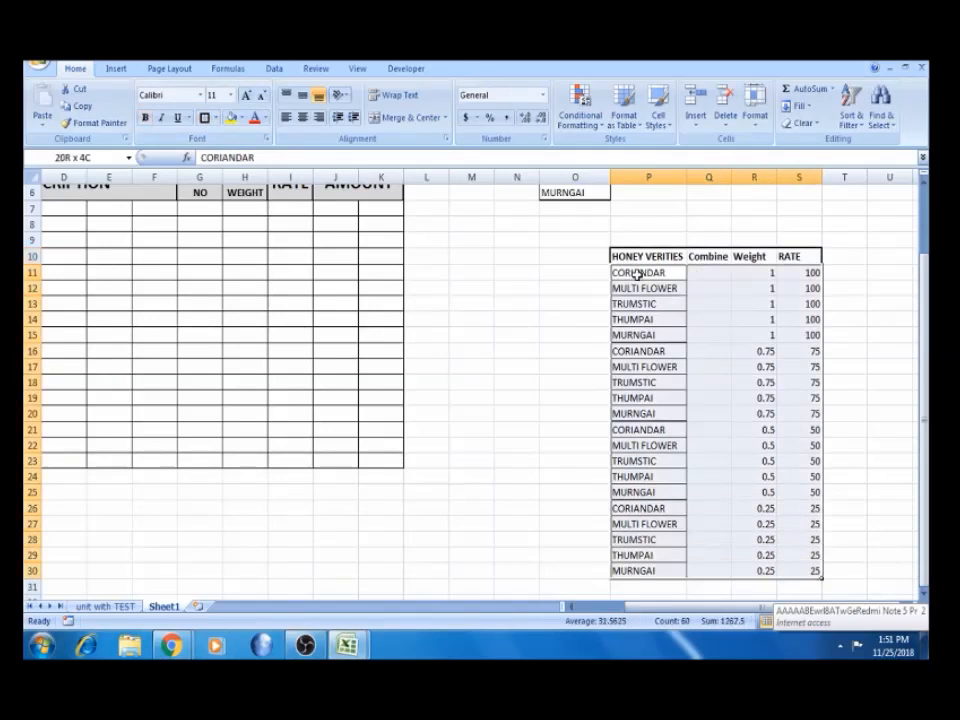
{"action": "left_click", "coordinate": [215, 118]}
{"action": "left_click", "coordinate": [249, 249]}
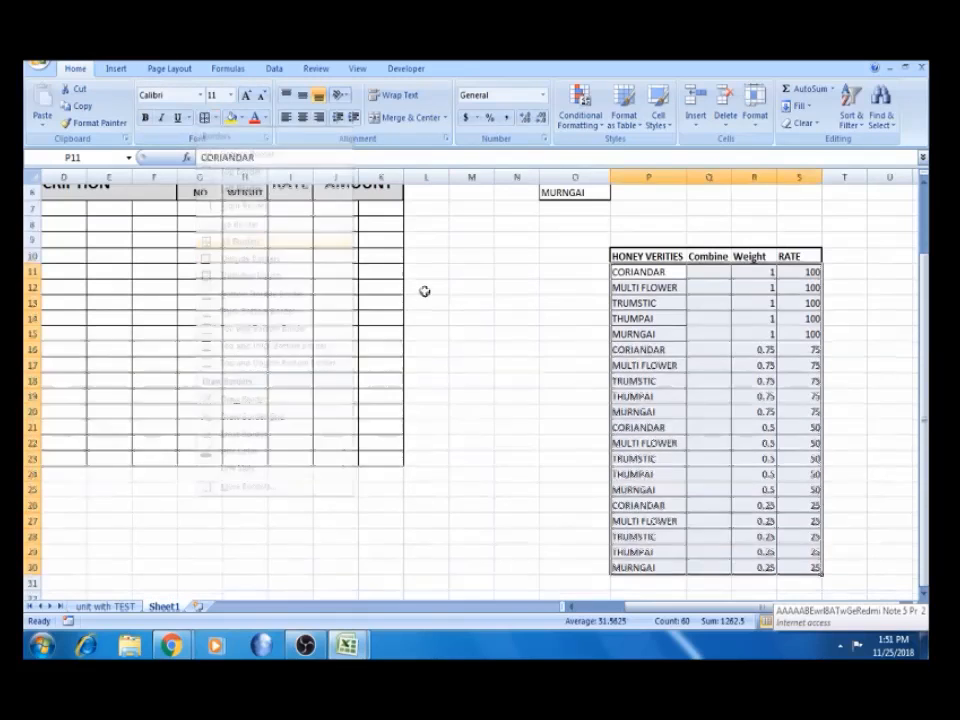
Examine how the empty Combine column relates to the variety, weight and rate columns in the lookup table's first rows
{"action": "left_click", "coordinate": [710, 271]}
{"action": "left_click", "coordinate": [712, 254]}
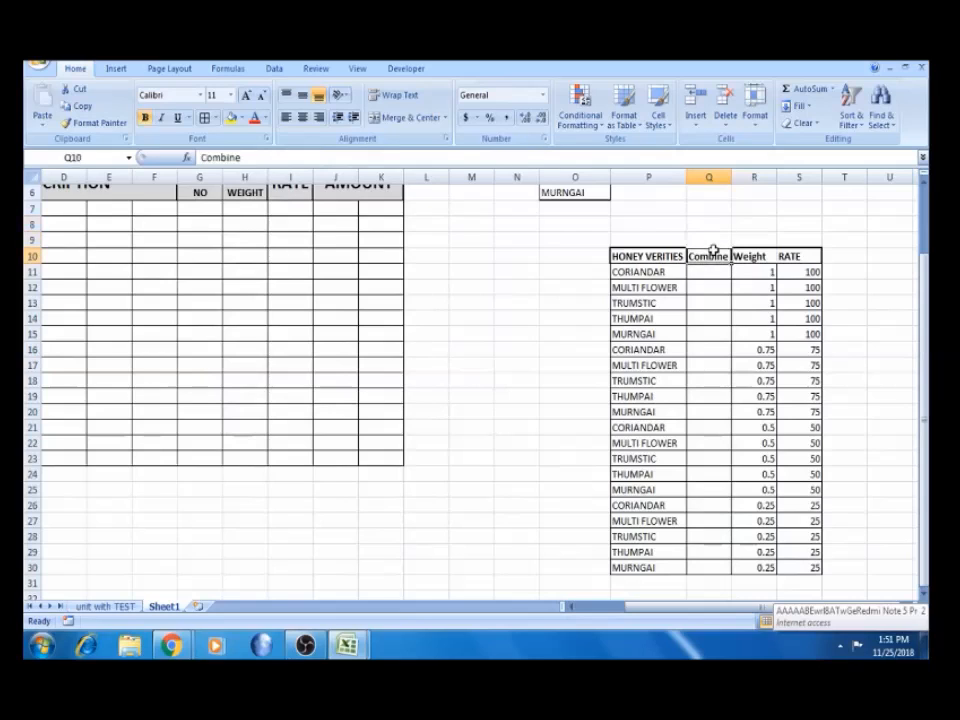
{"action": "key", "text": "Left"}
{"action": "key", "text": "Right"}
{"action": "key", "text": "Down"}
{"action": "key", "text": "Left"}
{"action": "key", "text": "Down"}
{"action": "key", "text": "Right"}
{"action": "key", "text": "Right"}
{"action": "key", "text": "Right"}
{"action": "key", "text": "Left"}
{"action": "key", "text": "Right"}
{"action": "key", "text": "Right"}
{"action": "key", "text": "Left"}
{"action": "key", "text": "Left"}
{"action": "key", "text": "Left"}
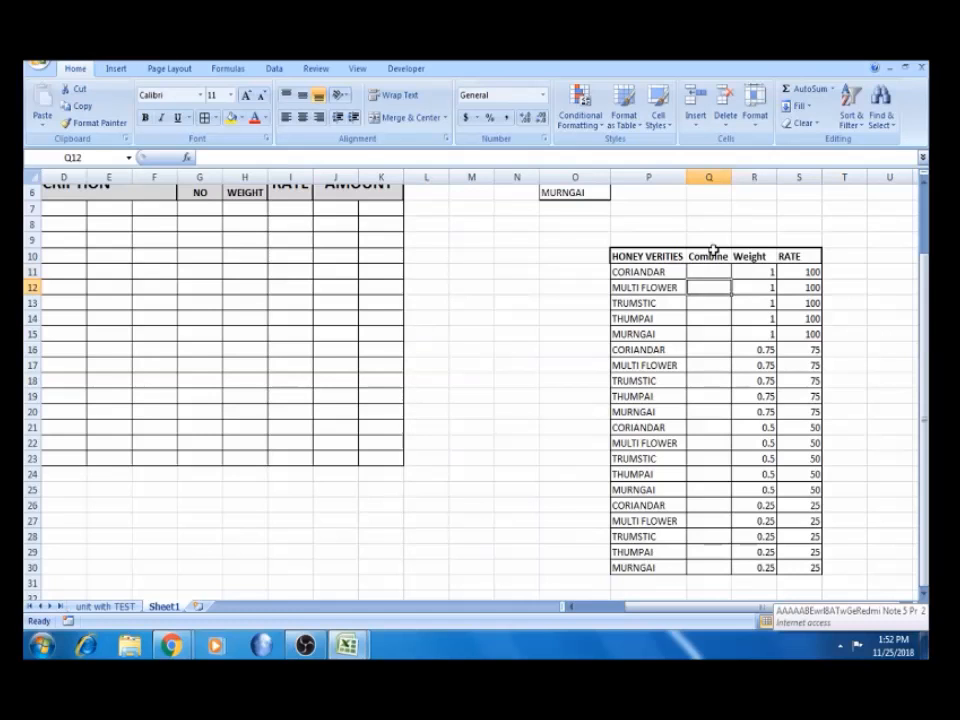
Examine the item table's description header and its first empty row
{"action": "key", "text": "Left"}
{"action": "key", "text": "Left"}
{"action": "key", "text": "Left"}
{"action": "key", "text": "Left"}
{"action": "key", "text": "Left"}
{"action": "key", "text": "Left"}
{"action": "key", "text": "Left"}
{"action": "key", "text": "Left"}
{"action": "key", "text": "Left"}
{"action": "key", "text": "Left"}
{"action": "key", "text": "Left"}
{"action": "key", "text": "Left"}
{"action": "key", "text": "Left"}
{"action": "key", "text": "Left"}
{"action": "key", "text": "Left"}
{"action": "key", "text": "Up"}
{"action": "key", "text": "Up"}
{"action": "key", "text": "Up"}
{"action": "key", "text": "Up"}
{"action": "key", "text": "Up"}
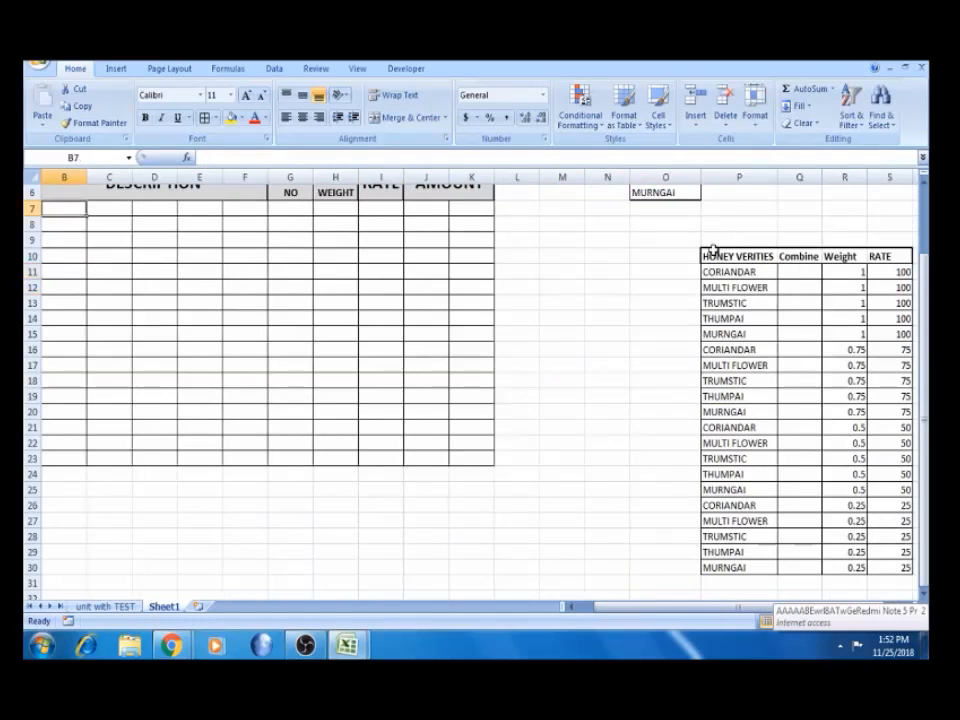
{"action": "key", "text": "Up"}
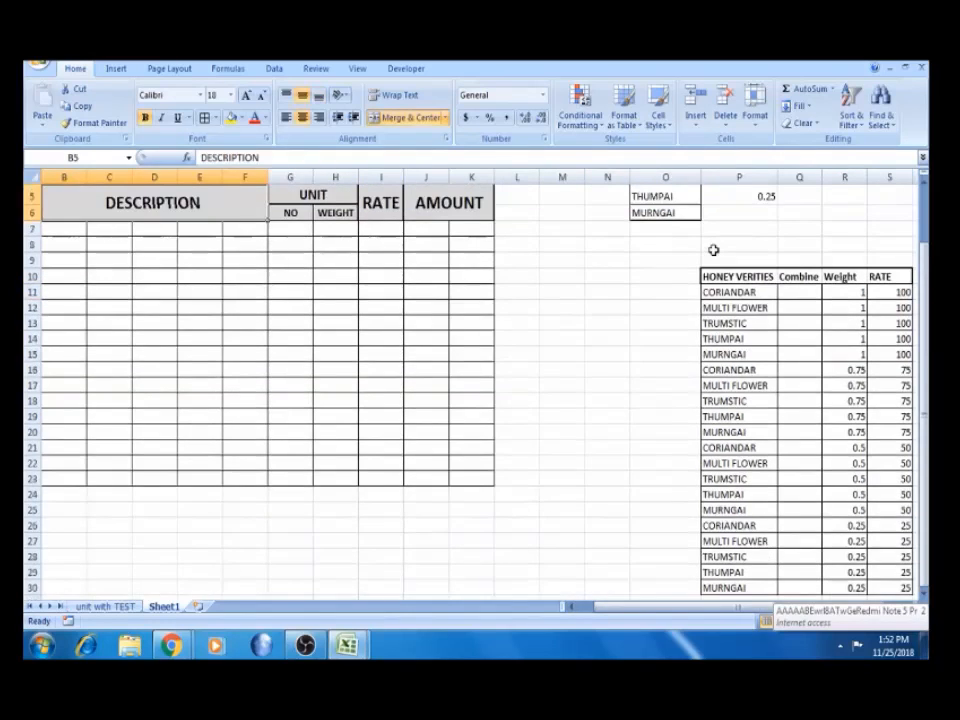
Enter the formula =P11&R11 in Q11 to join the variety name with its weight
{"action": "left_click", "coordinate": [806, 293]}
{"action": "type", "text": "="}
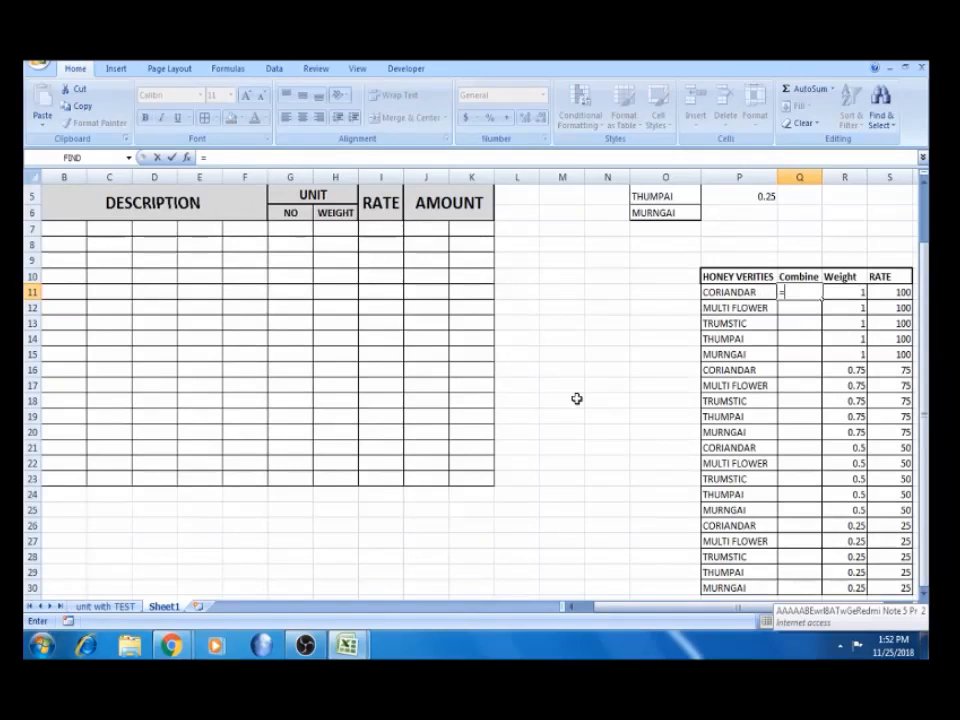
{"action": "left_click", "coordinate": [744, 292]}
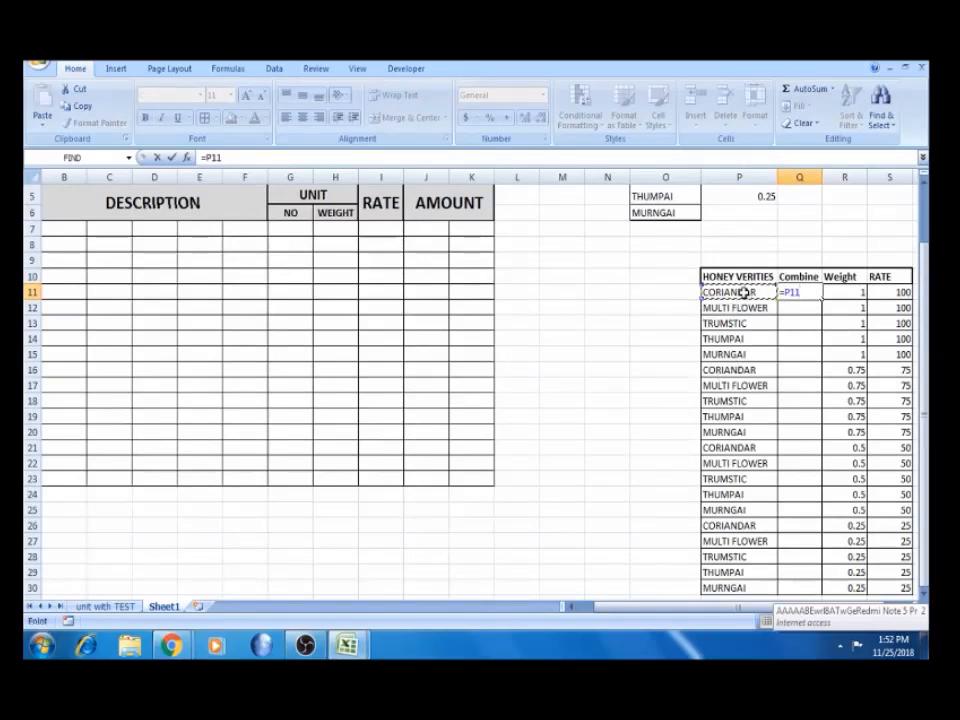
{"action": "type", "text": "&"}
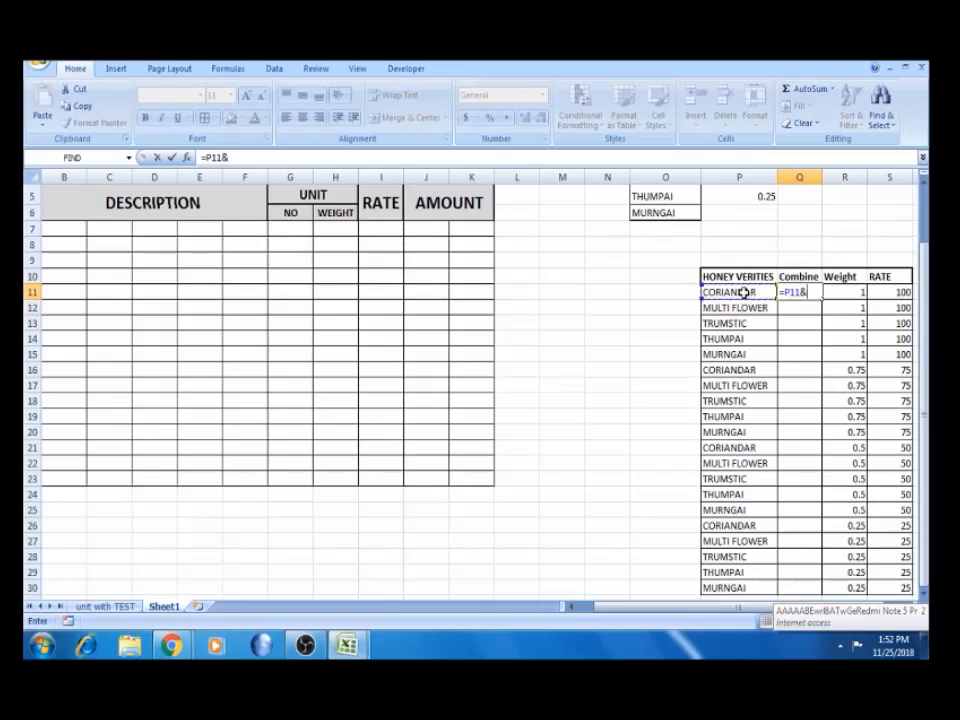
{"action": "left_click", "coordinate": [853, 291]}
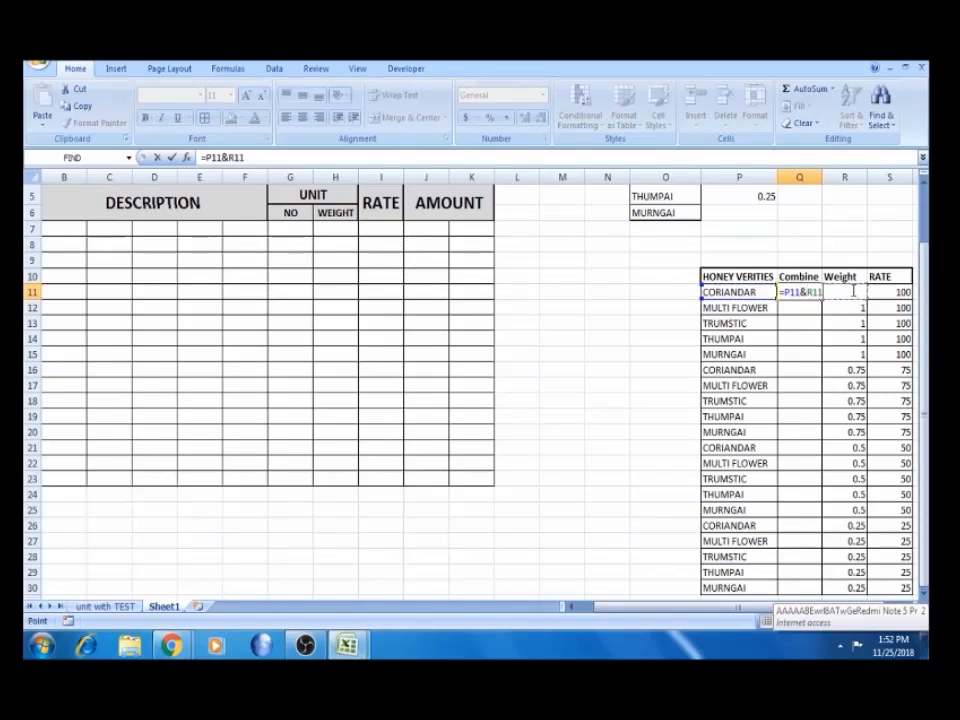
{"action": "key", "text": "Return"}
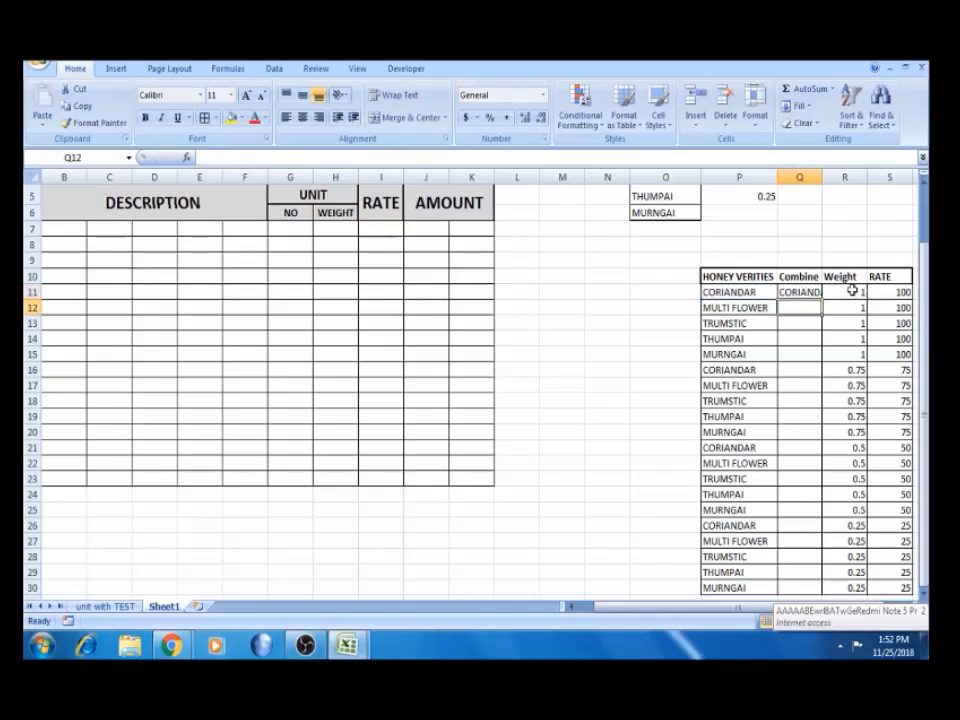
Copy the Q11 formula down the Combine column to Q30 and fit column Q's width to its contents
{"action": "double_click", "coordinate": [822, 177]}
{"action": "left_click", "coordinate": [827, 291]}
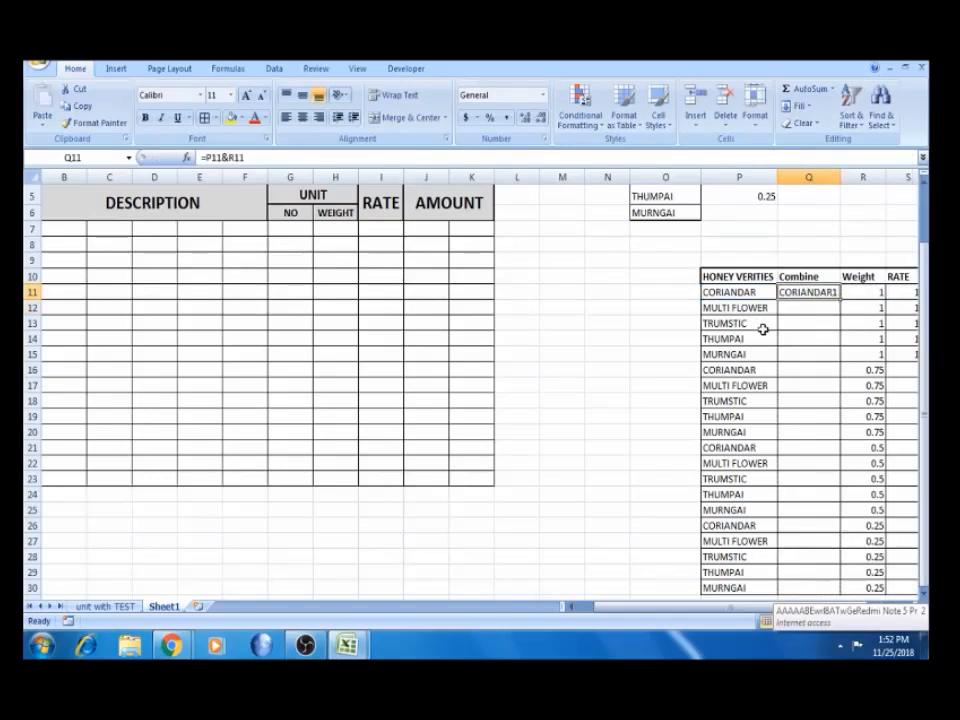
{"action": "double_click", "coordinate": [840, 299]}
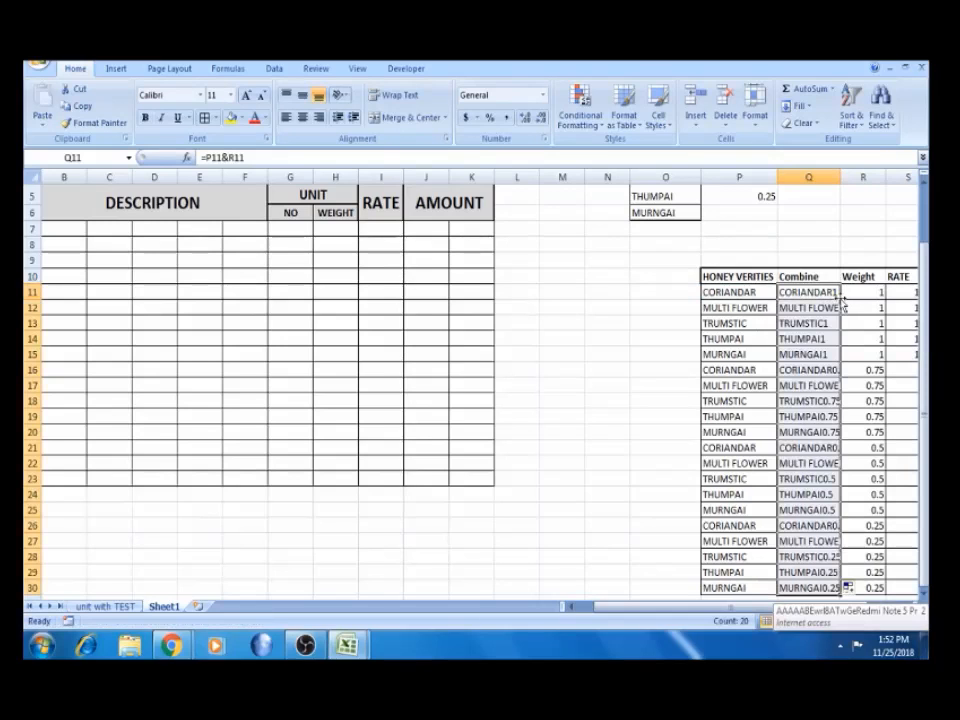
{"action": "double_click", "coordinate": [840, 176]}
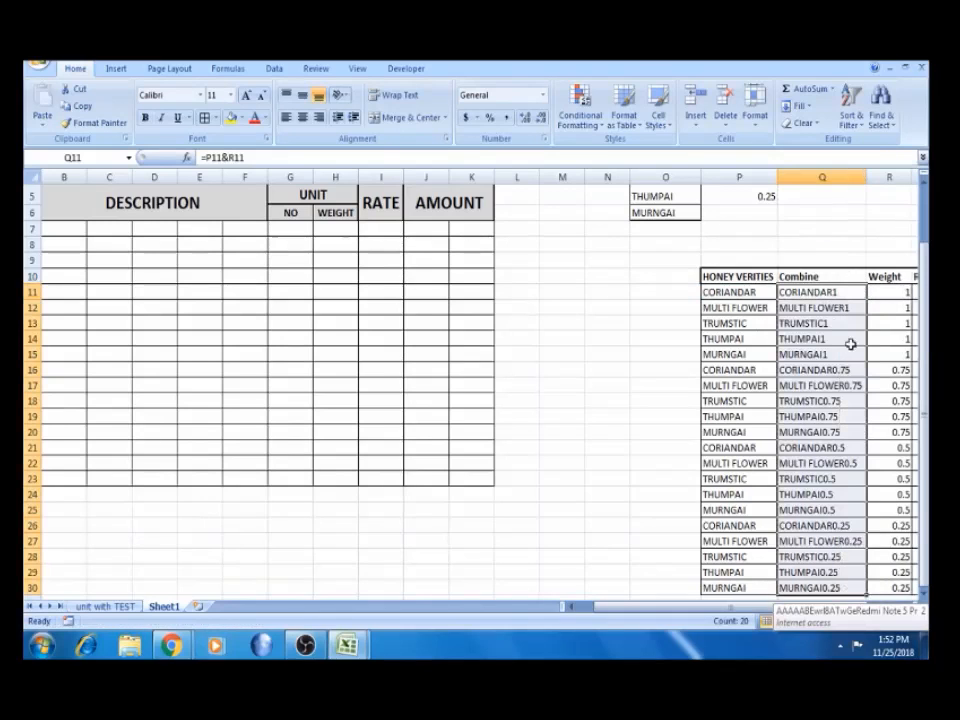
Compare the combined entries in rows 16 and 17 with the variety and weight cells they join
{"action": "left_click", "coordinate": [829, 386]}
{"action": "key", "text": "Right"}
{"action": "key", "text": "Right"}
{"action": "key", "text": "Left"}
{"action": "key", "text": "Left"}
{"action": "key", "text": "Left"}
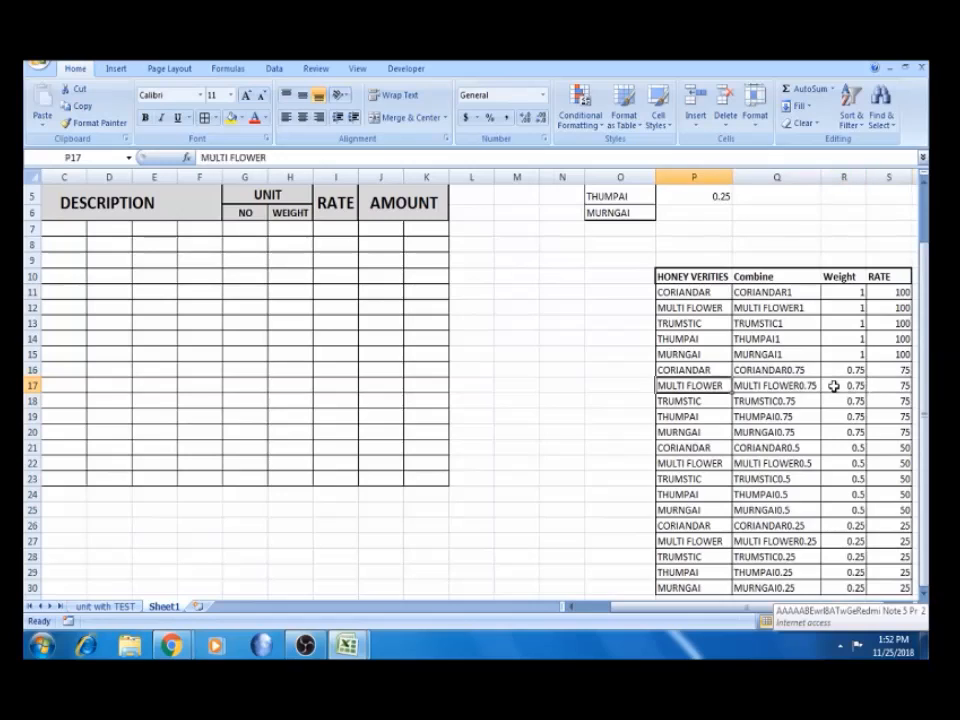
{"action": "key", "text": "Right"}
{"action": "key", "text": "Right"}
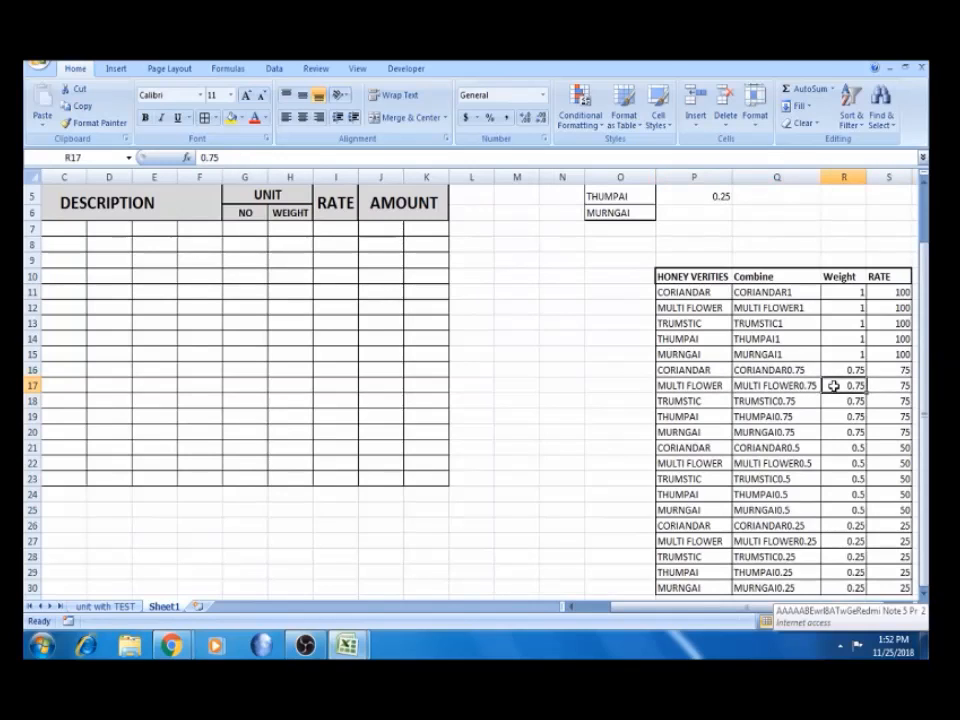
{"action": "key", "text": "Left"}
{"action": "key", "text": "Up"}
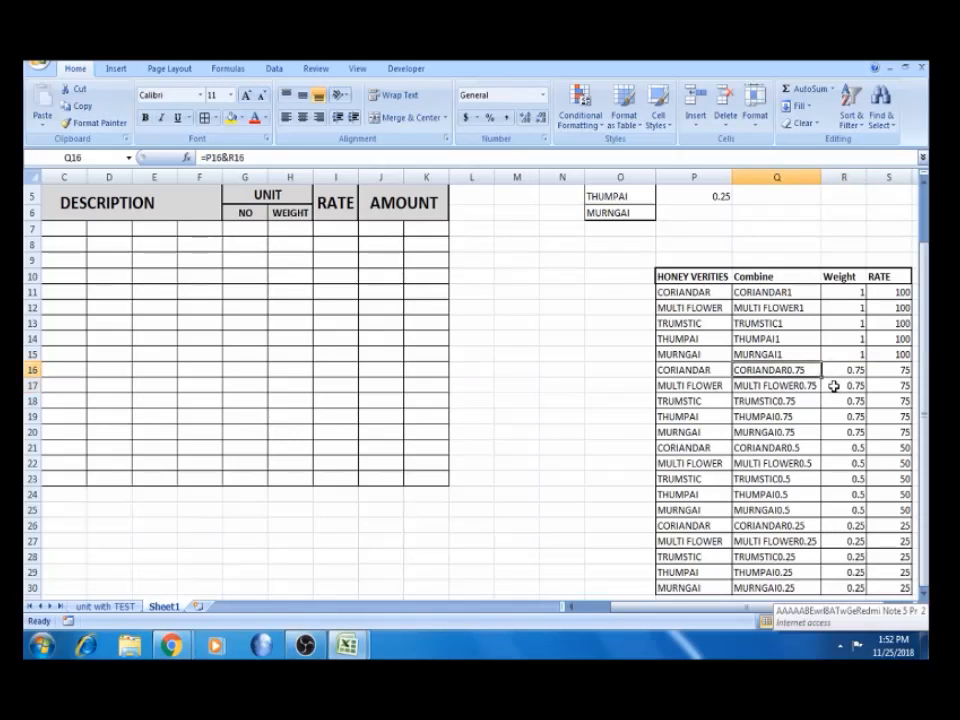
Merge and center cells B7 to F7 in the first row under the DESCRIPTION header
{"action": "key", "text": "Left"}
{"action": "key", "text": "Left"}
{"action": "key", "text": "Left"}
{"action": "key", "text": "Left"}
{"action": "key", "text": "Left"}
{"action": "key", "text": "Left"}
{"action": "key", "text": "Left"}
{"action": "key", "text": "Left"}
{"action": "key", "text": "Left"}
{"action": "key", "text": "Left"}
{"action": "key", "text": "Left"}
{"action": "key", "text": "Left"}
{"action": "key", "text": "Left"}
{"action": "key", "text": "Left"}
{"action": "key", "text": "Left"}
{"action": "key", "text": "Left"}
{"action": "key", "text": "Up"}
{"action": "key", "text": "Up"}
{"action": "key", "text": "Up"}
{"action": "key", "text": "Up"}
{"action": "key", "text": "Up"}
{"action": "key", "text": "Up"}
{"action": "key", "text": "Up"}
{"action": "key", "text": "Up"}
{"action": "key", "text": "Up"}
{"action": "key", "text": "Up"}
{"action": "key", "text": "Up"}
{"action": "key", "text": "Up"}
{"action": "key", "text": "Up"}
{"action": "key", "text": "Up"}
{"action": "key", "text": "Up"}
{"action": "key", "text": "Down"}
{"action": "key", "text": "Down"}
{"action": "key", "text": "Down"}
{"action": "key", "text": "Down"}
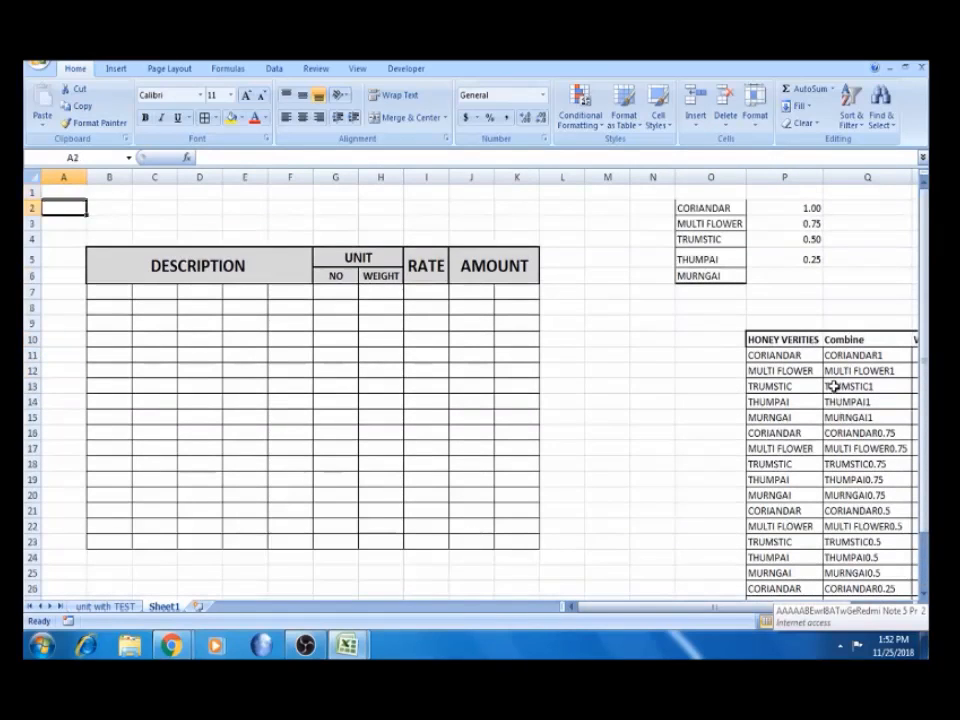
{"action": "key", "text": "Down"}
{"action": "key", "text": "Down"}
{"action": "key", "text": "Right"}
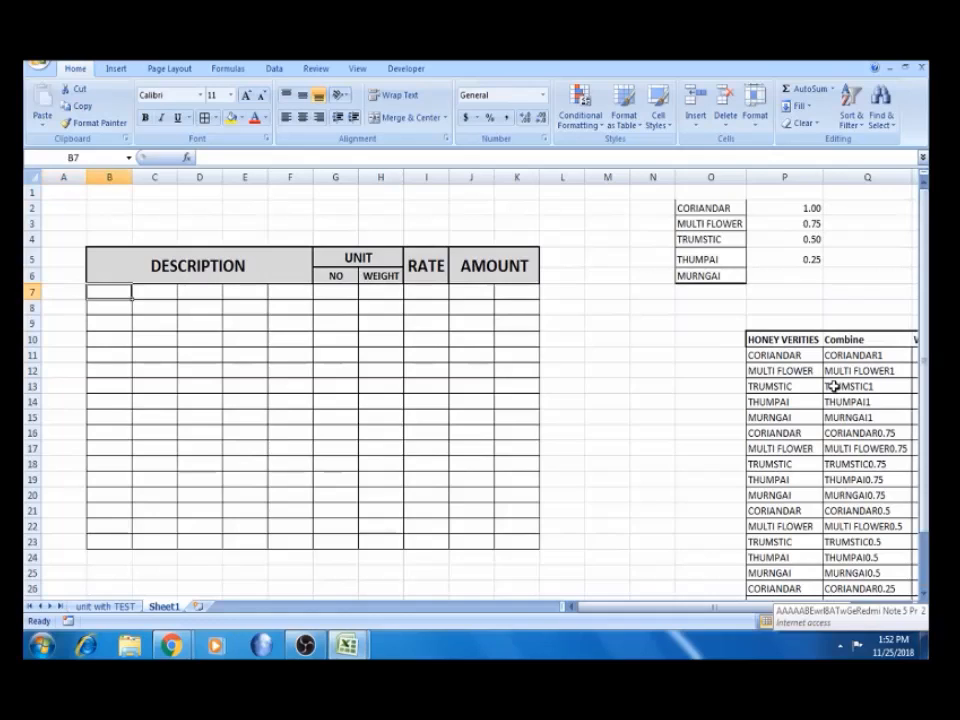
{"action": "key", "text": "shift+Right"}
{"action": "key", "text": "shift+Right"}
{"action": "key", "text": "shift+Right"}
{"action": "key", "text": "shift+Right"}
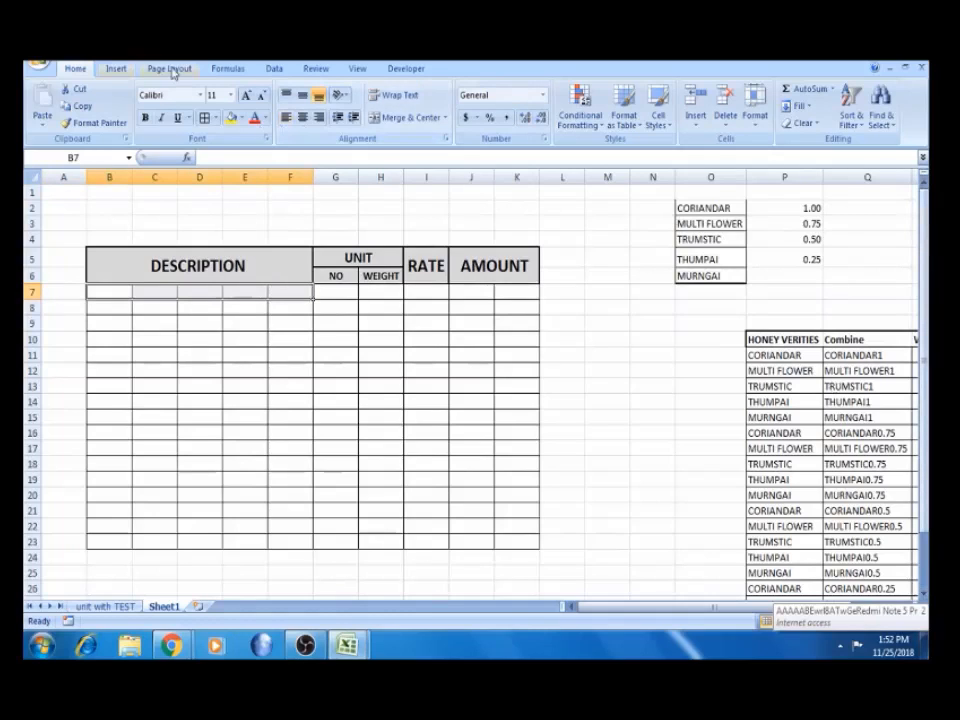
{"action": "left_click", "coordinate": [116, 68]}
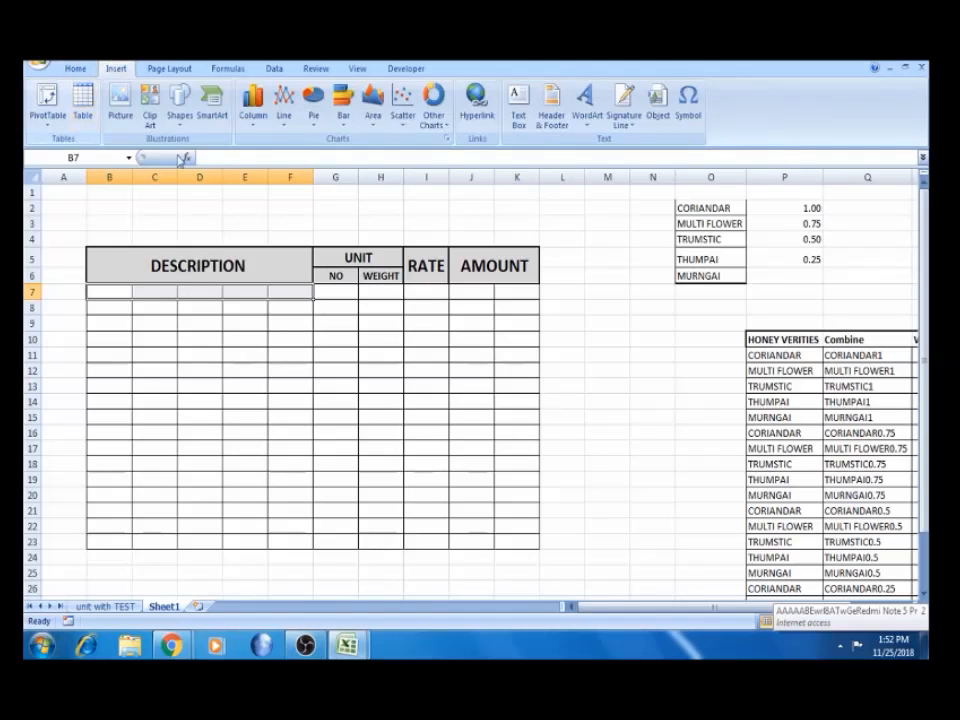
{"action": "left_click", "coordinate": [78, 69]}
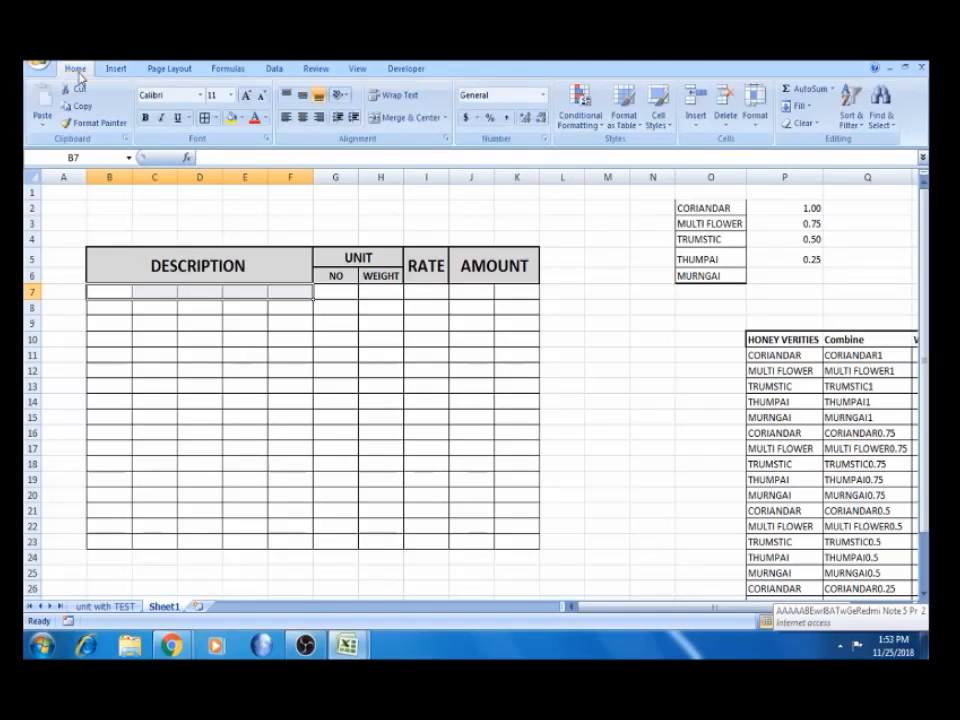
{"action": "left_click", "coordinate": [392, 118]}
Copy the merged format of the first description row down to rows 8 through 23 with Format Painter
{"action": "left_click", "coordinate": [90, 122]}
{"action": "mouse_move", "coordinate": [122, 308]}
{"action": "left_mouse_down"}
{"action": "mouse_move", "coordinate": [315, 313]}
{"action": "mouse_move", "coordinate": [300, 310]}
{"action": "left_mouse_up"}
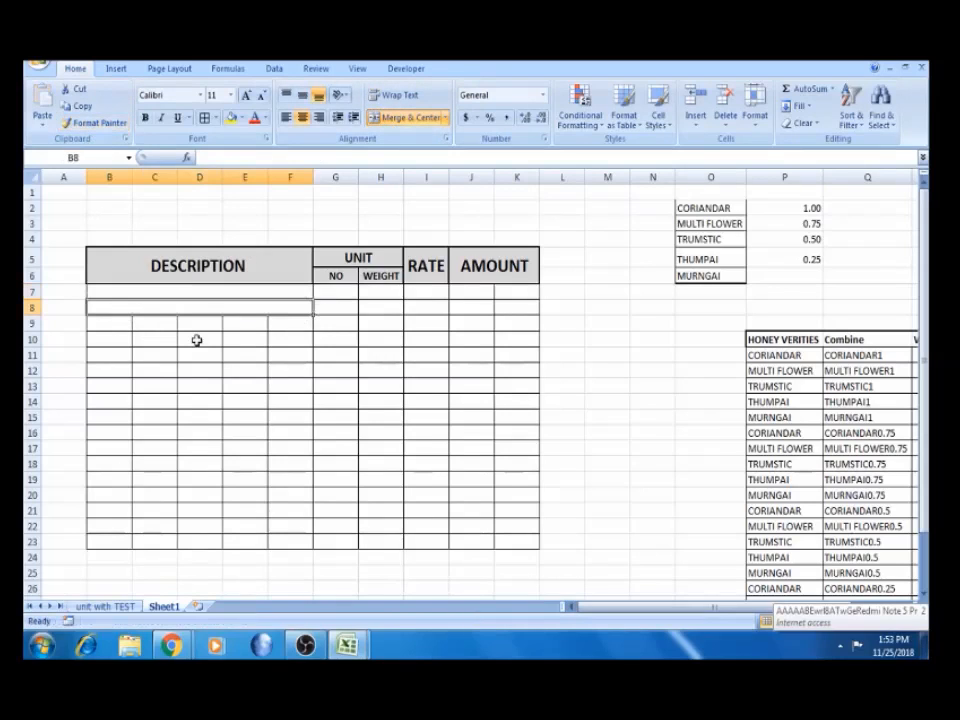
{"action": "left_click", "coordinate": [114, 324]}
{"action": "left_click", "coordinate": [156, 306]}
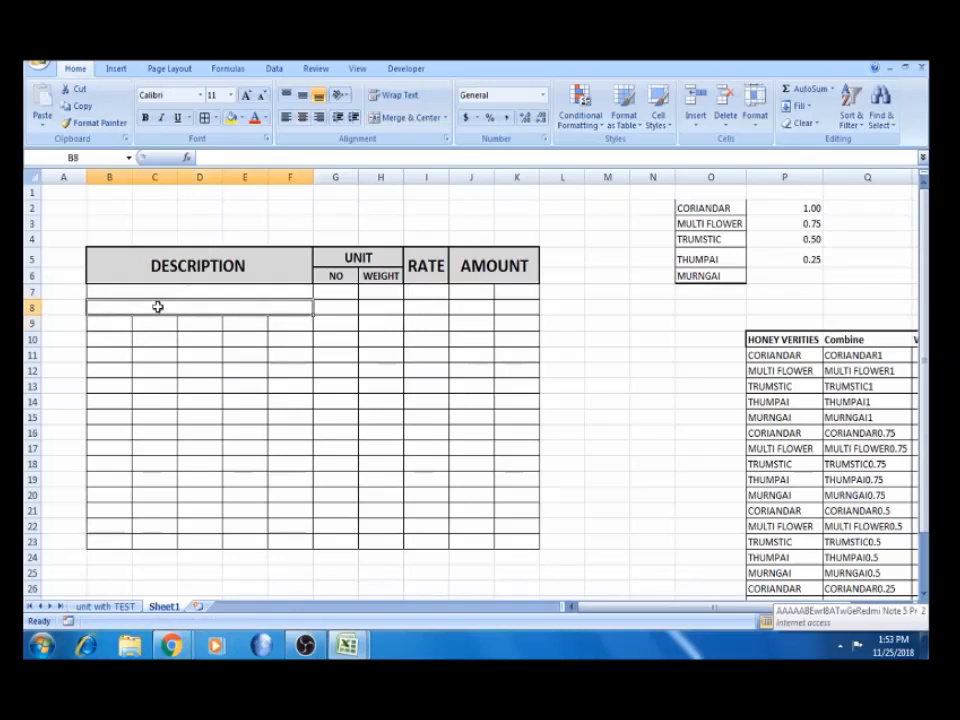
{"action": "left_click", "coordinate": [82, 122]}
{"action": "mouse_move", "coordinate": [120, 326]}
{"action": "left_mouse_down"}
{"action": "mouse_move", "coordinate": [253, 463]}
{"action": "mouse_move", "coordinate": [278, 541]}
{"action": "left_mouse_up"}
{"action": "left_click", "coordinate": [259, 460]}
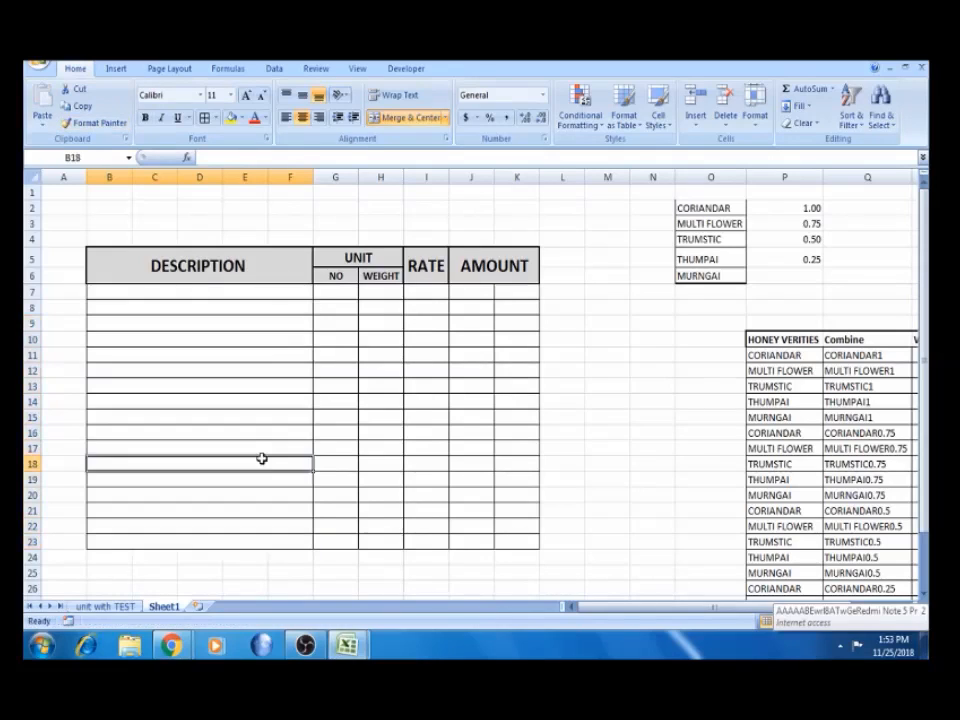
Spot-check the merged description rows and make column F slightly narrower
{"action": "left_click", "coordinate": [258, 353]}
{"action": "left_click", "coordinate": [249, 294]}
{"action": "left_click", "coordinate": [250, 321]}
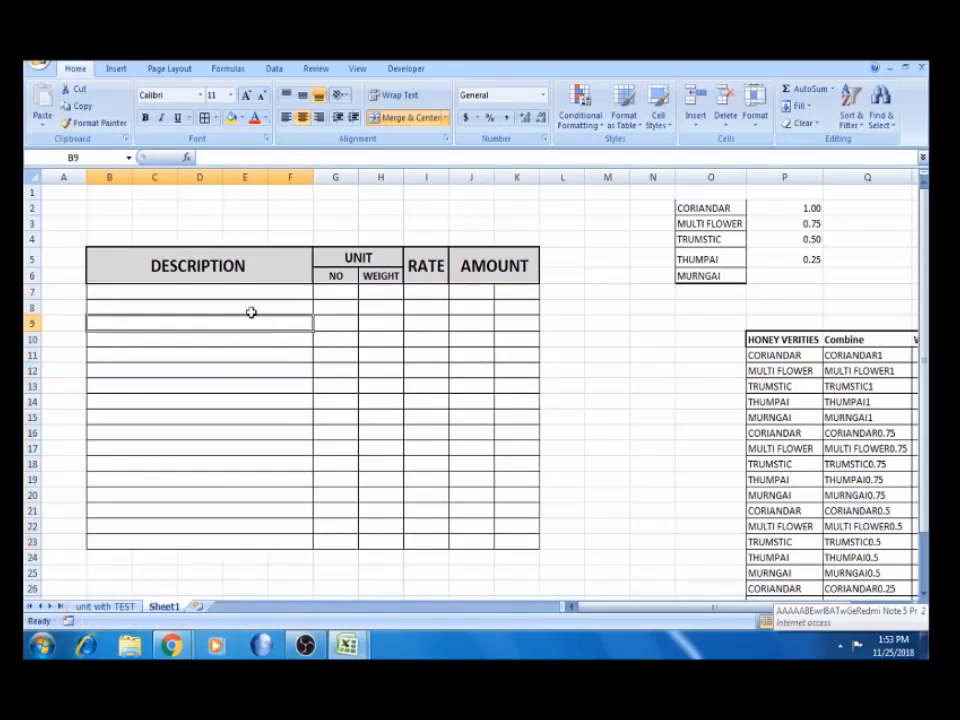
{"action": "left_click_drag", "start_coordinate": [314, 175], "coordinate": [306, 175]}
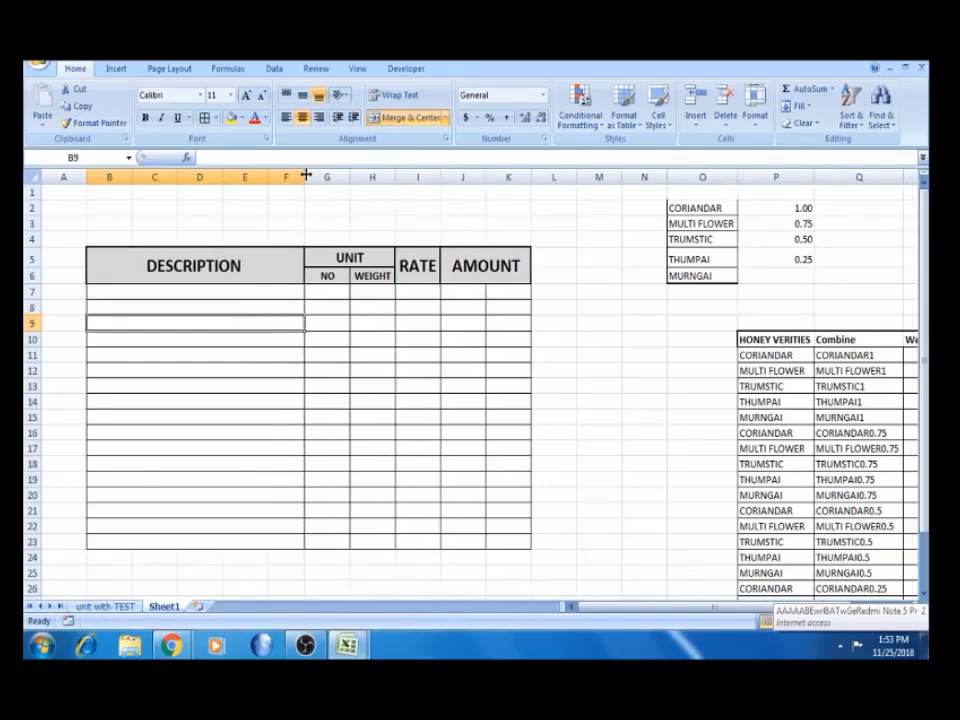
{"action": "left_click", "coordinate": [601, 352]}
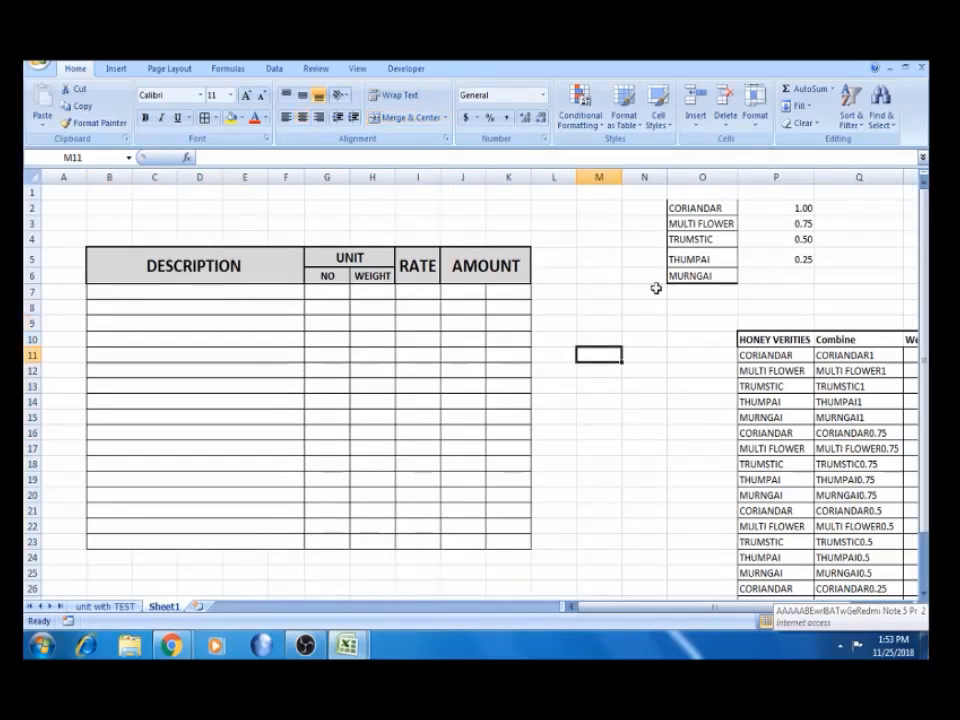
Examine the honey variety names in O2 to O6 as the source for the description column
{"action": "left_click", "coordinate": [700, 208]}
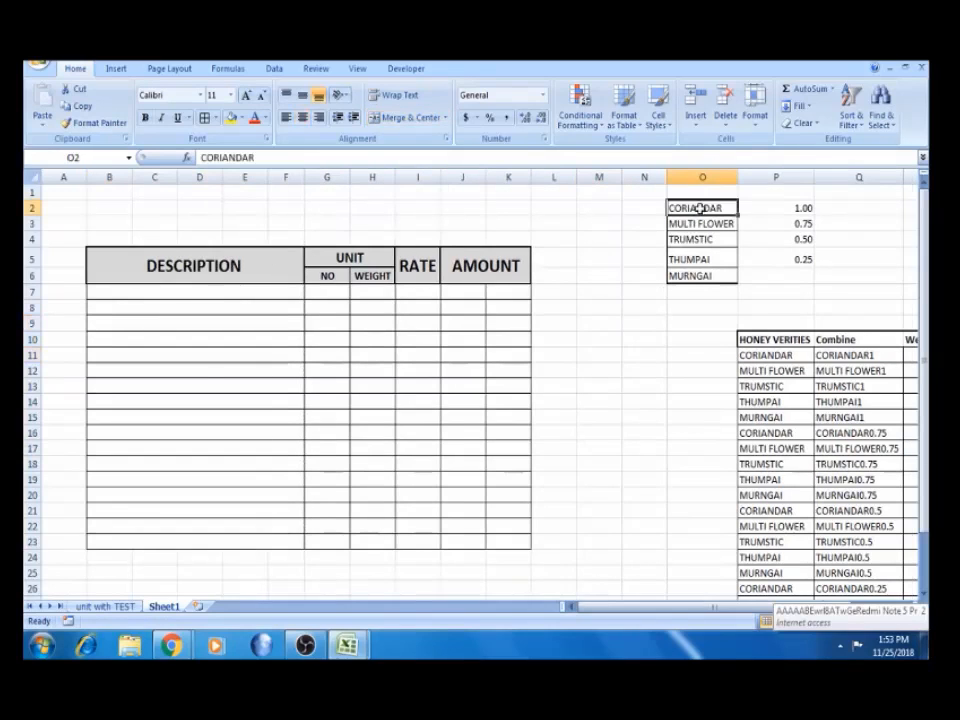
{"action": "left_click", "coordinate": [207, 288]}
{"action": "left_click", "coordinate": [700, 208]}
{"action": "key", "text": "Down"}
{"action": "key", "text": "Down"}
{"action": "key", "text": "Down"}
{"action": "key", "text": "Down"}
{"action": "key", "text": "Down"}
{"action": "key", "text": "Up"}
{"action": "key", "text": "Up"}
{"action": "key", "text": "Up"}
{"action": "key", "text": "Up"}
{"action": "key", "text": "Up"}
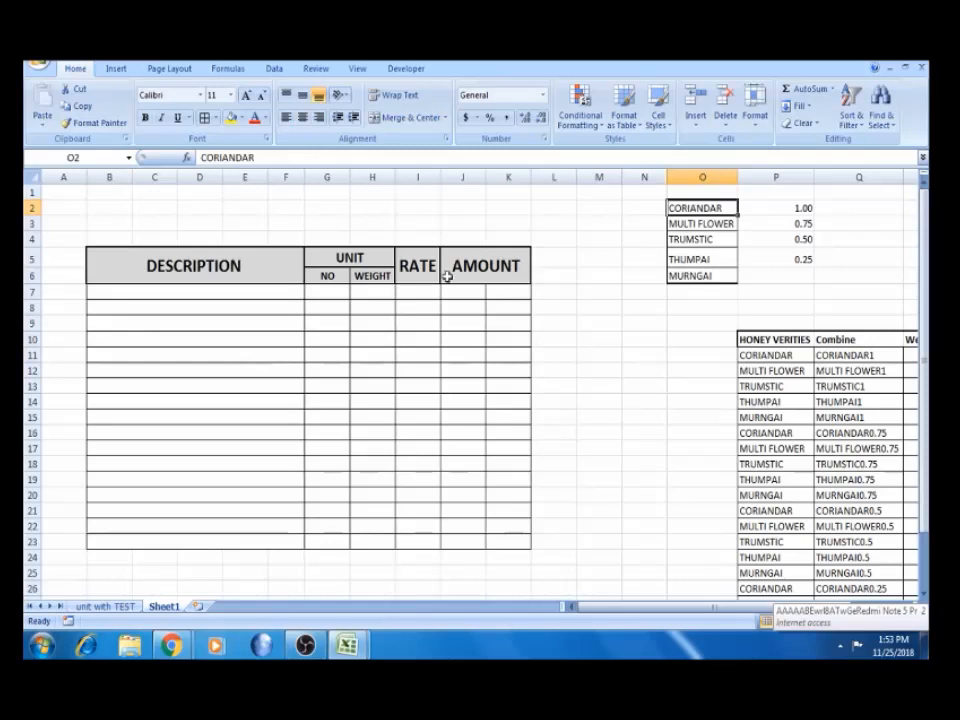
Open Data Validation for the merged description cell B7 and allow only List values
{"action": "left_click", "coordinate": [277, 303]}
{"action": "left_click", "coordinate": [274, 290]}
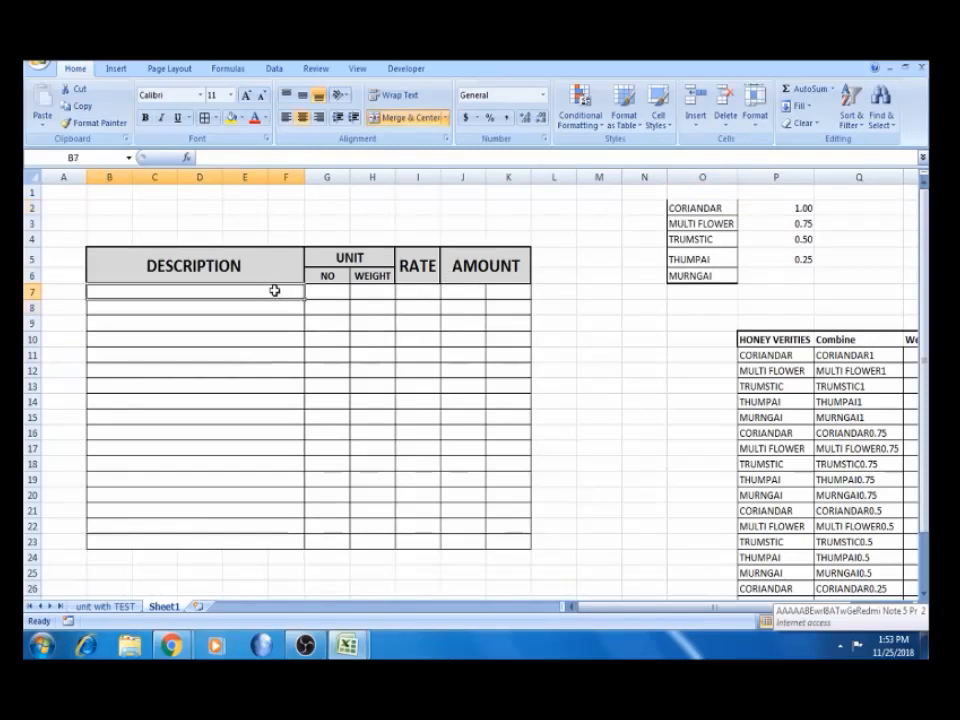
{"action": "left_click", "coordinate": [278, 69]}
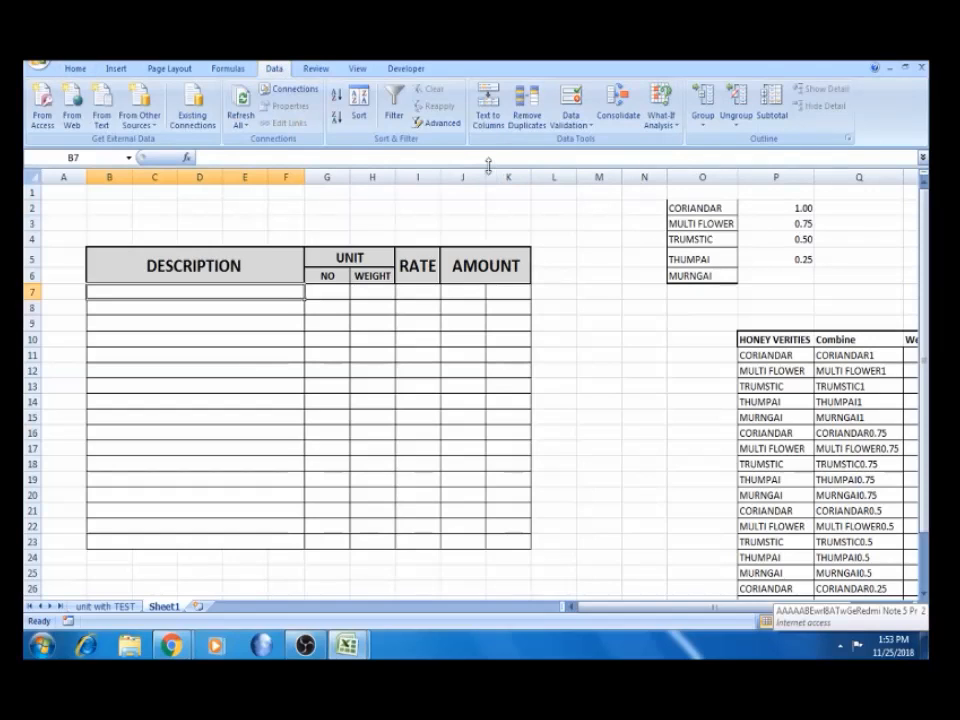
{"action": "left_click", "coordinate": [575, 123]}
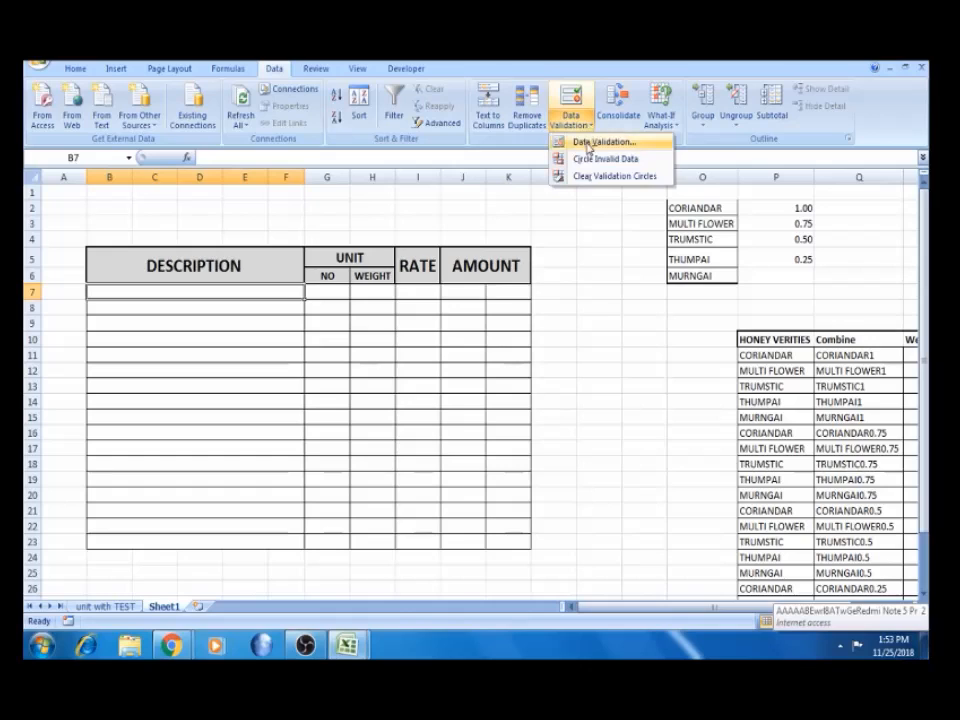
{"action": "left_click", "coordinate": [600, 141]}
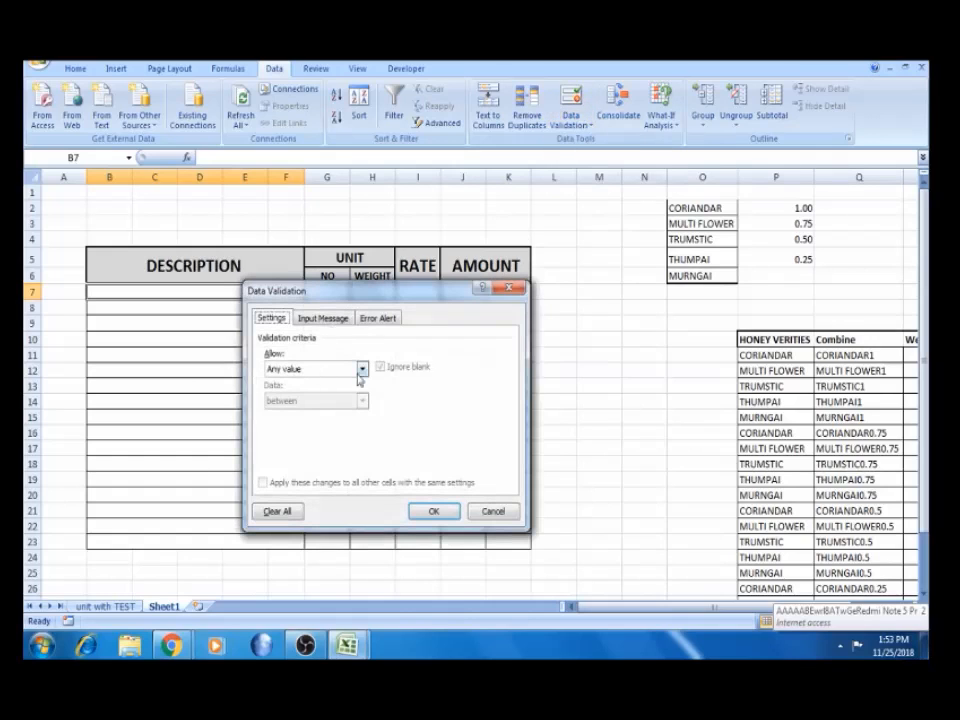
{"action": "left_click", "coordinate": [361, 370]}
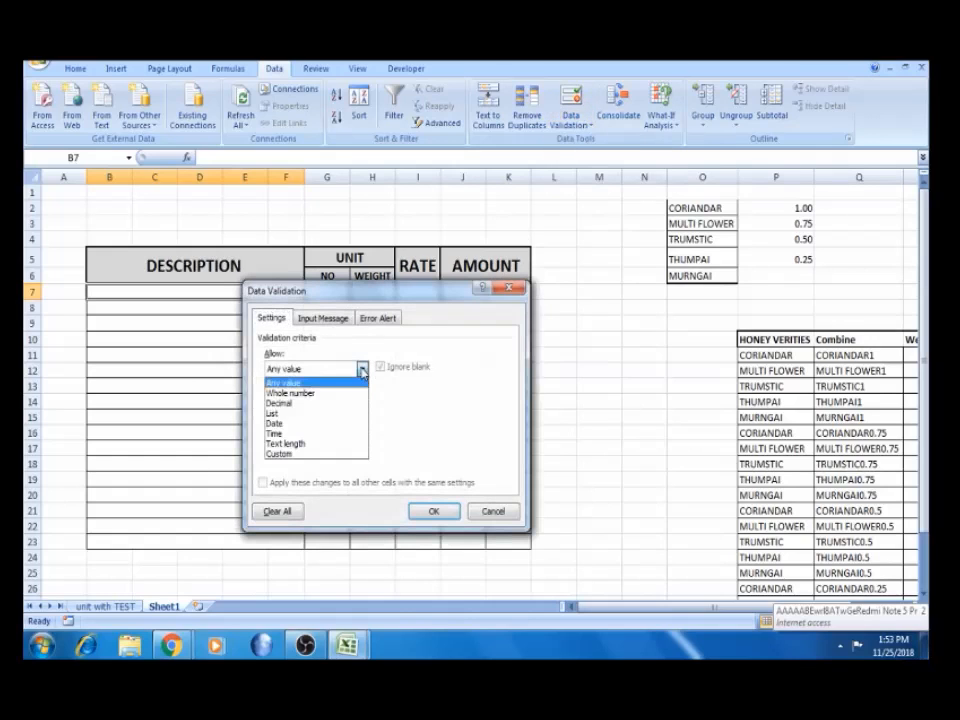
{"action": "left_click", "coordinate": [318, 414]}
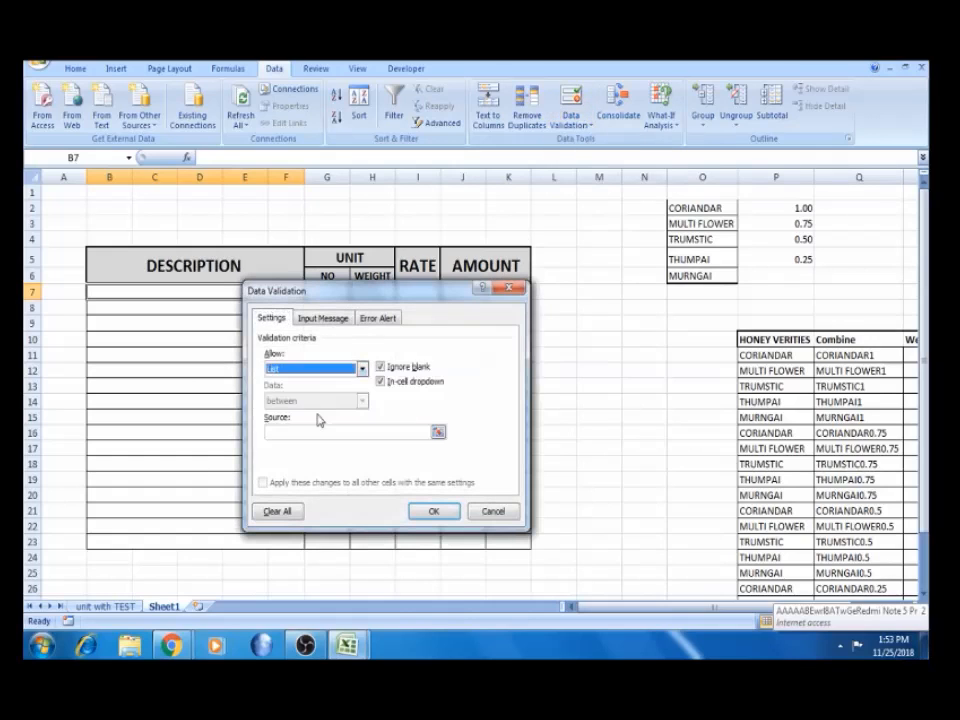
Set the validation list source to =$O$2:$O$10 and apply it to B7
{"action": "left_click", "coordinate": [438, 431]}
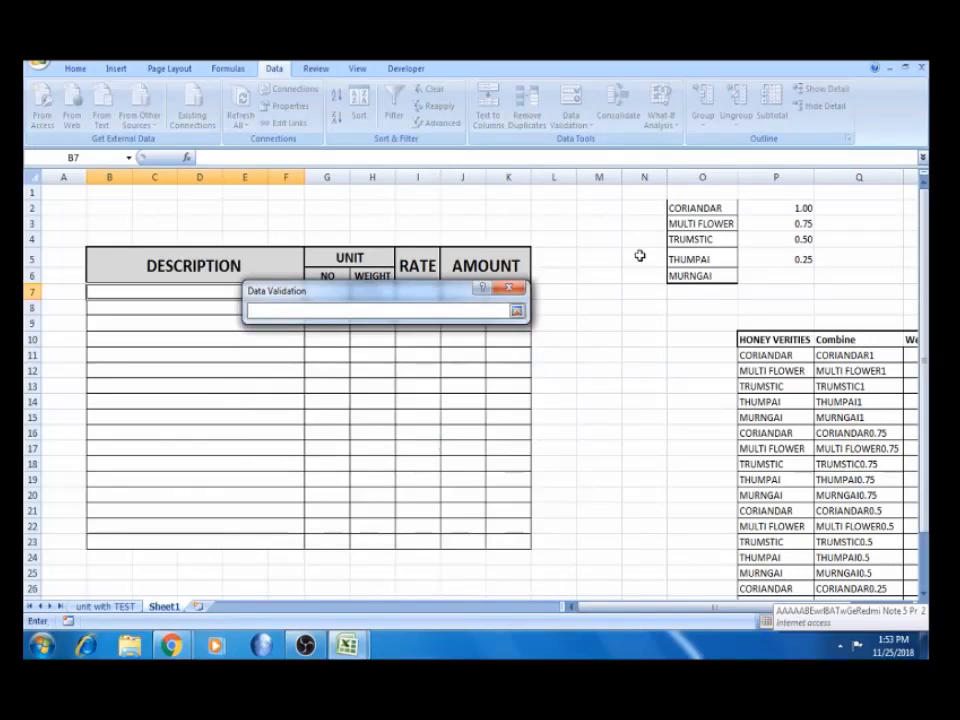
{"action": "left_click", "coordinate": [695, 208]}
{"action": "key", "text": "shift+Down"}
{"action": "key", "text": "shift+Down"}
{"action": "key", "text": "shift+Down"}
{"action": "key", "text": "shift+Down"}
{"action": "key", "text": "shift+Down"}
{"action": "key", "text": "shift+Down"}
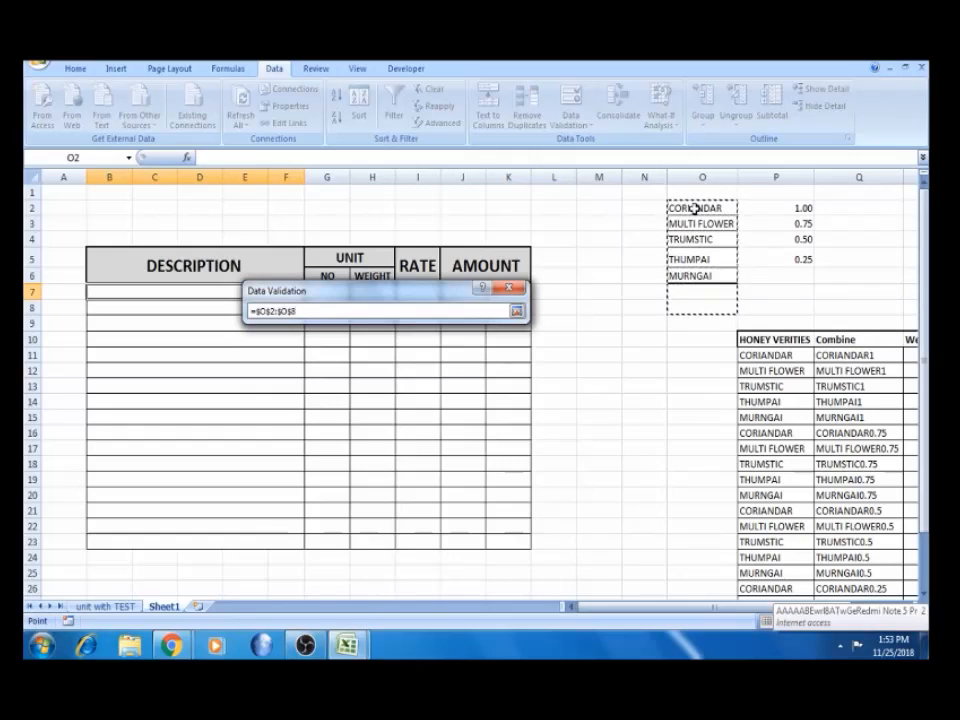
{"action": "key", "text": "shift+Down"}
{"action": "key", "text": "shift+Down"}
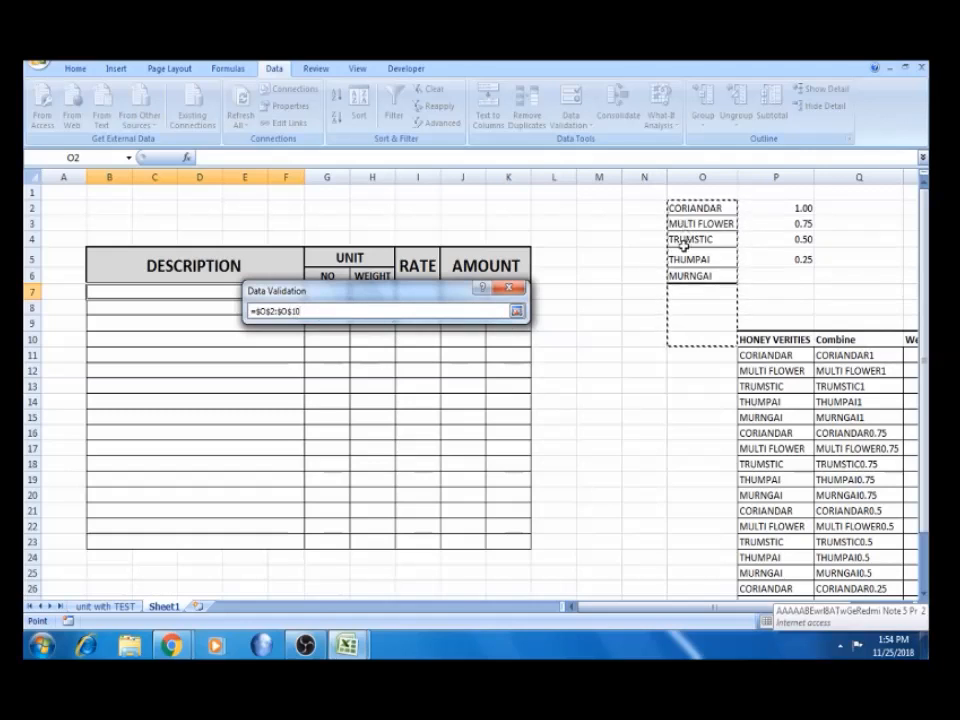
{"action": "left_click", "coordinate": [517, 313]}
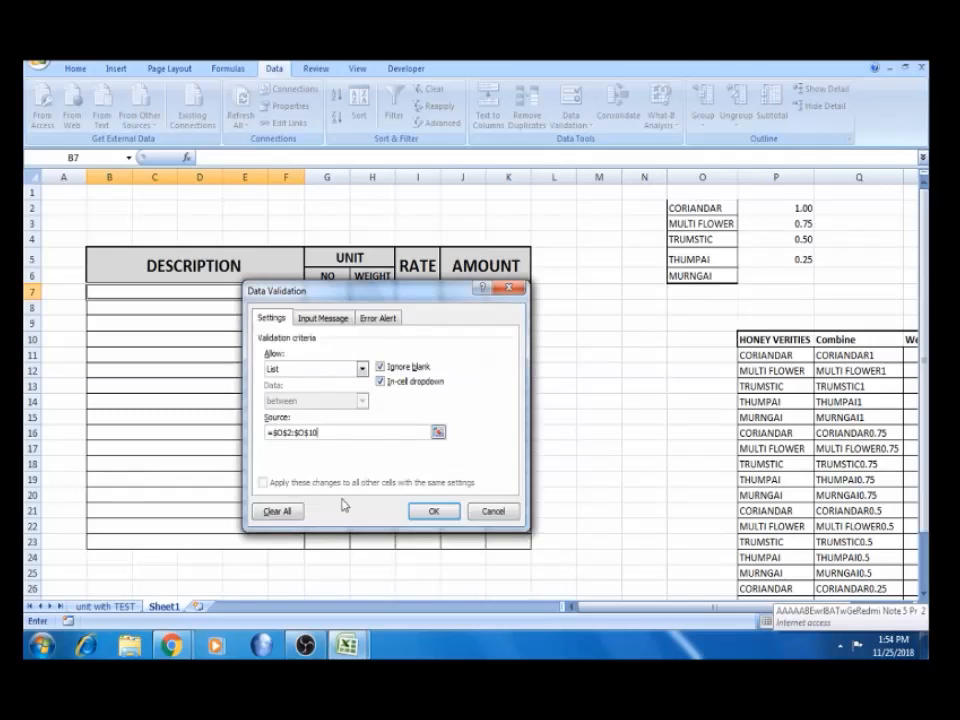
{"action": "left_click", "coordinate": [432, 510]}
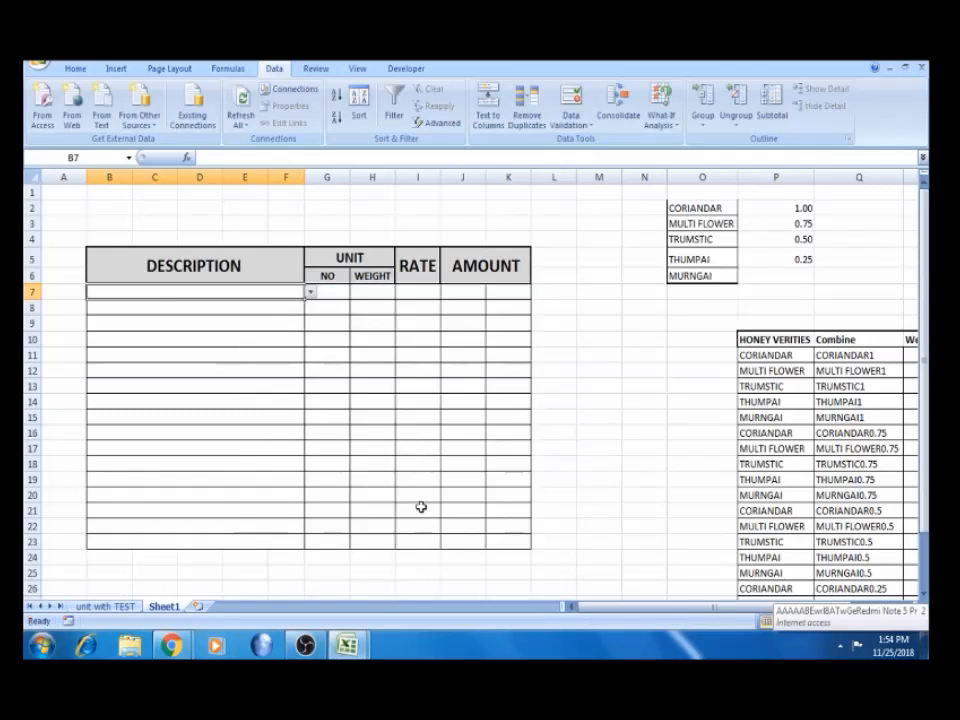
Test the variety drop-down in B7 by choosing CORIANDAR
{"action": "left_click", "coordinate": [270, 276]}
{"action": "left_click", "coordinate": [270, 288]}
{"action": "left_click", "coordinate": [311, 293]}
{"action": "left_click", "coordinate": [311, 302]}
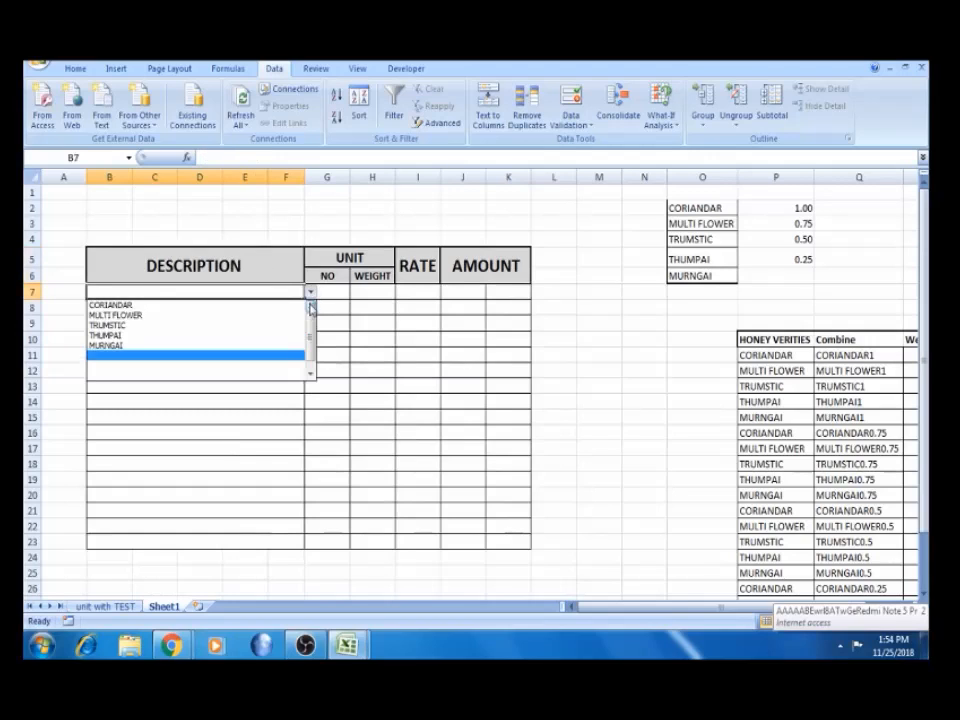
{"action": "left_click", "coordinate": [210, 304]}
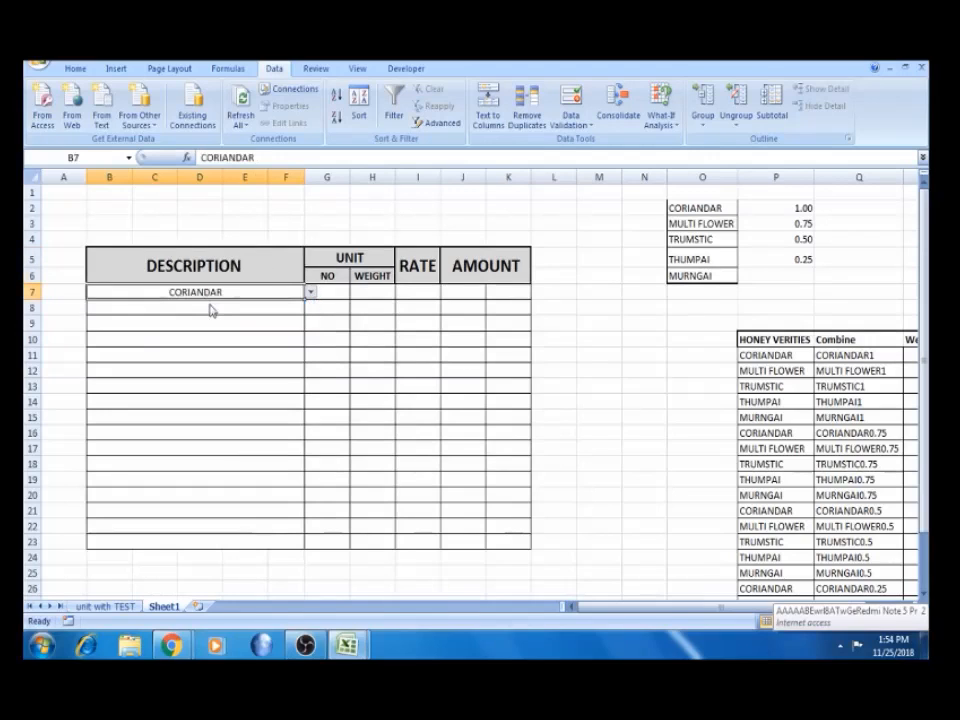
{"action": "left_click", "coordinate": [280, 308]}
{"action": "left_click", "coordinate": [283, 296]}
{"action": "key", "text": "shift+Down"}
{"action": "key", "text": "shift+Down"}
{"action": "key", "text": "shift+Down"}
{"action": "key", "text": "shift+Down"}
{"action": "key", "text": "shift+Down"}
{"action": "key", "text": "shift+Down"}
{"action": "key", "text": "shift+Down"}
{"action": "key", "text": "shift+Down"}
{"action": "key", "text": "shift+Down"}
{"action": "key", "text": "shift+Down"}
{"action": "key", "text": "shift+Down"}
{"action": "key", "text": "shift+Down"}
{"action": "key", "text": "shift+Down"}
{"action": "key", "text": "shift+Down"}
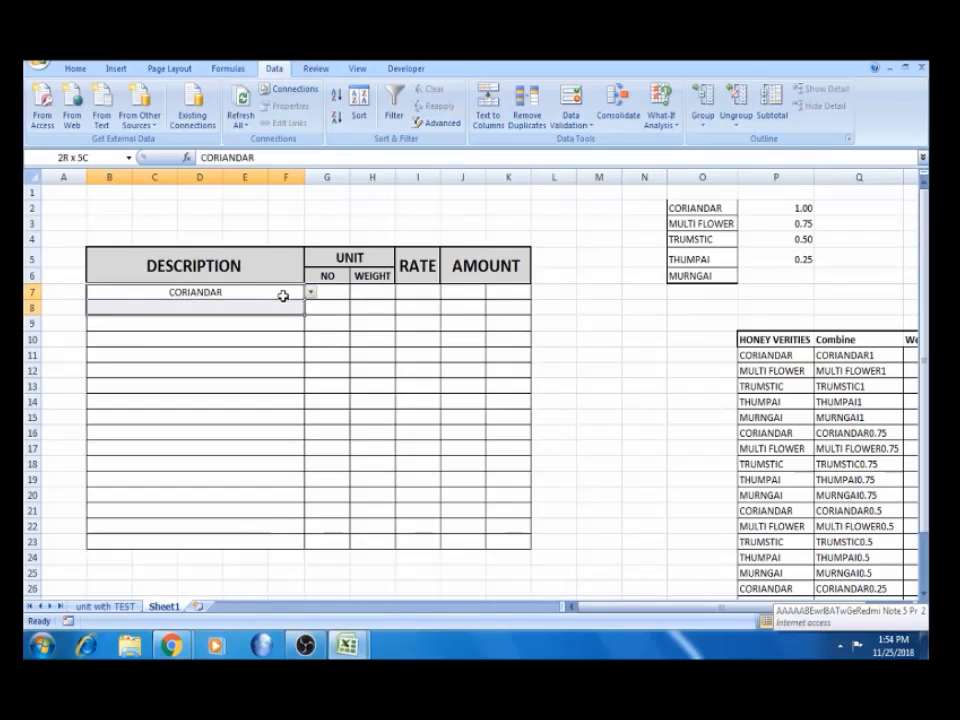
{"action": "key", "text": "shift+Down"}
{"action": "key", "text": "Up"}
{"action": "key", "text": "Down"}
{"action": "key", "text": "Down"}
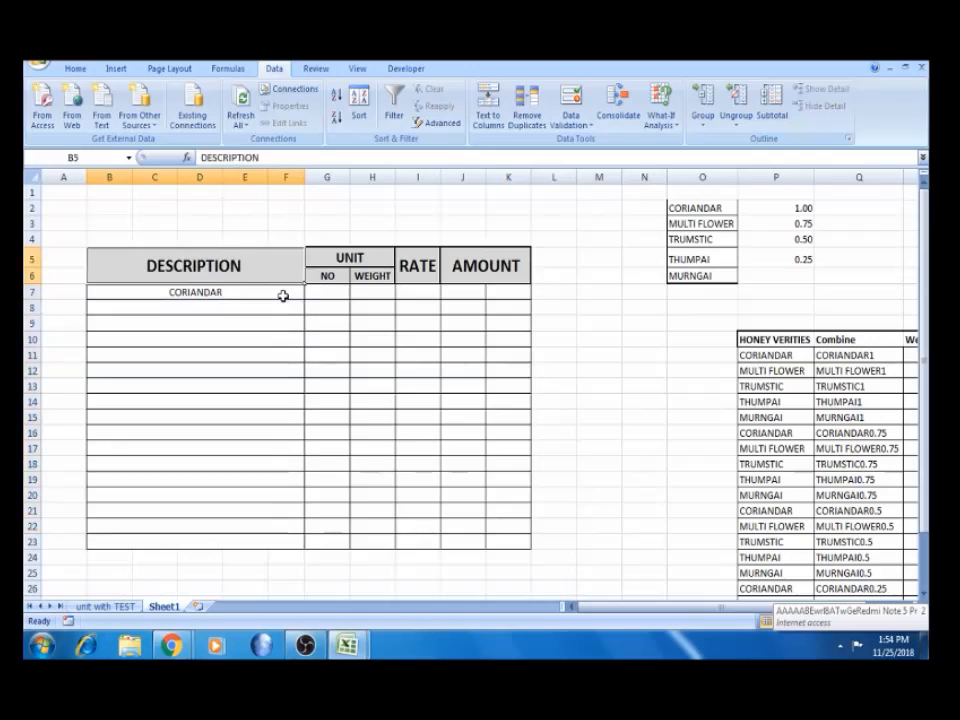
Fill B7 with its validation drop-down down the description column to row 23
{"action": "key", "text": "Up"}
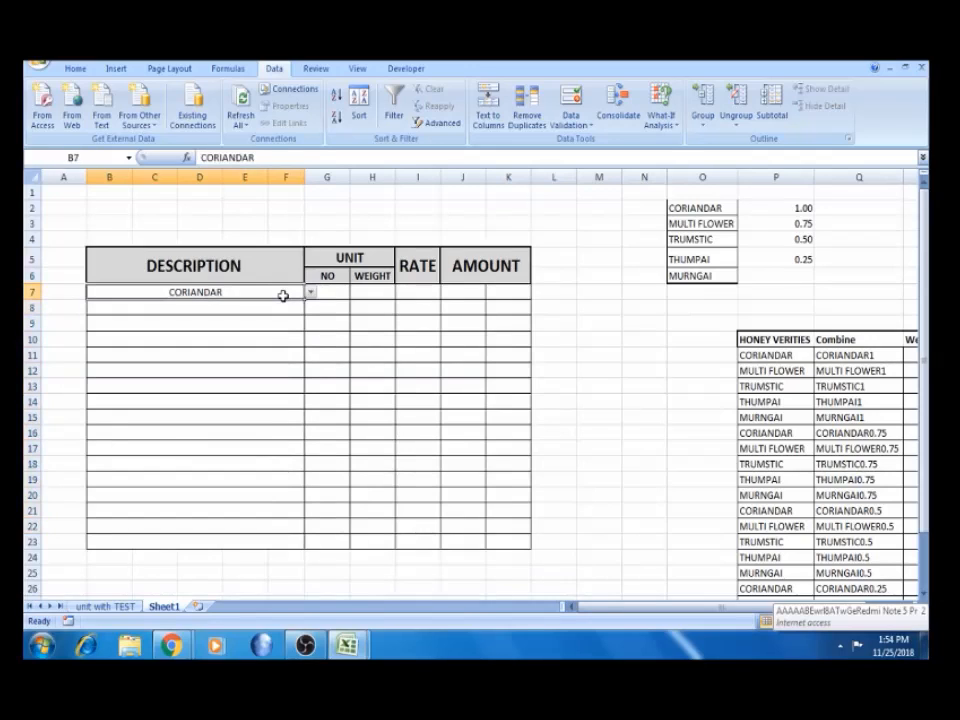
{"action": "key", "text": "shift+Down"}
{"action": "key", "text": "shift+Down"}
{"action": "key", "text": "shift+Down"}
{"action": "key", "text": "shift+Down"}
{"action": "key", "text": "shift+Down"}
{"action": "key", "text": "shift+Down"}
{"action": "key", "text": "shift+Down"}
{"action": "key", "text": "shift+Down"}
{"action": "key", "text": "shift+Down"}
{"action": "key", "text": "shift+Down"}
{"action": "key", "text": "shift+Down"}
{"action": "key", "text": "shift+Down"}
{"action": "key", "text": "shift+Down"}
{"action": "key", "text": "shift+Down"}
{"action": "key", "text": "shift+Down"}
{"action": "key", "text": "shift+Down"}
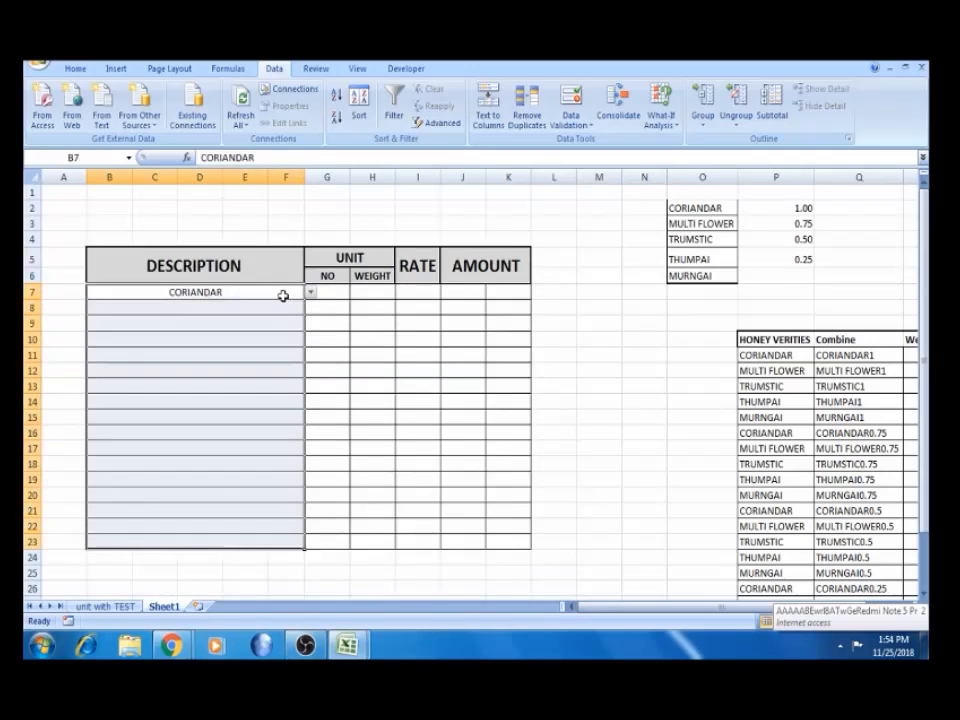
{"action": "key", "text": "ctrl+d"}
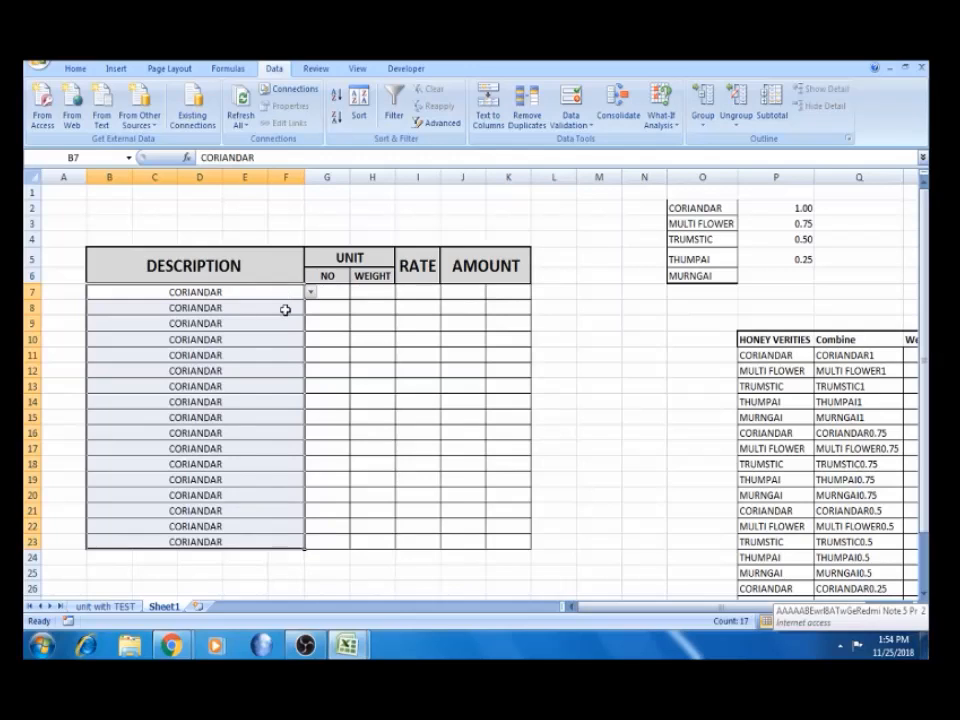
Check that the description cell in row 8 offers the variety drop-down
{"action": "left_click", "coordinate": [283, 308]}
{"action": "left_click", "coordinate": [311, 308]}
{"action": "left_click", "coordinate": [311, 308]}
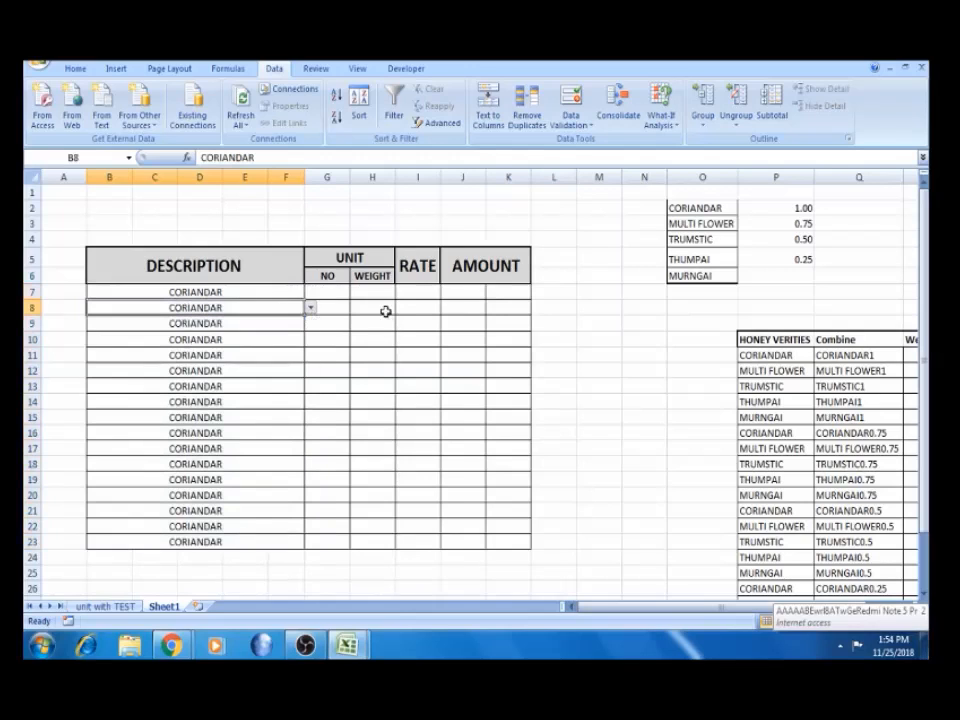
Clear the CORIANDAR entries from description rows 7 through 23, then select the first NO cell, G7
{"action": "left_click", "coordinate": [227, 291]}
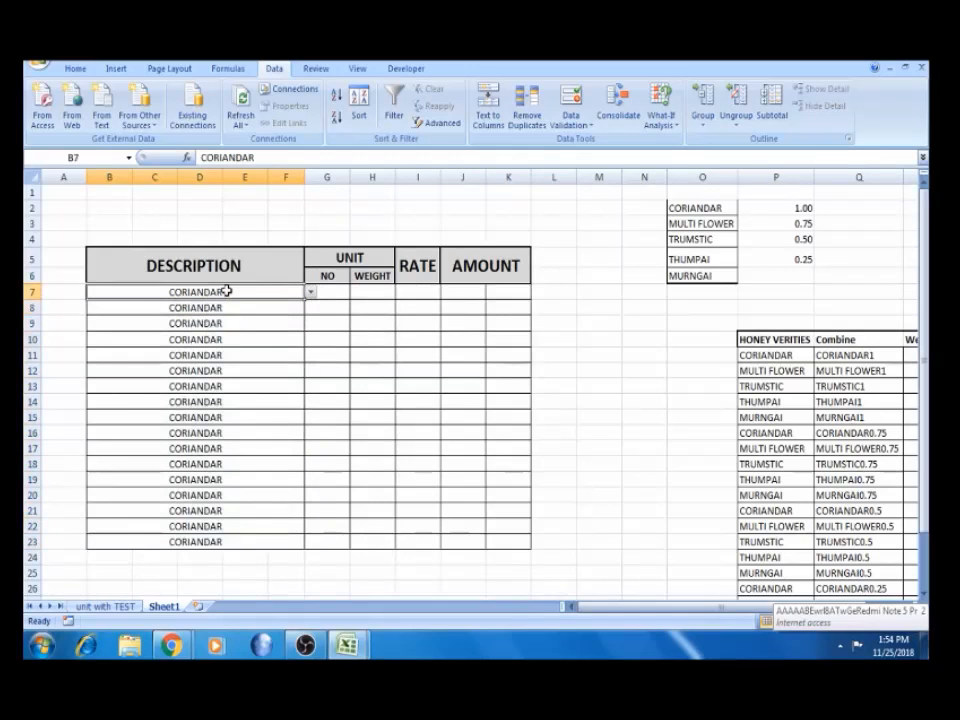
{"action": "key", "text": "shift+Down"}
{"action": "key", "text": "shift+Down"}
{"action": "key", "text": "shift+Down"}
{"action": "key", "text": "shift+Down"}
{"action": "key", "text": "shift+Down"}
{"action": "key", "text": "shift+Down"}
{"action": "key", "text": "shift+Down"}
{"action": "key", "text": "shift+Down"}
{"action": "key", "text": "shift+Down"}
{"action": "key", "text": "shift+Down"}
{"action": "key", "text": "shift+Down"}
{"action": "key", "text": "shift+Down"}
{"action": "key", "text": "shift+Down"}
{"action": "key", "text": "shift+Down"}
{"action": "key", "text": "shift+Down"}
{"action": "key", "text": "shift+Down"}
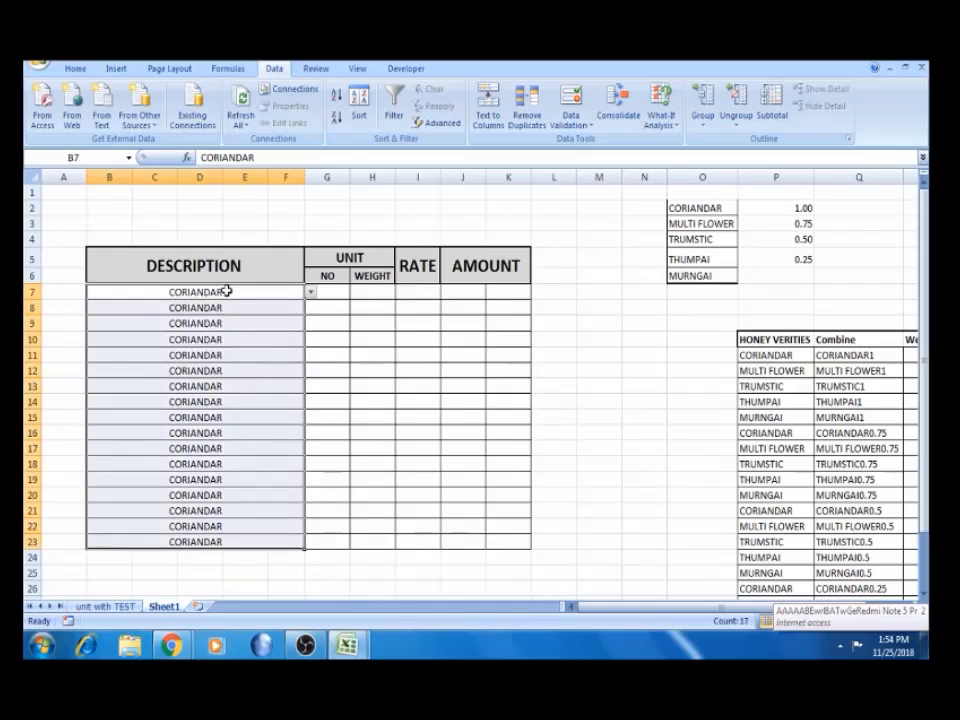
{"action": "key", "text": "Delete"}
{"action": "left_click", "coordinate": [327, 291]}
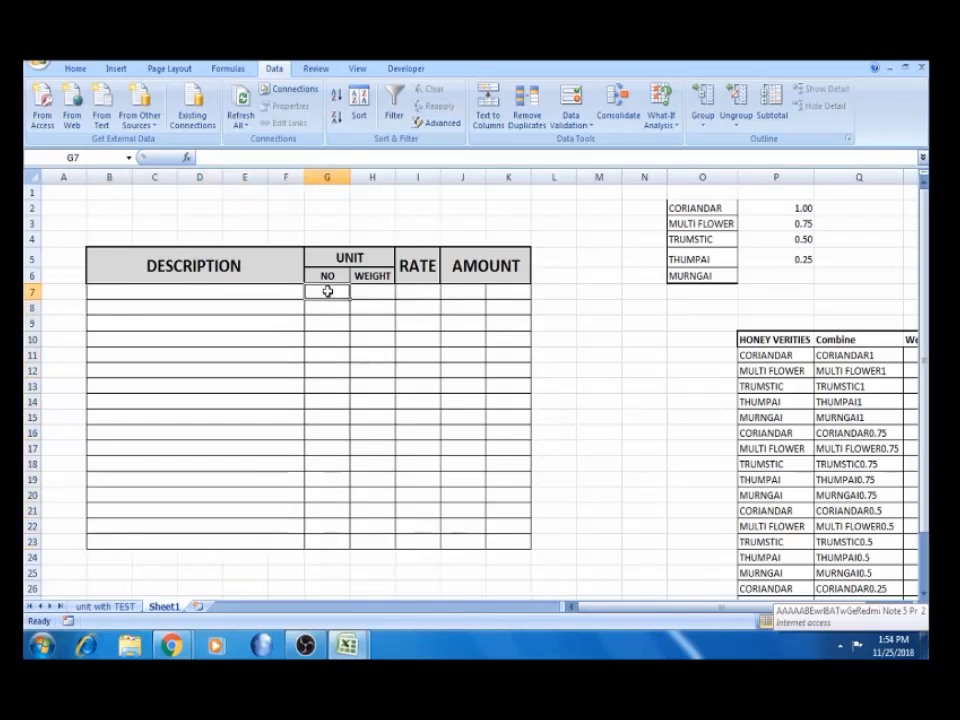
Set the data validation of the NO cells G7:G23 to allow any value
{"action": "key", "text": "Right"}
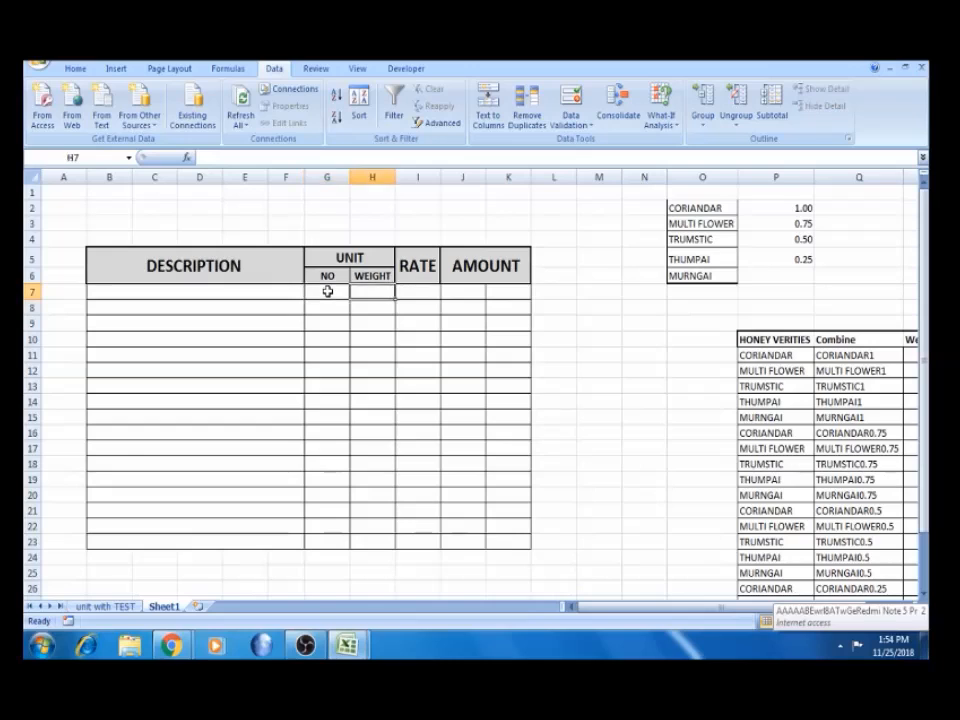
{"action": "left_click", "coordinate": [327, 291]}
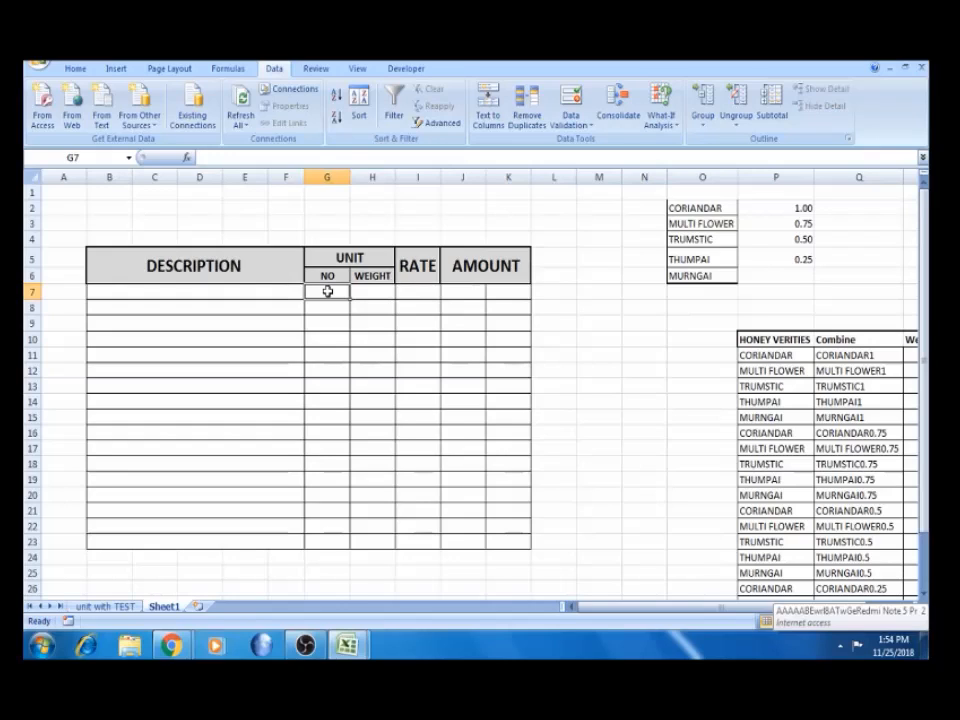
{"action": "key", "text": "shift+Down"}
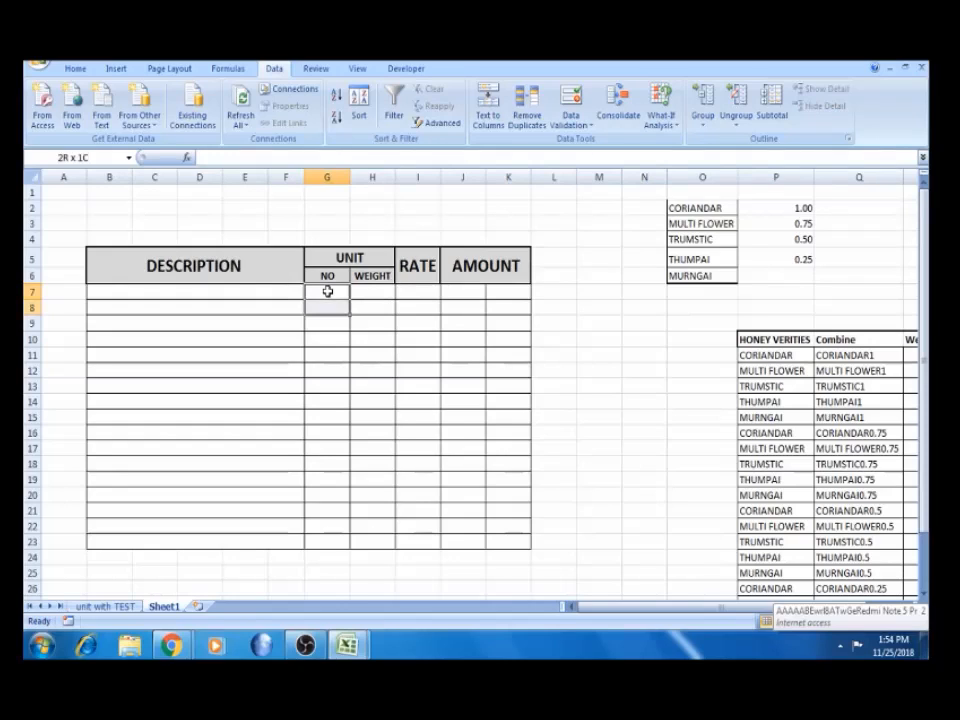
{"action": "key", "text": "shift+Down"}
{"action": "key", "text": "shift+Down"}
{"action": "key", "text": "shift+Down"}
{"action": "key", "text": "shift+Down"}
{"action": "key", "text": "shift+Down"}
{"action": "key", "text": "shift+Down"}
{"action": "key", "text": "shift+Down"}
{"action": "key", "text": "shift+Down"}
{"action": "key", "text": "shift+Down"}
{"action": "key", "text": "shift+Down"}
{"action": "key", "text": "shift+Down"}
{"action": "key", "text": "shift+Down"}
{"action": "key", "text": "shift+Down"}
{"action": "key", "text": "shift+Down"}
{"action": "key", "text": "shift+Down"}
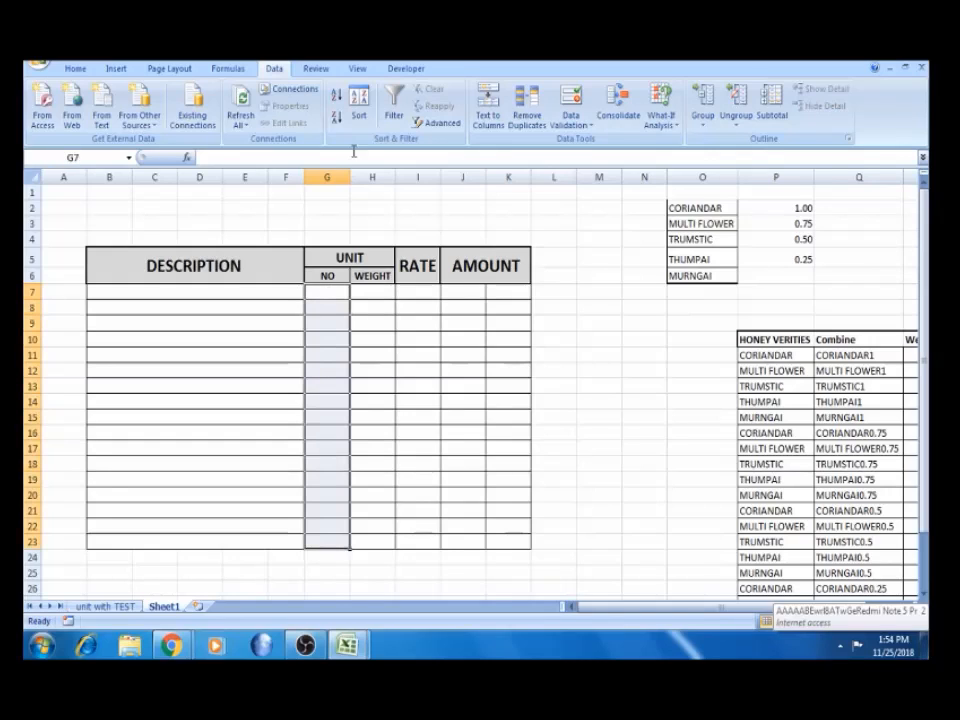
{"action": "left_click", "coordinate": [576, 122]}
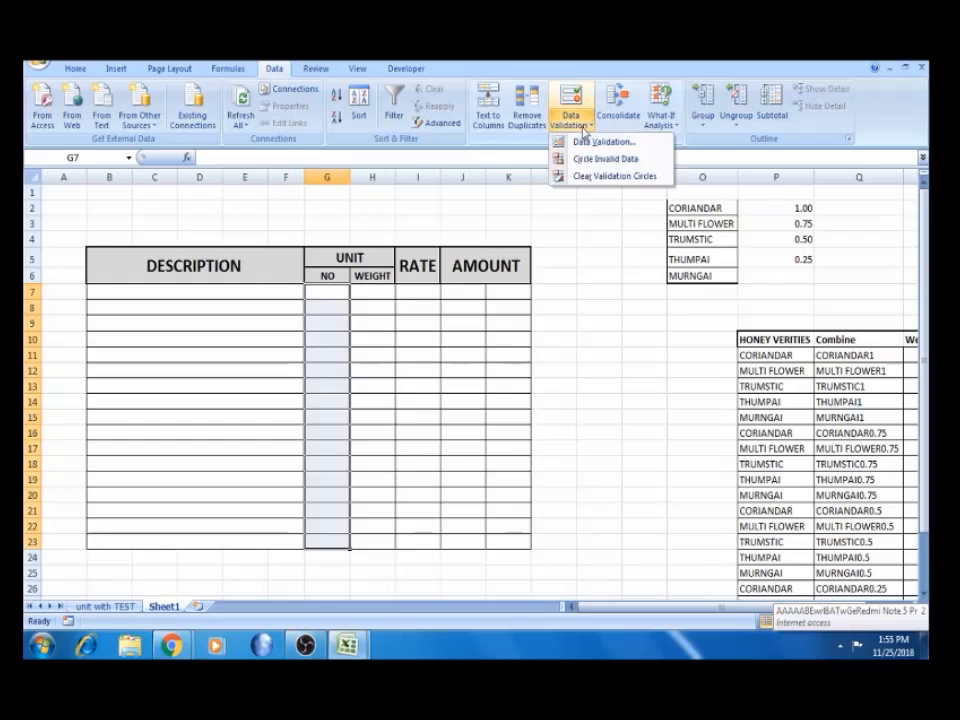
{"action": "left_click", "coordinate": [600, 142]}
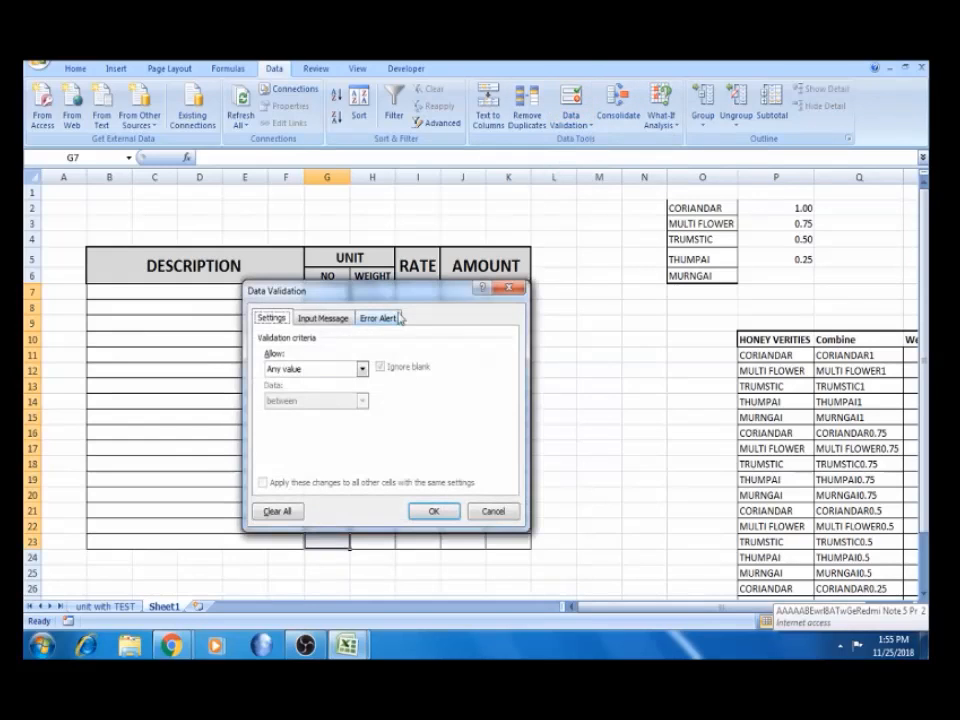
{"action": "left_click", "coordinate": [362, 369]}
{"action": "left_click", "coordinate": [300, 413]}
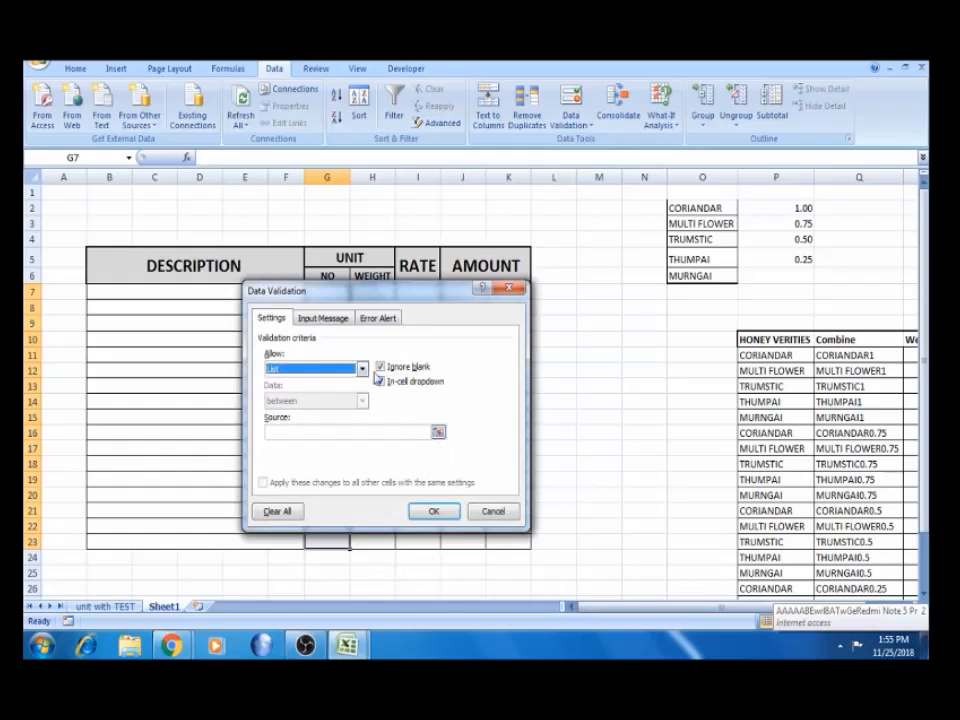
{"action": "left_click", "coordinate": [362, 369]}
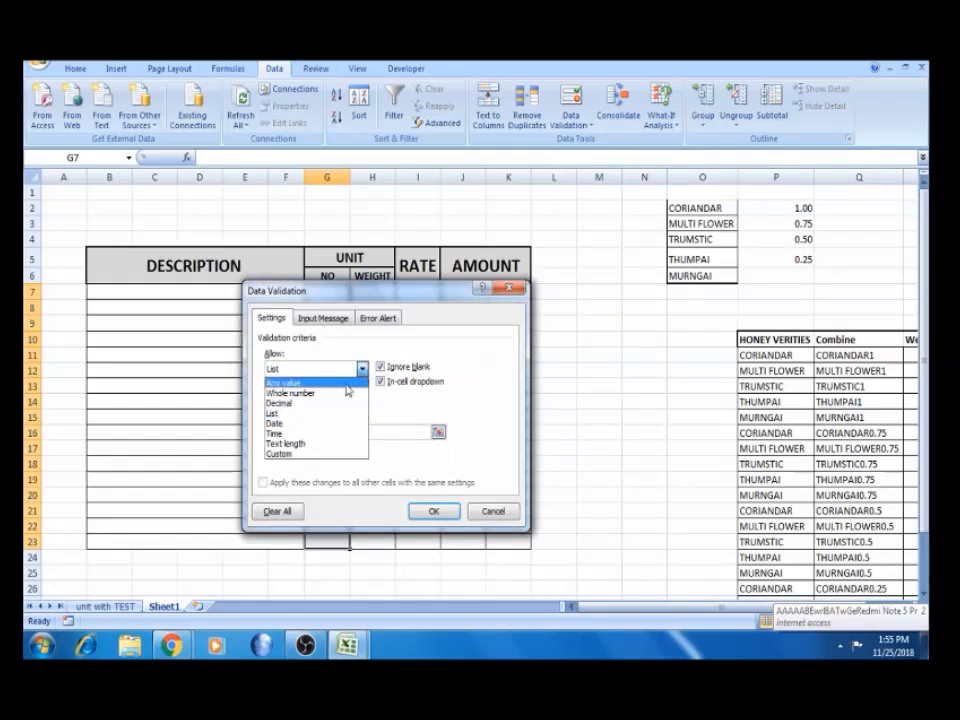
{"action": "left_click", "coordinate": [330, 394]}
{"action": "left_click", "coordinate": [362, 369]}
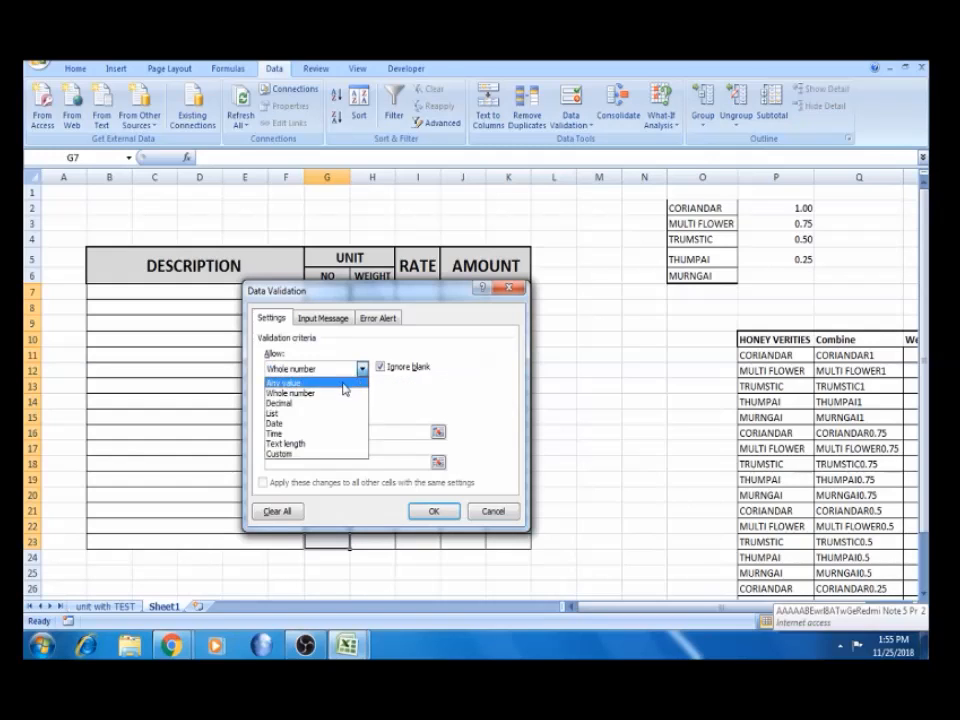
{"action": "left_click", "coordinate": [343, 383]}
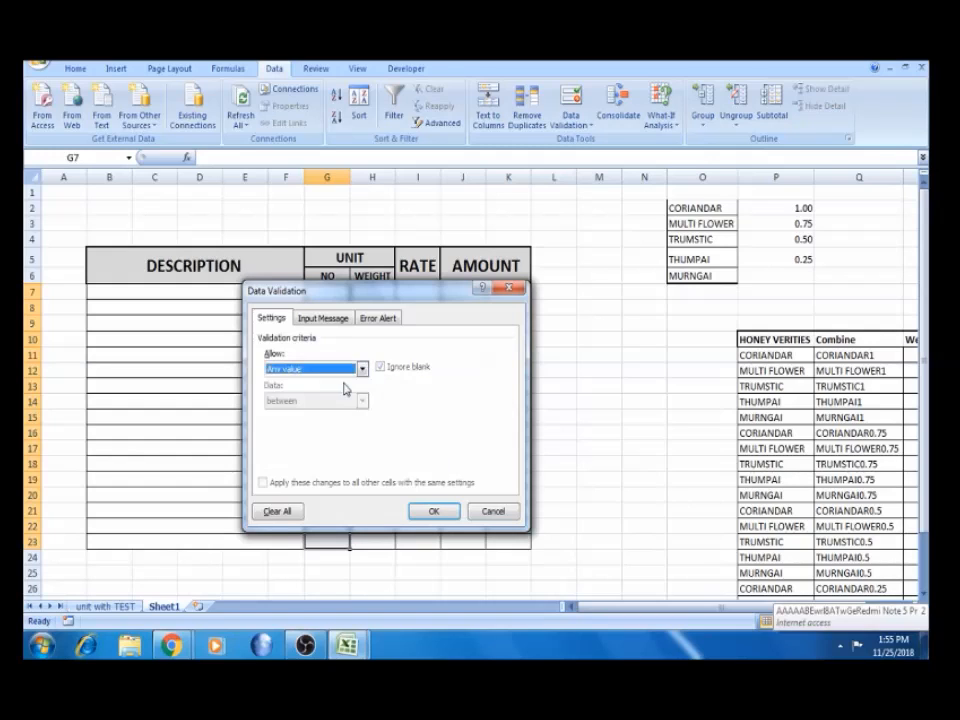
{"action": "left_click", "coordinate": [428, 513]}
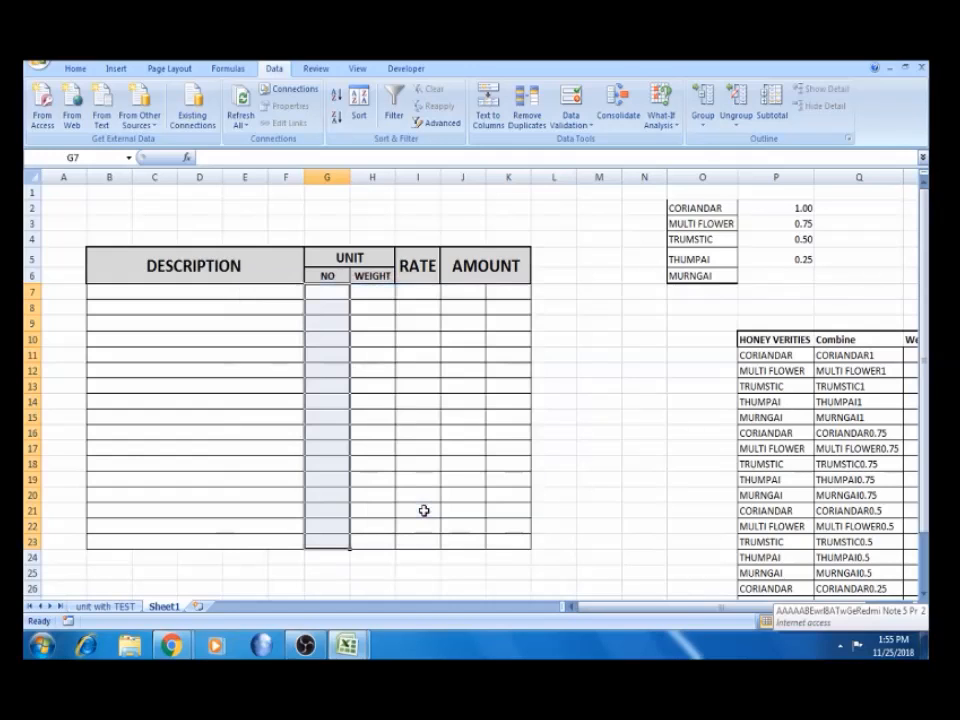
Add a list validation to the first WEIGHT cell, H7, with =$P$2:$P$8 as its source
{"action": "left_click", "coordinate": [385, 297]}
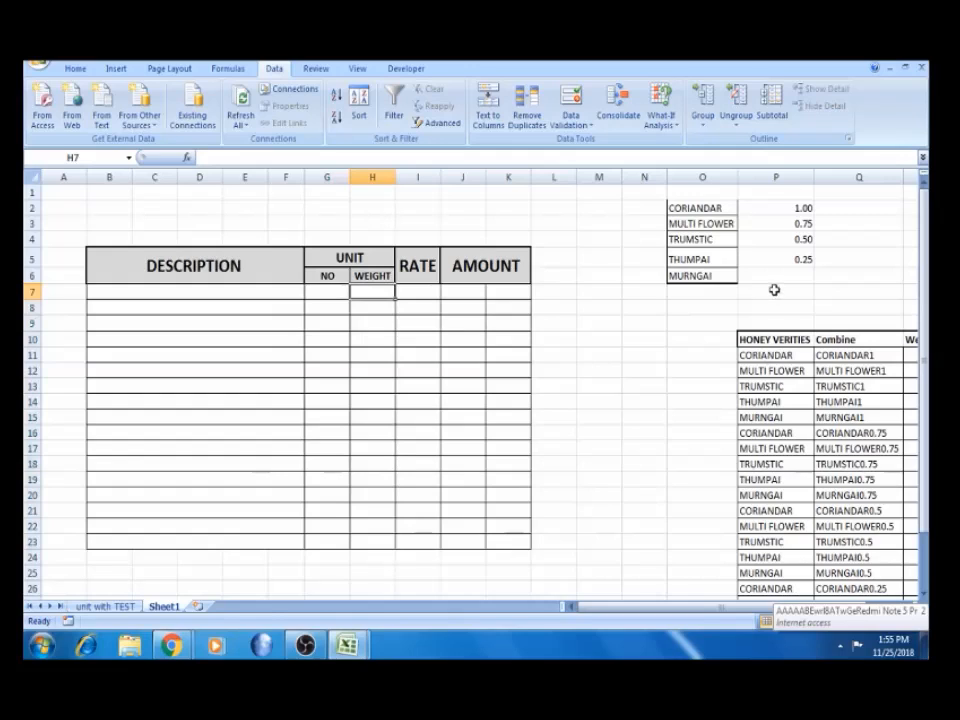
{"action": "left_click", "coordinate": [805, 207]}
{"action": "key", "text": "Down"}
{"action": "key", "text": "Down"}
{"action": "key", "text": "Up"}
{"action": "left_click", "coordinate": [385, 291]}
{"action": "left_click", "coordinate": [567, 128]}
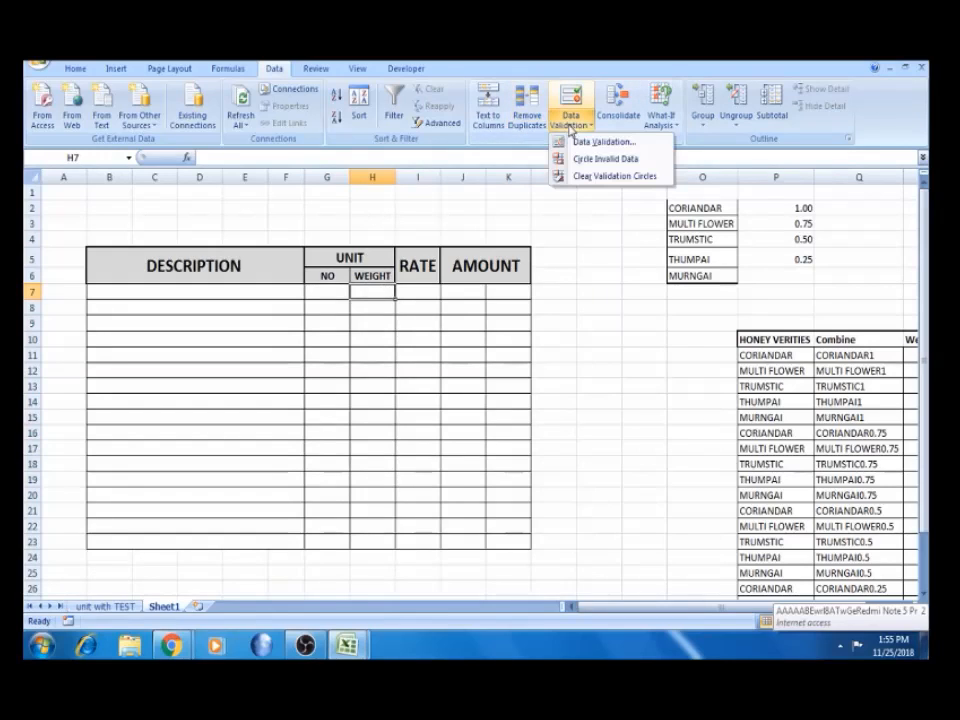
{"action": "left_click", "coordinate": [578, 140]}
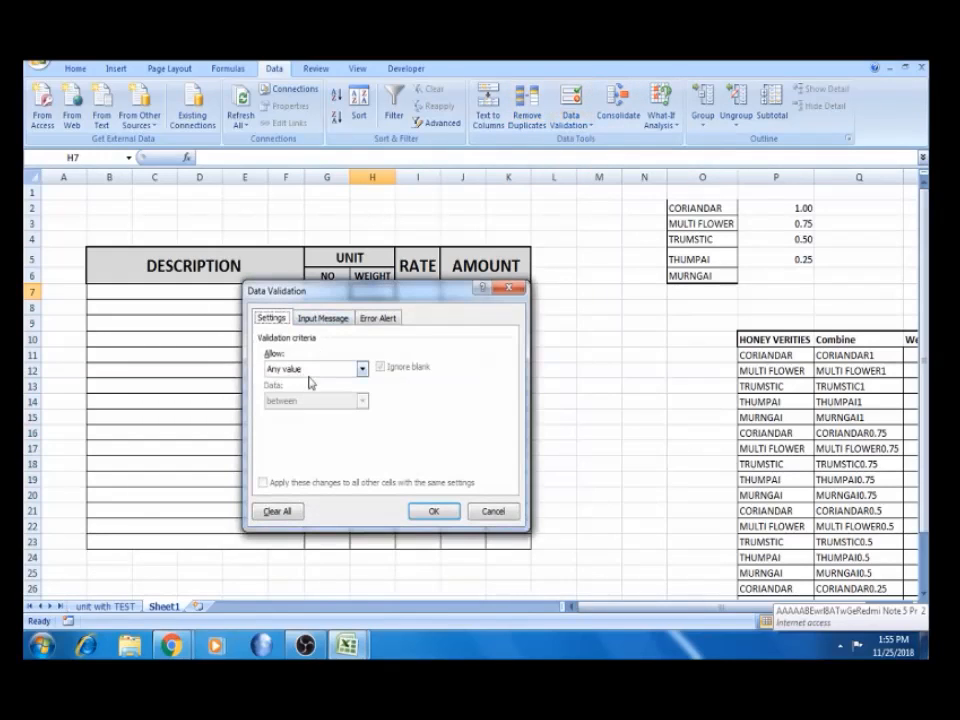
{"action": "left_click", "coordinate": [312, 369]}
{"action": "left_click", "coordinate": [295, 415]}
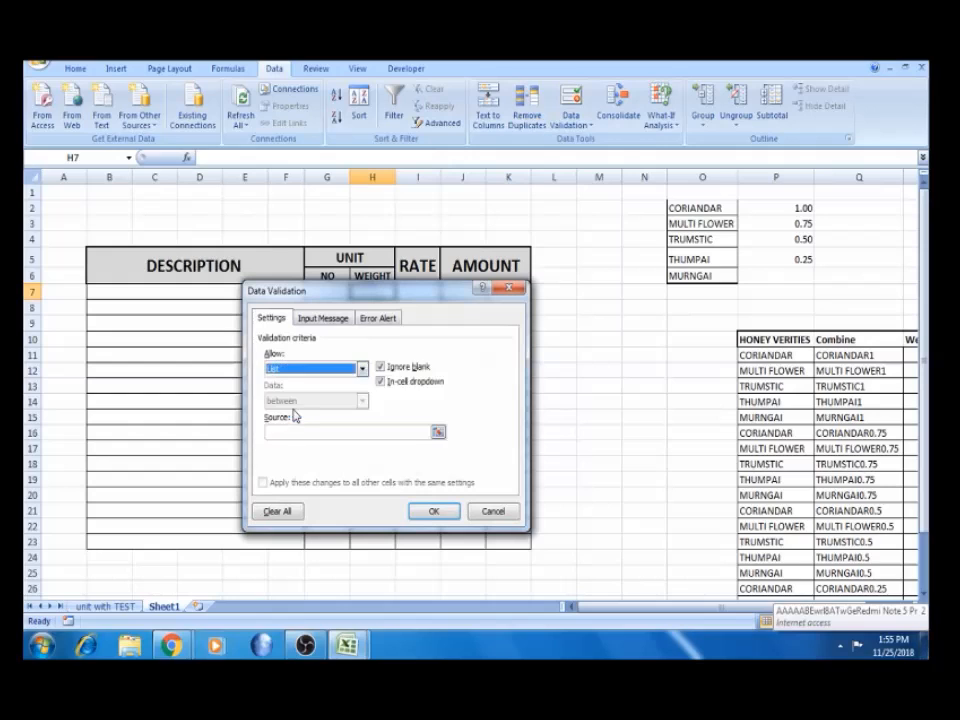
{"action": "left_click", "coordinate": [438, 433]}
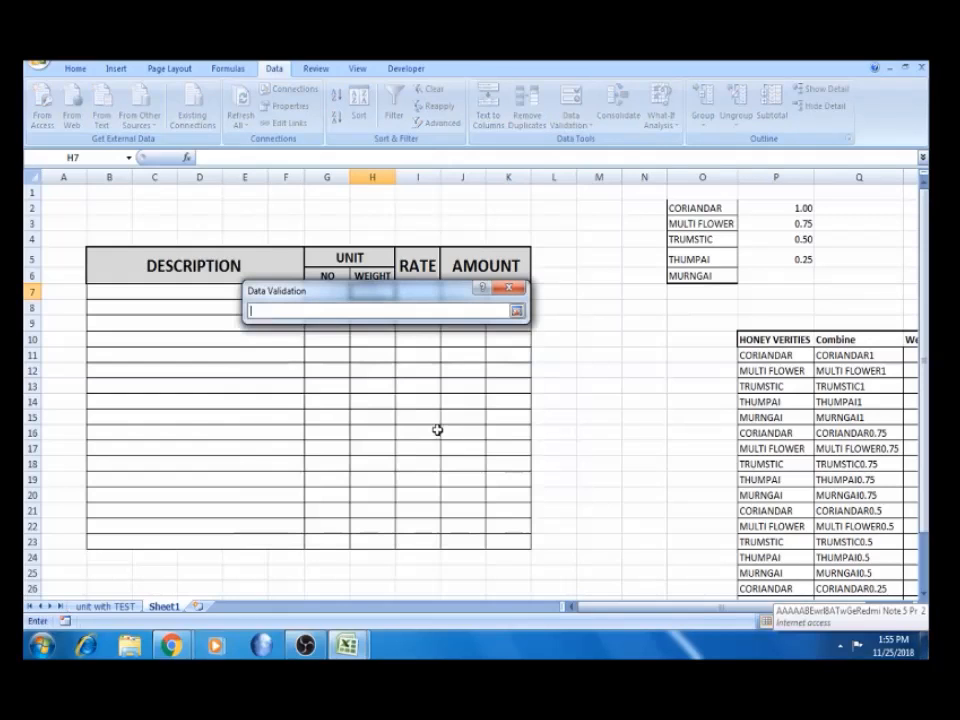
{"action": "left_click", "coordinate": [789, 205]}
{"action": "key", "text": "shift+Down"}
{"action": "key", "text": "shift+Down"}
{"action": "key", "text": "shift+Down"}
{"action": "key", "text": "shift+Down"}
{"action": "key", "text": "shift+Down"}
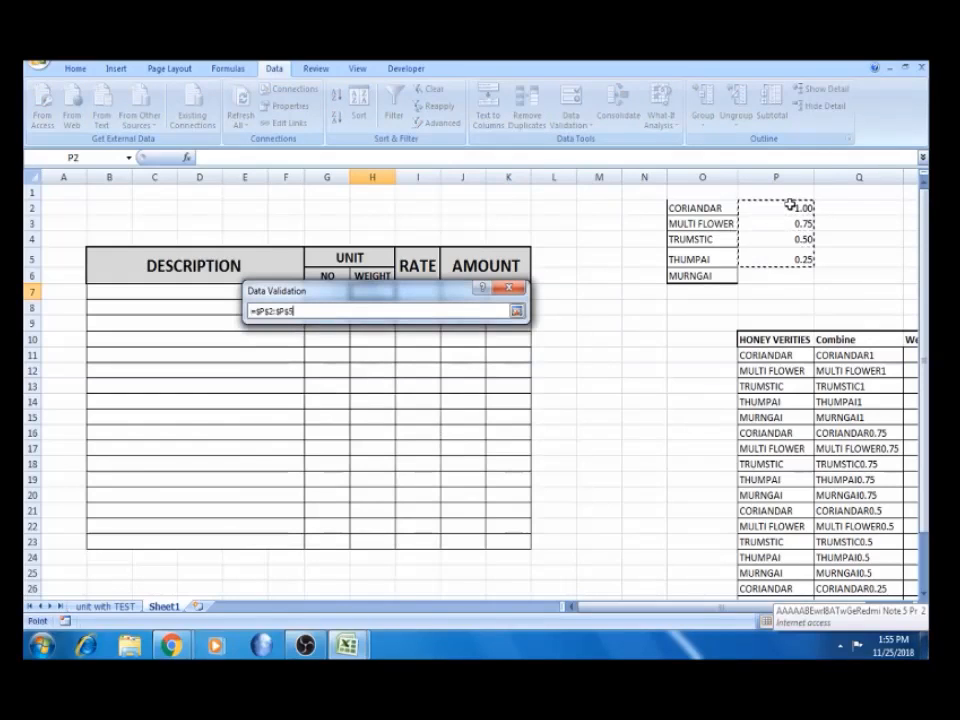
{"action": "key", "text": "shift+Down"}
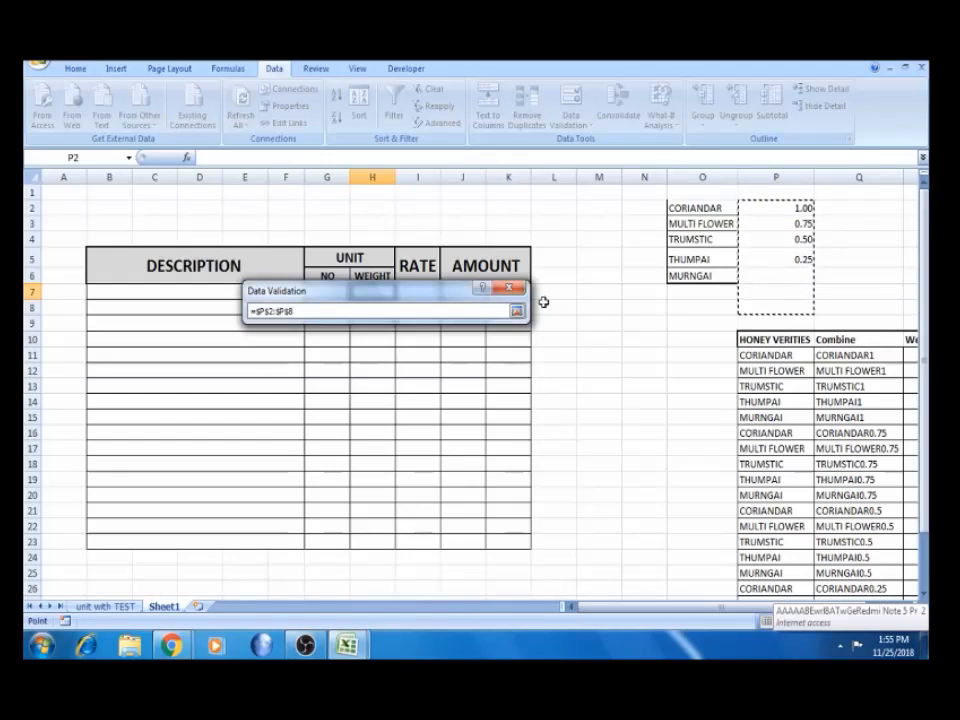
{"action": "left_click", "coordinate": [516, 311]}
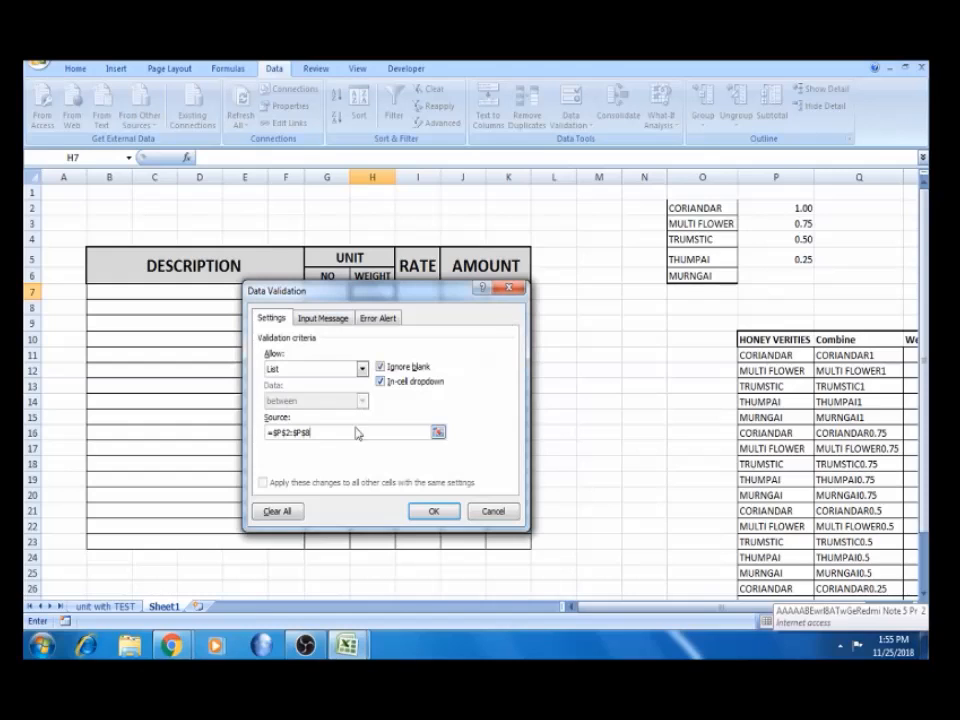
{"action": "left_click", "coordinate": [431, 511]}
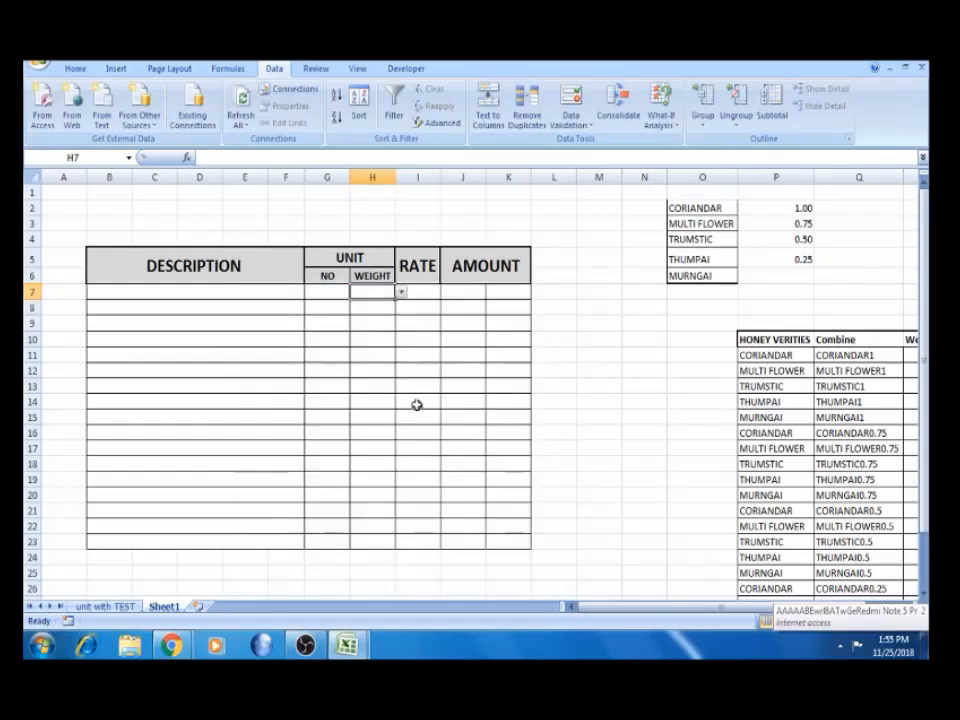
Check the weight drop-down in H7 and fill it down the WEIGHT column to row 23
{"action": "left_click", "coordinate": [401, 292]}
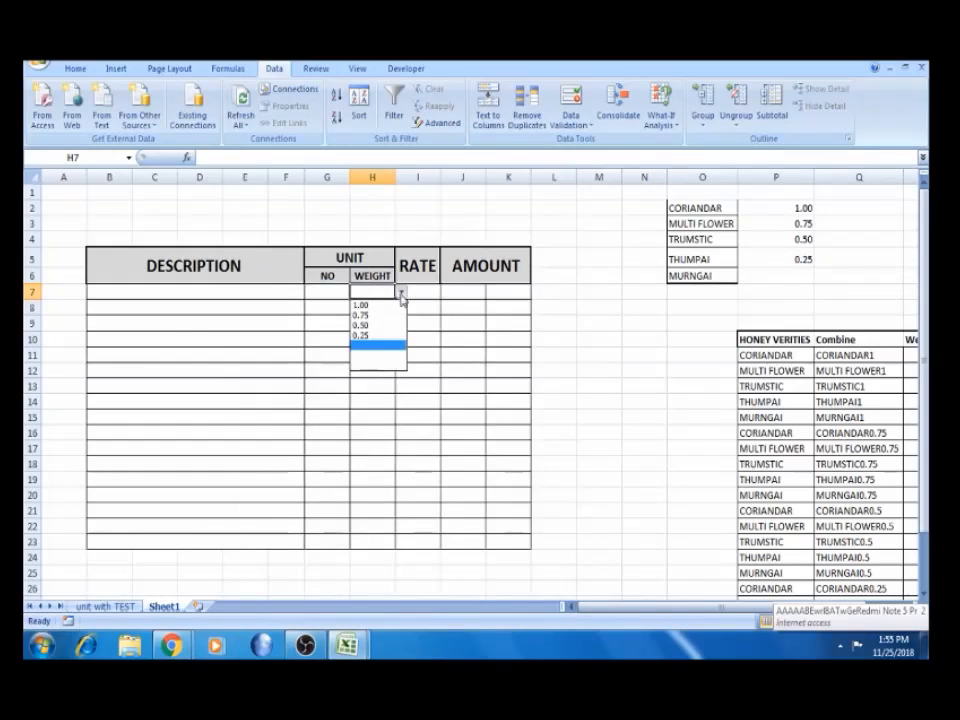
{"action": "left_click", "coordinate": [402, 297]}
{"action": "key", "text": "shift+Down"}
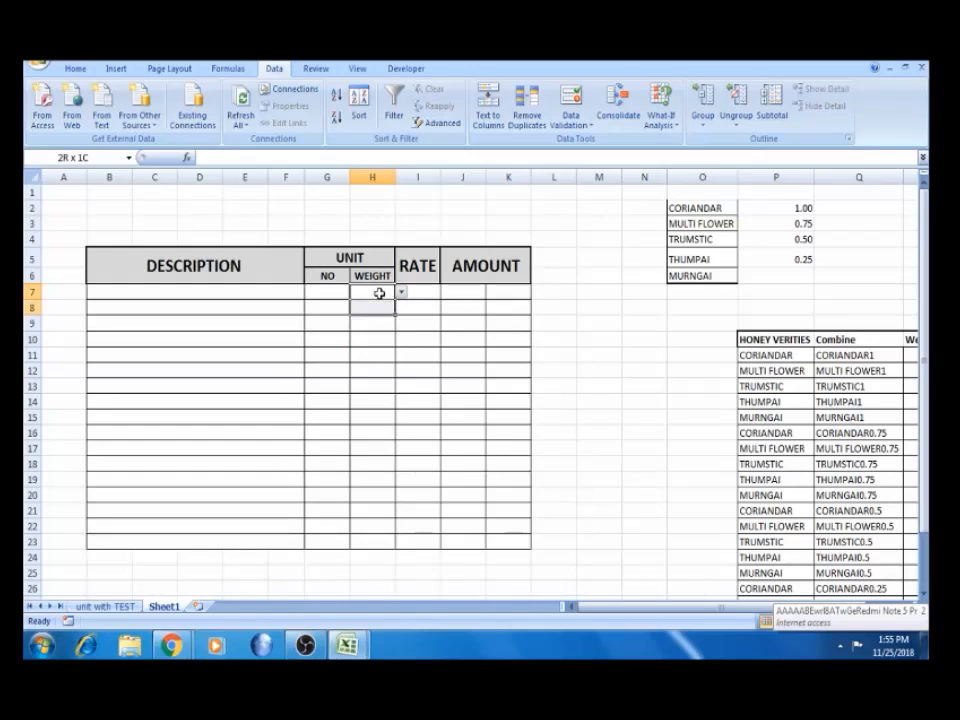
{"action": "key", "text": "shift+Down"}
{"action": "key", "text": "shift+Down"}
{"action": "key", "text": "shift+Down"}
{"action": "key", "text": "shift+Down"}
{"action": "key", "text": "shift+Down"}
{"action": "key", "text": "shift+Down"}
{"action": "key", "text": "shift+Down"}
{"action": "key", "text": "shift+Down"}
{"action": "key", "text": "shift+Down"}
{"action": "key", "text": "shift+Down"}
{"action": "key", "text": "shift+Down"}
{"action": "key", "text": "shift+Down"}
{"action": "key", "text": "shift+Down"}
{"action": "key", "text": "shift+Down"}
{"action": "key", "text": "shift+Down"}
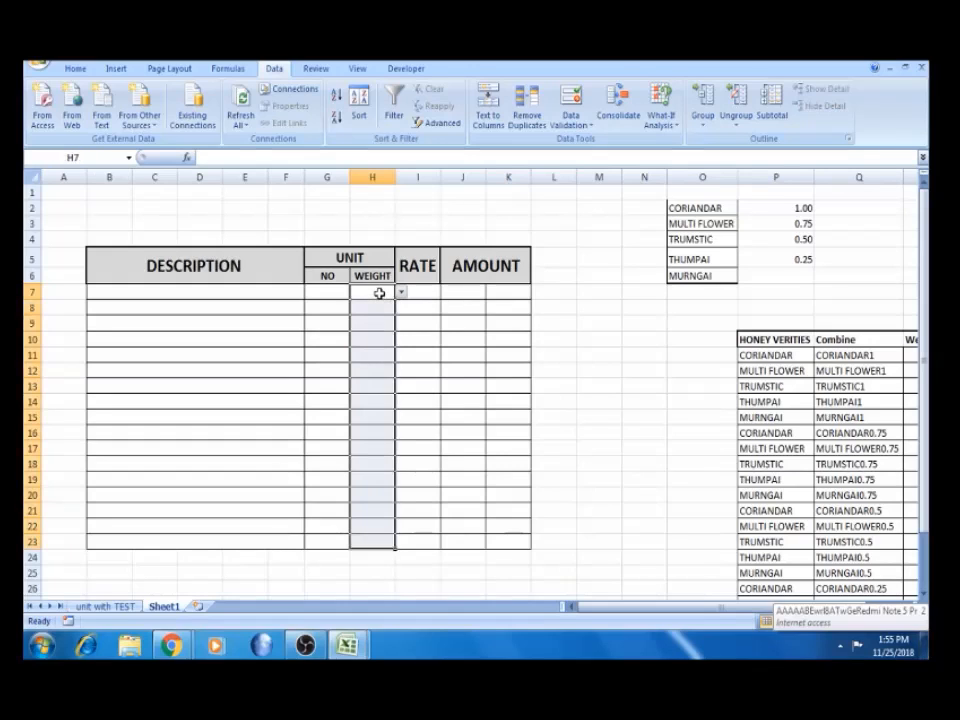
Check that the WEIGHT cell in row 8 offers the drop-down, and select the first RATE cell, I7
{"action": "left_click", "coordinate": [384, 309]}
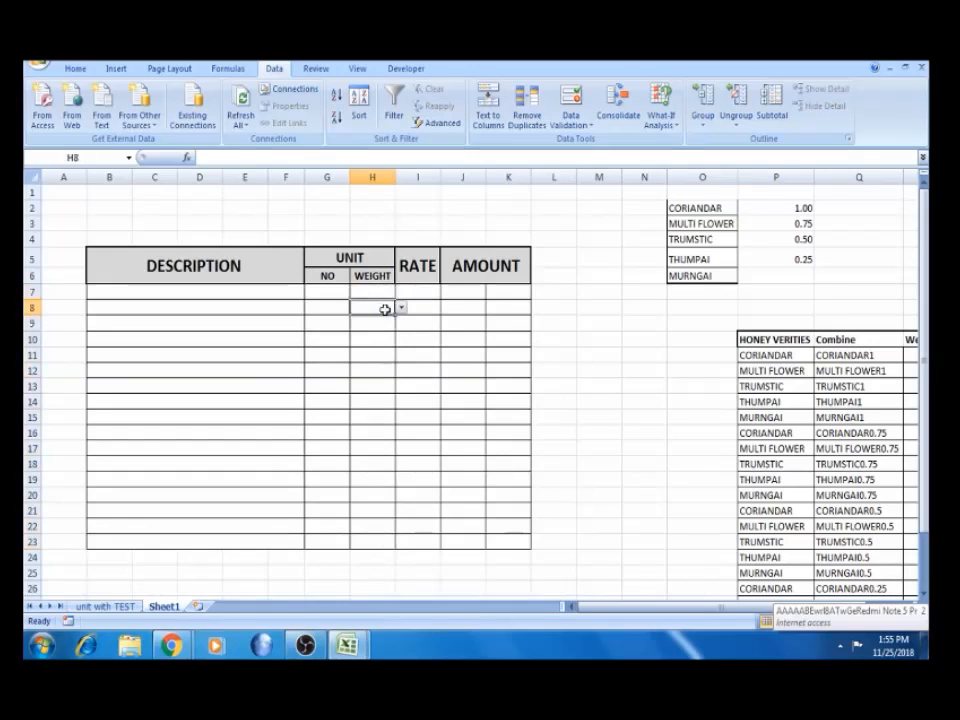
{"action": "left_click", "coordinate": [401, 307]}
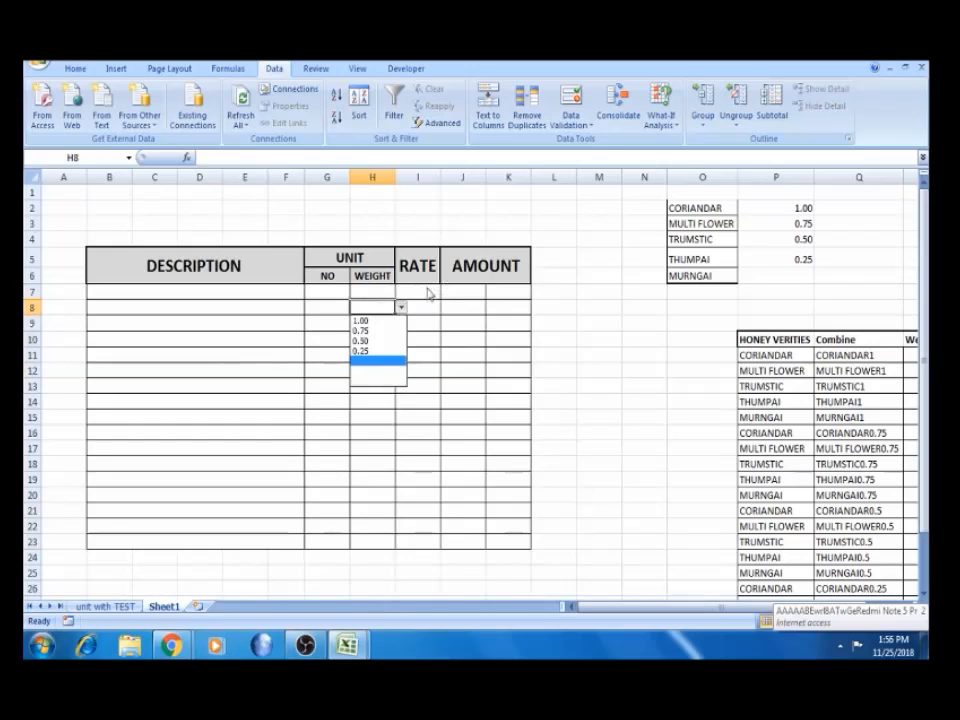
{"action": "left_click", "coordinate": [424, 290]}
{"action": "left_click", "coordinate": [424, 290]}
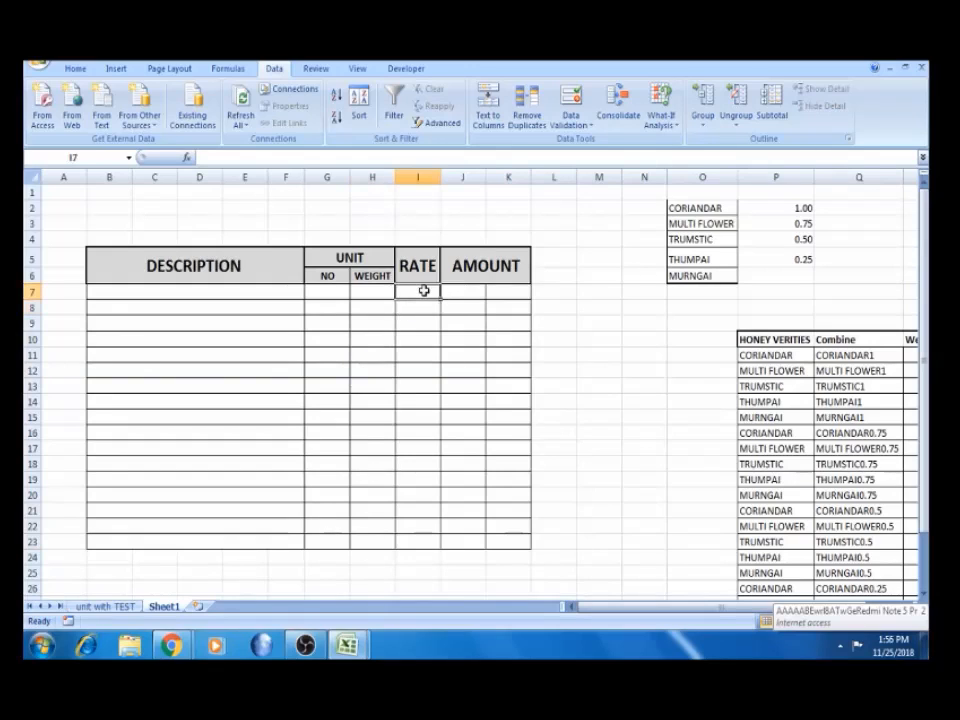
Examine the Weight and RATE columns of the honey lookup table, and return to the first RATE cell, I7
{"action": "key", "text": "Right"}
{"action": "key", "text": "Left"}
{"action": "key", "text": "Right"}
{"action": "key", "text": "Right"}
{"action": "key", "text": "Left"}
{"action": "key", "text": "Left"}
{"action": "key", "text": "Right"}
{"action": "key", "text": "Right"}
{"action": "key", "text": "Right"}
{"action": "key", "text": "Right"}
{"action": "key", "text": "Right"}
{"action": "key", "text": "Right"}
{"action": "key", "text": "Right"}
{"action": "key", "text": "Right"}
{"action": "key", "text": "Right"}
{"action": "key", "text": "Right"}
{"action": "key", "text": "Right"}
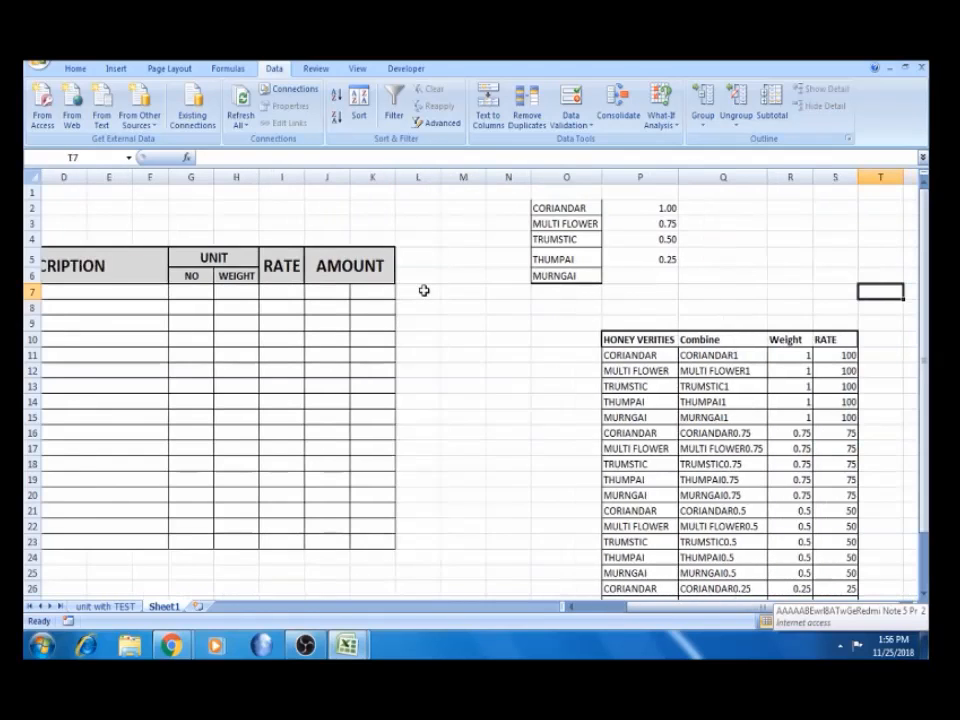
{"action": "key", "text": "Down"}
{"action": "key", "text": "Down"}
{"action": "key", "text": "Down"}
{"action": "key", "text": "Down"}
{"action": "key", "text": "Left"}
{"action": "key", "text": "Left"}
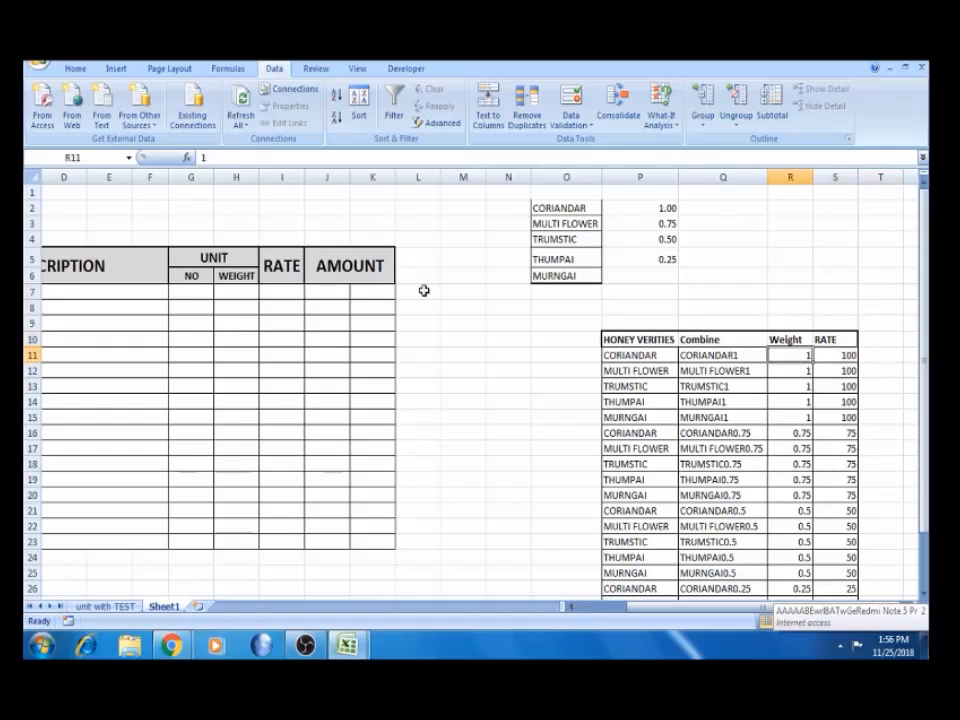
{"action": "key", "text": "Left"}
{"action": "key", "text": "Left"}
{"action": "key", "text": "Left"}
{"action": "key", "text": "Left"}
{"action": "key", "text": "Left"}
{"action": "key", "text": "Left"}
{"action": "key", "text": "Left"}
{"action": "key", "text": "Left"}
{"action": "key", "text": "Left"}
{"action": "key", "text": "Left"}
{"action": "key", "text": "Left"}
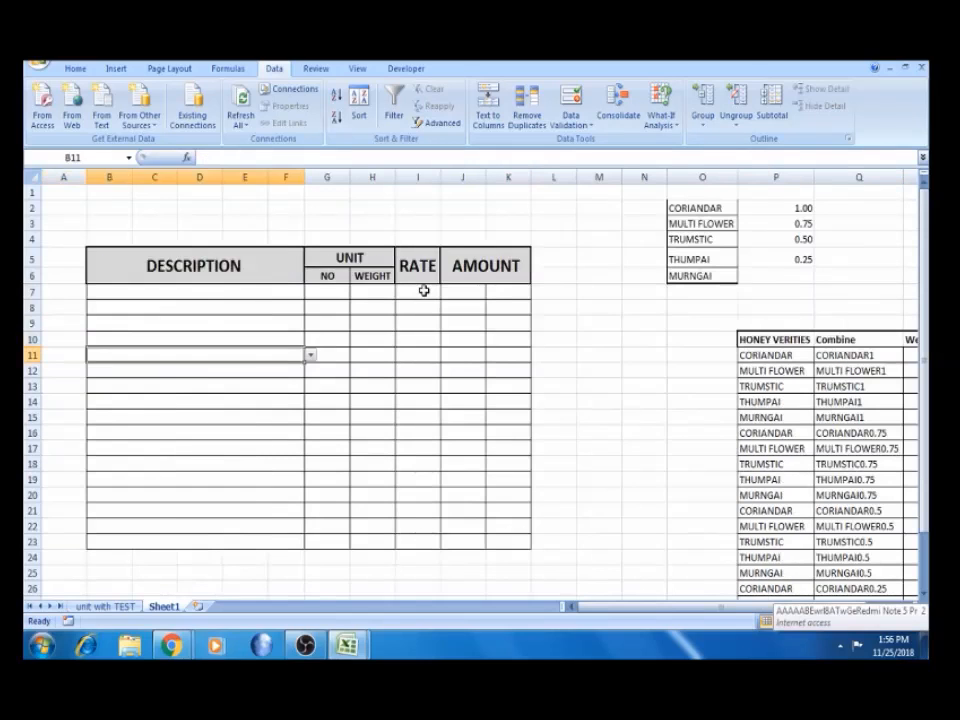
{"action": "key", "text": "Right"}
{"action": "key", "text": "Right"}
{"action": "key", "text": "Up"}
{"action": "key", "text": "Up"}
{"action": "key", "text": "Up"}
{"action": "key", "text": "Up"}
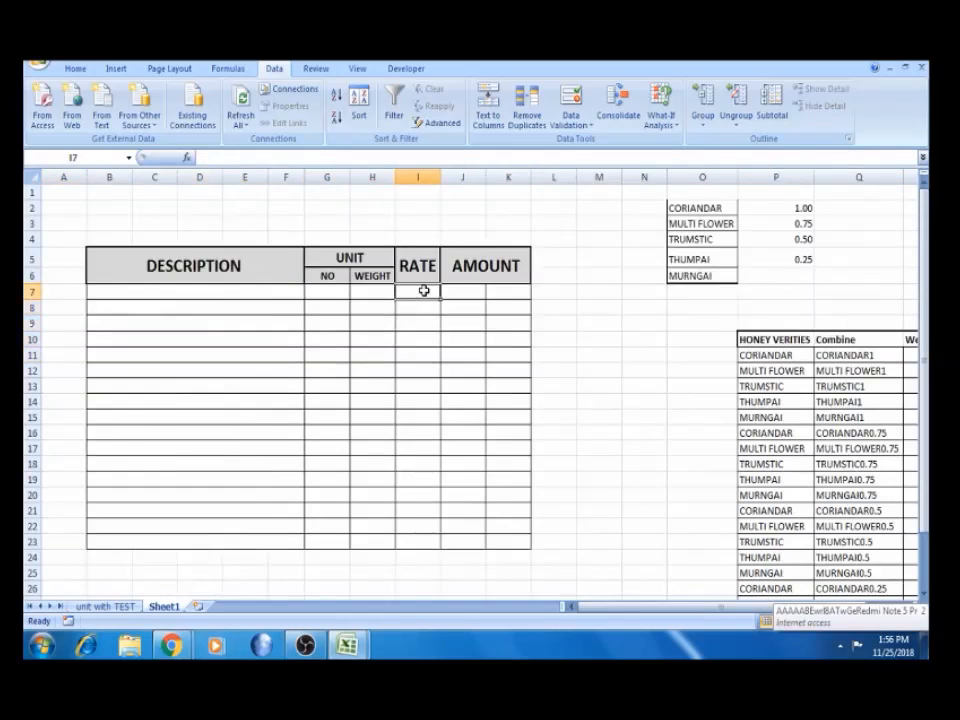
Go over the lookup table's varieties and Combine keys alongside their weights and rates, and select the first description cell, B7
{"action": "key", "text": "Right"}
{"action": "key", "text": "Right"}
{"action": "key", "text": "Right"}
{"action": "key", "text": "Right"}
{"action": "key", "text": "Right"}
{"action": "key", "text": "Right"}
{"action": "key", "text": "Right"}
{"action": "key", "text": "Right"}
{"action": "key", "text": "Right"}
{"action": "key", "text": "Right"}
{"action": "key", "text": "Right"}
{"action": "key", "text": "Down"}
{"action": "key", "text": "Down"}
{"action": "key", "text": "Down"}
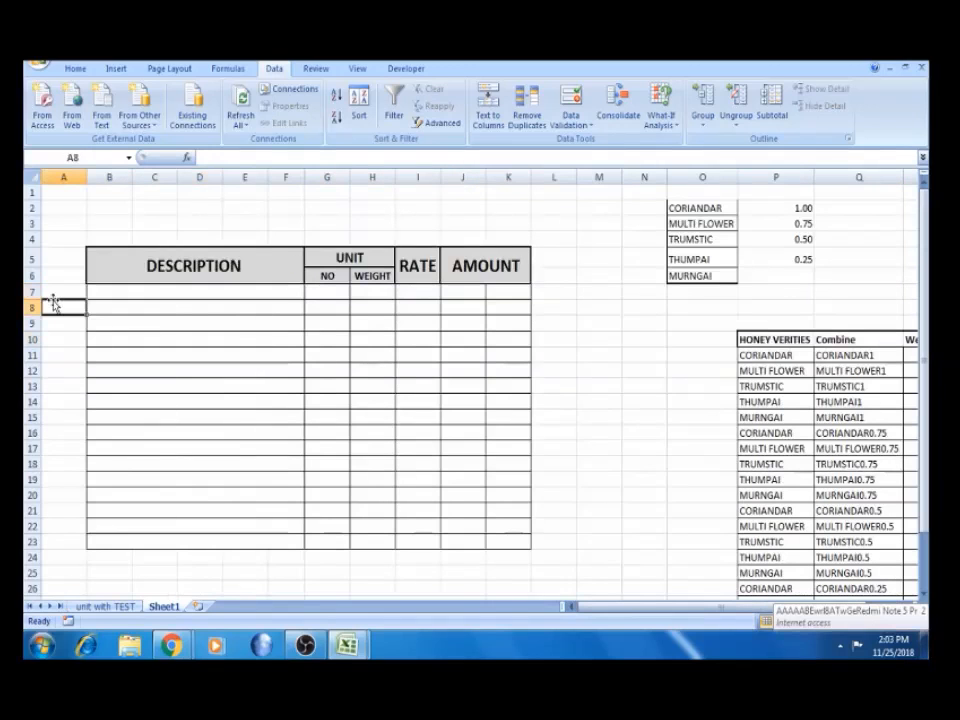
{"action": "left_click", "coordinate": [742, 388]}
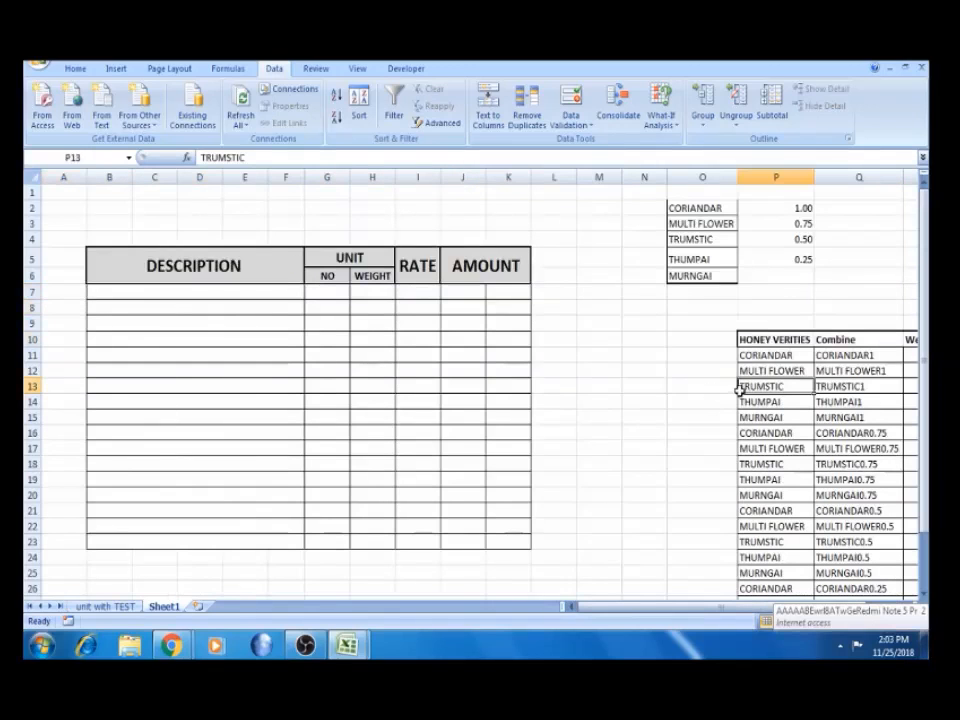
{"action": "key", "text": "Right"}
{"action": "key", "text": "Right"}
{"action": "key", "text": "Right"}
{"action": "key", "text": "Left"}
{"action": "key", "text": "Left"}
{"action": "key", "text": "Left"}
{"action": "key", "text": "Left"}
{"action": "key", "text": "Left"}
{"action": "key", "text": "Left"}
{"action": "key", "text": "Left"}
{"action": "key", "text": "Left"}
{"action": "key", "text": "Left"}
{"action": "key", "text": "Left"}
{"action": "key", "text": "Left"}
{"action": "key", "text": "Left"}
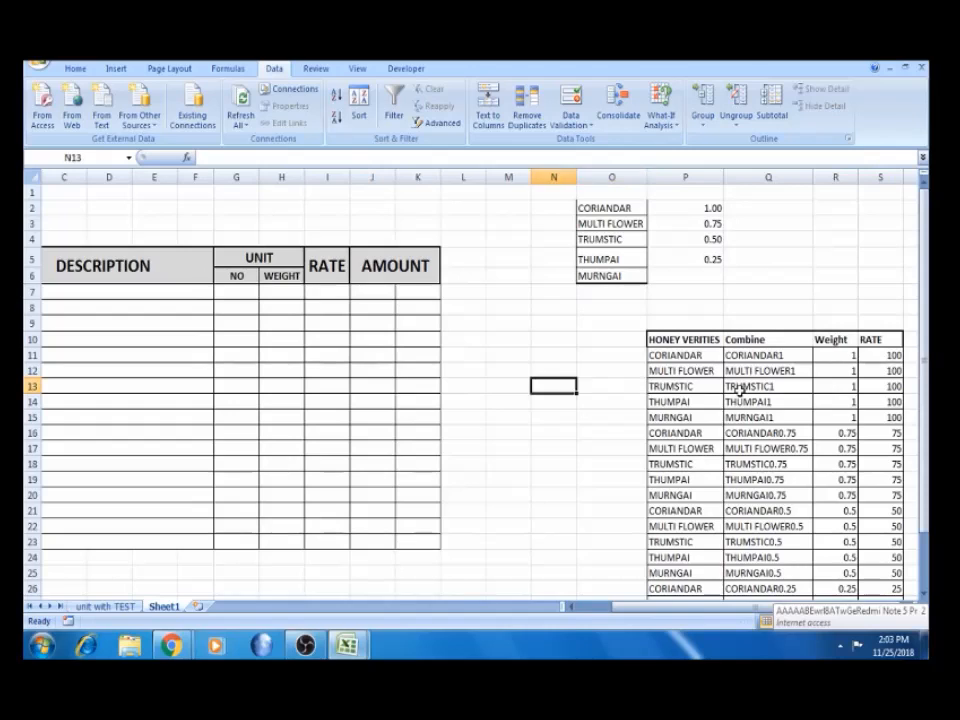
{"action": "key", "text": "Left"}
{"action": "key", "text": "Left"}
{"action": "key", "text": "Up"}
{"action": "key", "text": "Up"}
{"action": "key", "text": "Up"}
{"action": "key", "text": "Up"}
{"action": "key", "text": "Up"}
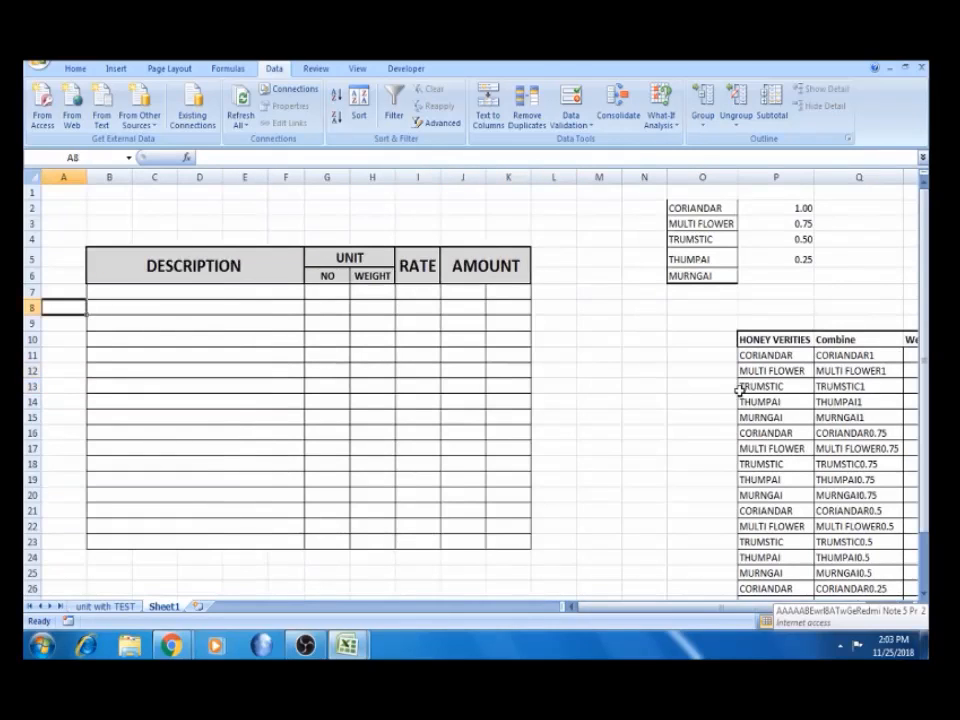
{"action": "key", "text": "Right"}
{"action": "key", "text": "Up"}
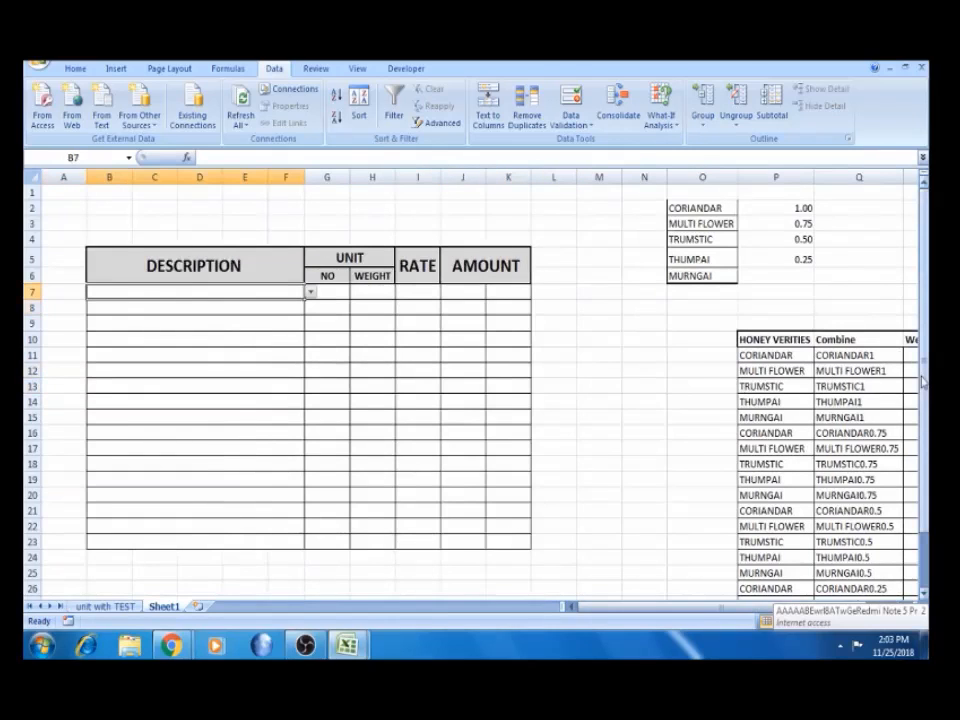
Fill the first item row with the MULTI FLOWER description from the list, quantity 4 and weight 0.50
{"action": "left_click", "coordinate": [317, 295]}
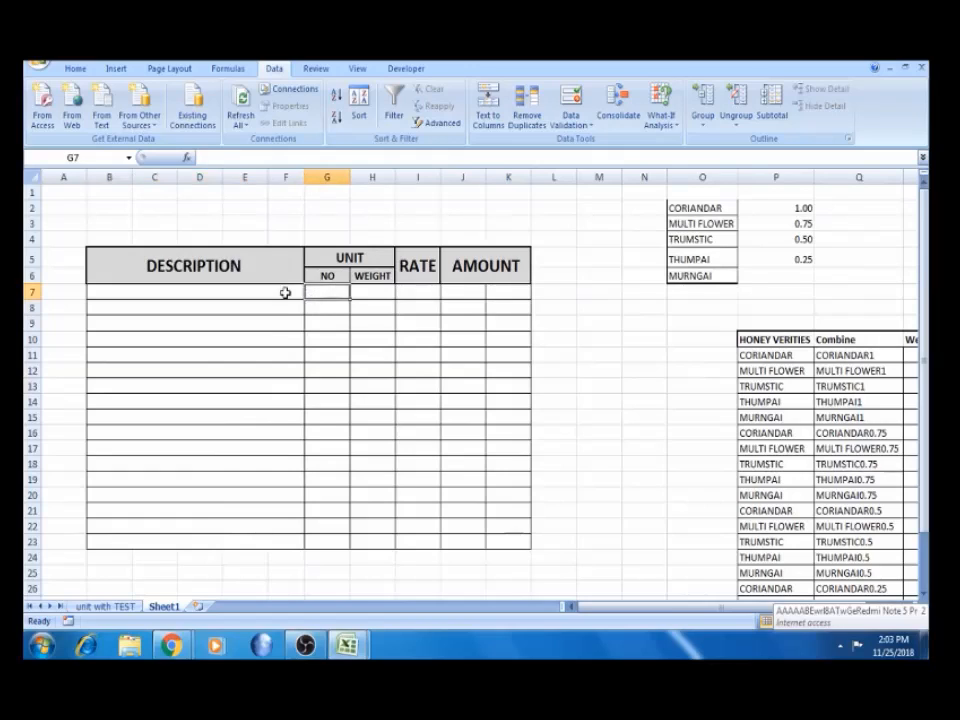
{"action": "left_click", "coordinate": [285, 291]}
{"action": "left_click", "coordinate": [312, 293]}
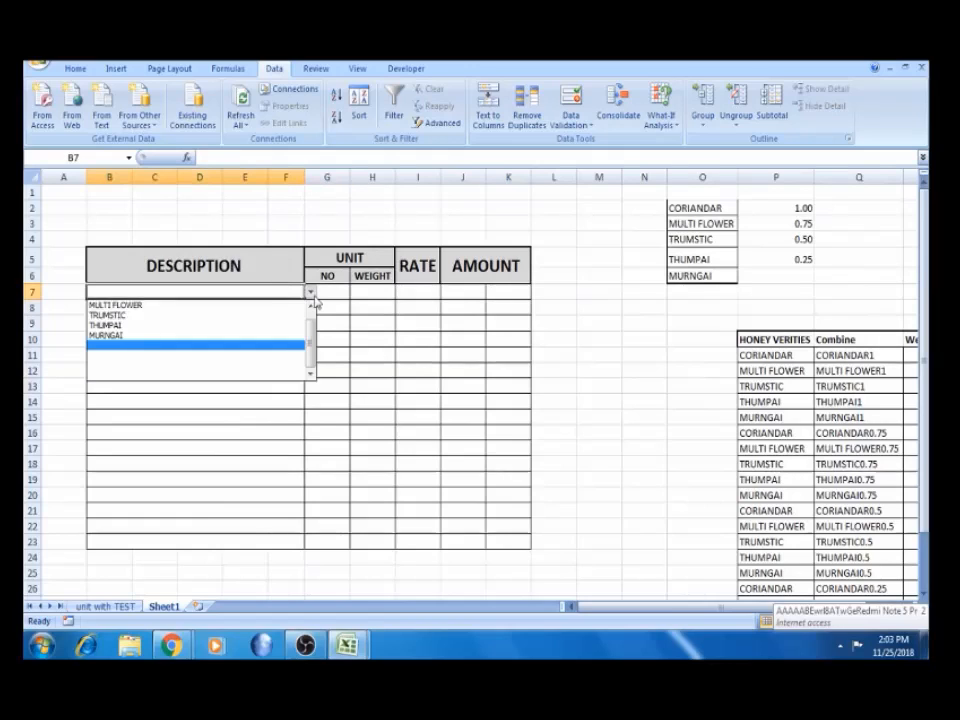
{"action": "left_click", "coordinate": [278, 312]}
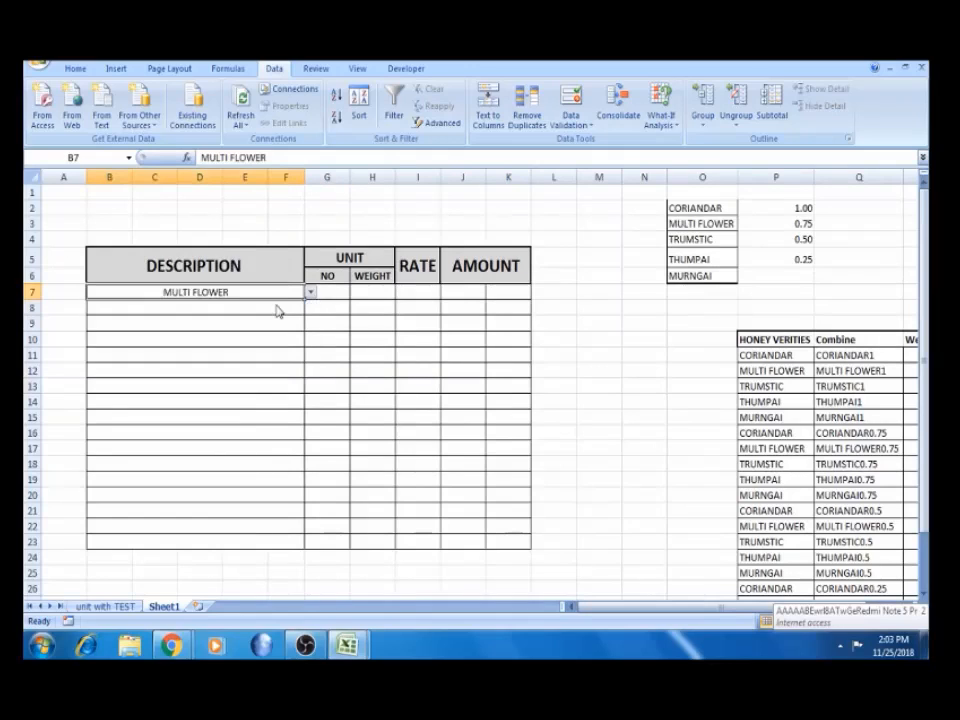
{"action": "left_click", "coordinate": [338, 291]}
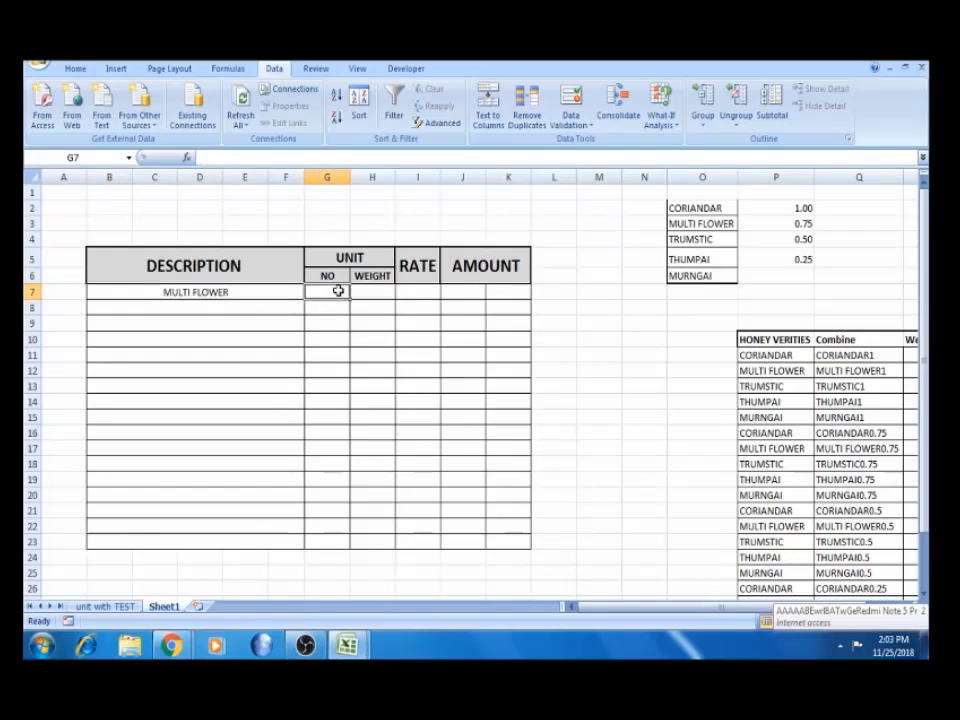
{"action": "type", "text": "4"}
{"action": "key", "text": "Tab"}
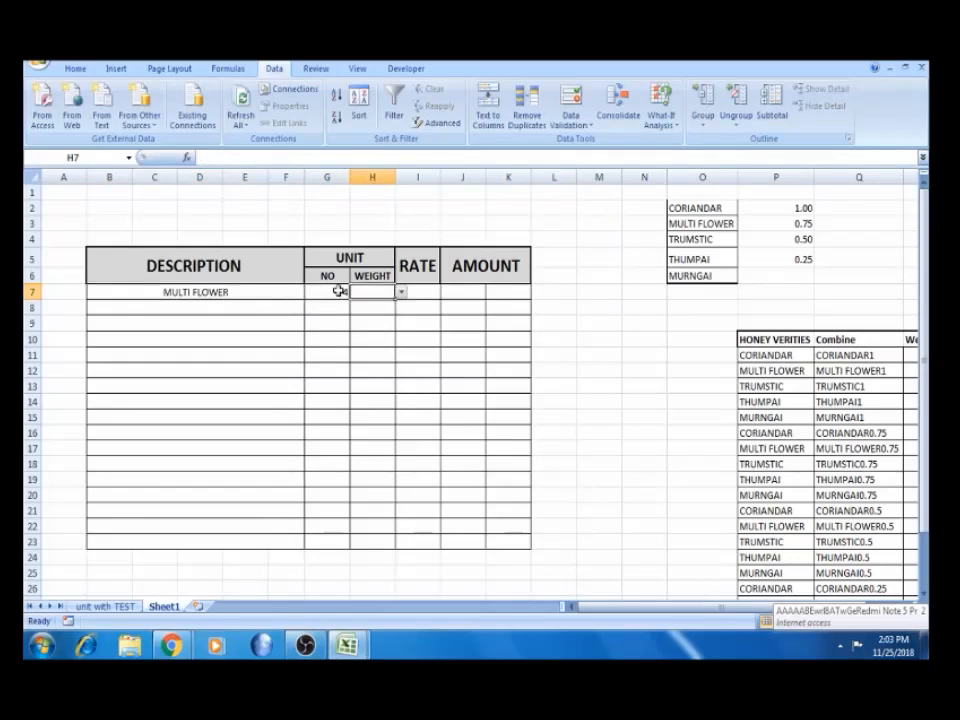
{"action": "left_click", "coordinate": [403, 294]}
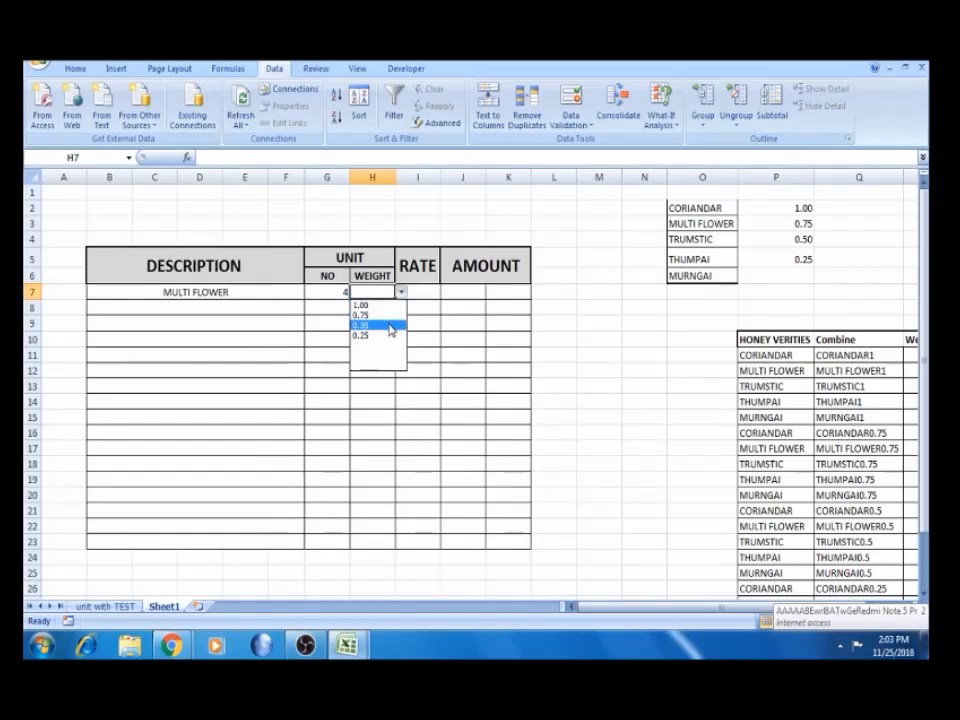
{"action": "left_click", "coordinate": [390, 326]}
Begin a VLOOKUP formula in RATE cell I7 that uses the joined description and weight, B7&H7, as its lookup value
{"action": "left_click", "coordinate": [429, 293]}
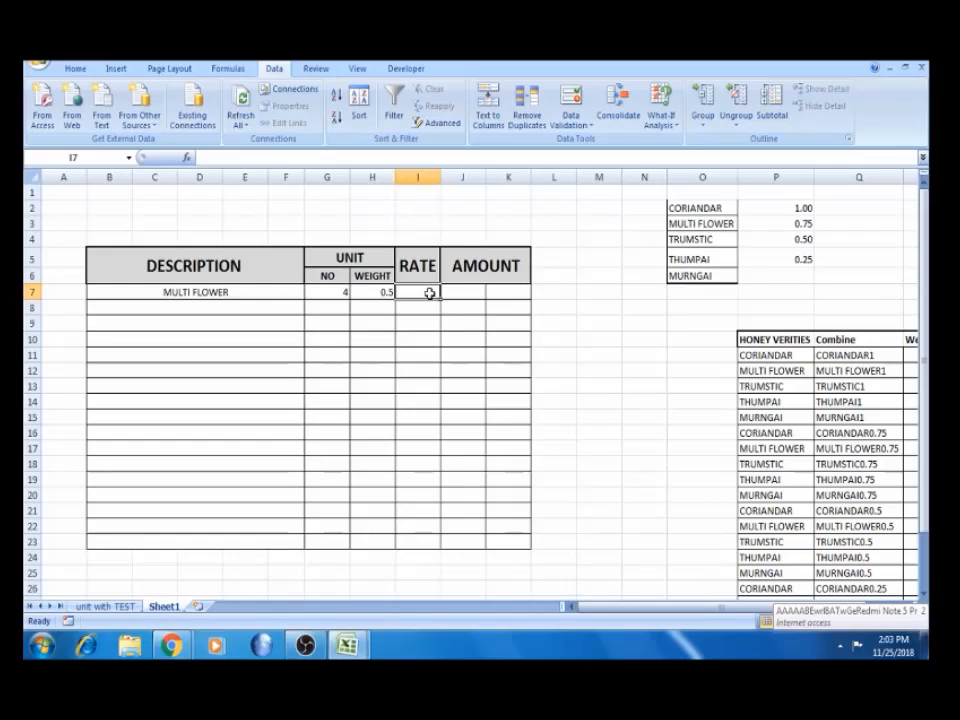
{"action": "left_click", "coordinate": [851, 356]}
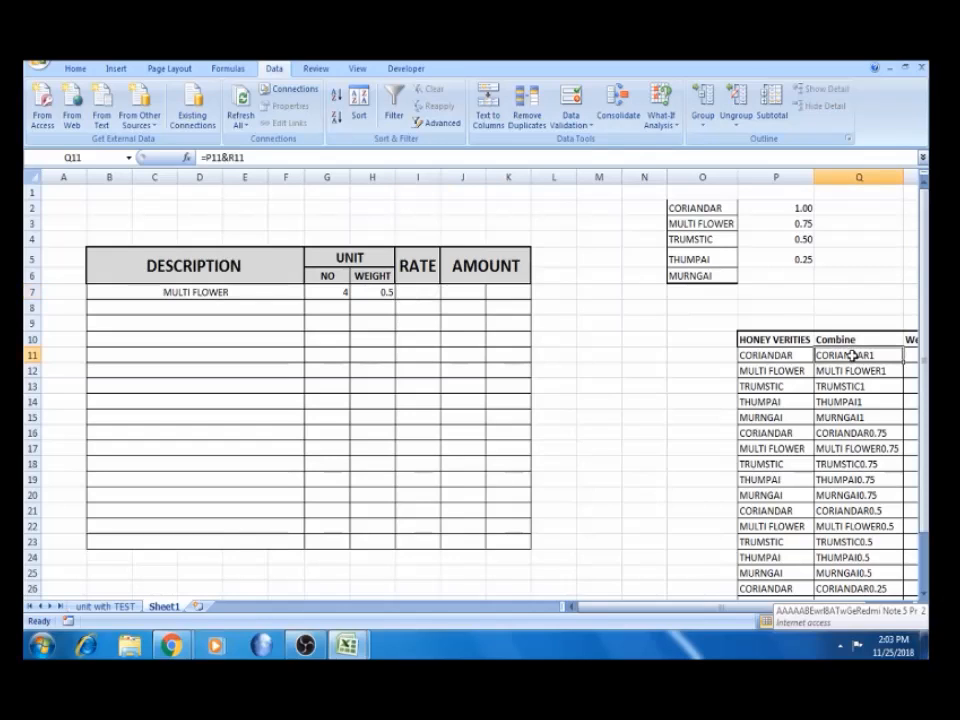
{"action": "left_click", "coordinate": [409, 293]}
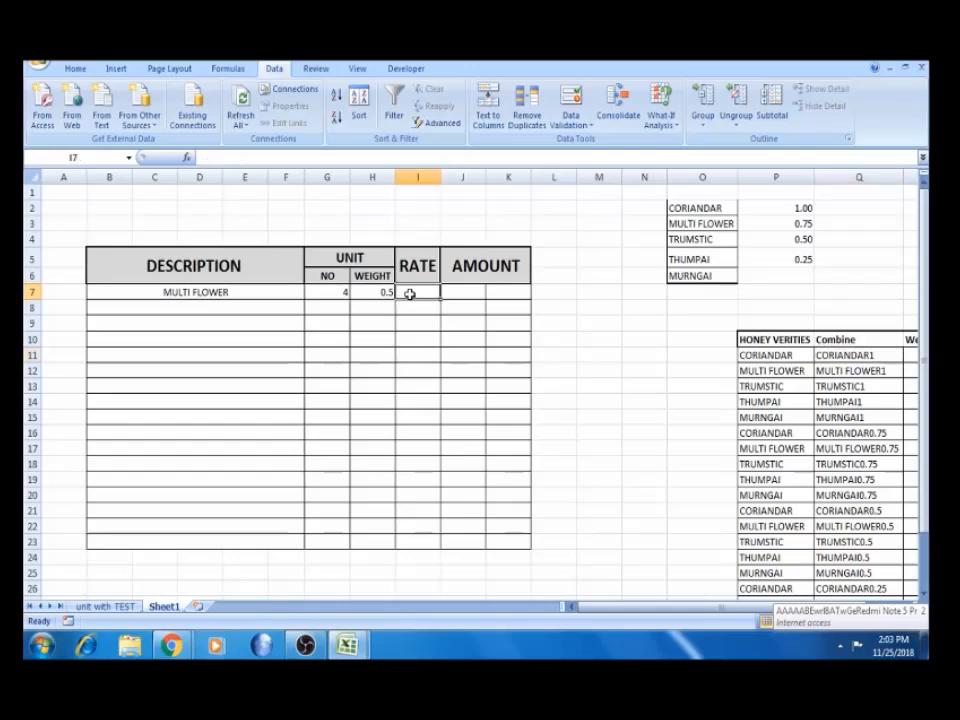
{"action": "type", "text": "="}
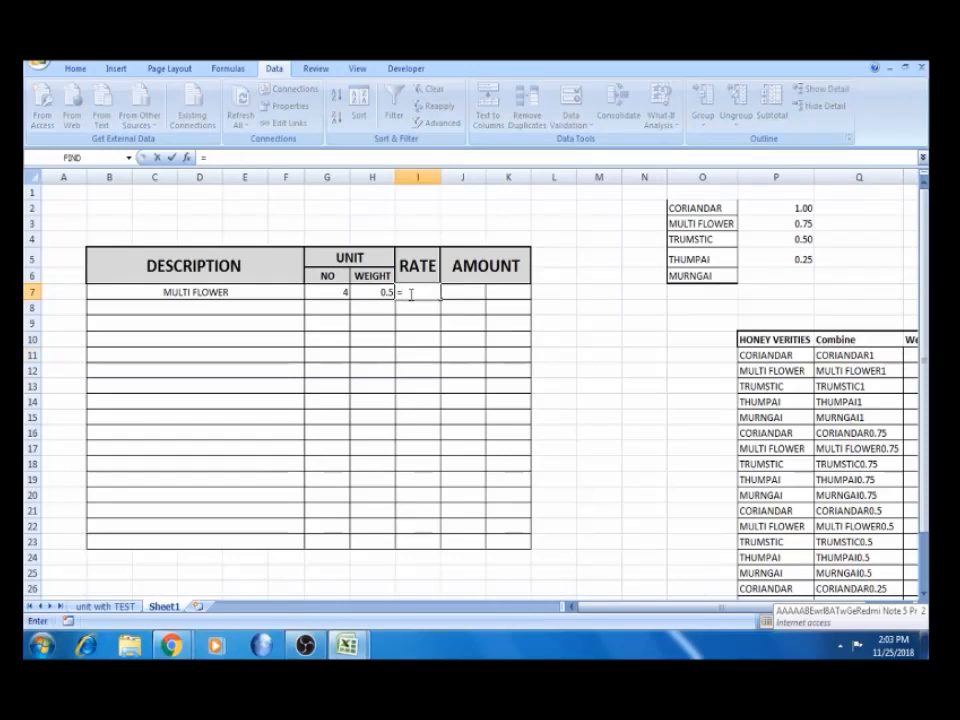
{"action": "type", "text": "V"}
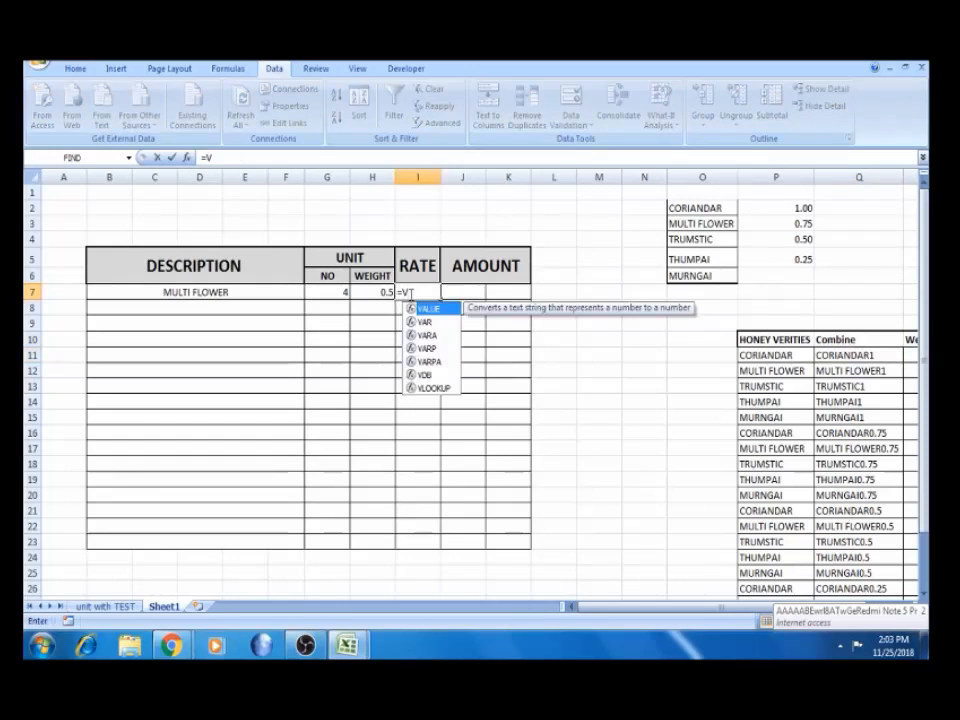
{"action": "type", "text": "L"}
{"action": "key", "text": "Tab"}
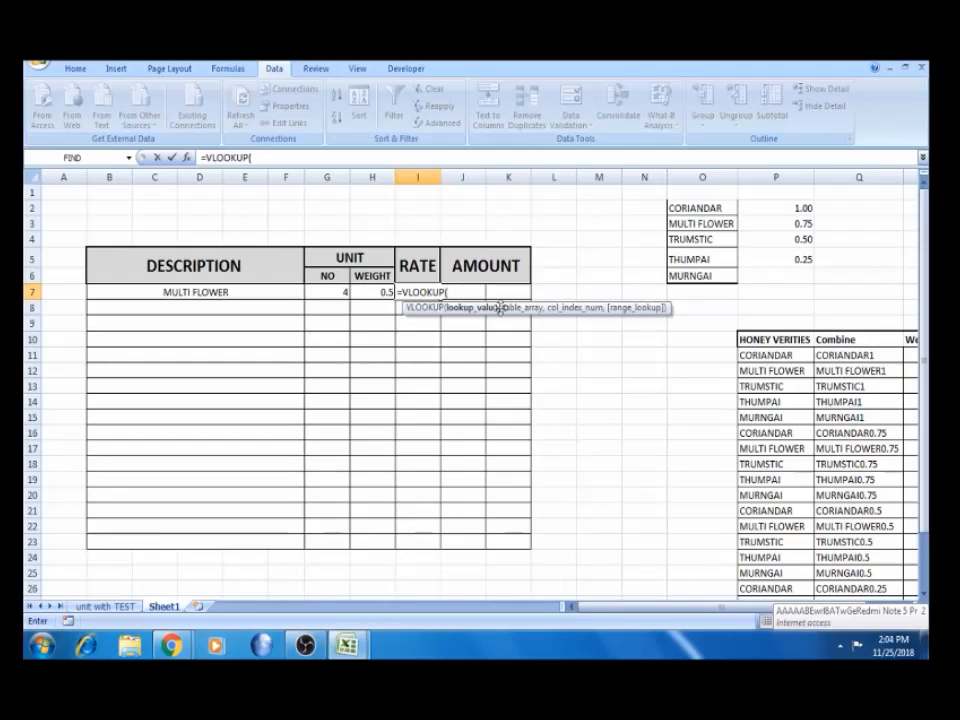
{"action": "left_click", "coordinate": [281, 292]}
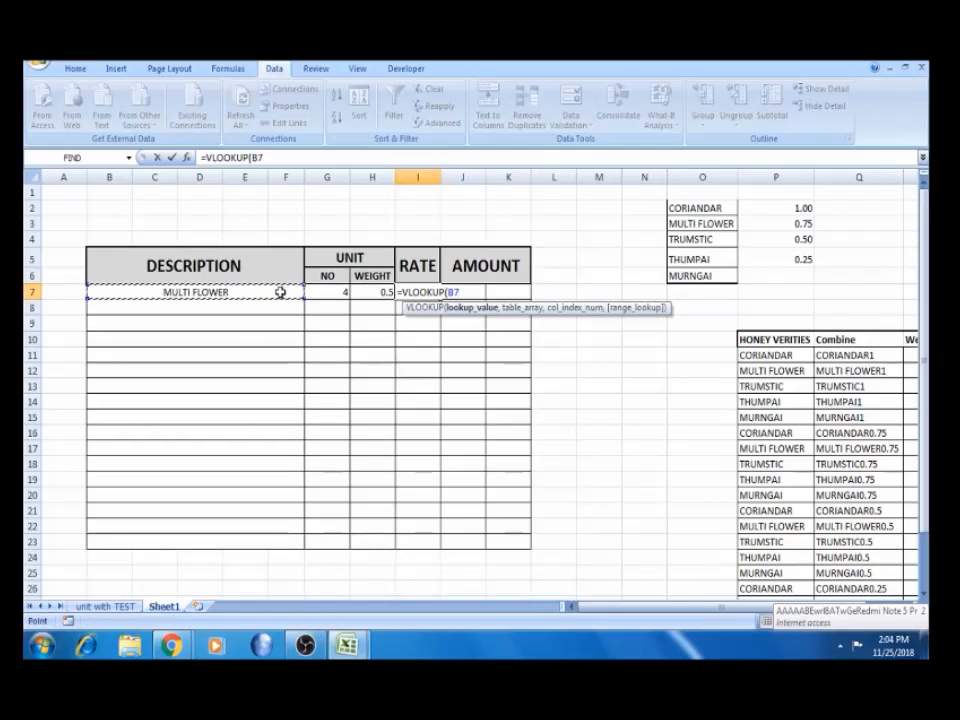
{"action": "type", "text": "&"}
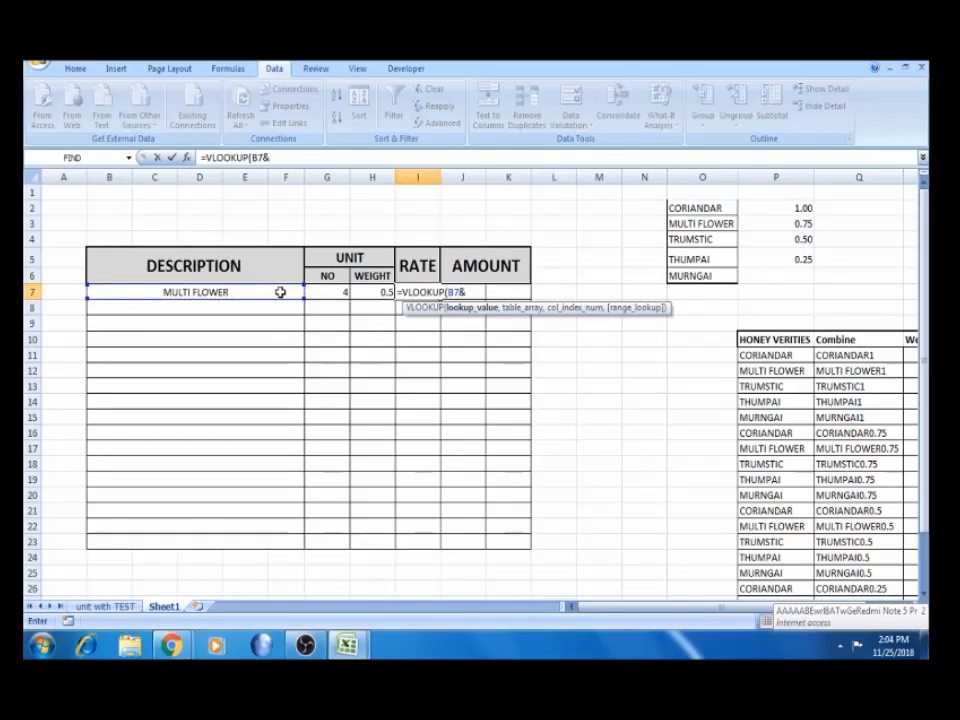
{"action": "left_click", "coordinate": [371, 293]}
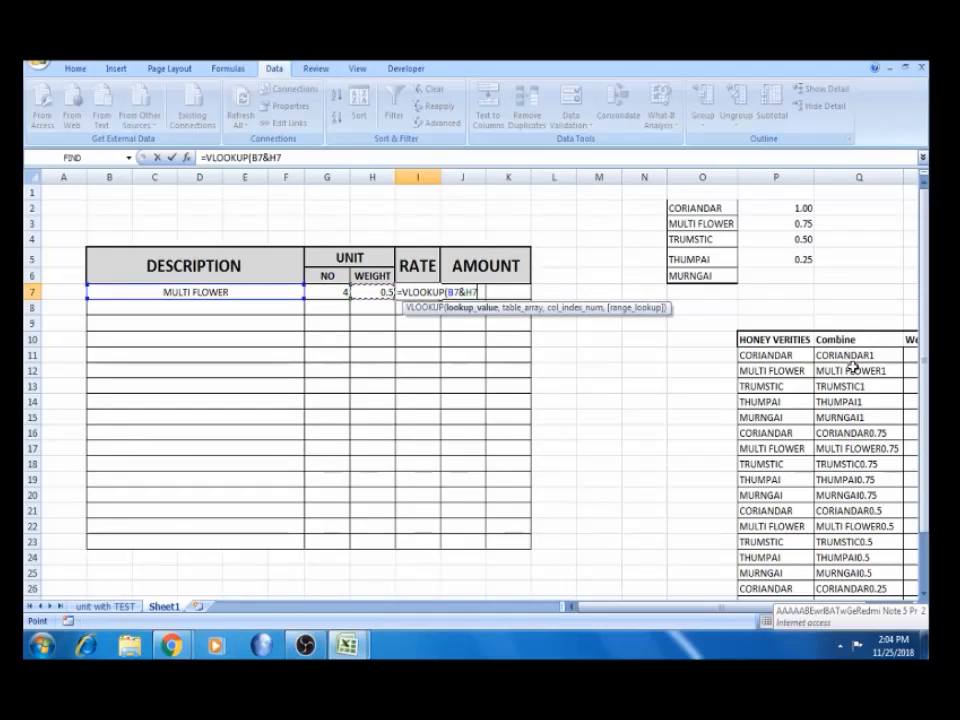
{"action": "type", "text": ","}
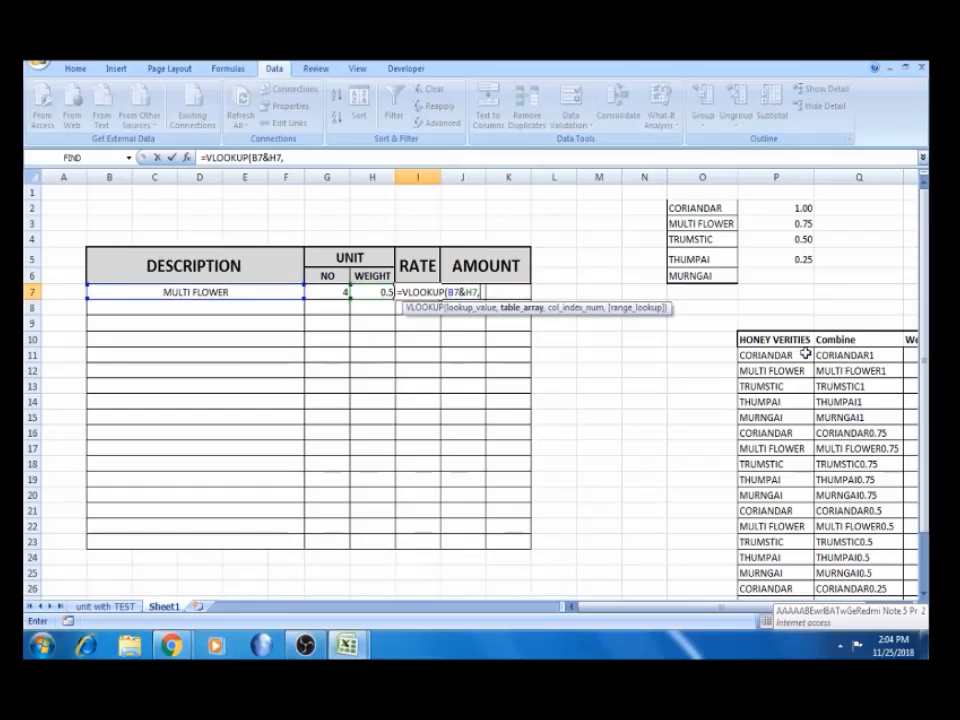
Complete I7's VLOOKUP with the absolute table range $Q$11:$S$47, column index 3 and exact match 0
{"action": "left_click", "coordinate": [828, 355]}
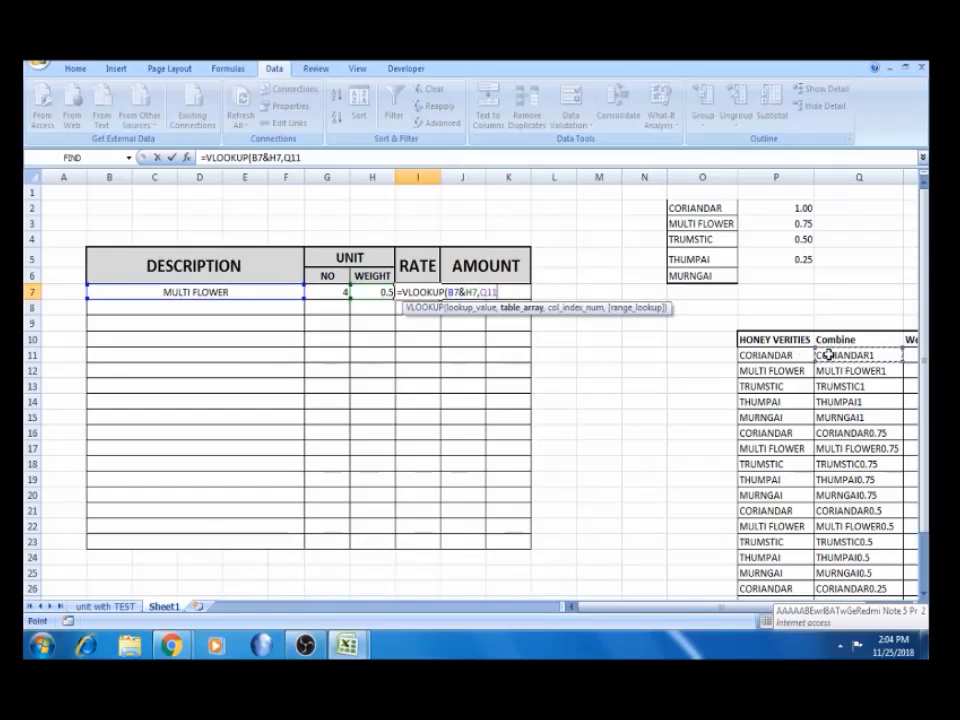
{"action": "left_click_drag", "start_coordinate": [828, 355], "coordinate": [829, 354]}
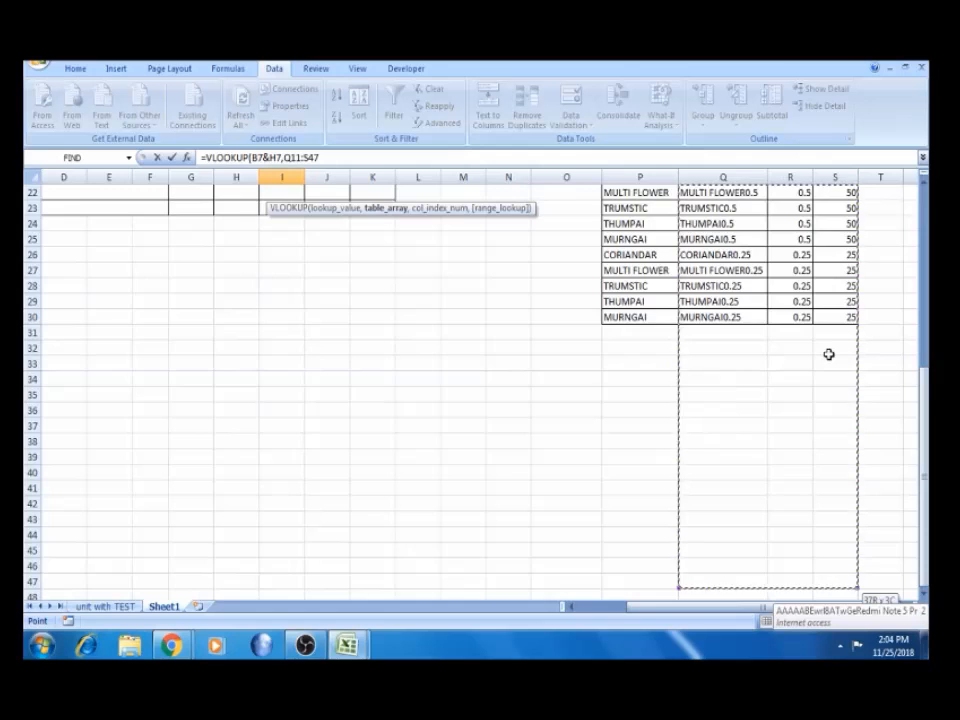
{"action": "key", "text": "F4"}
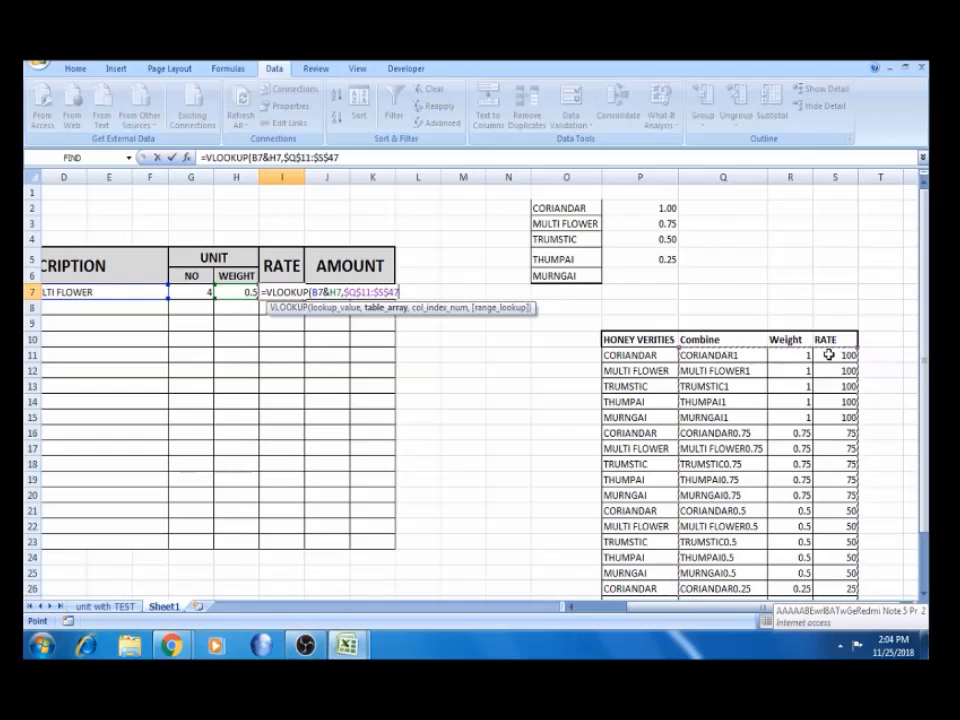
{"action": "type", "text": ",3,0"}
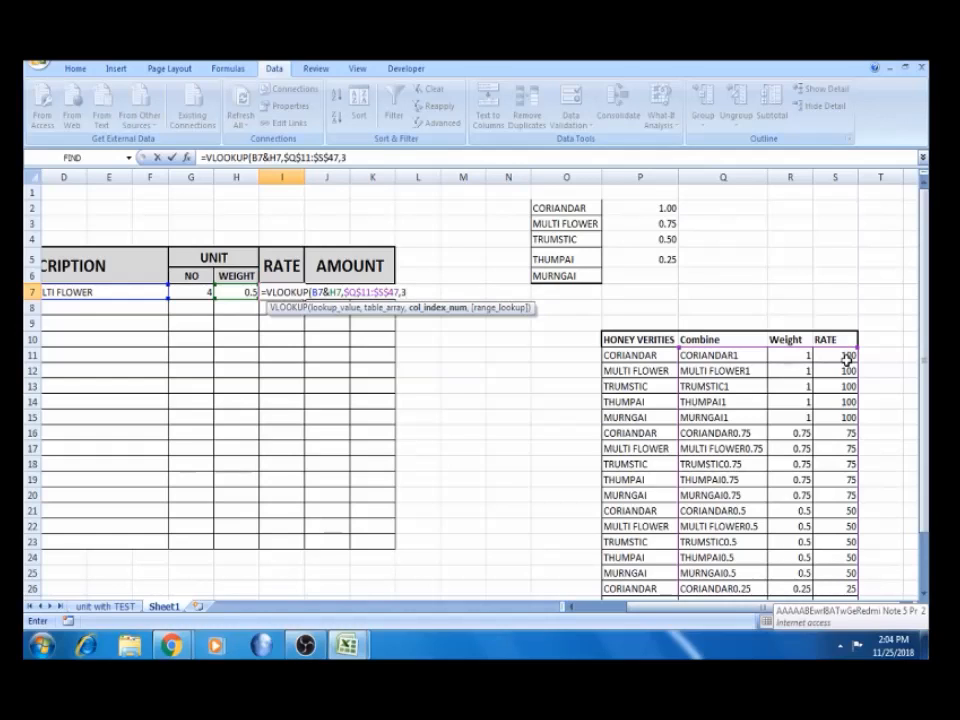
{"action": "type", "text": ",0"}
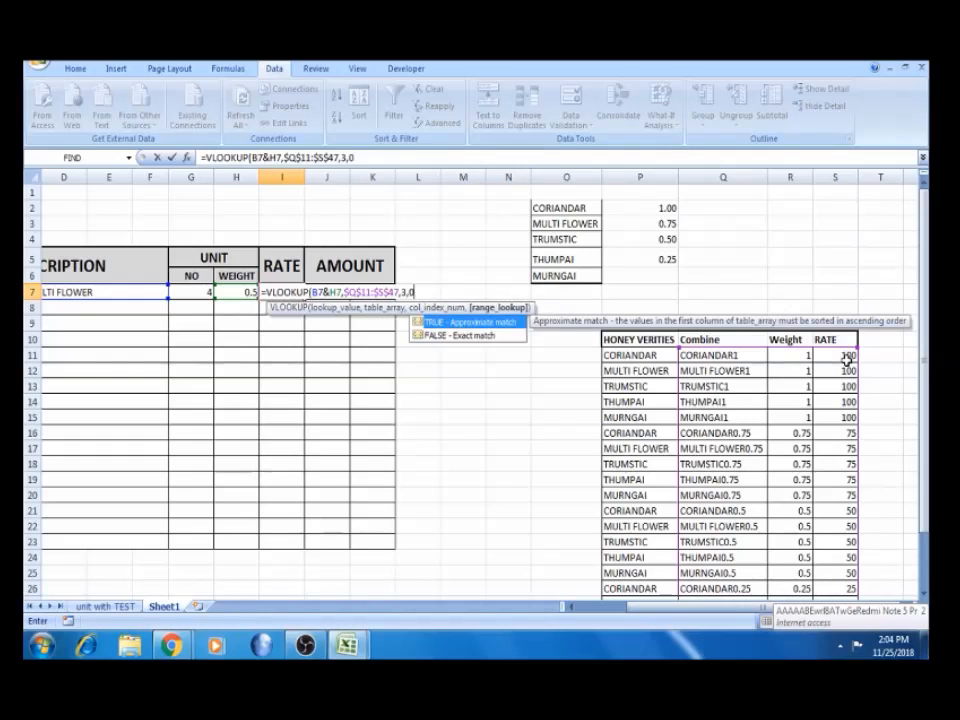
{"action": "type", "text": ")"}
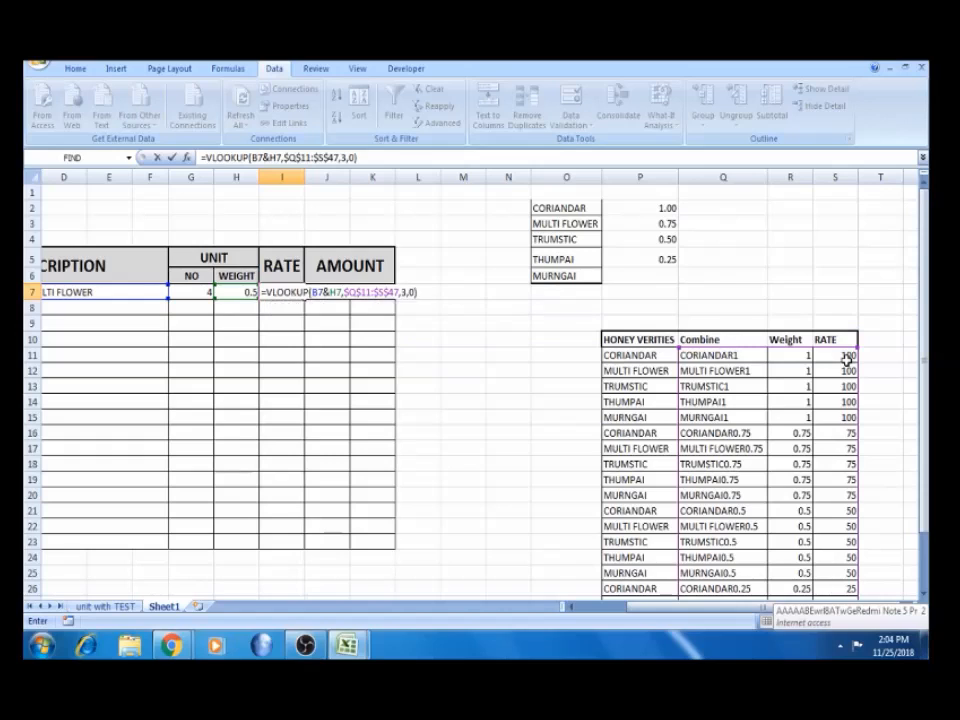
{"action": "key", "text": "Return"}
{"action": "left_click", "coordinate": [302, 291]}
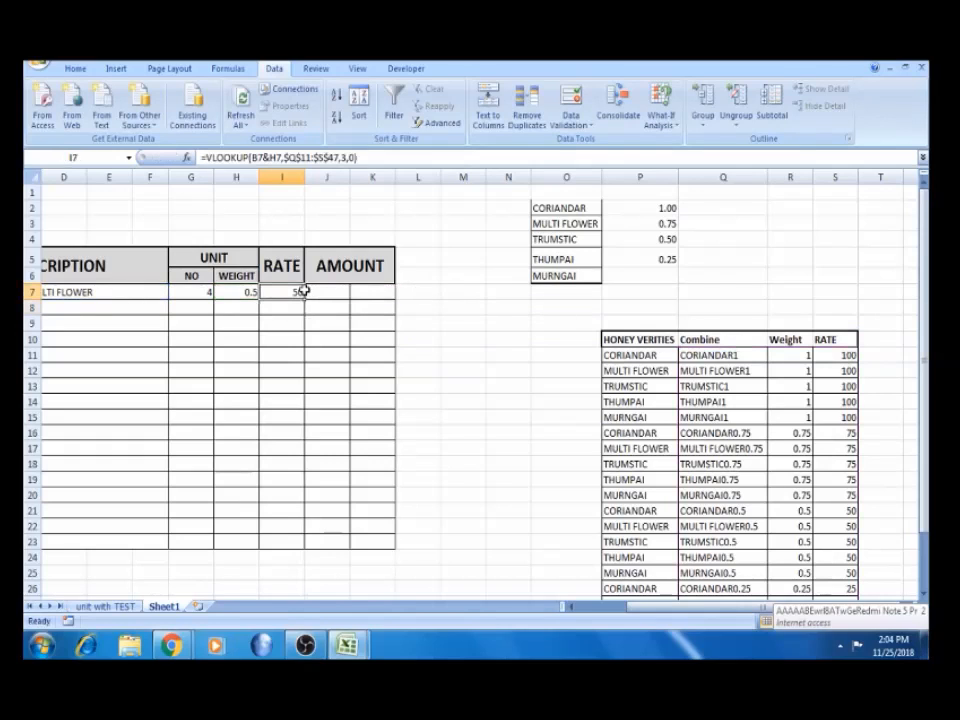
Check the MULTI FLOWER 0.5 row of the honey lookup table against the rate returned in I7
{"action": "left_click", "coordinate": [789, 507]}
{"action": "key", "text": "Down"}
{"action": "key", "text": "Down"}
{"action": "key", "text": "Down"}
{"action": "key", "text": "Down"}
{"action": "key", "text": "Down"}
{"action": "key", "text": "Down"}
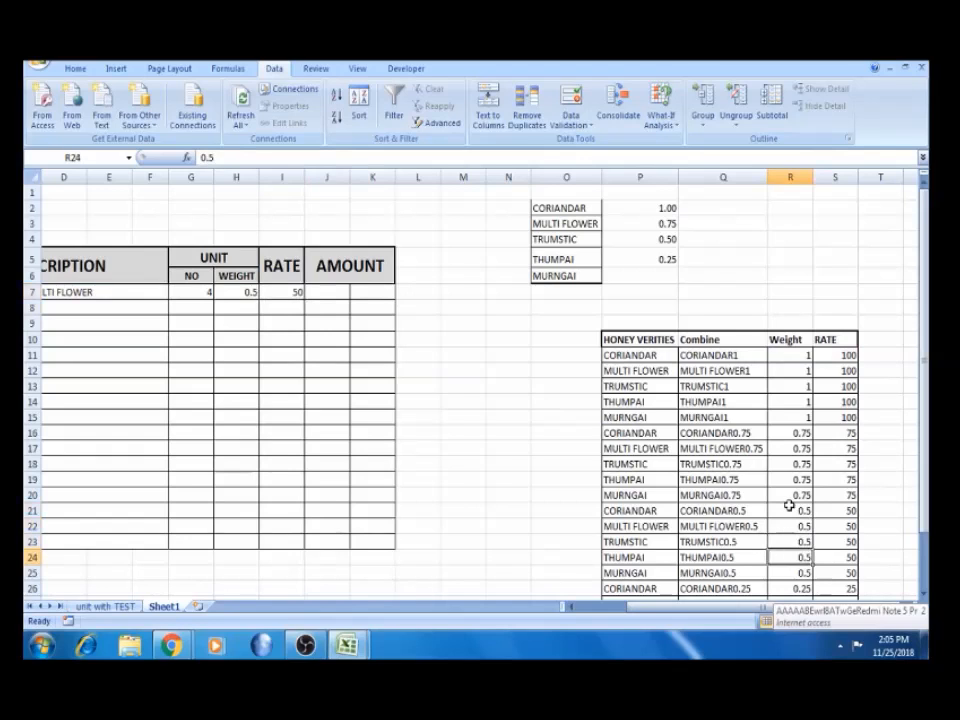
{"action": "key", "text": "Up"}
{"action": "key", "text": "Up"}
{"action": "key", "text": "Up"}
{"action": "key", "text": "Up"}
{"action": "key", "text": "Up"}
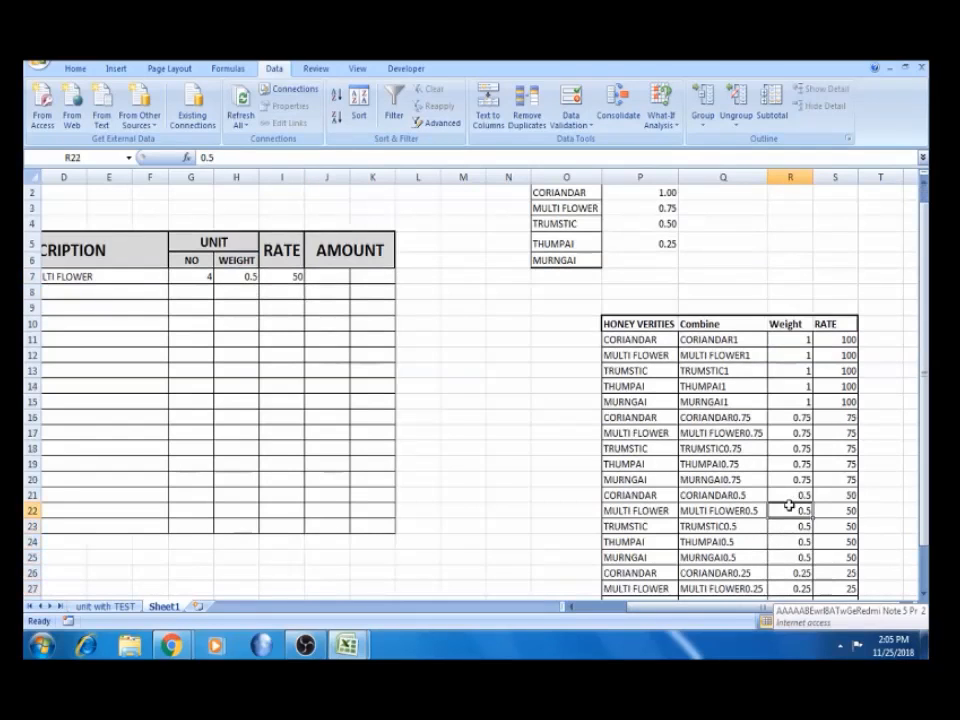
{"action": "key", "text": "Left"}
{"action": "key", "text": "Left"}
{"action": "key", "text": "Right"}
{"action": "key", "text": "Right"}
{"action": "key", "text": "Right"}
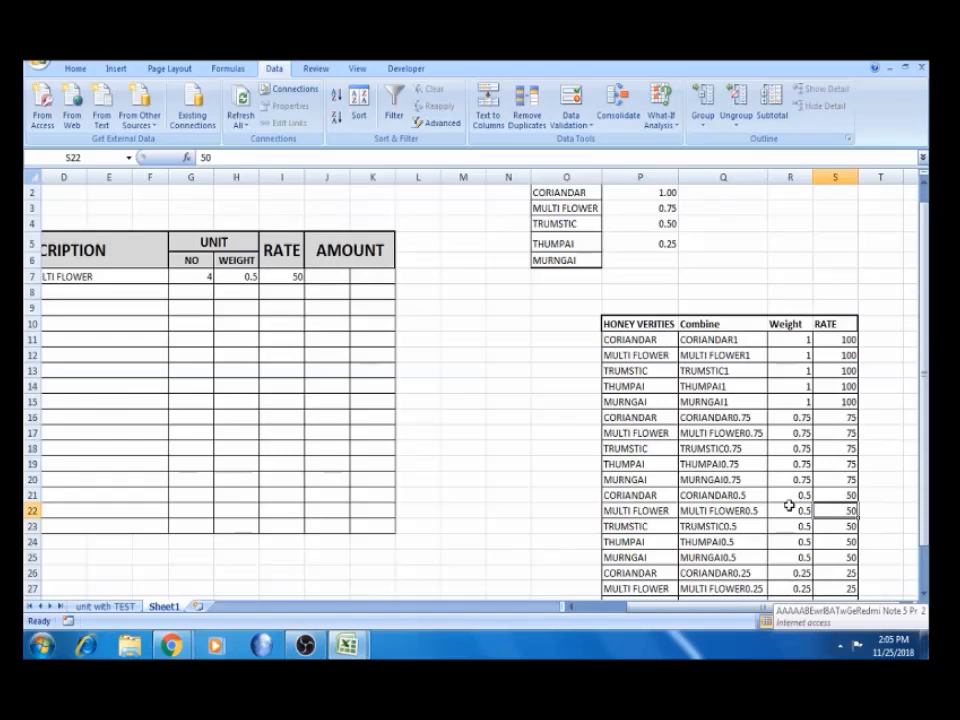
Calculate the first item's amount in J7 by multiplying quantity by rate with =G7*I7
{"action": "left_click", "coordinate": [339, 279]}
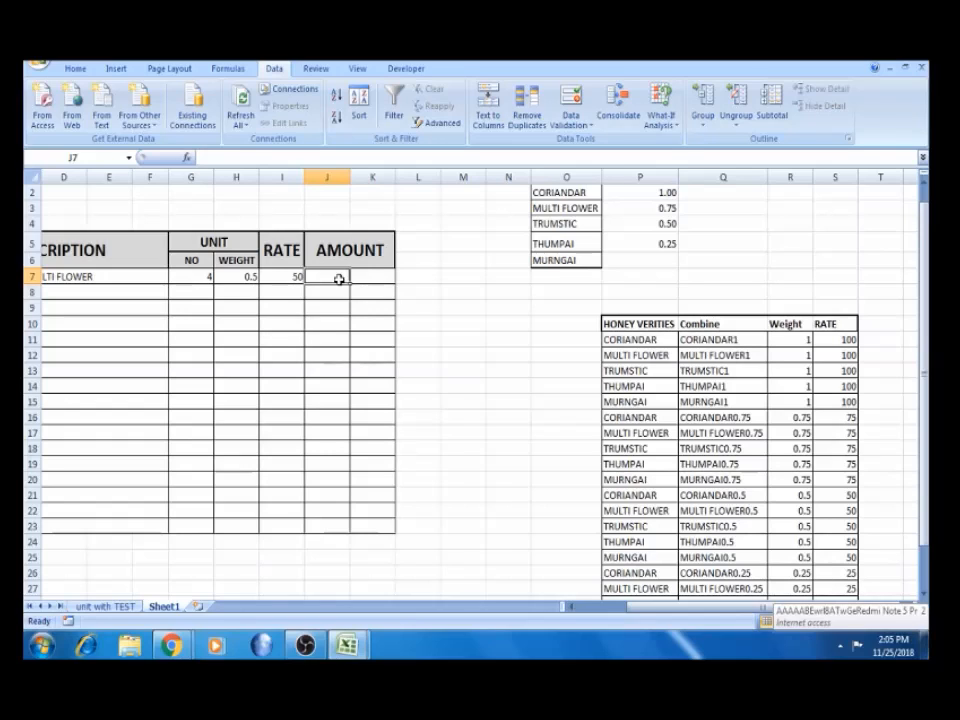
{"action": "type", "text": "="}
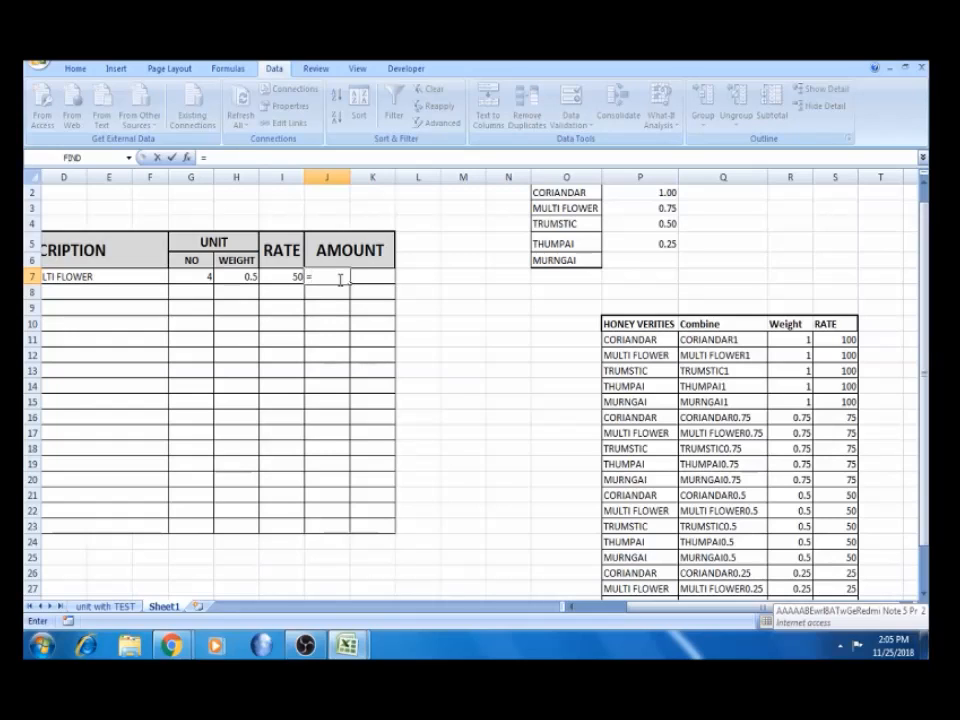
{"action": "key", "text": "Left"}
{"action": "key", "text": "Left"}
{"action": "key", "text": "Left"}
{"action": "type", "text": "*"}
{"action": "key", "text": "Left"}
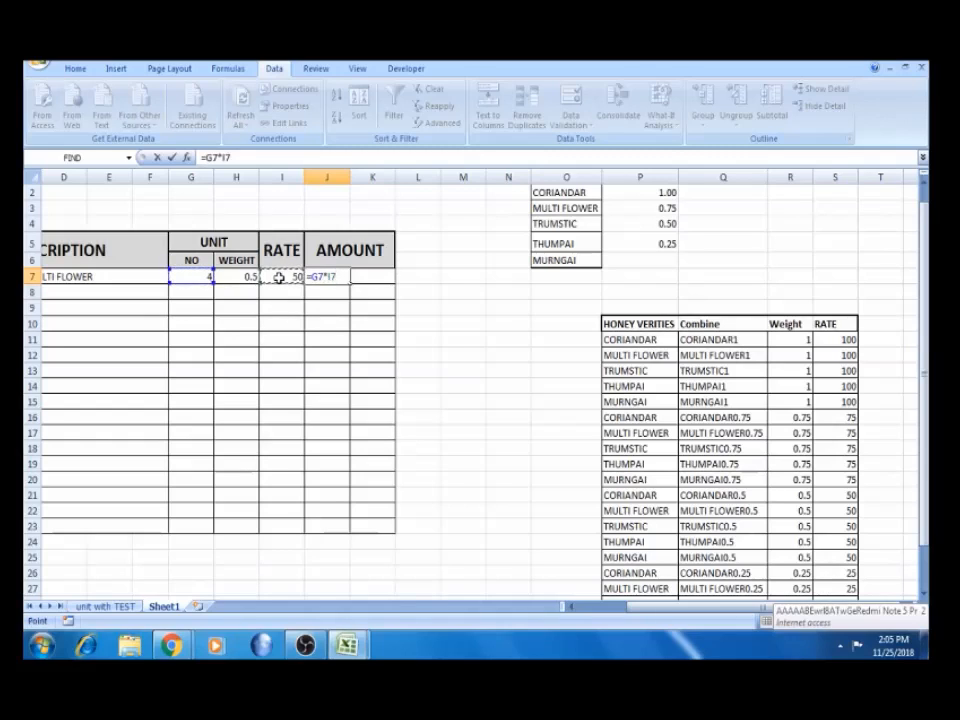
{"action": "key", "text": "Return"}
{"action": "left_click", "coordinate": [324, 275]}
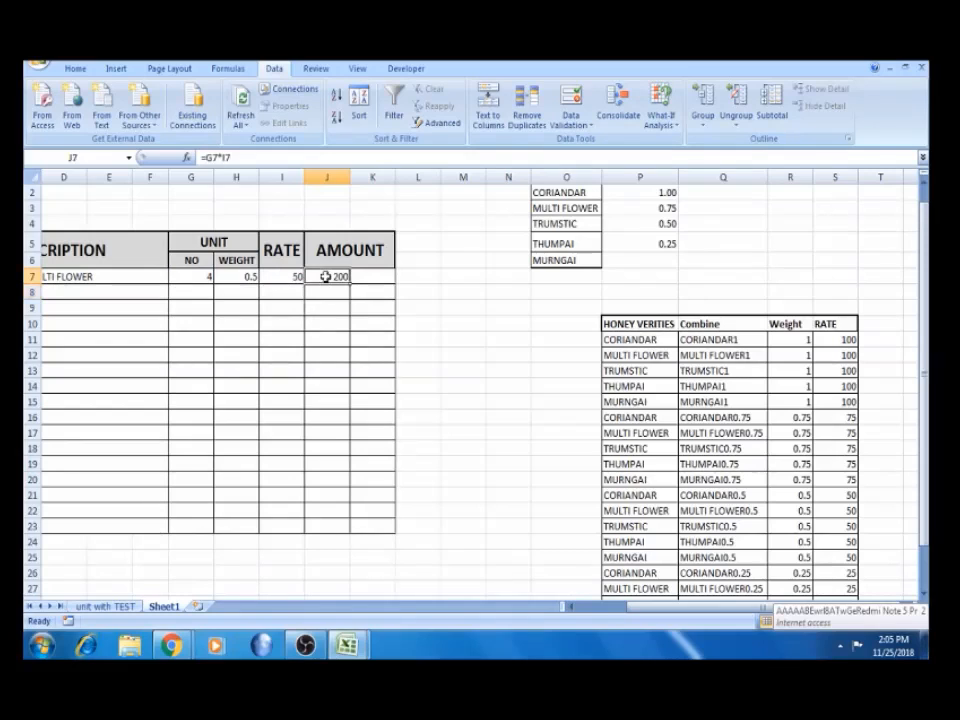
Enter 00 in K7, the second AMOUNT cell of the first item row
{"action": "left_click", "coordinate": [373, 276]}
{"action": "type", "text": "00"}
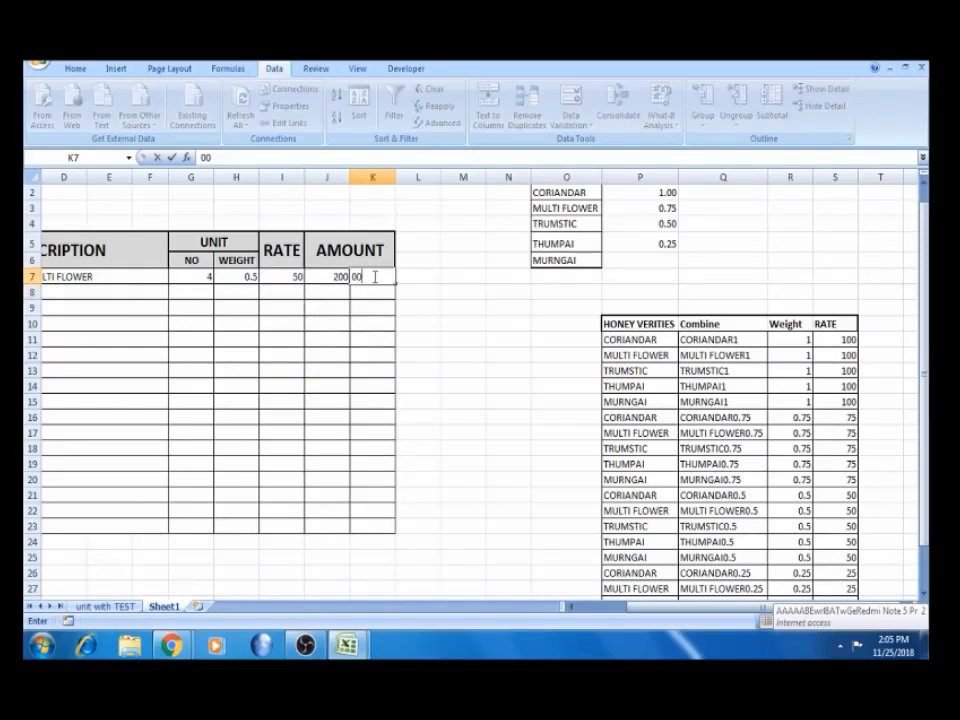
{"action": "left_click", "coordinate": [331, 288]}
{"action": "left_click", "coordinate": [331, 278]}
Choose THUMPAI as the second item's description in B8 from the cell's validation list
{"action": "left_click", "coordinate": [131, 280]}
{"action": "key", "text": "Left"}
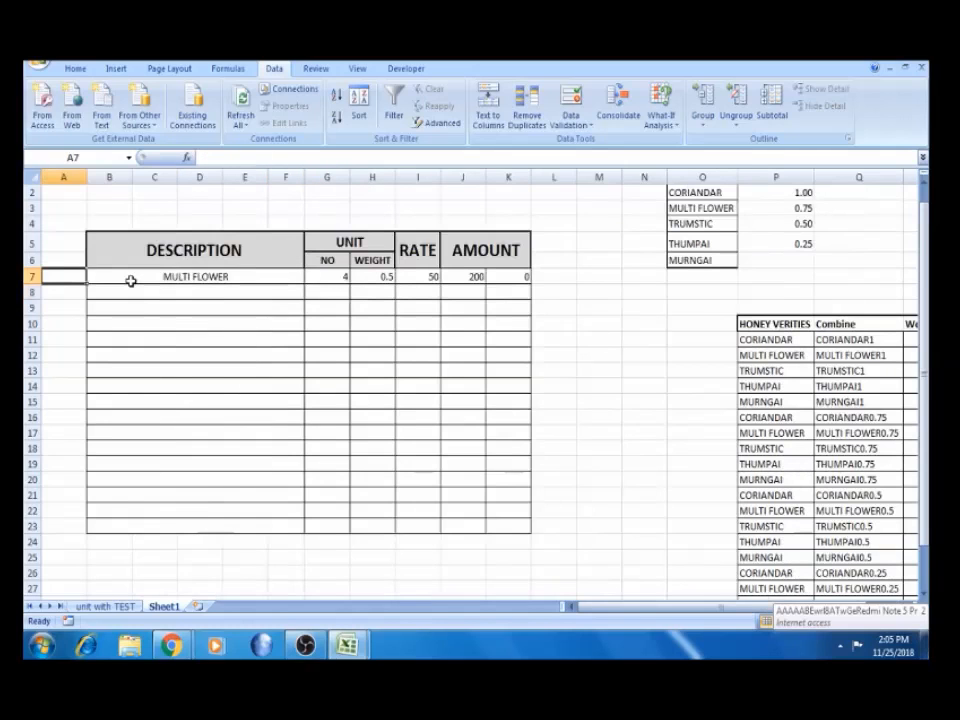
{"action": "key", "text": "Right"}
{"action": "left_click", "coordinate": [170, 294]}
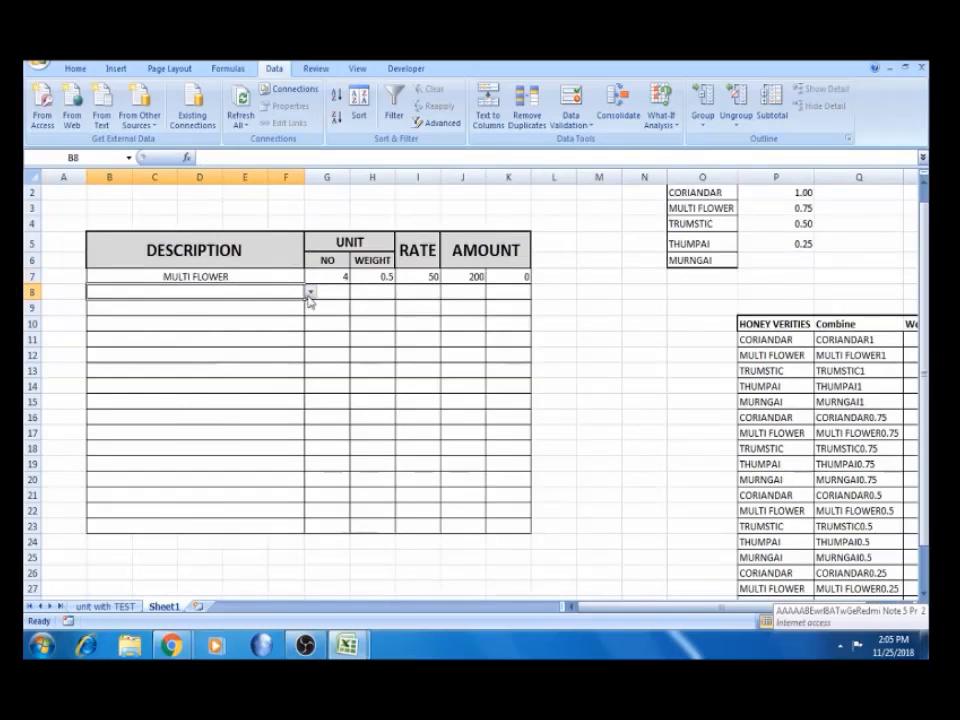
{"action": "left_click", "coordinate": [310, 293]}
{"action": "key", "text": "Up"}
{"action": "key", "text": "Up"}
{"action": "key", "text": "Return"}
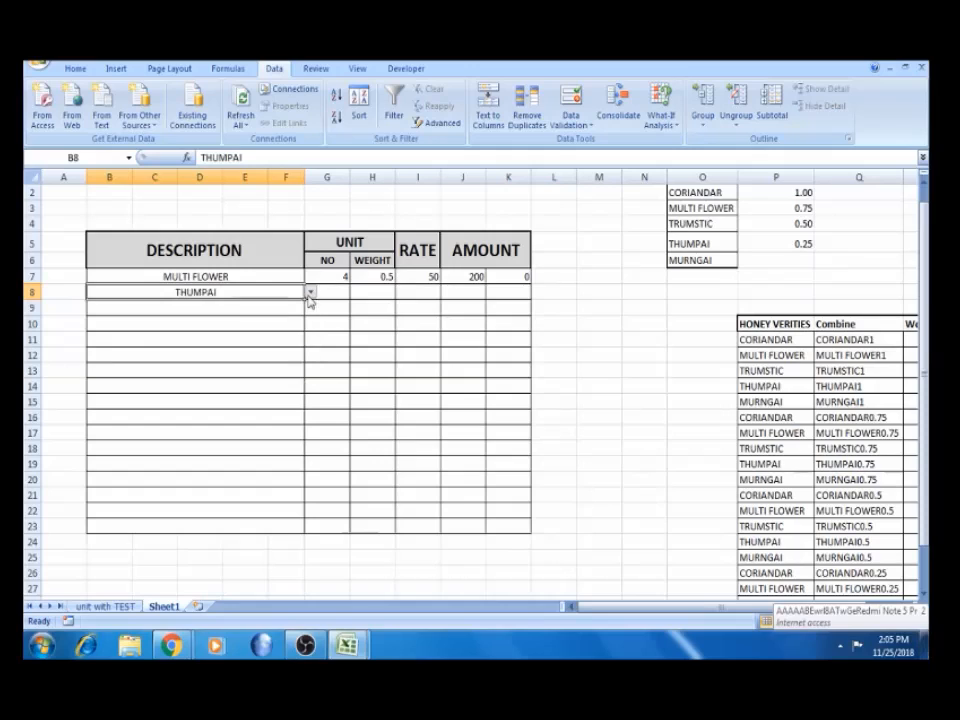
Enter quantity 2 in G8 and choose weight 1.00 in H8 for the THUMPAI item
{"action": "left_click", "coordinate": [329, 291]}
{"action": "type", "text": "2"}
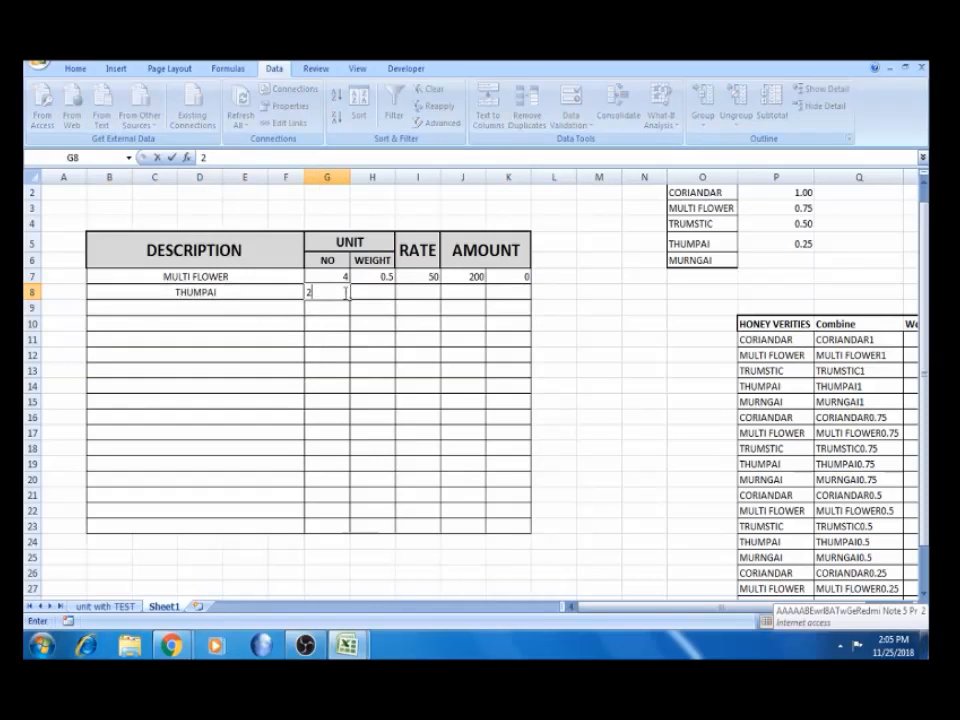
{"action": "left_click", "coordinate": [371, 296]}
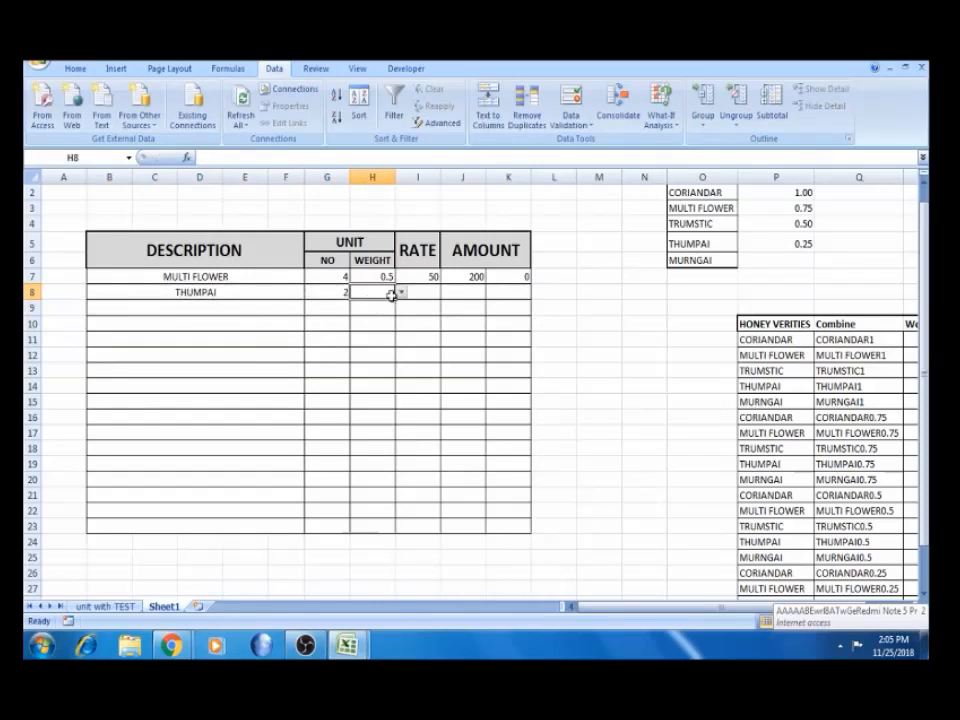
{"action": "left_click", "coordinate": [401, 293]}
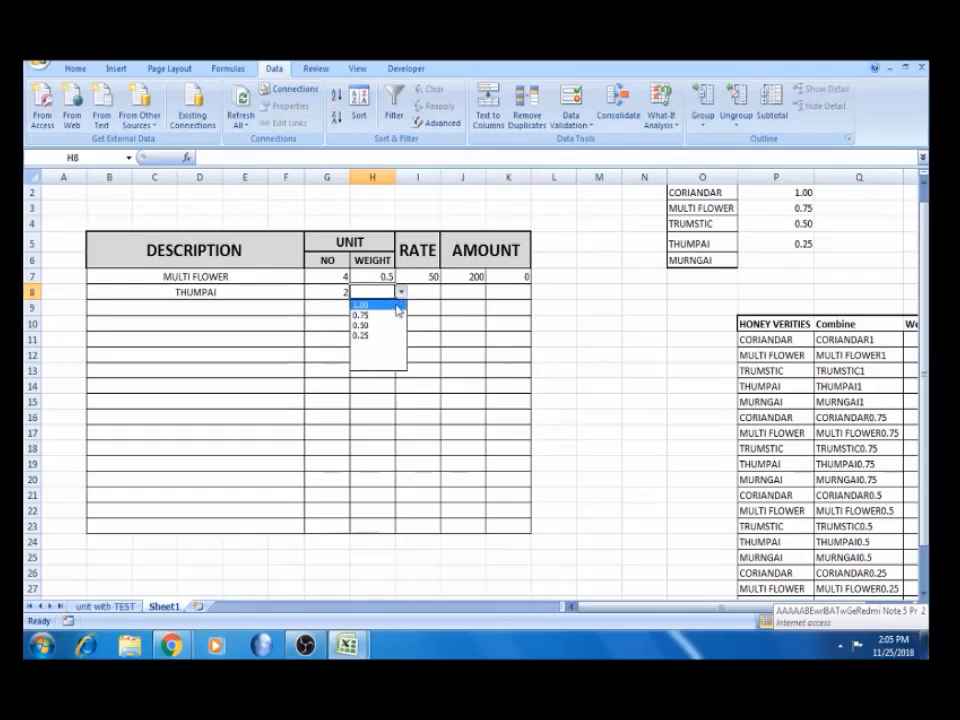
{"action": "left_click", "coordinate": [390, 305]}
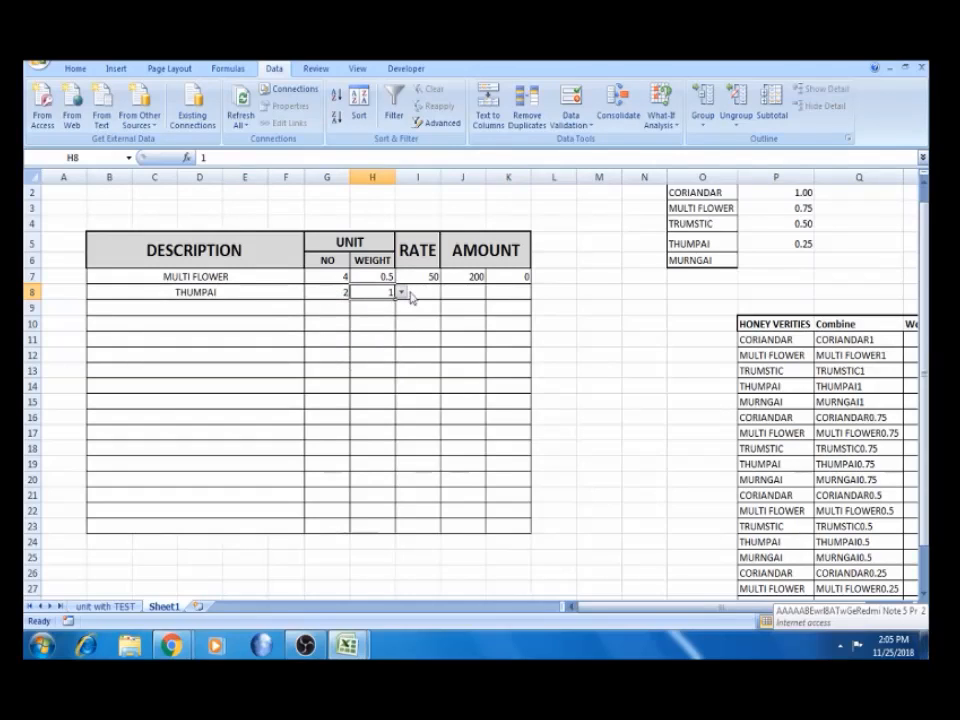
Fill the VLOOKUP rate formula from I7 down to I8 for the second item
{"action": "left_click", "coordinate": [427, 297]}
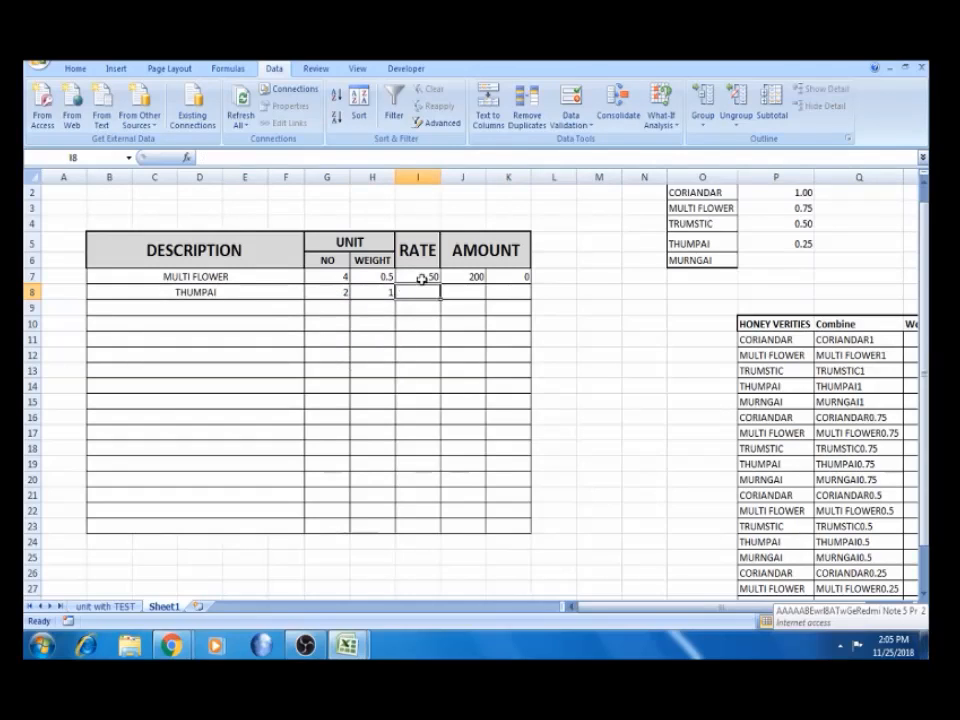
{"action": "left_click", "coordinate": [422, 275]}
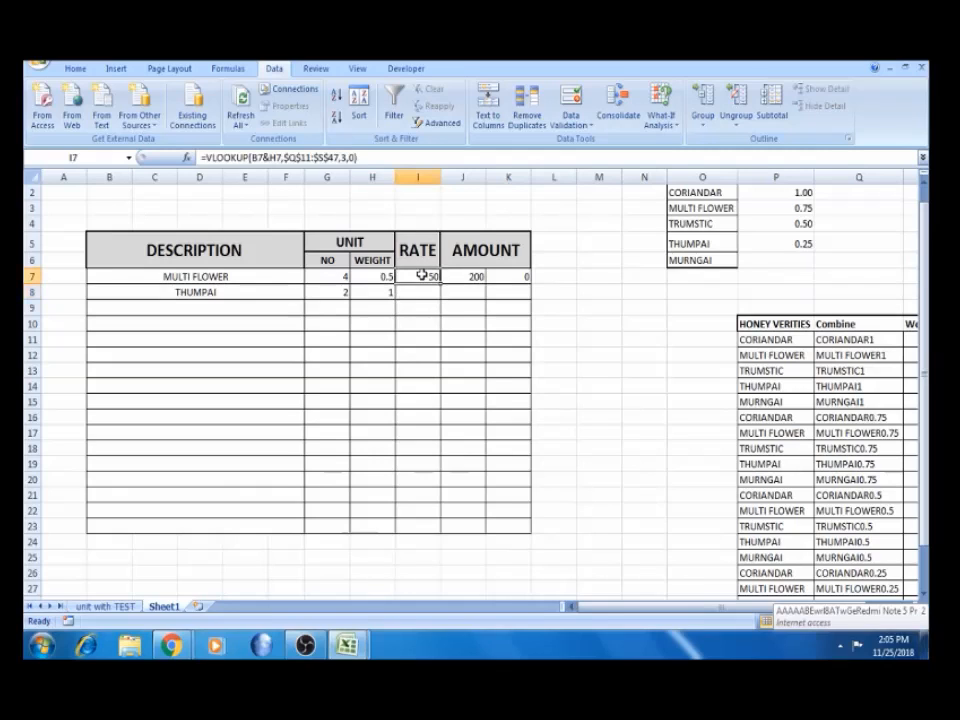
{"action": "left_click_drag", "start_coordinate": [422, 275], "coordinate": [418, 307]}
{"action": "left_click", "coordinate": [422, 275]}
{"action": "left_click_drag", "start_coordinate": [439, 284], "coordinate": [439, 292]}
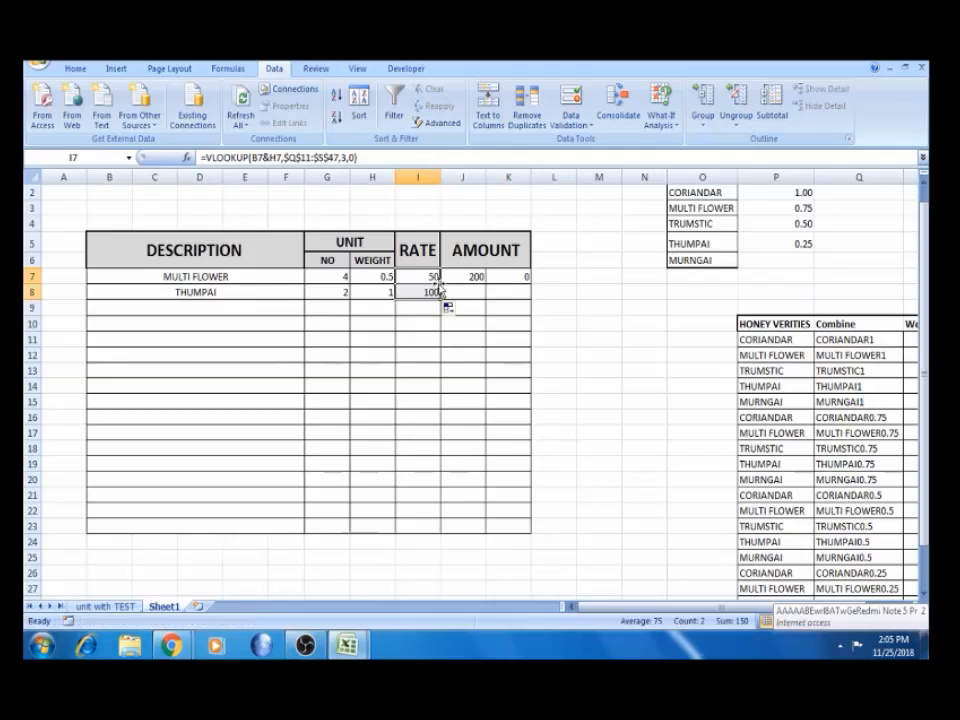
Fill the amount formula from J7 down to J8 and copy K7's value down to K8
{"action": "key", "text": "Down"}
{"action": "key", "text": "Right"}
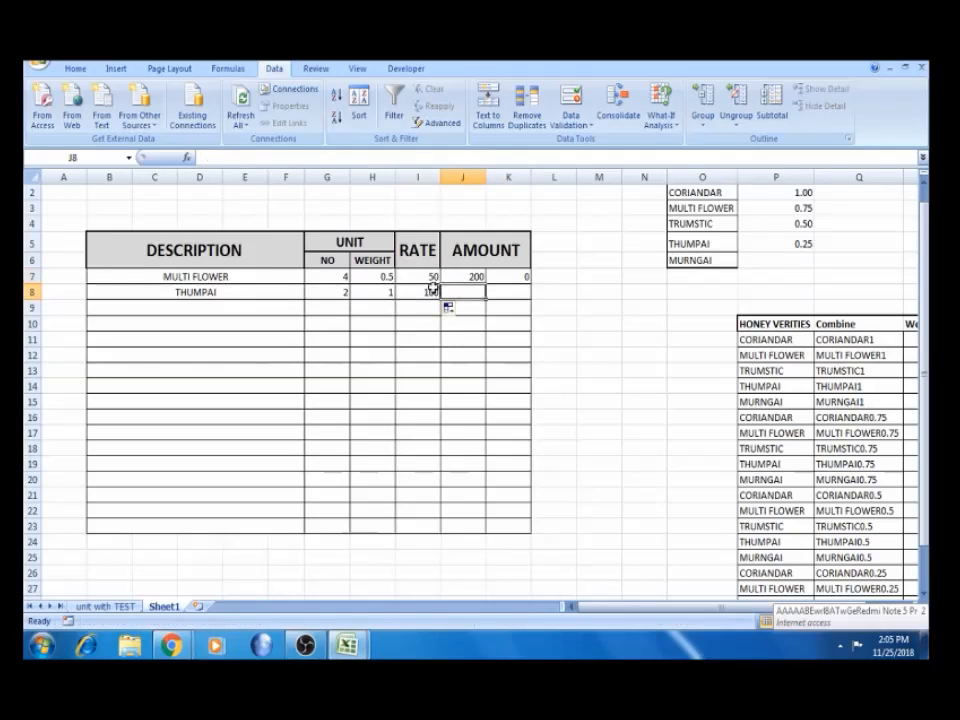
{"action": "key", "text": "Up"}
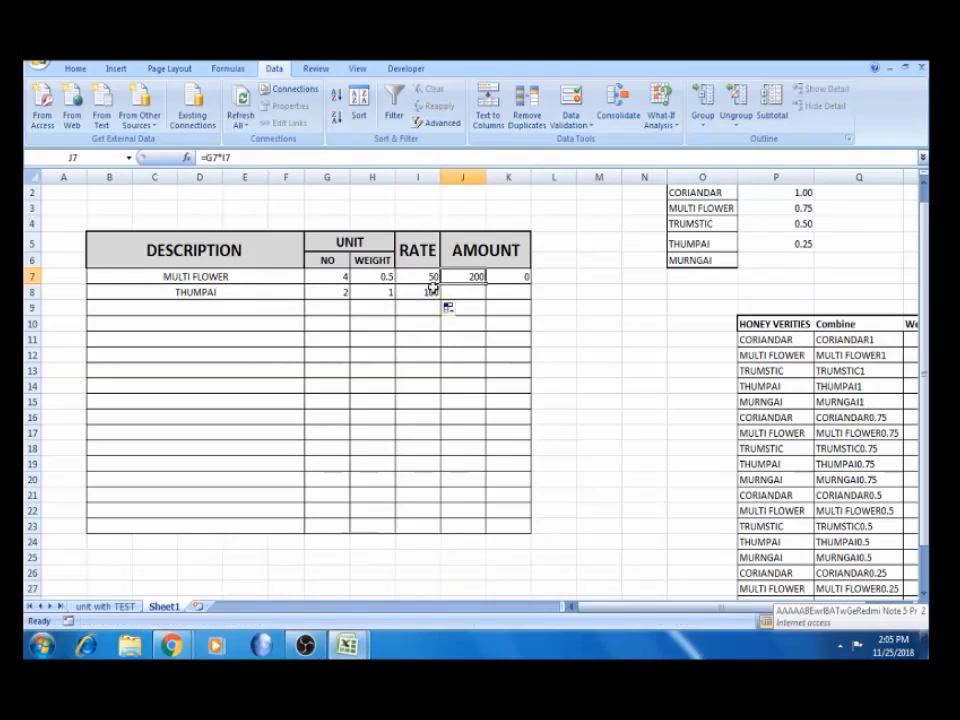
{"action": "left_click_drag", "start_coordinate": [487, 285], "coordinate": [487, 292]}
{"action": "left_click", "coordinate": [508, 277]}
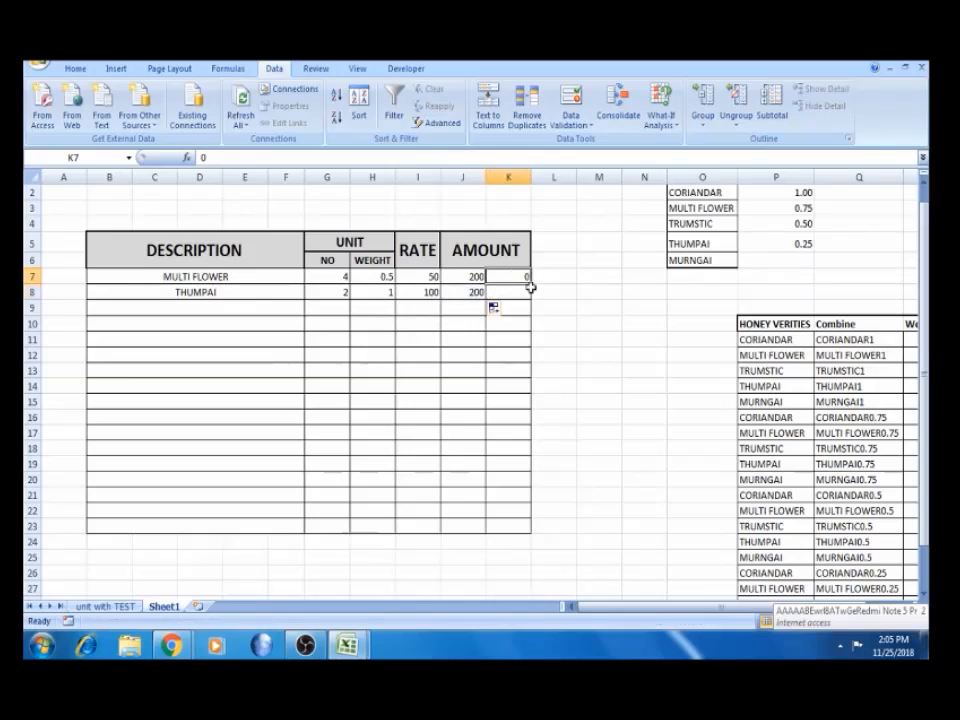
{"action": "left_click_drag", "start_coordinate": [532, 287], "coordinate": [532, 293]}
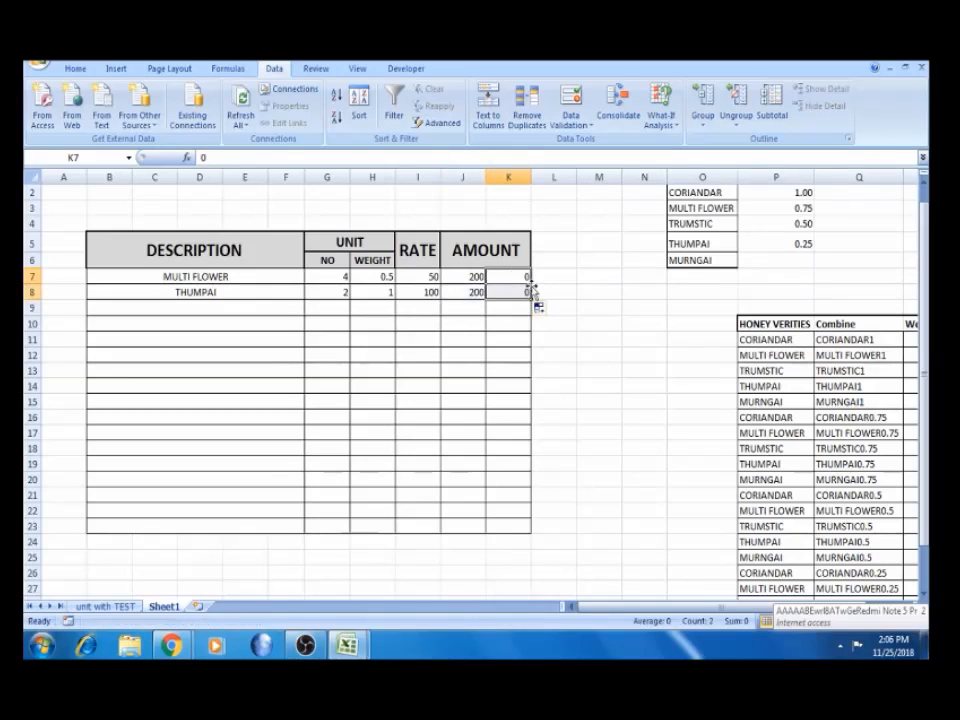
Change the THUMPAI item's weight in H8 to 0.75 and check its recalculated amount in J8
{"action": "left_click", "coordinate": [376, 291]}
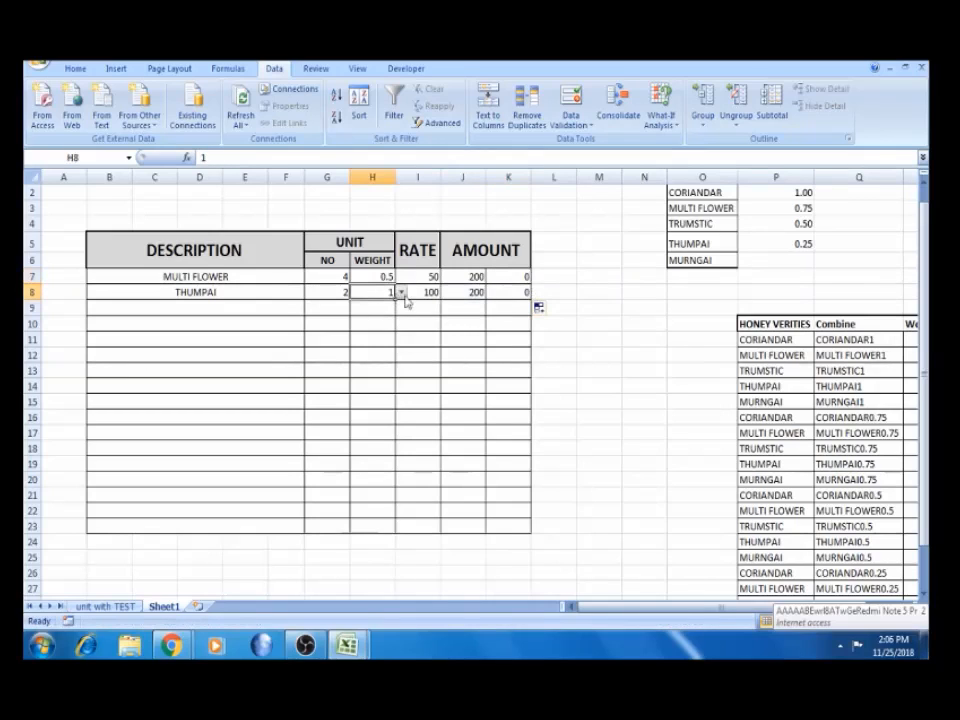
{"action": "left_click", "coordinate": [402, 295]}
{"action": "key", "text": "Down"}
{"action": "key", "text": "Down"}
{"action": "key", "text": "Return"}
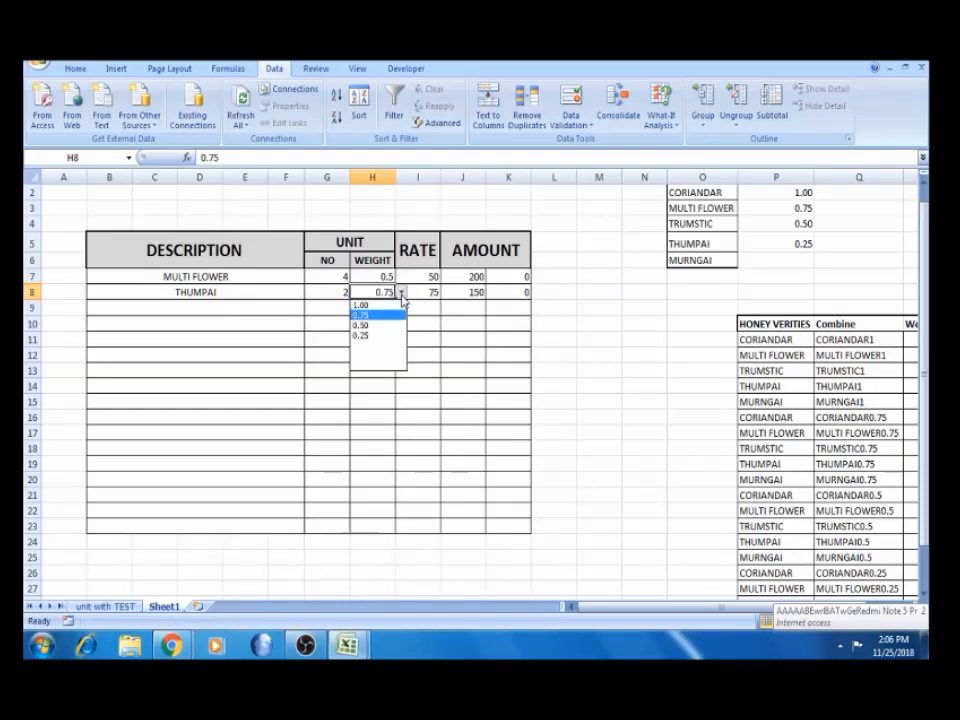
{"action": "left_click", "coordinate": [476, 289]}
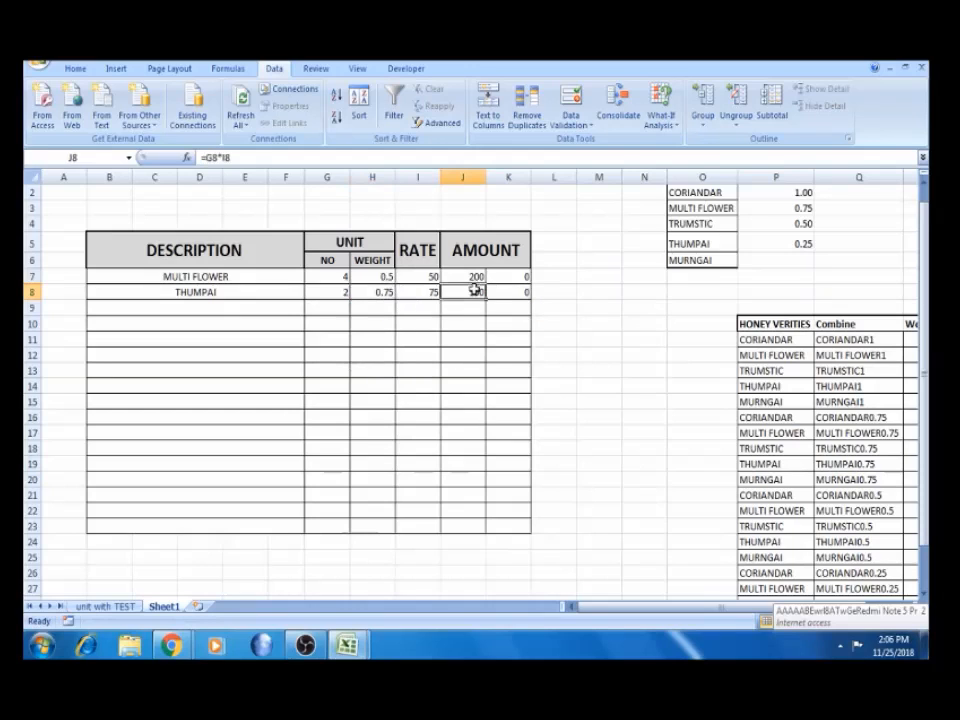
Set the THUMPAI item's quantity in G8 to 3 and check the amount in J8
{"action": "left_click", "coordinate": [332, 292]}
{"action": "type", "text": "3"}
{"action": "left_click", "coordinate": [332, 320]}
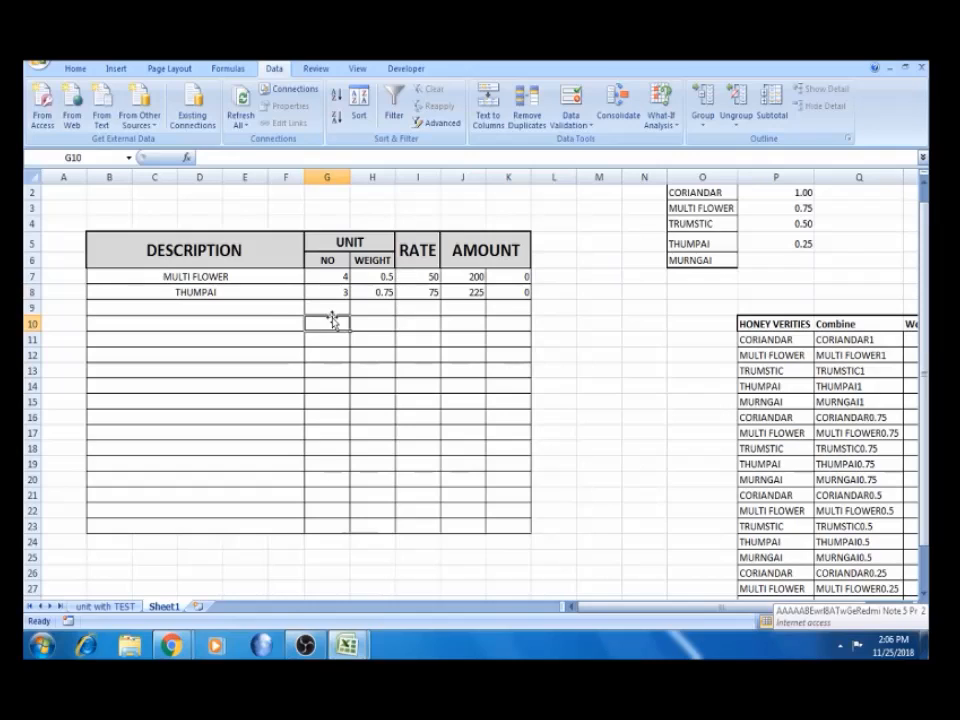
{"action": "left_click", "coordinate": [472, 291]}
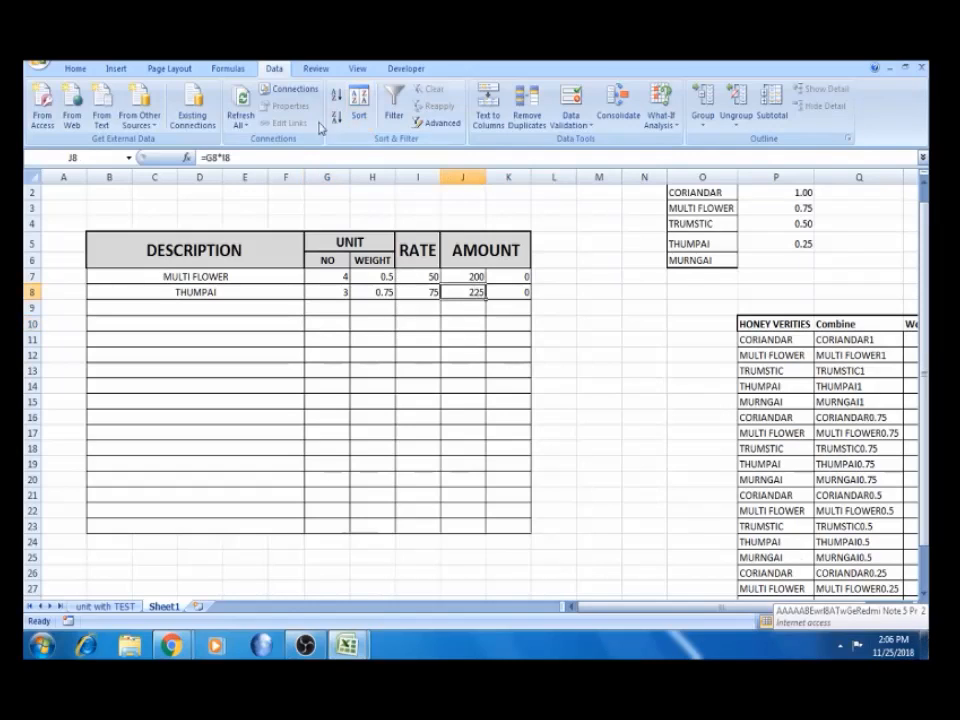
Magnify the sheet to the second item's amount cell J8, and return it to 100% zoom
{"action": "left_click", "coordinate": [357, 68]}
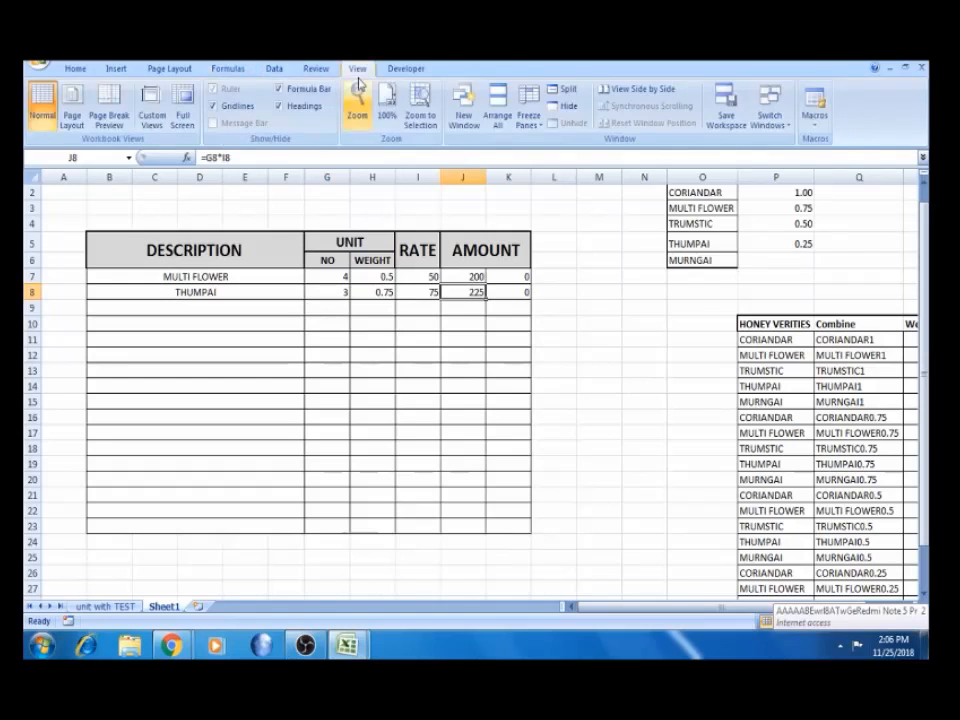
{"action": "left_click", "coordinate": [420, 122]}
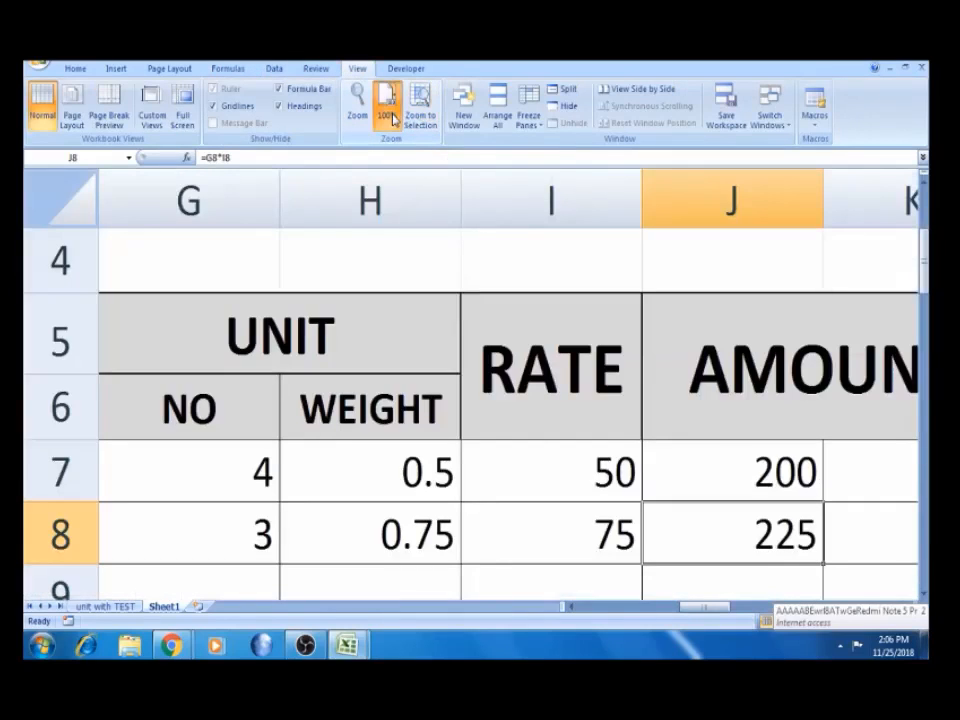
{"action": "left_click", "coordinate": [387, 100]}
{"action": "left_click", "coordinate": [292, 251]}
{"action": "key", "text": "Left"}
{"action": "key", "text": "Left"}
{"action": "key", "text": "Left"}
{"action": "key", "text": "Left"}
{"action": "key", "text": "Left"}
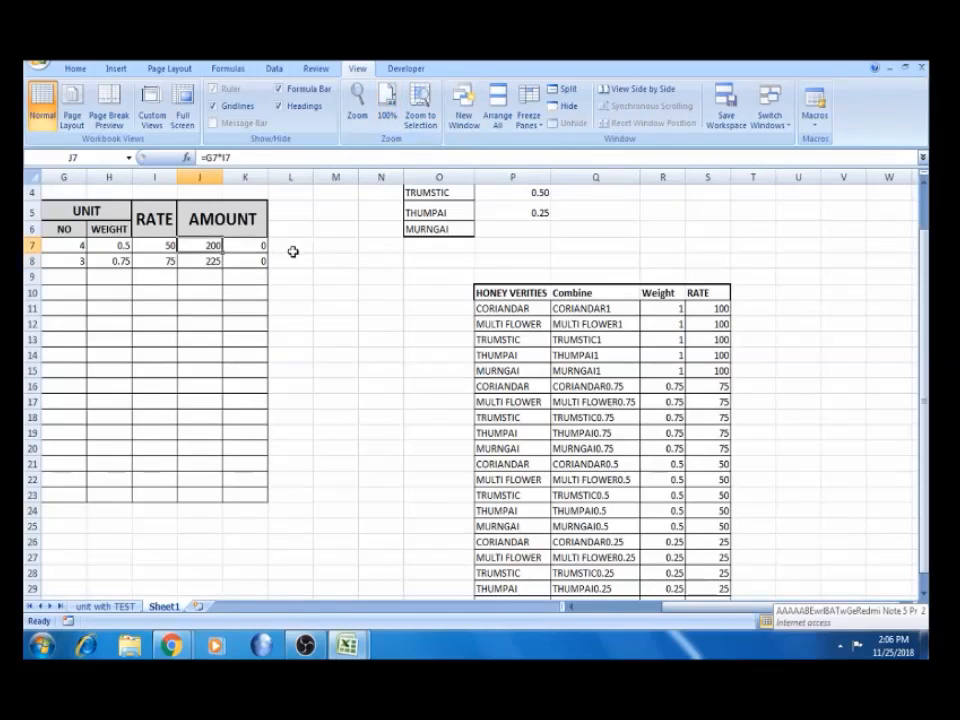
{"action": "key", "text": "Home"}
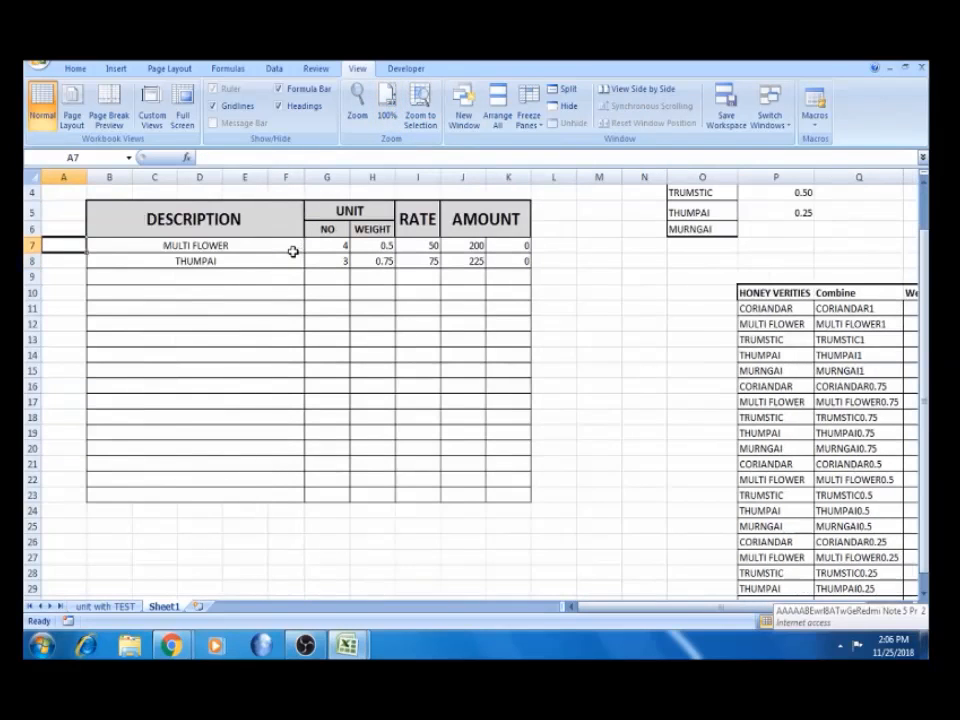
Check the THUMPAI 0.75 row of the honey lookup table against the rate and amount in row 8
{"action": "left_click", "coordinate": [300, 277]}
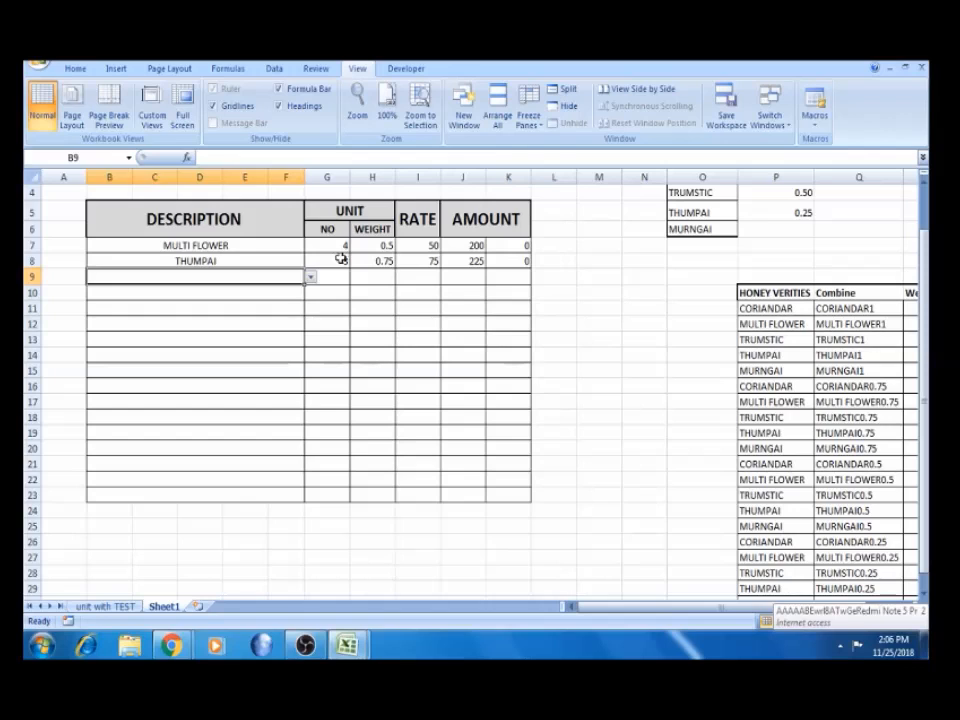
{"action": "left_click", "coordinate": [340, 261]}
{"action": "left_click", "coordinate": [300, 259]}
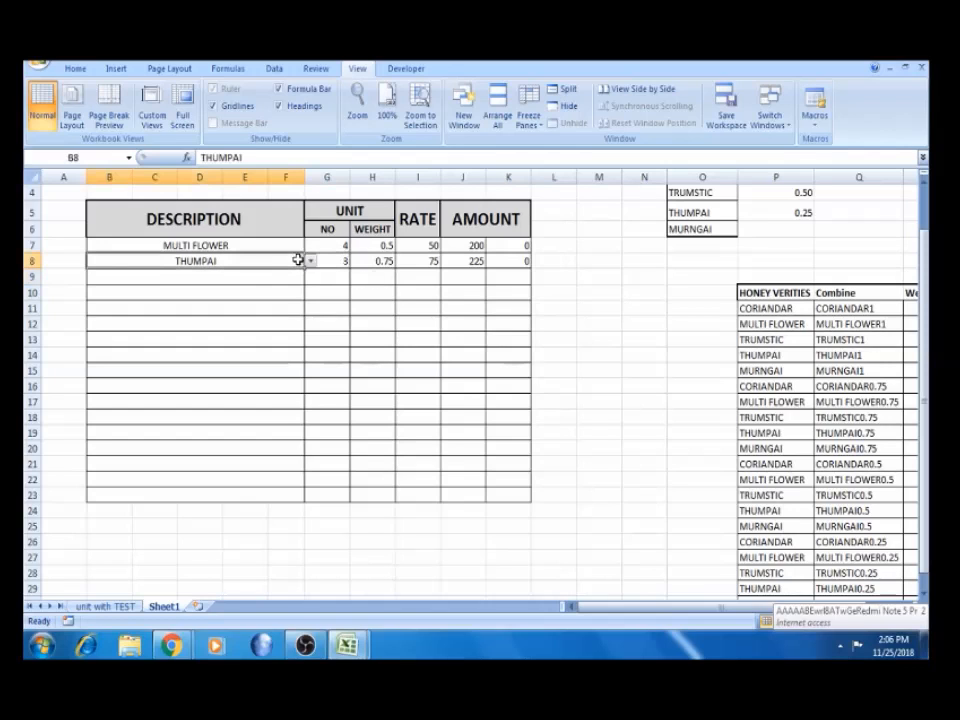
{"action": "left_click", "coordinate": [853, 433]}
{"action": "key", "text": "Right"}
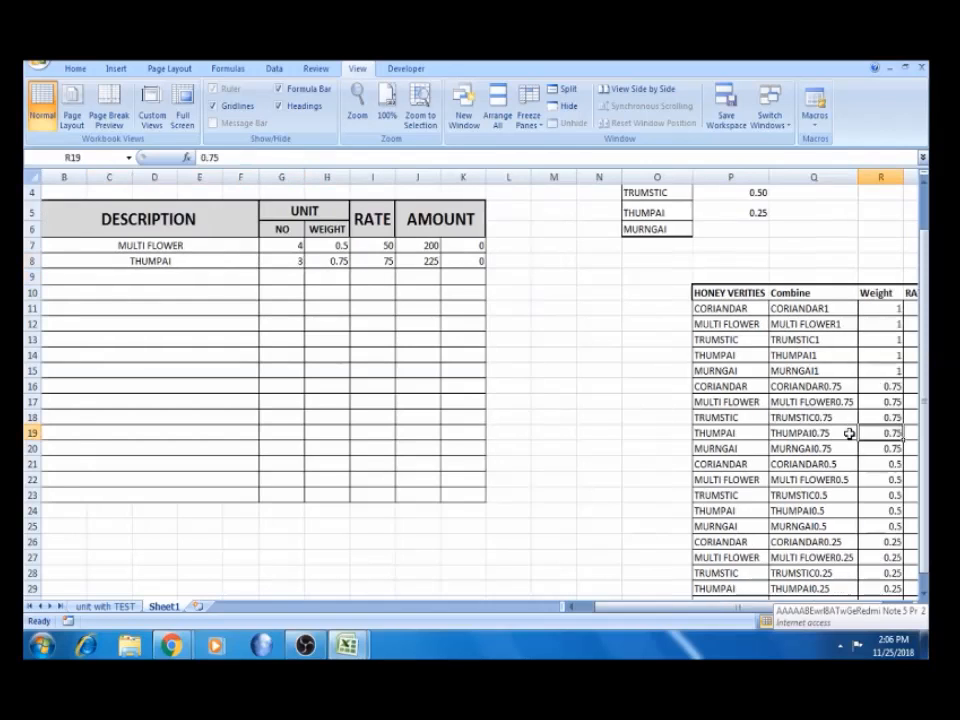
{"action": "key", "text": "Right"}
{"action": "key", "text": "Right"}
{"action": "key", "text": "Down"}
{"action": "key", "text": "Left"}
{"action": "key", "text": "Left"}
{"action": "key", "text": "Up"}
{"action": "key", "text": "Up"}
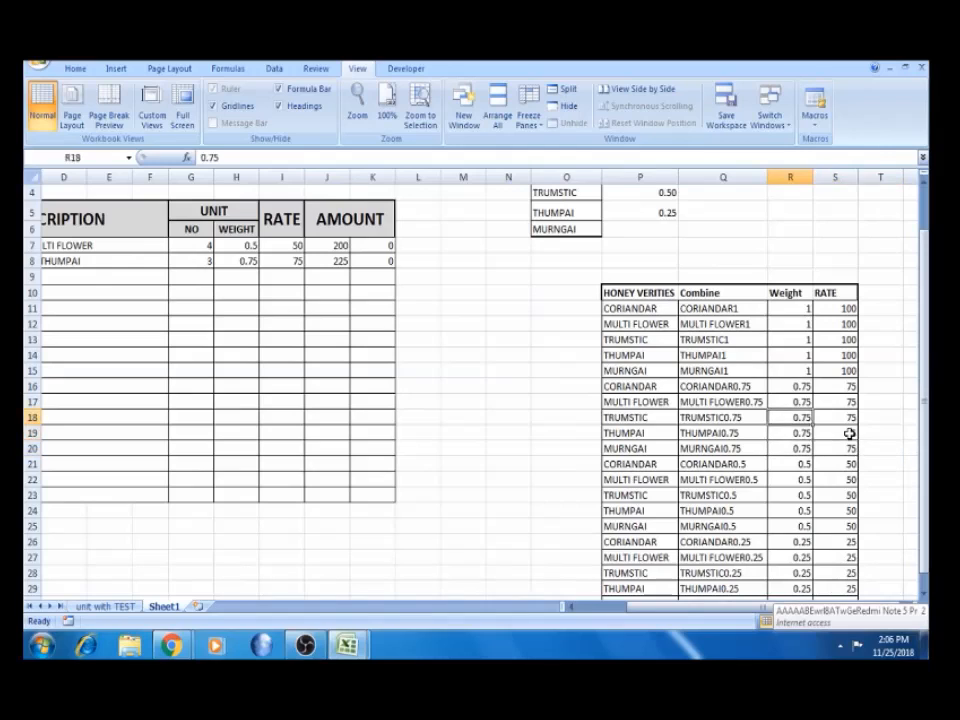
{"action": "key", "text": "Left"}
{"action": "key", "text": "Left"}
{"action": "key", "text": "Down"}
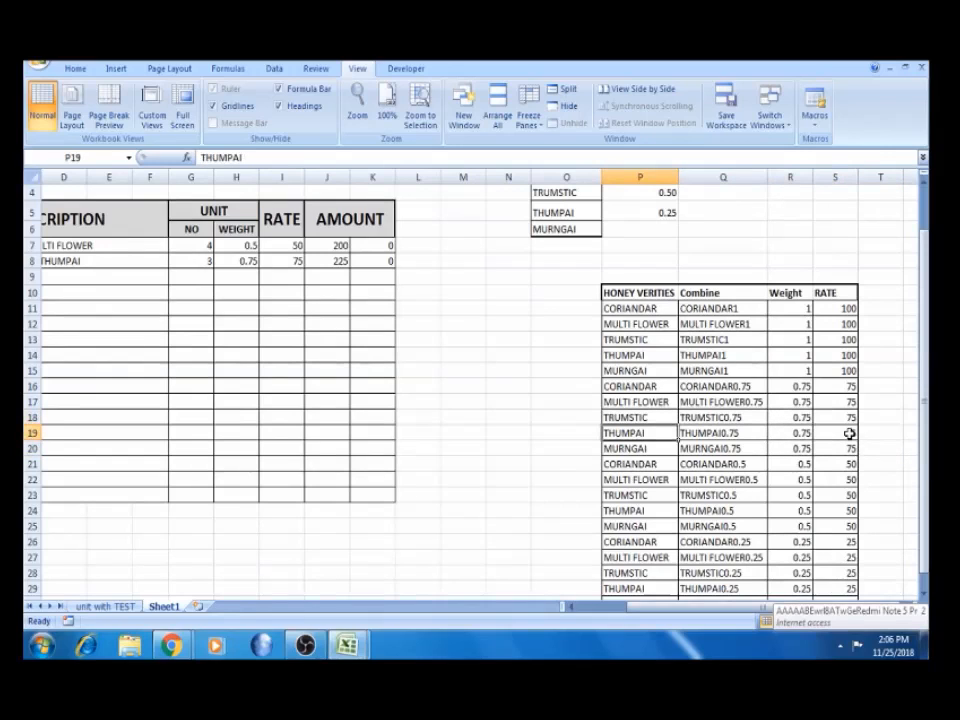
{"action": "key", "text": "Right"}
{"action": "key", "text": "Right"}
{"action": "key", "text": "Right"}
{"action": "key", "text": "Right"}
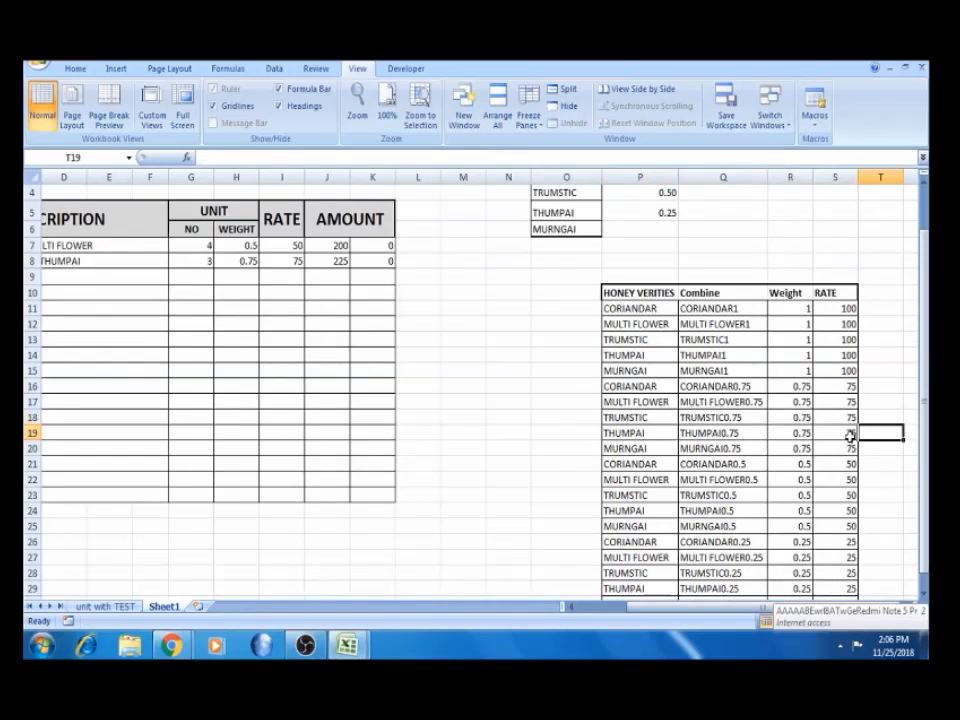
{"action": "key", "text": "Left"}
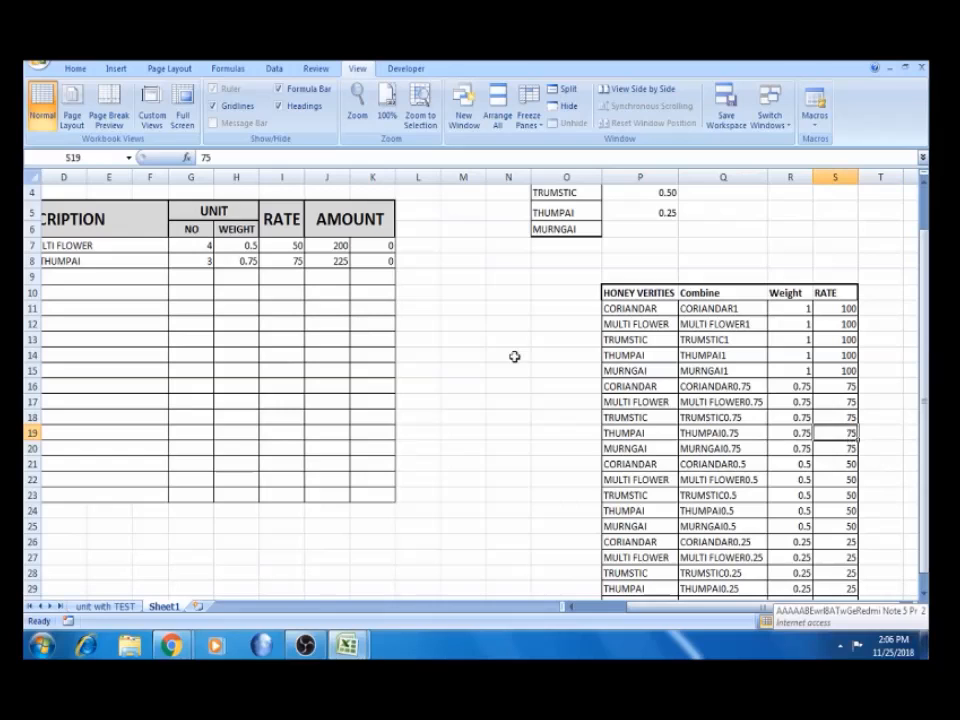
{"action": "left_click", "coordinate": [299, 260]}
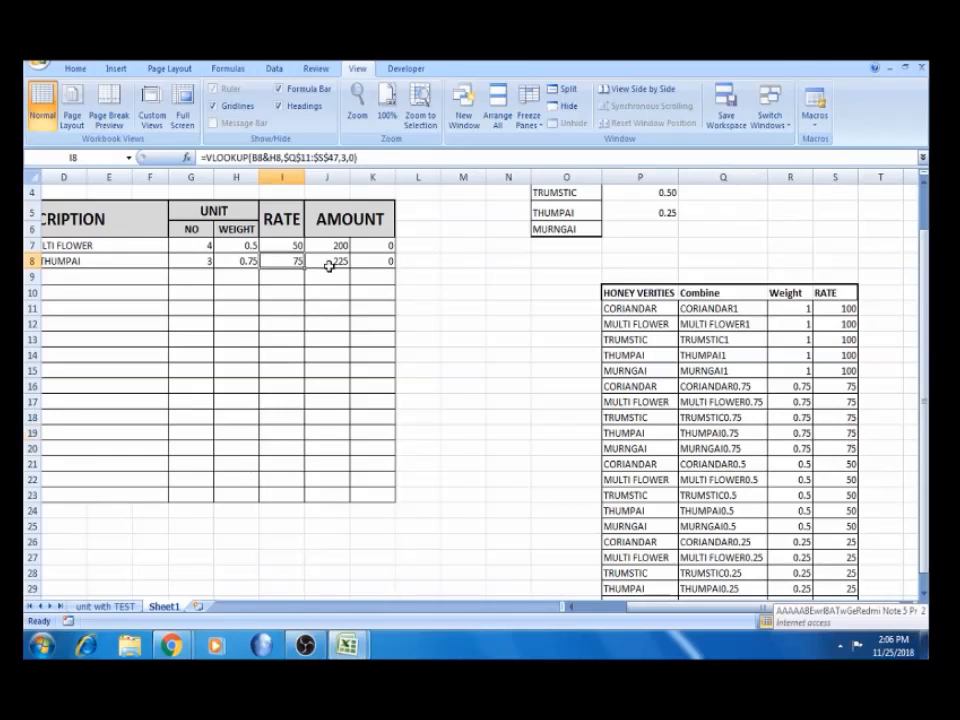
{"action": "left_click", "coordinate": [333, 263]}
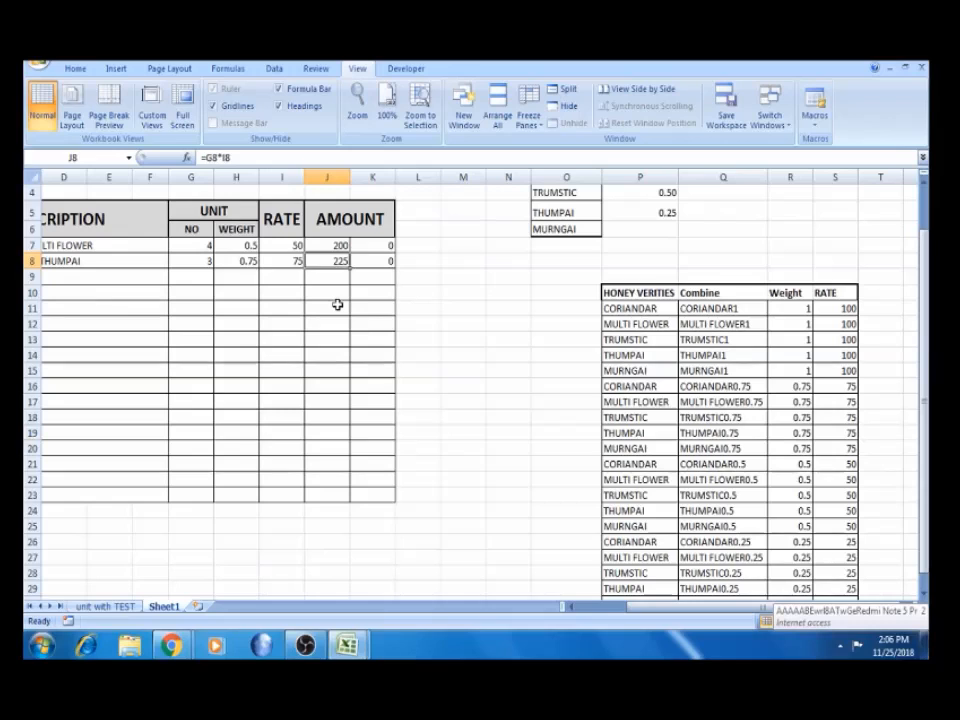
Apply a thick box border around the invoice item rows B7:K23
{"action": "left_click", "coordinate": [95, 262]}
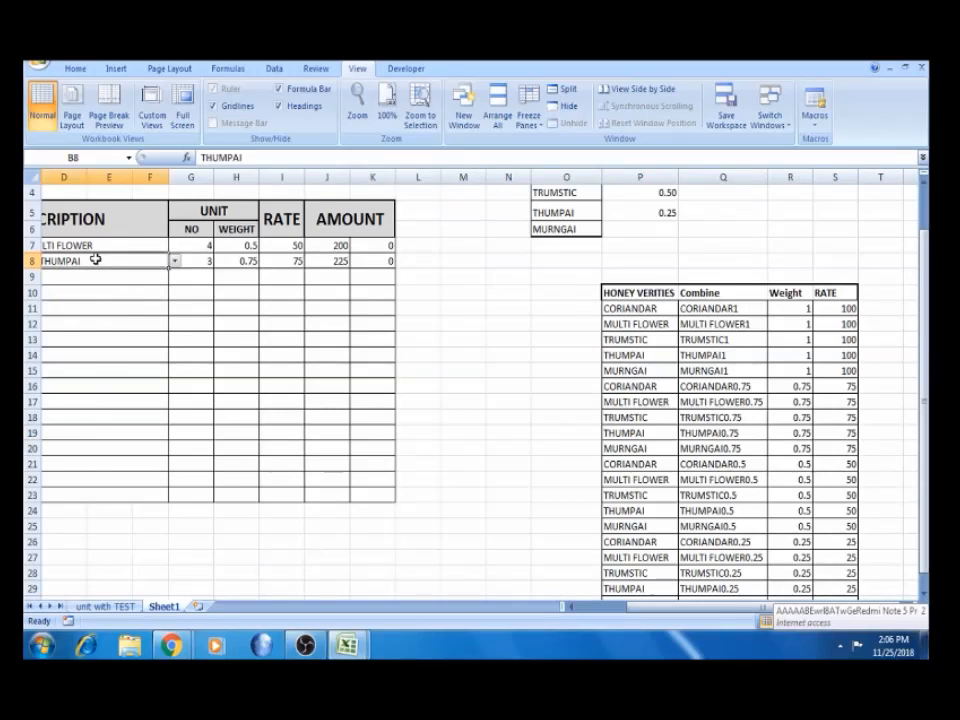
{"action": "key", "text": "Left"}
{"action": "key", "text": "Up"}
{"action": "key", "text": "Right"}
{"action": "key", "text": "Right"}
{"action": "key", "text": "Right"}
{"action": "key", "text": "Right"}
{"action": "key", "text": "Right"}
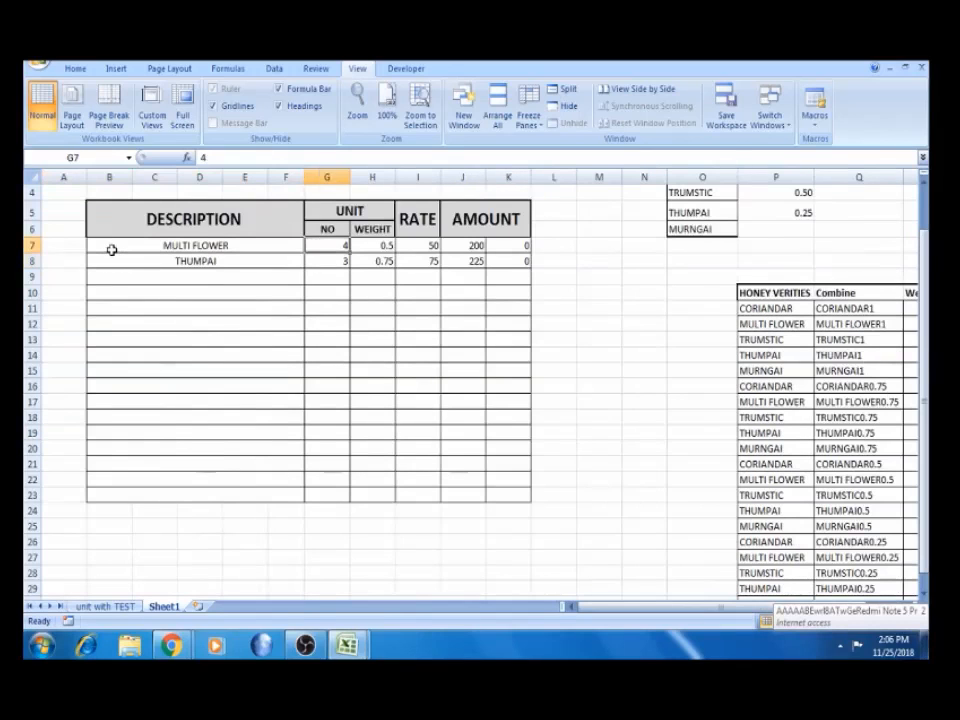
{"action": "key", "text": "Left"}
{"action": "key", "text": "Left"}
{"action": "key", "text": "Left"}
{"action": "key", "text": "Left"}
{"action": "key", "text": "shift+Right"}
{"action": "key", "text": "shift+Right"}
{"action": "key", "text": "shift+Right"}
{"action": "key", "text": "shift+Right"}
{"action": "key", "text": "shift+Right"}
{"action": "key", "text": "shift+Down"}
{"action": "key", "text": "shift+Down"}
{"action": "key", "text": "shift+Down"}
{"action": "key", "text": "shift+Down"}
{"action": "key", "text": "shift+Down"}
{"action": "key", "text": "shift+Down"}
{"action": "key", "text": "shift+Down"}
{"action": "key", "text": "shift+Down"}
{"action": "key", "text": "shift+Down"}
{"action": "key", "text": "shift+Down"}
{"action": "key", "text": "shift+Down"}
{"action": "key", "text": "shift+Down"}
{"action": "key", "text": "shift+Down"}
{"action": "key", "text": "shift+Down"}
{"action": "key", "text": "shift+Down"}
{"action": "key", "text": "shift+Down"}
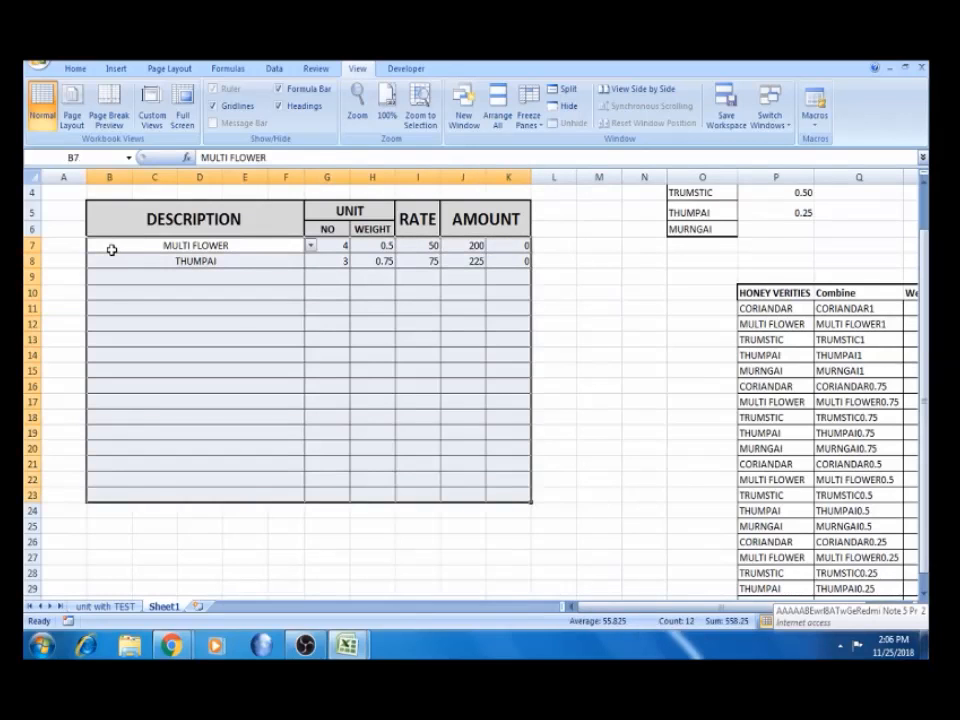
{"action": "left_click", "coordinate": [78, 68]}
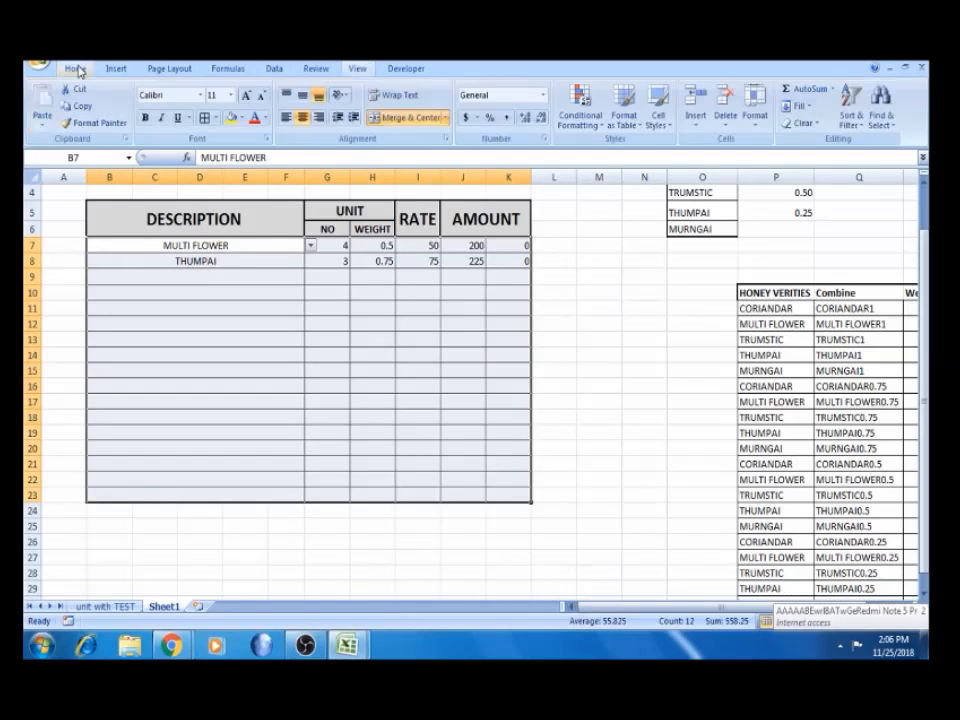
{"action": "left_click", "coordinate": [215, 118]}
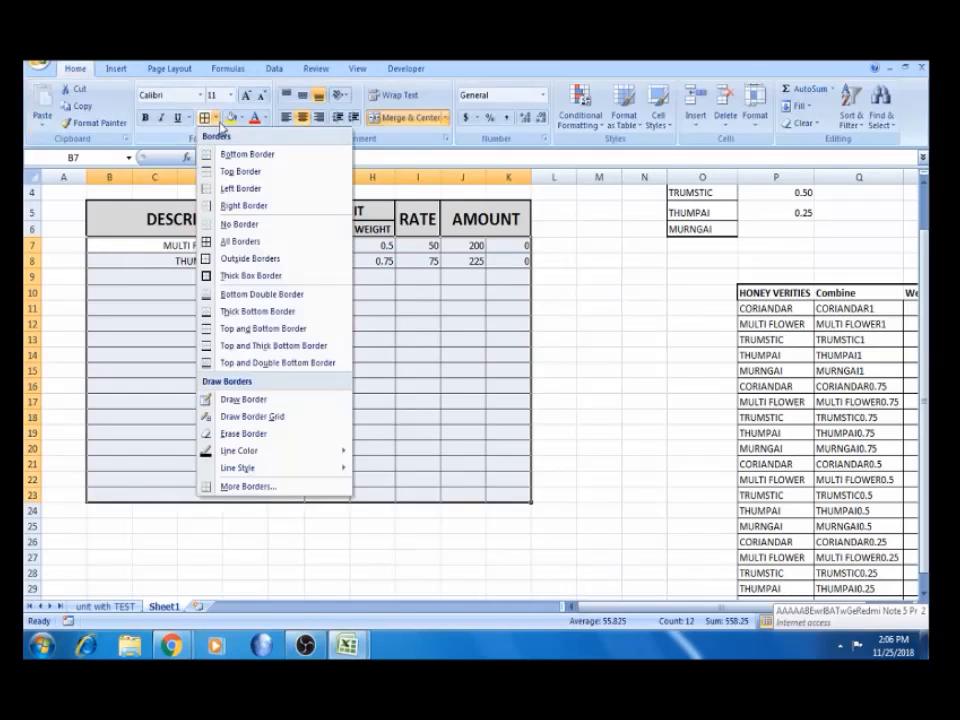
{"action": "left_click", "coordinate": [249, 277]}
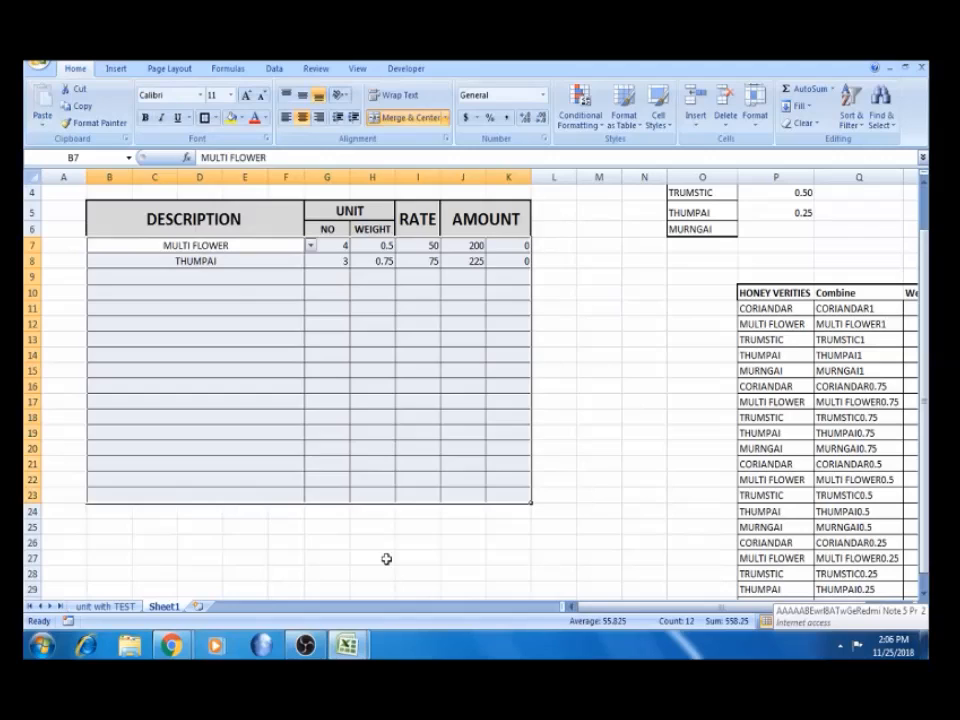
Merge and center cells G24:I24 below the item table
{"action": "left_click", "coordinate": [386, 559]}
{"action": "left_click_drag", "start_coordinate": [334, 509], "coordinate": [418, 510]}
{"action": "left_click_drag", "start_coordinate": [334, 509], "coordinate": [334, 509]}
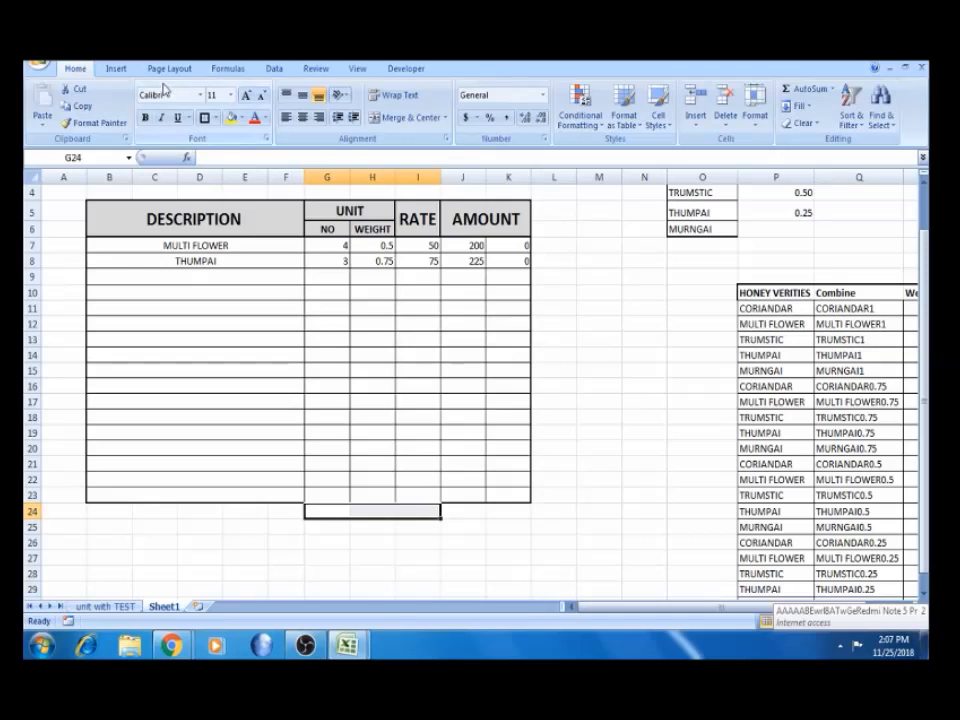
{"action": "left_click", "coordinate": [405, 117]}
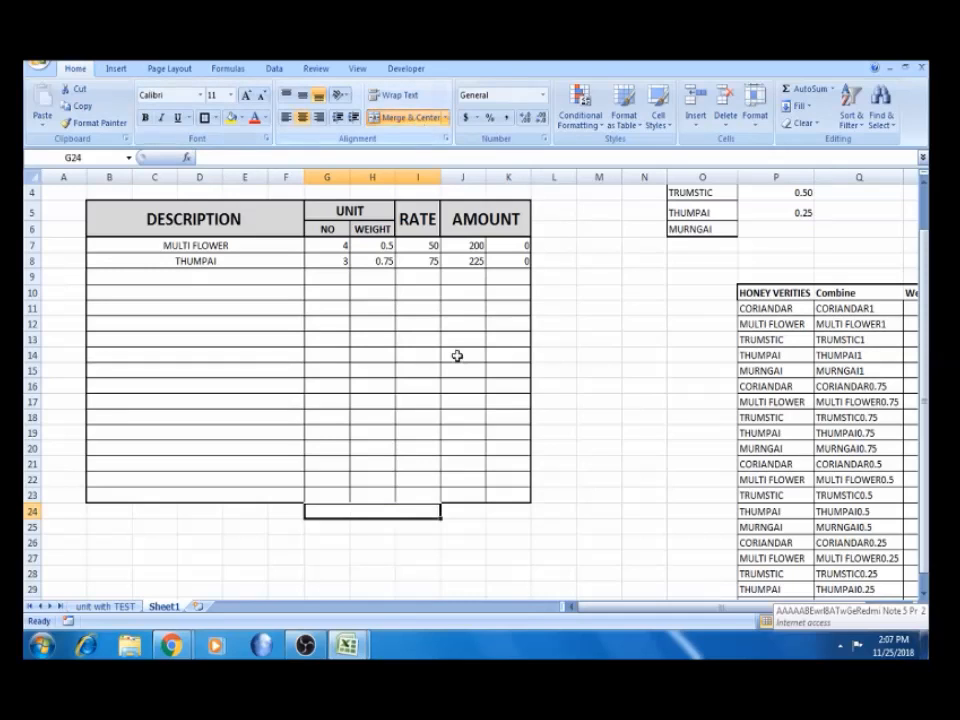
Sum the item amounts in J24 with =SUM(J7:J23)
{"action": "left_click", "coordinate": [463, 508]}
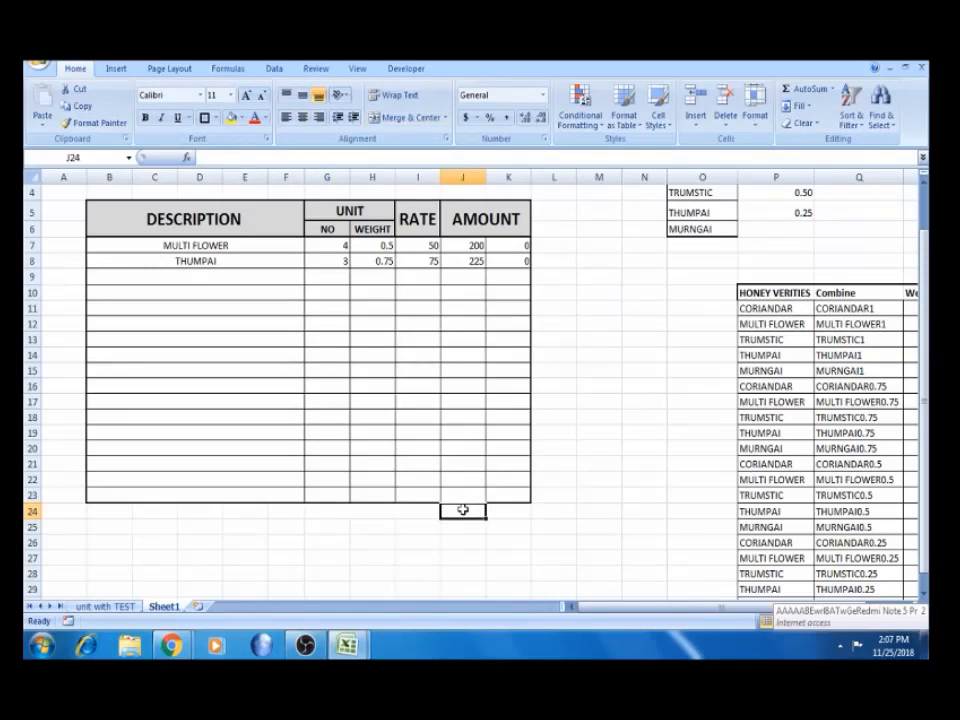
{"action": "key", "text": "alt+equal"}
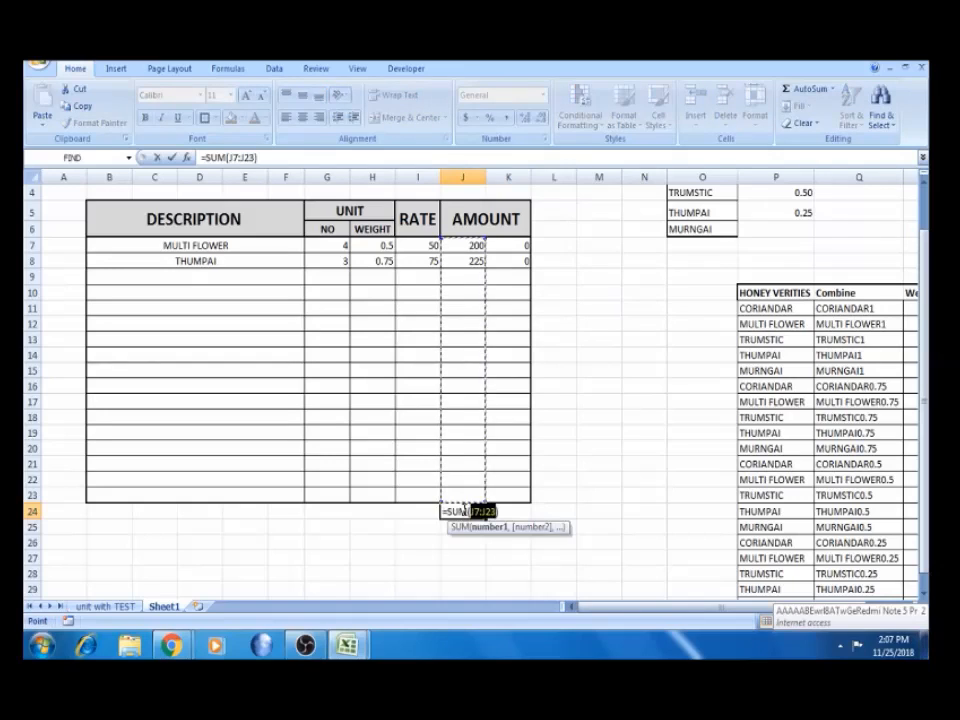
{"action": "key", "text": "Return"}
{"action": "left_click", "coordinate": [462, 510]}
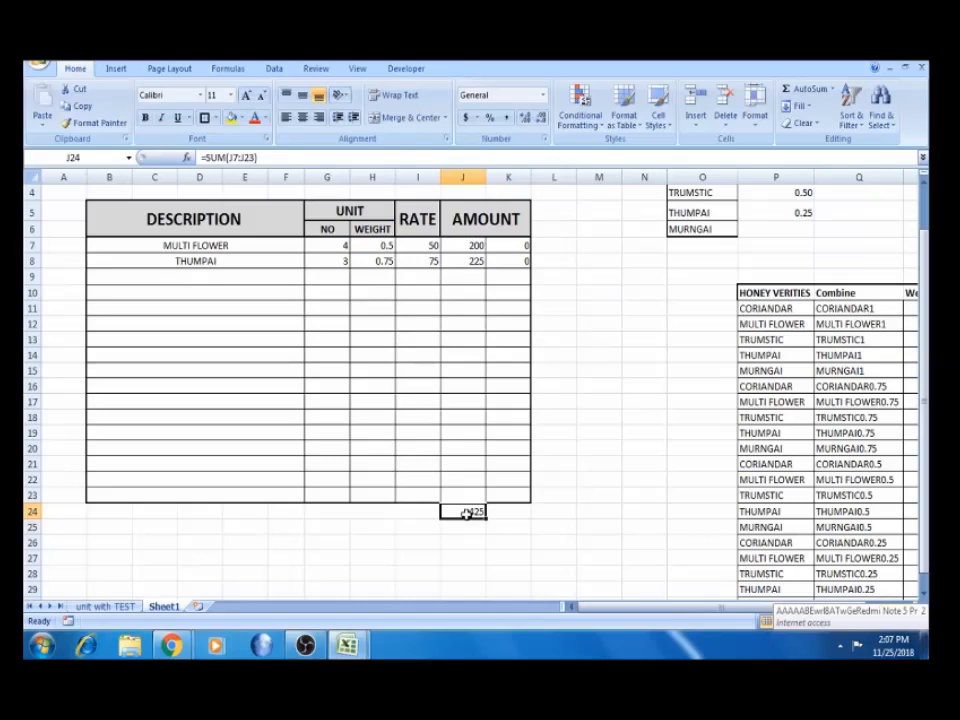
Enter the label "Total Bill" in the merged cell G24
{"action": "left_click", "coordinate": [383, 512]}
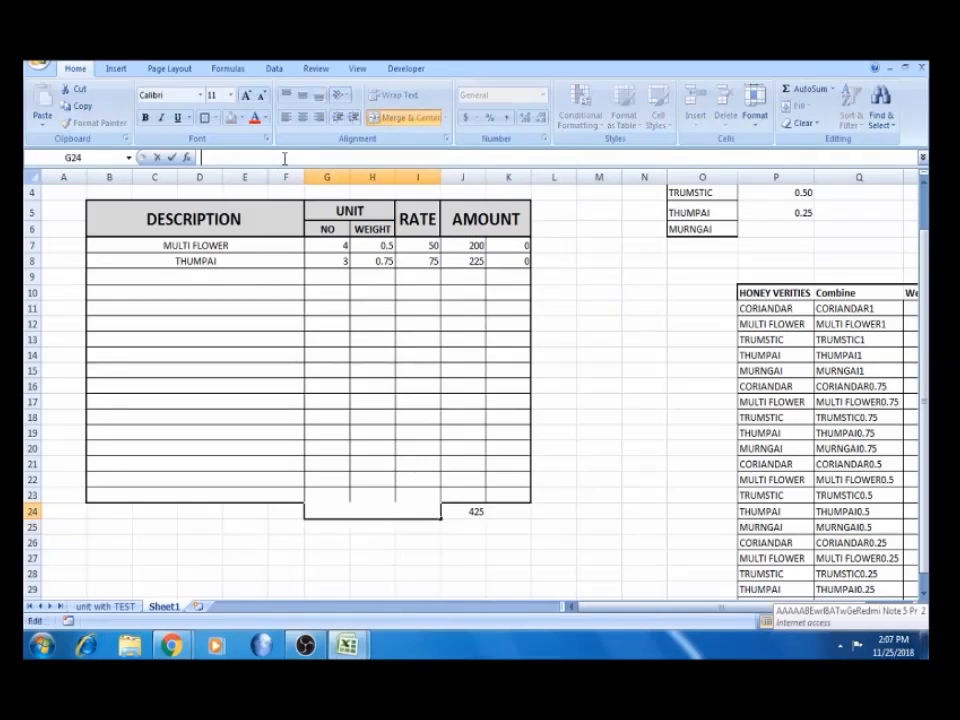
{"action": "type", "text": "Total Bill"}
{"action": "key", "text": "Tab"}
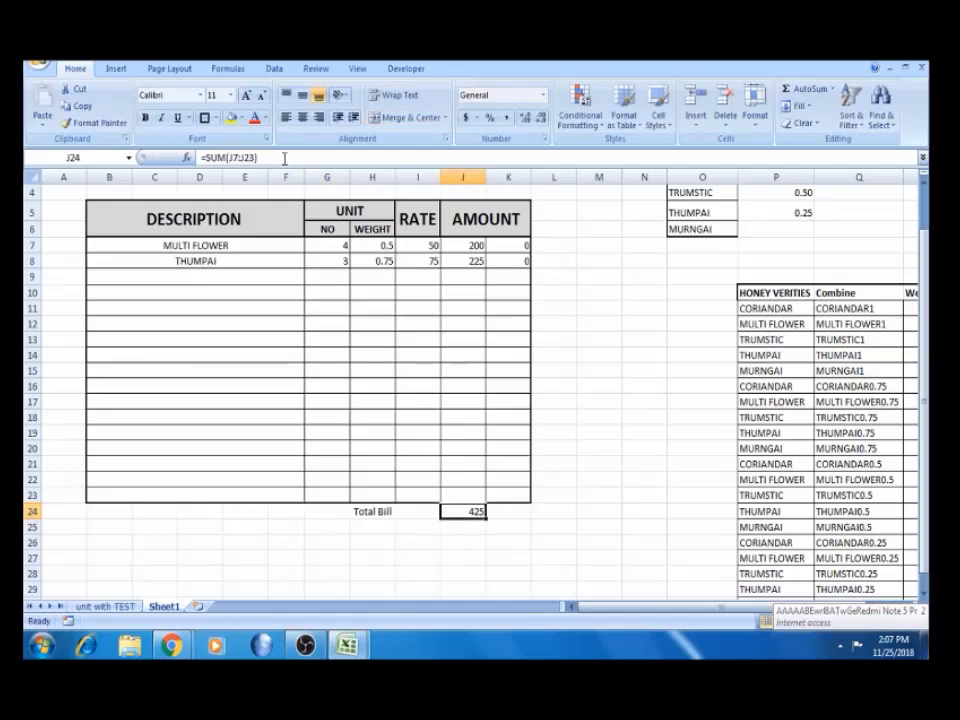
{"action": "left_click", "coordinate": [362, 510]}
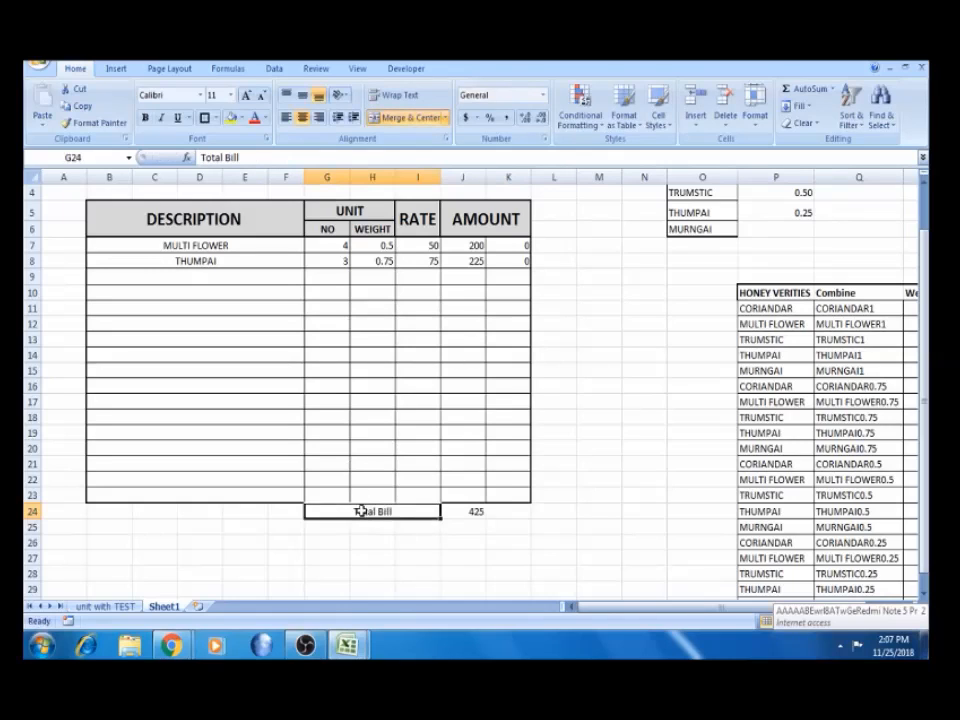
{"action": "left_click", "coordinate": [456, 513]}
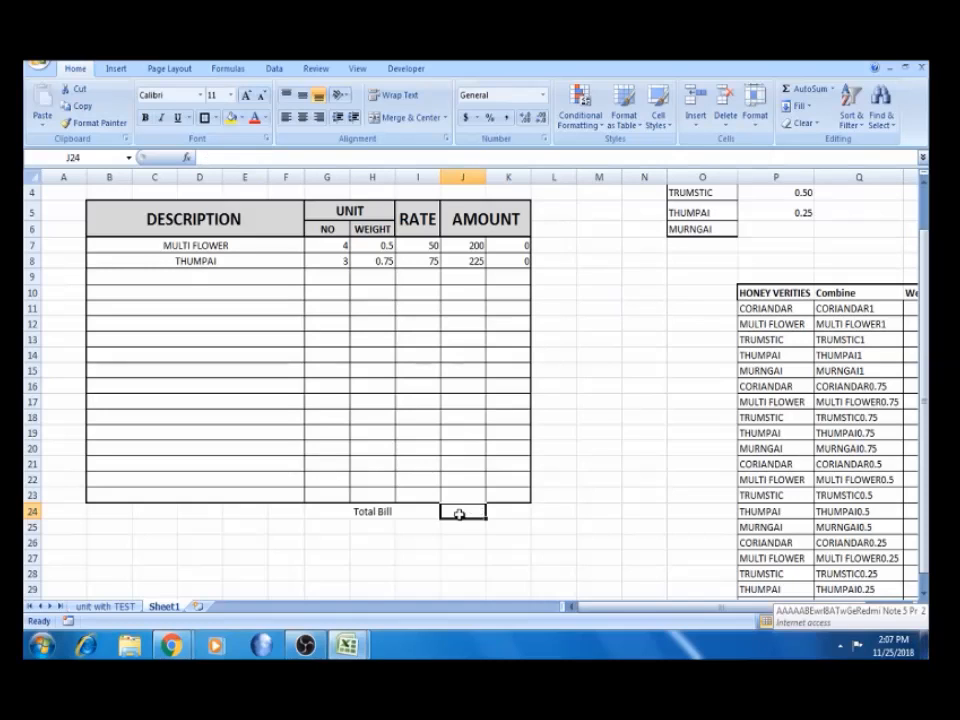
{"action": "type", "text": "=smal"}
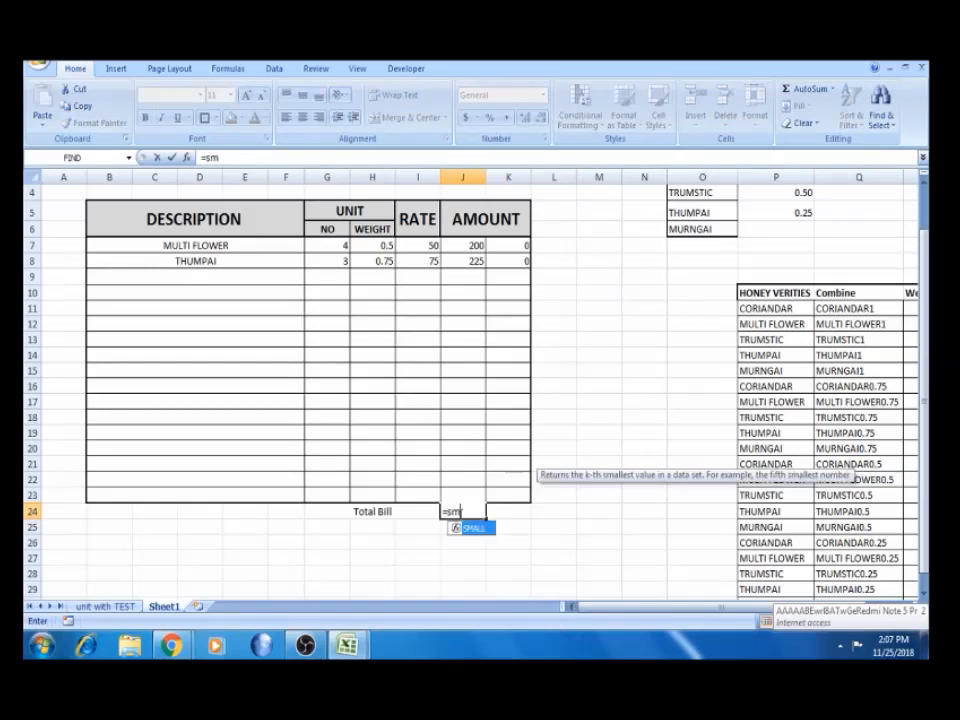
{"action": "key", "text": "BackSpace"}
{"action": "key", "text": "BackSpace"}
{"action": "key", "text": "BackSpace"}
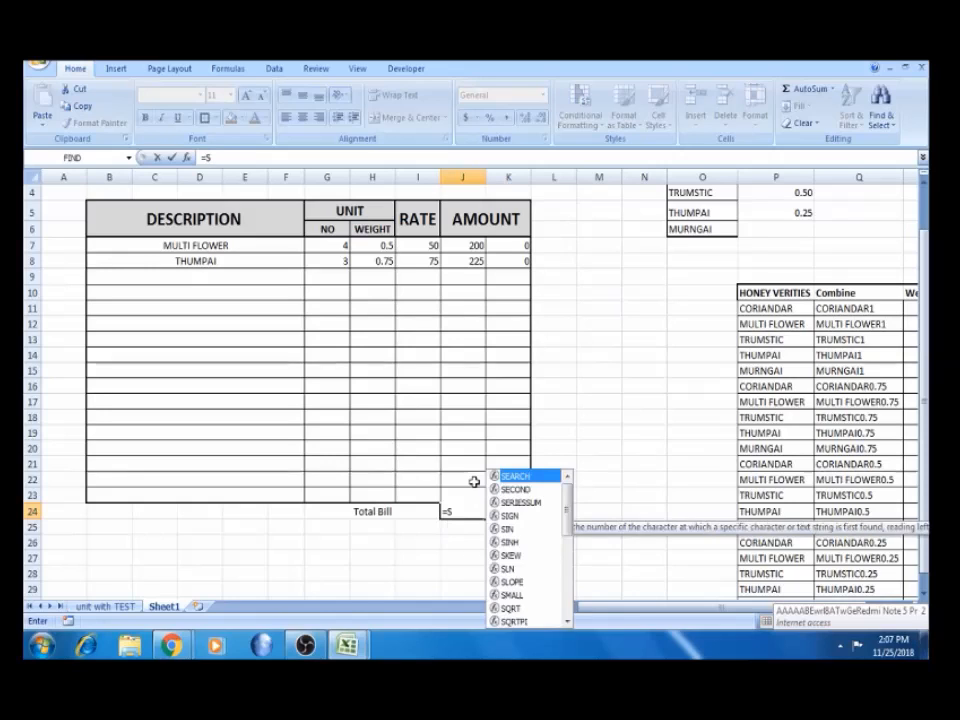
{"action": "key", "text": "BackSpace"}
{"action": "key", "text": "Escape"}
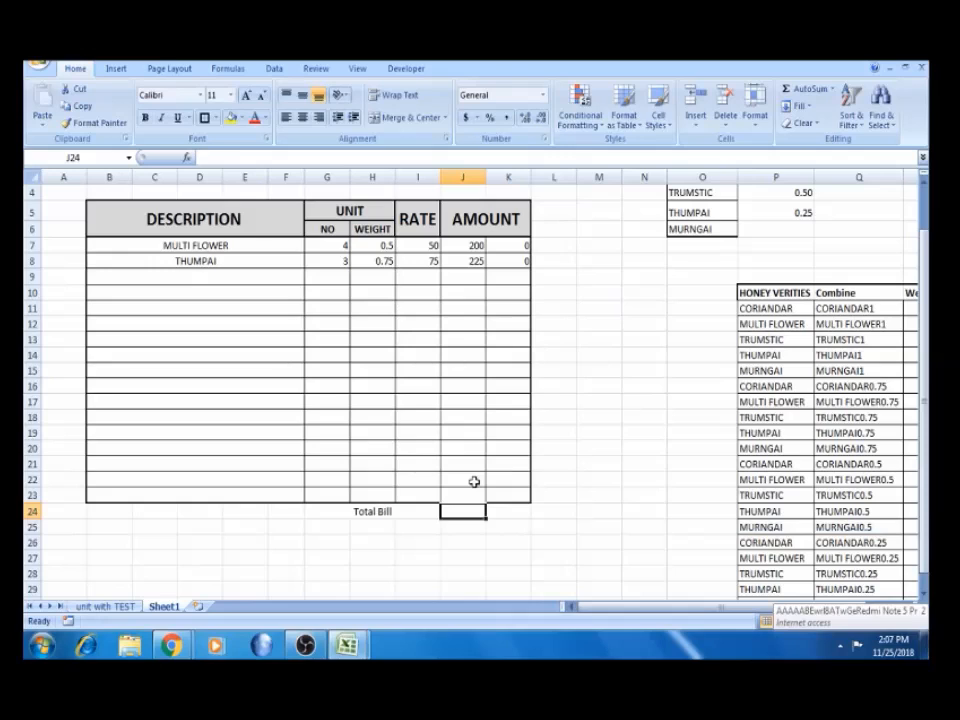
Use AutoSum in J24 to total J7:J23 beside the Total Bill label
{"action": "key", "text": "alt"}
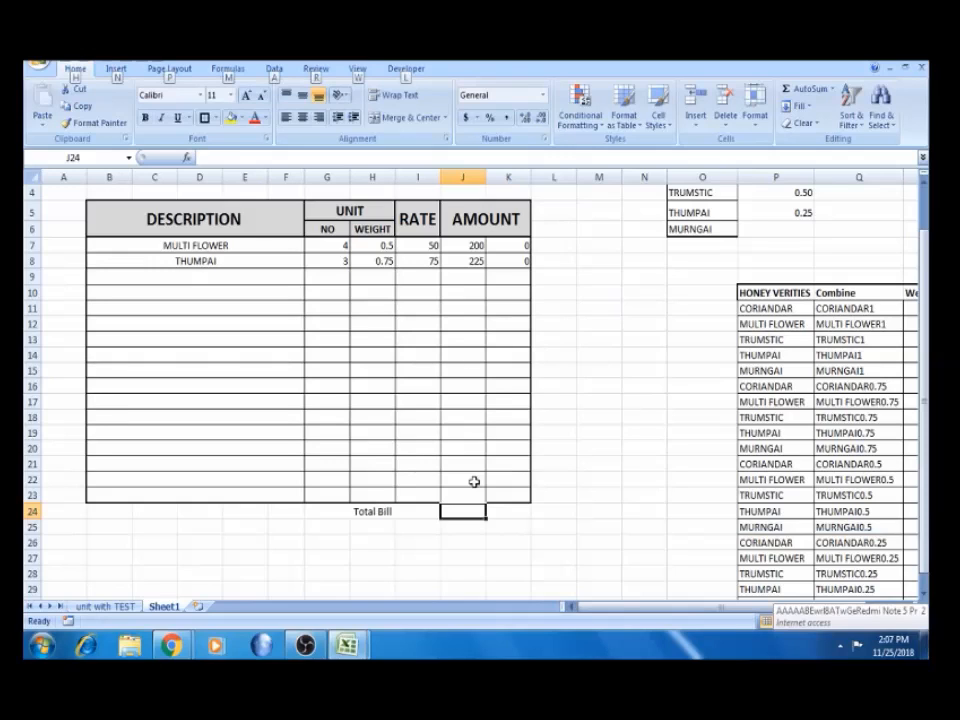
{"action": "key", "text": "alt+equal"}
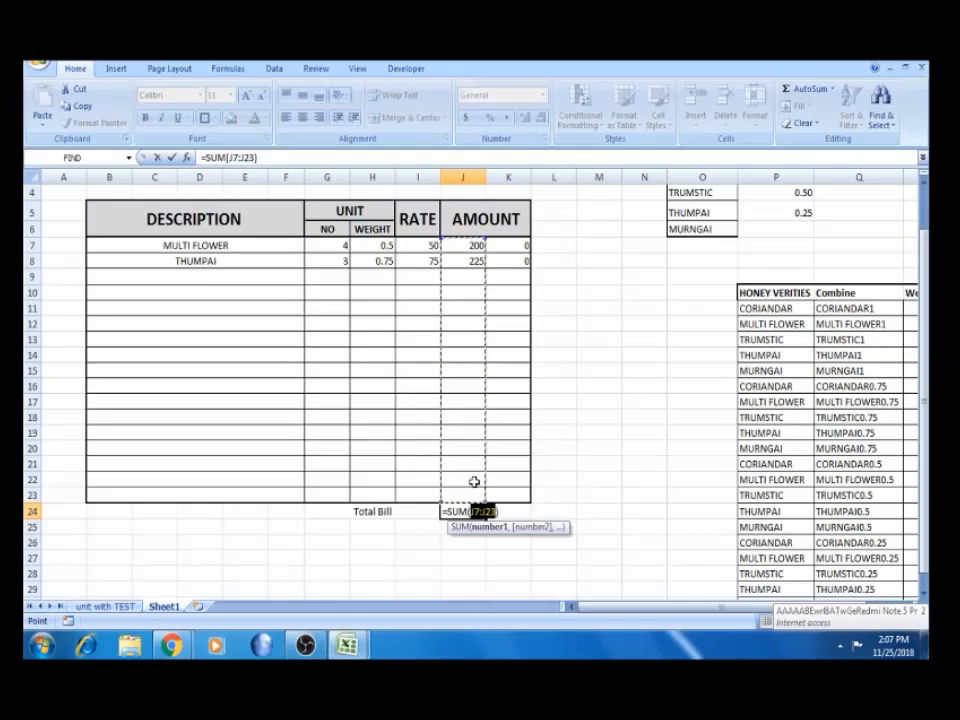
{"action": "key", "text": "Return"}
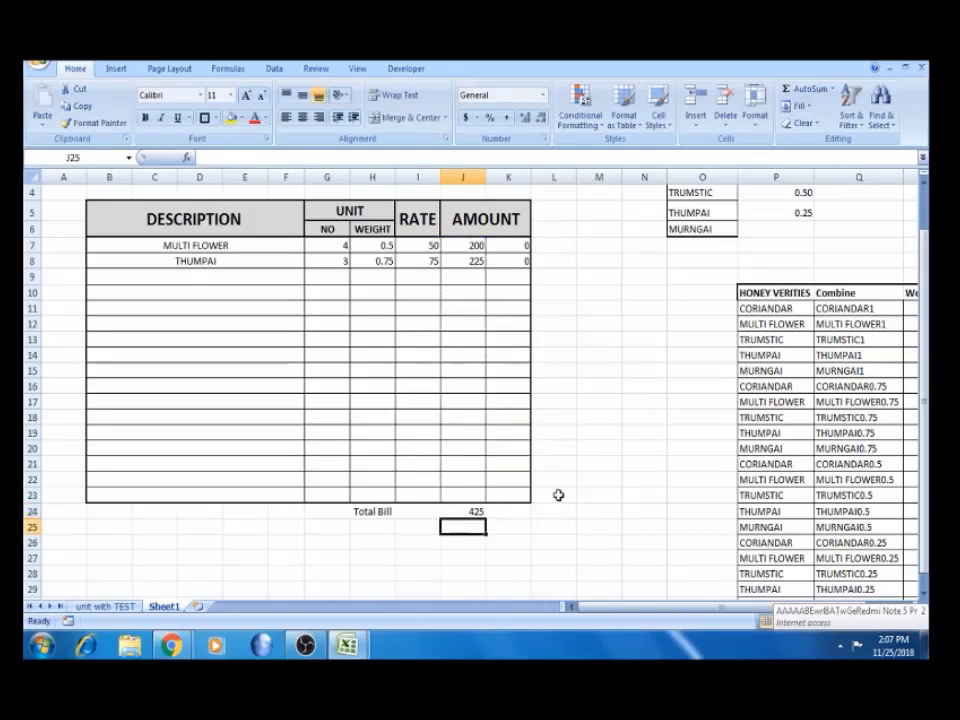
Open the "unit with TEST" sheet and examine its item table header from DESCRIPTION to AMOUNT
{"action": "left_click", "coordinate": [218, 223]}
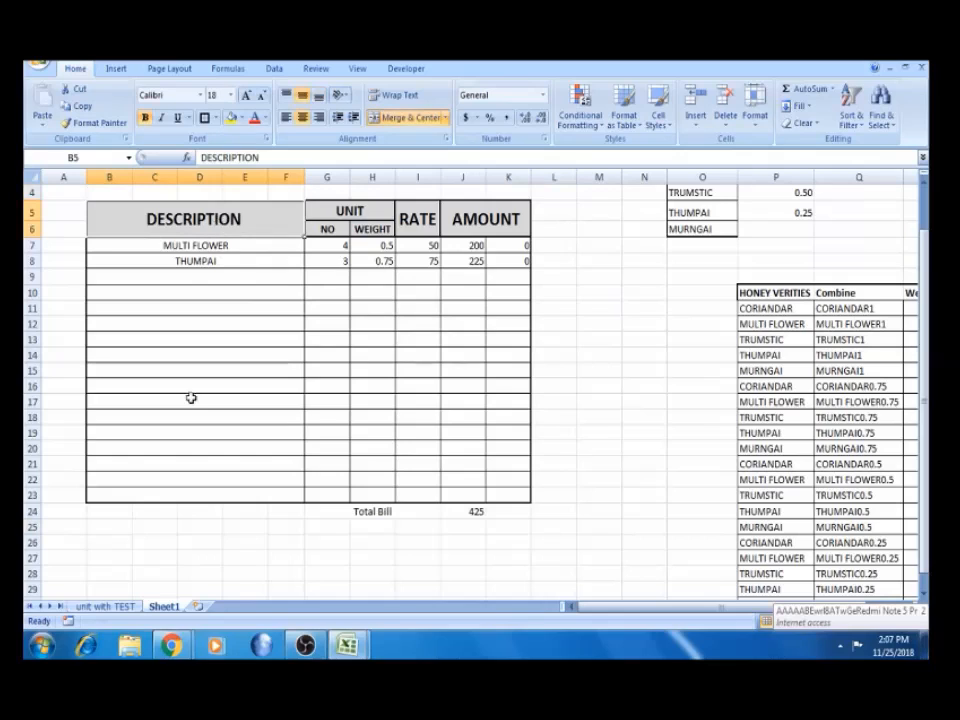
{"action": "left_click", "coordinate": [105, 606]}
{"action": "left_click", "coordinate": [158, 463]}
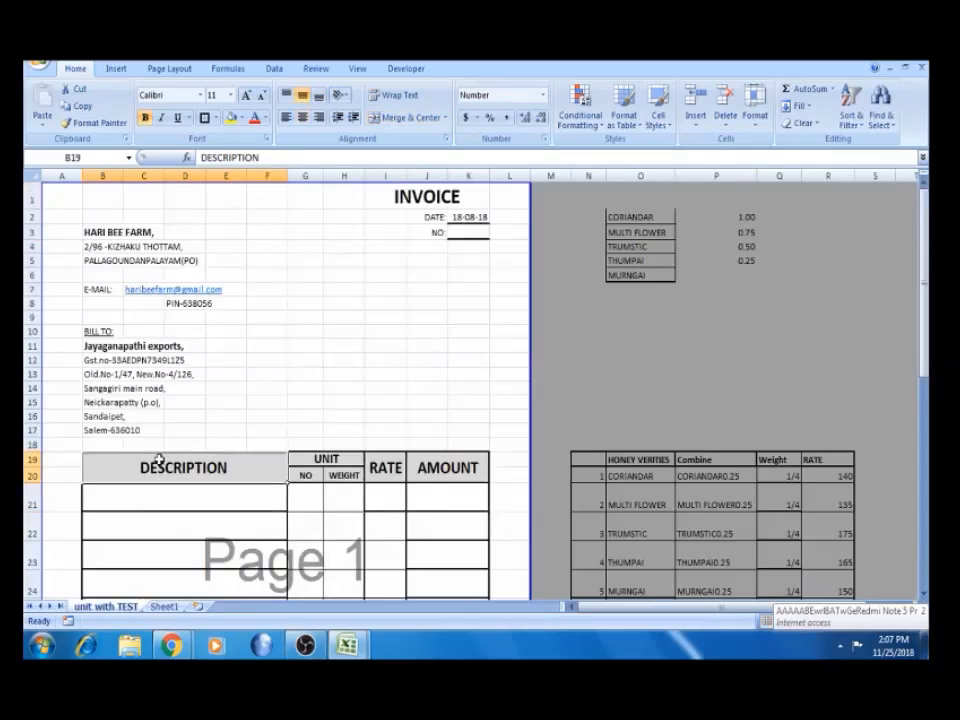
{"action": "left_click", "coordinate": [176, 513]}
{"action": "key", "text": "Up"}
{"action": "key", "text": "Up"}
{"action": "key", "text": "Up"}
{"action": "key", "text": "Down"}
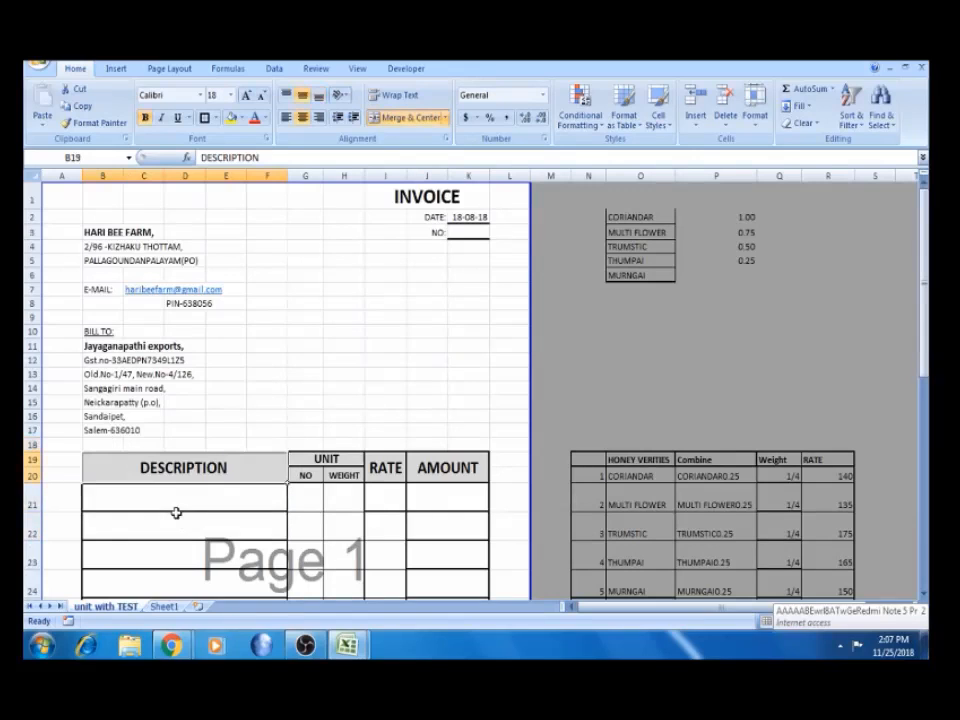
{"action": "key", "text": "shift+Right"}
{"action": "key", "text": "shift+Right"}
{"action": "key", "text": "shift+Right"}
{"action": "key", "text": "shift+Right"}
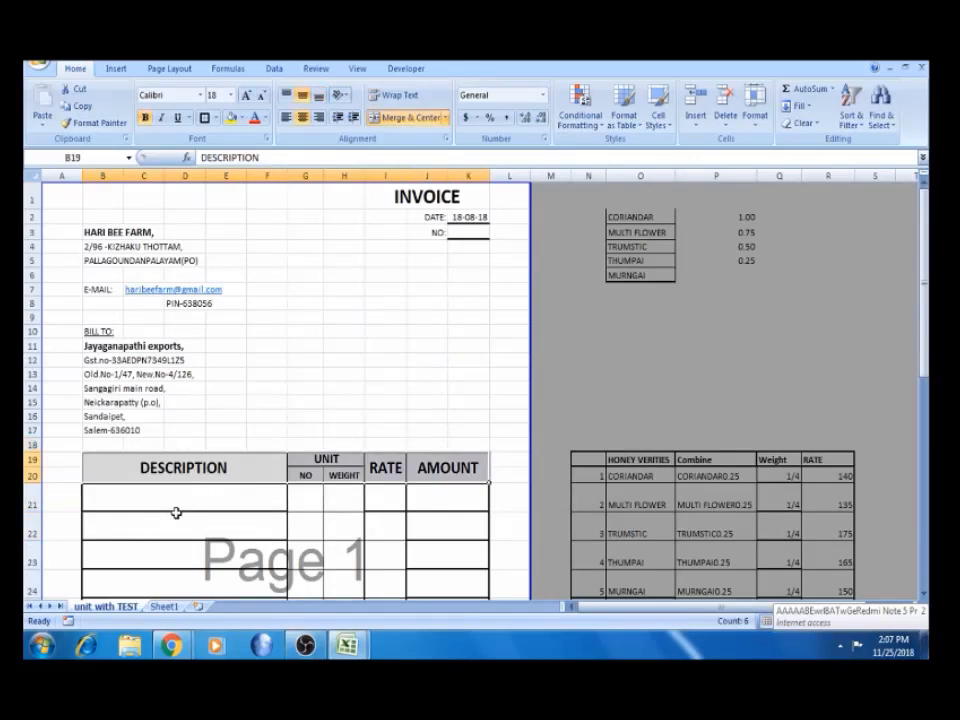
{"action": "left_click", "coordinate": [271, 391]}
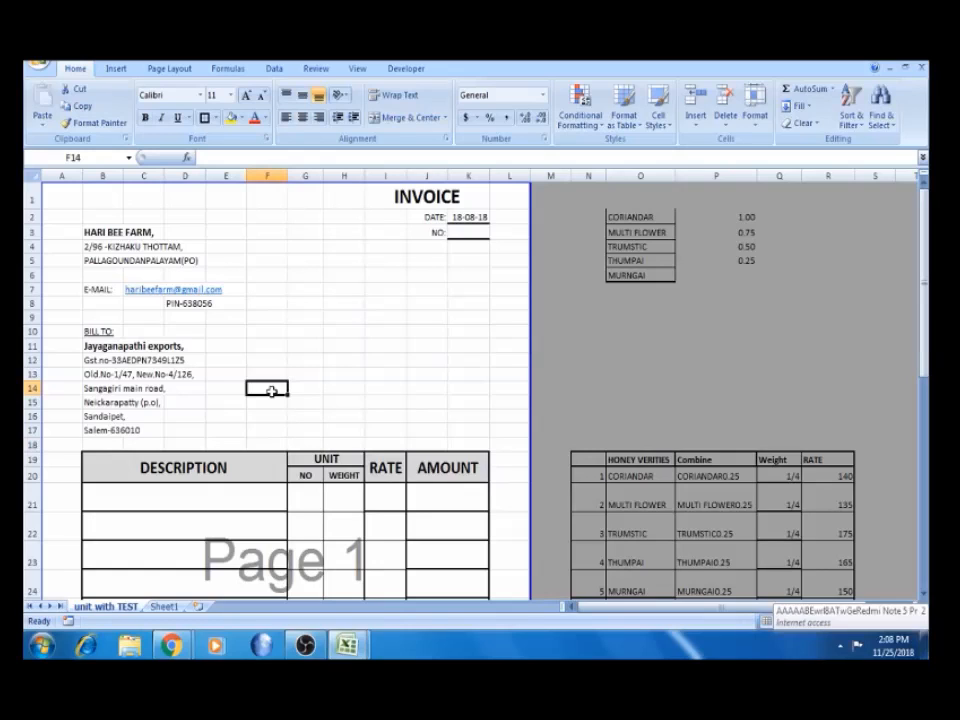
{"action": "key", "text": "Down"}
{"action": "key", "text": "Down"}
{"action": "key", "text": "Right"}
{"action": "key", "text": "Right"}
{"action": "key", "text": "Right"}
{"action": "key", "text": "Right"}
{"action": "key", "text": "Right"}
{"action": "key", "text": "Right"}
{"action": "key", "text": "Right"}
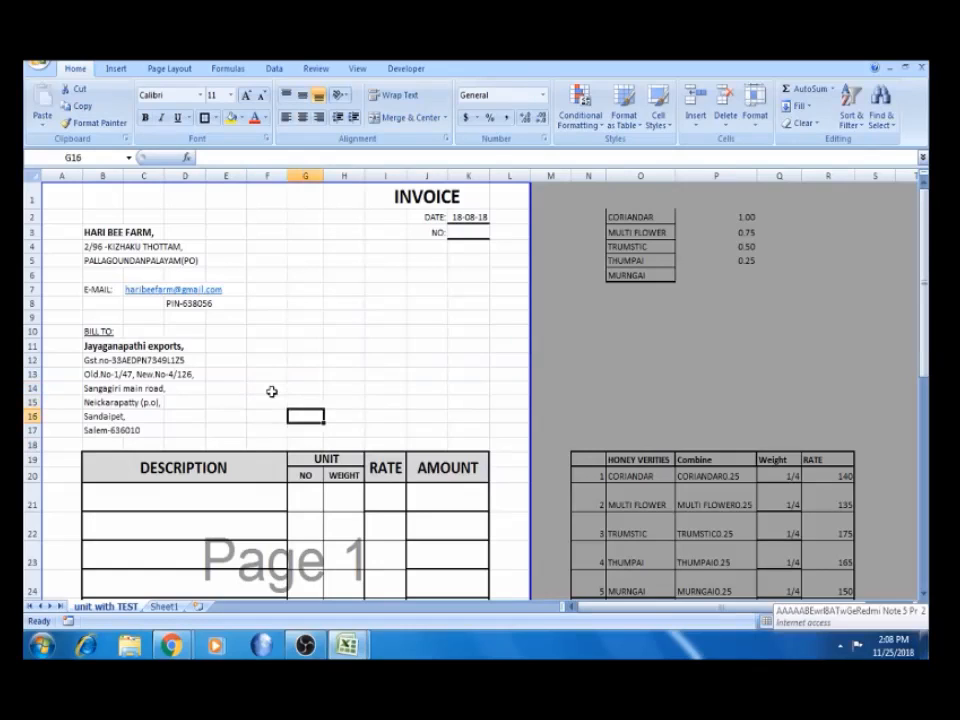
{"action": "key", "text": "Down"}
{"action": "key", "text": "Down"}
{"action": "key", "text": "Down"}
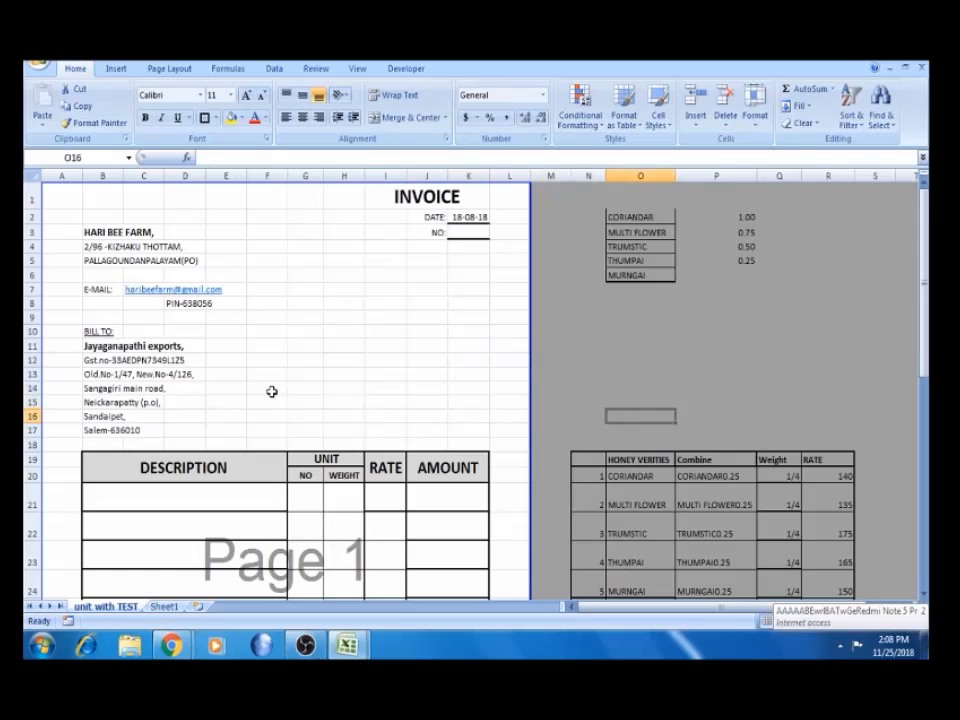
Select the whole invoice range A1:L35 and choose a preset page margin for the sheet
{"action": "key", "text": "Home"}
{"action": "key", "text": "Up"}
{"action": "key", "text": "Up"}
{"action": "key", "text": "Up"}
{"action": "key", "text": "Up"}
{"action": "key", "text": "Up"}
{"action": "key", "text": "Up"}
{"action": "key", "text": "Up"}
{"action": "key", "text": "Up"}
{"action": "key", "text": "Up"}
{"action": "key", "text": "Up"}
{"action": "key", "text": "Up"}
{"action": "key", "text": "Up"}
{"action": "key", "text": "Up"}
{"action": "key", "text": "Up"}
{"action": "key", "text": "Up"}
{"action": "key", "text": "Up"}
{"action": "key", "text": "Up"}
{"action": "key", "text": "Up"}
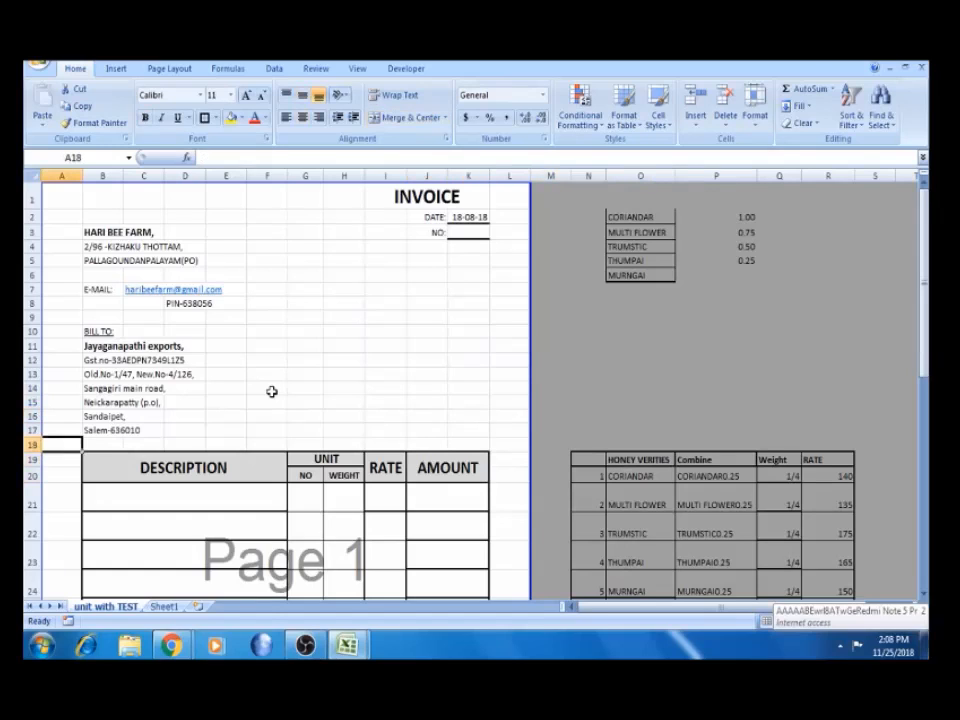
{"action": "key", "text": "shift+Right"}
{"action": "key", "text": "shift+Right"}
{"action": "key", "text": "shift+Right"}
{"action": "key", "text": "shift+Right"}
{"action": "key", "text": "shift+Right"}
{"action": "key", "text": "shift+Right"}
{"action": "key", "text": "shift+Right"}
{"action": "key", "text": "shift+Right"}
{"action": "key", "text": "shift+Right"}
{"action": "key", "text": "shift+Right"}
{"action": "key", "text": "shift+Right"}
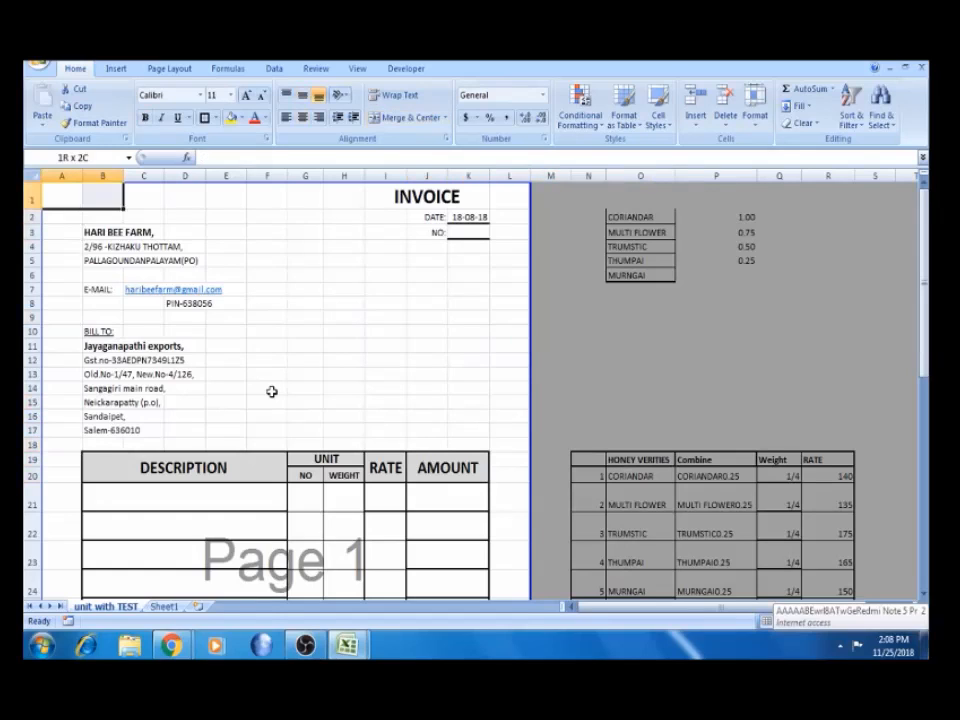
{"action": "key", "text": "shift+Down"}
{"action": "key", "text": "shift+Down"}
{"action": "key", "text": "shift+Down"}
{"action": "key", "text": "shift+Down"}
{"action": "key", "text": "shift+Down"}
{"action": "key", "text": "shift+Down"}
{"action": "key", "text": "shift+Down"}
{"action": "key", "text": "shift+Down"}
{"action": "key", "text": "shift+Down"}
{"action": "key", "text": "shift+Down"}
{"action": "key", "text": "shift+Down"}
{"action": "key", "text": "shift+Down"}
{"action": "key", "text": "shift+Down"}
{"action": "key", "text": "shift+Down"}
{"action": "key", "text": "shift+Down"}
{"action": "key", "text": "shift+Down"}
{"action": "key", "text": "shift+Down"}
{"action": "key", "text": "shift+Down"}
{"action": "key", "text": "shift+Down"}
{"action": "key", "text": "shift+Down"}
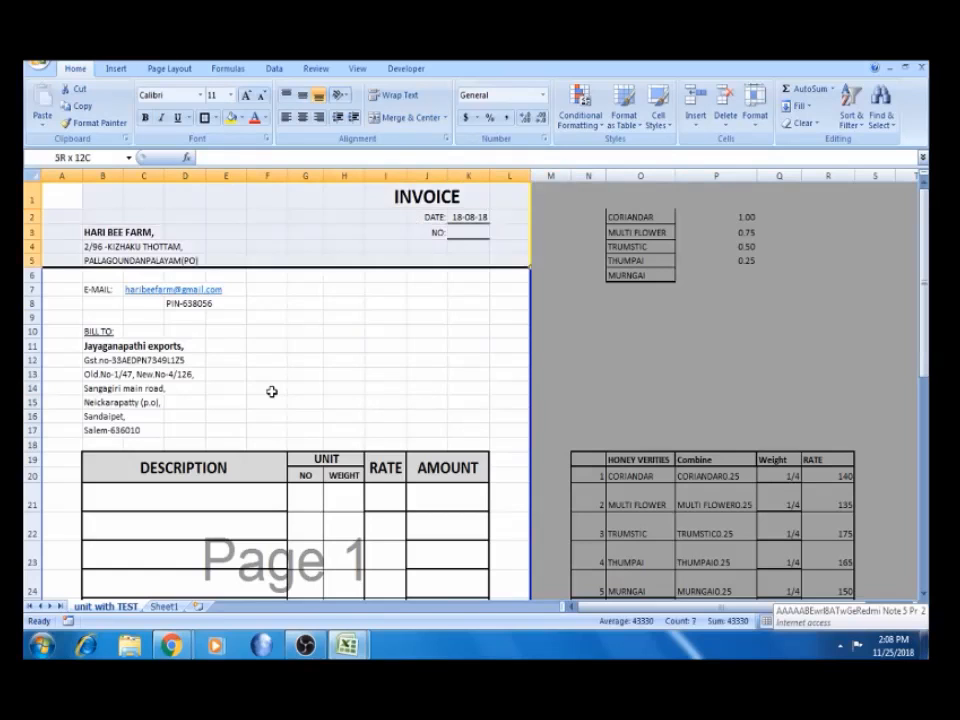
{"action": "key", "text": "shift+Down"}
{"action": "key", "text": "shift+Down"}
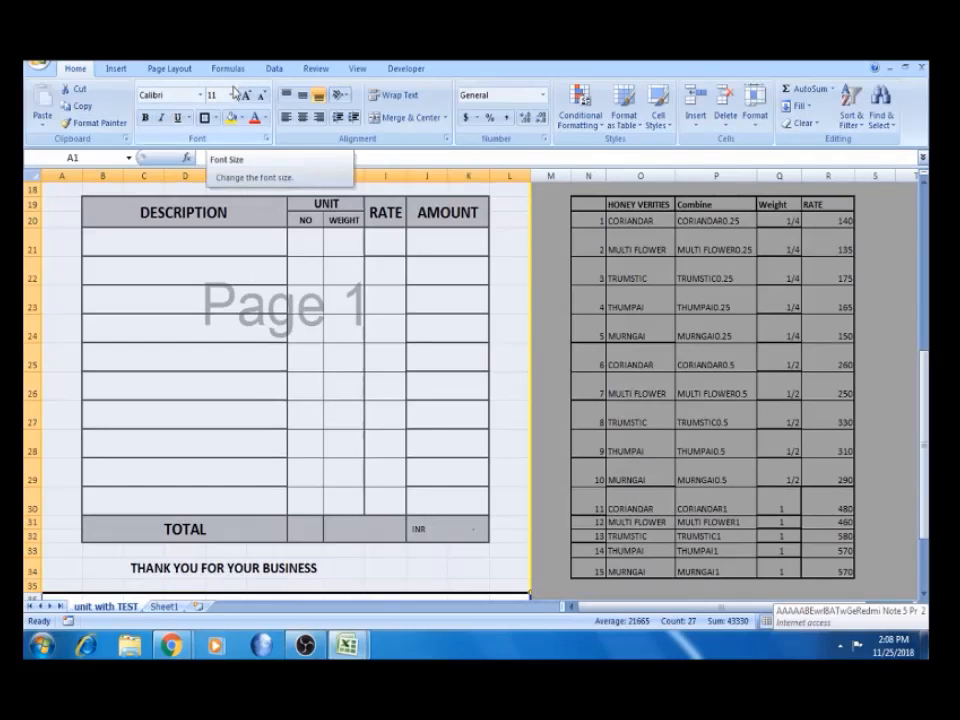
{"action": "left_click", "coordinate": [168, 70]}
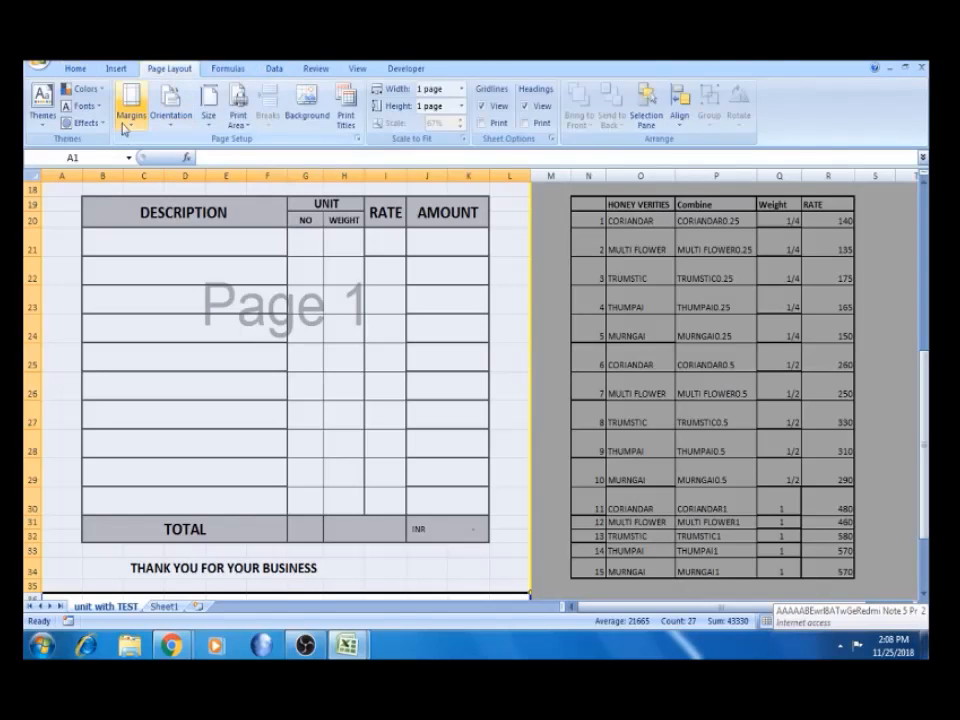
{"action": "left_click", "coordinate": [131, 102]}
{"action": "left_click", "coordinate": [165, 263]}
Set the selected invoice range A1:L35 as the print area and deselect it
{"action": "left_click", "coordinate": [241, 122]}
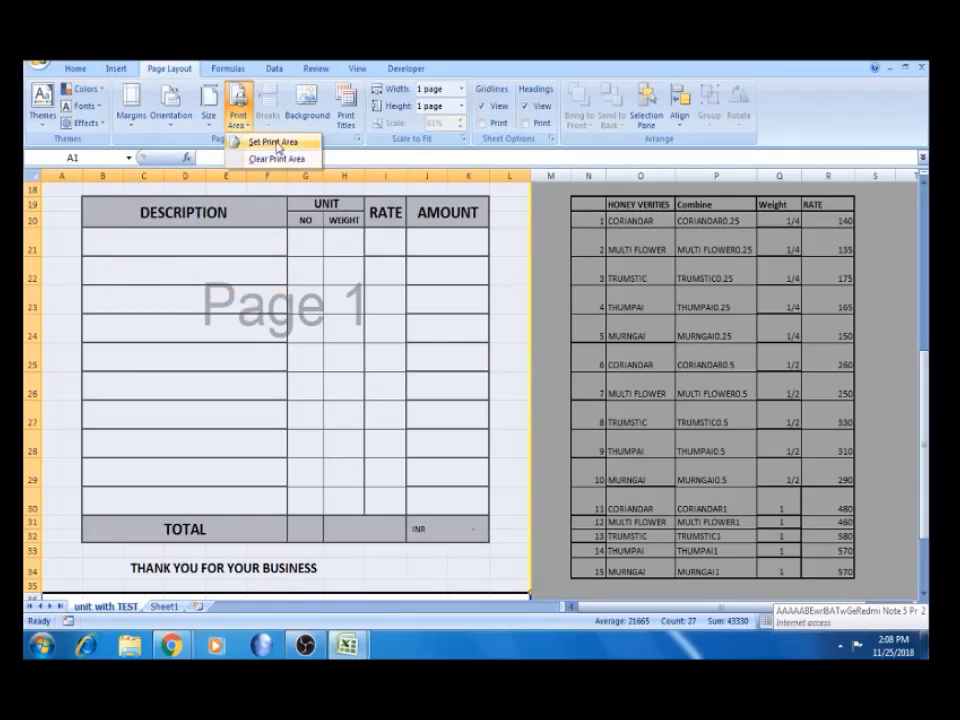
{"action": "left_click", "coordinate": [277, 143]}
{"action": "left_click", "coordinate": [356, 278]}
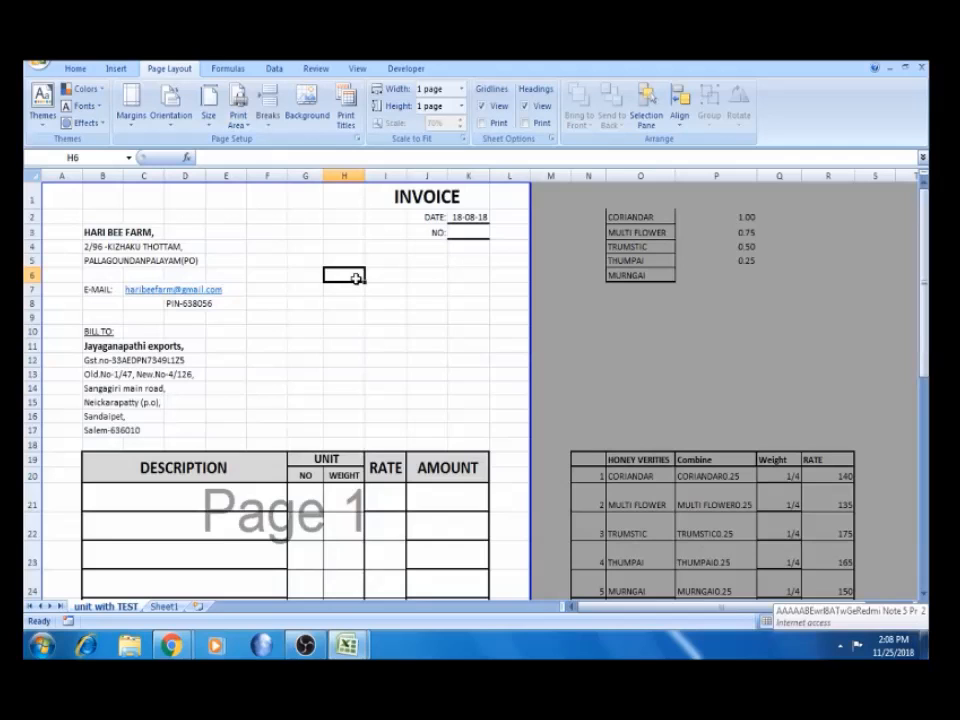
Examine the invoice from its item table down to the TOTAL row and the end of the print area
{"action": "key", "text": "Down"}
{"action": "key", "text": "Down"}
{"action": "key", "text": "Down"}
{"action": "key", "text": "Down"}
{"action": "key", "text": "Down"}
{"action": "key", "text": "Down"}
{"action": "key", "text": "Down"}
{"action": "key", "text": "Down"}
{"action": "key", "text": "Down"}
{"action": "key", "text": "Down"}
{"action": "key", "text": "Down"}
{"action": "key", "text": "Down"}
{"action": "key", "text": "Down"}
{"action": "key", "text": "Down"}
{"action": "key", "text": "Down"}
{"action": "key", "text": "Down"}
{"action": "key", "text": "Down"}
{"action": "key", "text": "Down"}
{"action": "key", "text": "Down"}
{"action": "key", "text": "Down"}
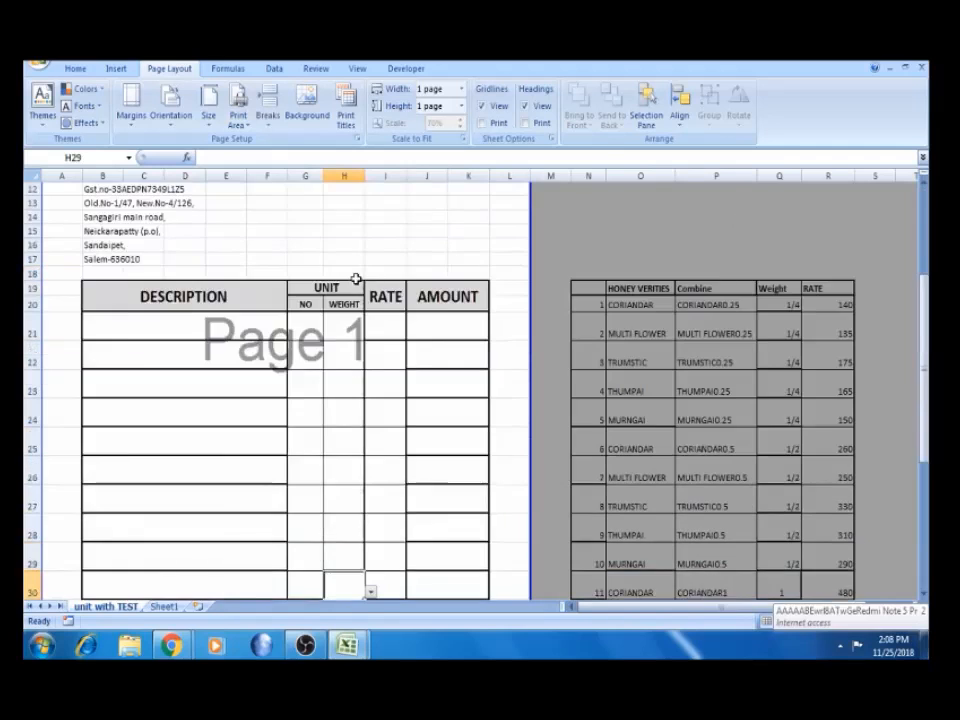
{"action": "key", "text": "Up"}
{"action": "key", "text": "Up"}
{"action": "key", "text": "Up"}
{"action": "key", "text": "Up"}
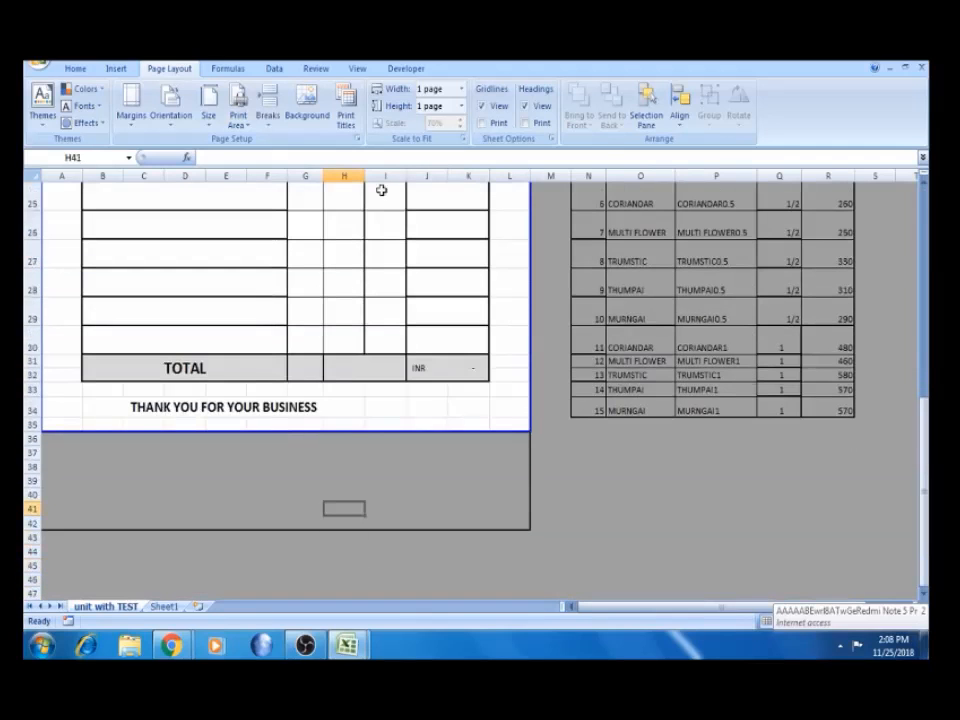
{"action": "left_click", "coordinate": [381, 423]}
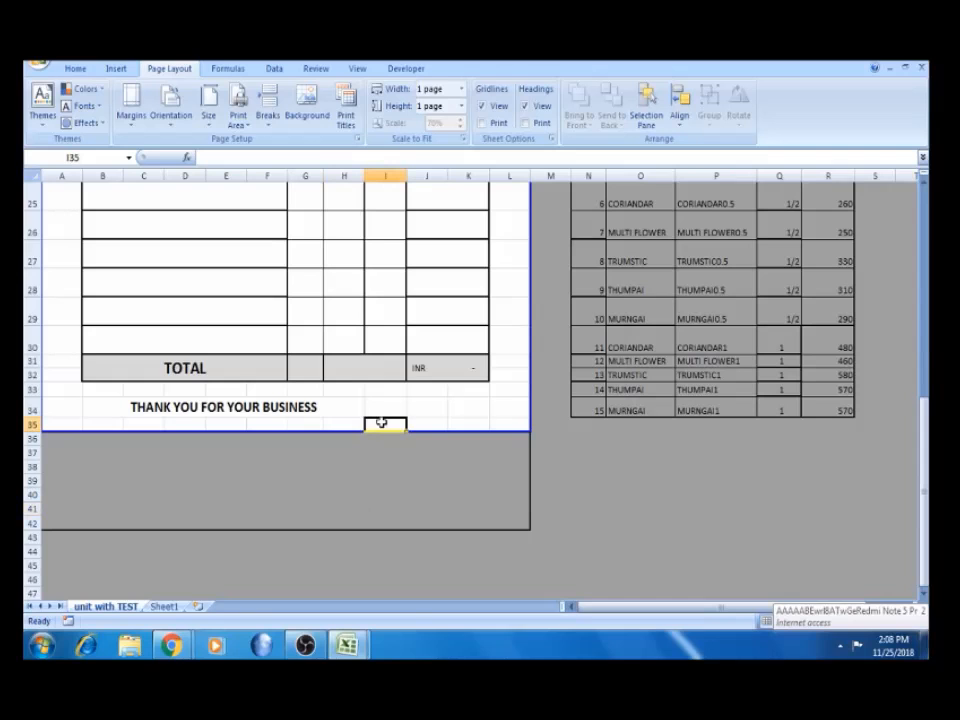
{"action": "left_click", "coordinate": [444, 367]}
Replace the fixed invoice date in K2 with the formula =TODAY()
{"action": "key", "text": "Up"}
{"action": "key", "text": "Up"}
{"action": "key", "text": "Up"}
{"action": "key", "text": "Up"}
{"action": "key", "text": "Up"}
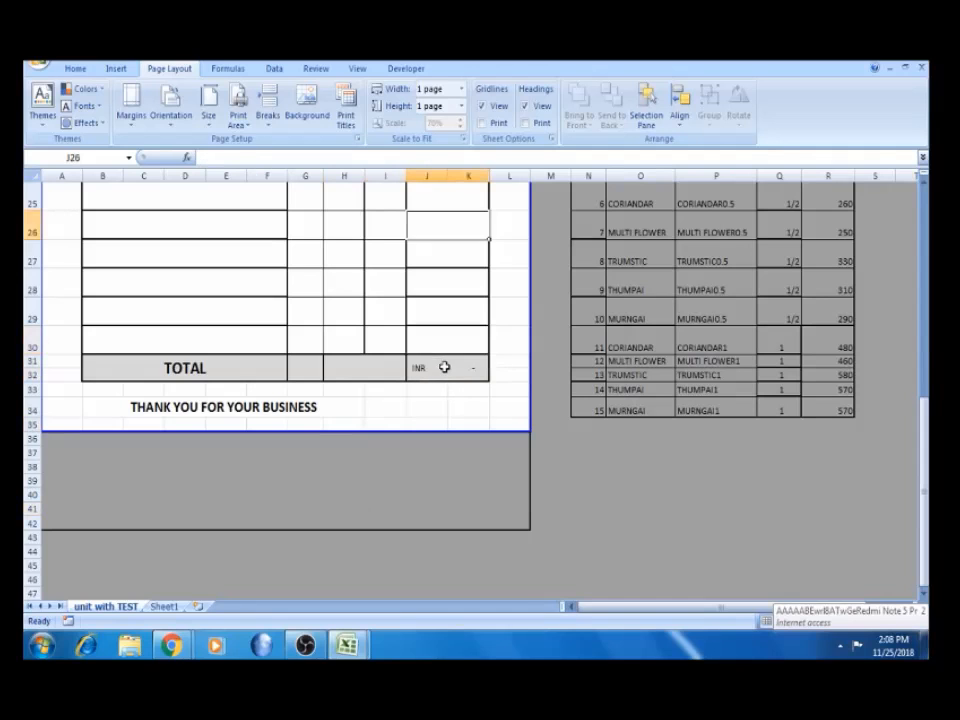
{"action": "key", "text": "Up"}
{"action": "key", "text": "Up"}
{"action": "key", "text": "Up"}
{"action": "key", "text": "Up"}
{"action": "key", "text": "Up"}
{"action": "key", "text": "Up"}
{"action": "key", "text": "Up"}
{"action": "key", "text": "Up"}
{"action": "key", "text": "Up"}
{"action": "key", "text": "Up"}
{"action": "key", "text": "Up"}
{"action": "key", "text": "Up"}
{"action": "key", "text": "Up"}
{"action": "key", "text": "Up"}
{"action": "key", "text": "Up"}
{"action": "key", "text": "Up"}
{"action": "key", "text": "Up"}
{"action": "key", "text": "Up"}
{"action": "key", "text": "Up"}
{"action": "key", "text": "Up"}
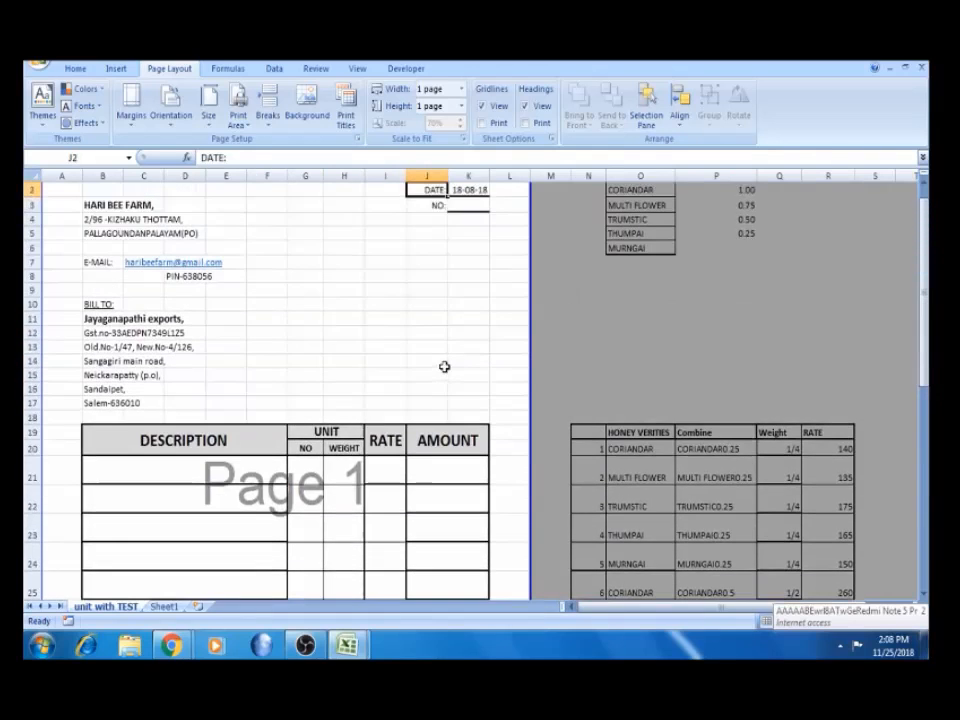
{"action": "key", "text": "Up"}
{"action": "key", "text": "Right"}
{"action": "key", "text": "Down"}
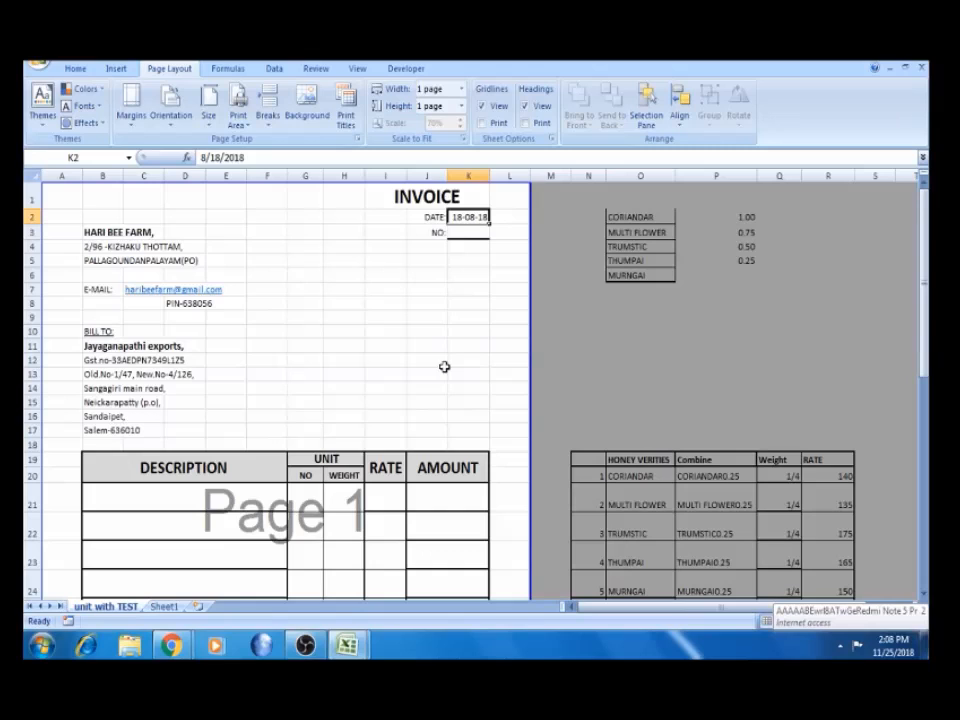
{"action": "key", "text": "Delete"}
{"action": "type", "text": "=toda"}
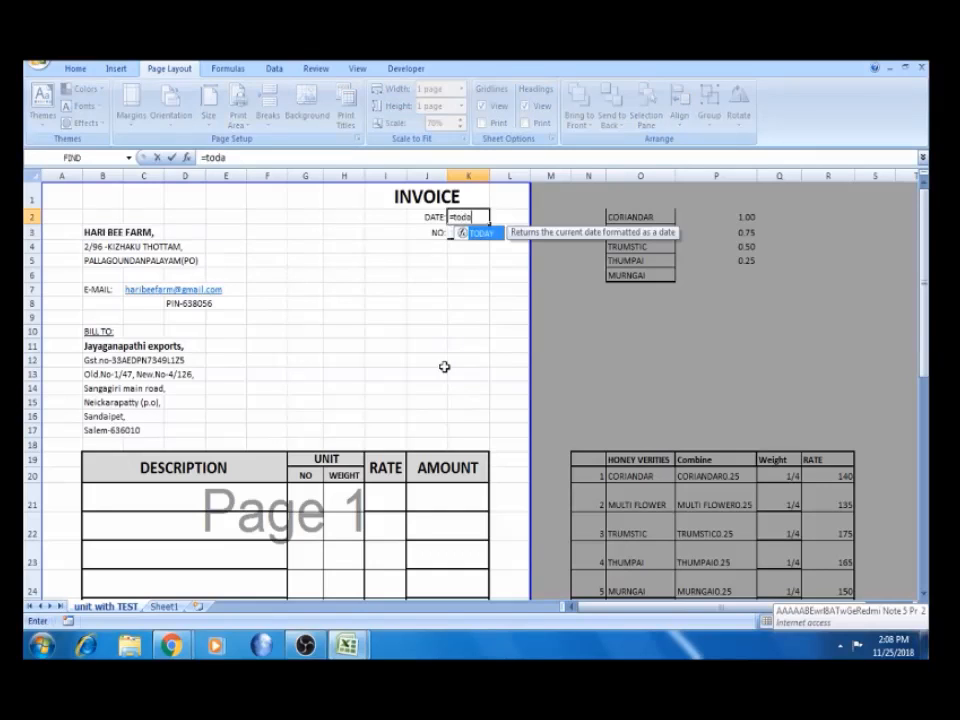
{"action": "key", "text": "Tab"}
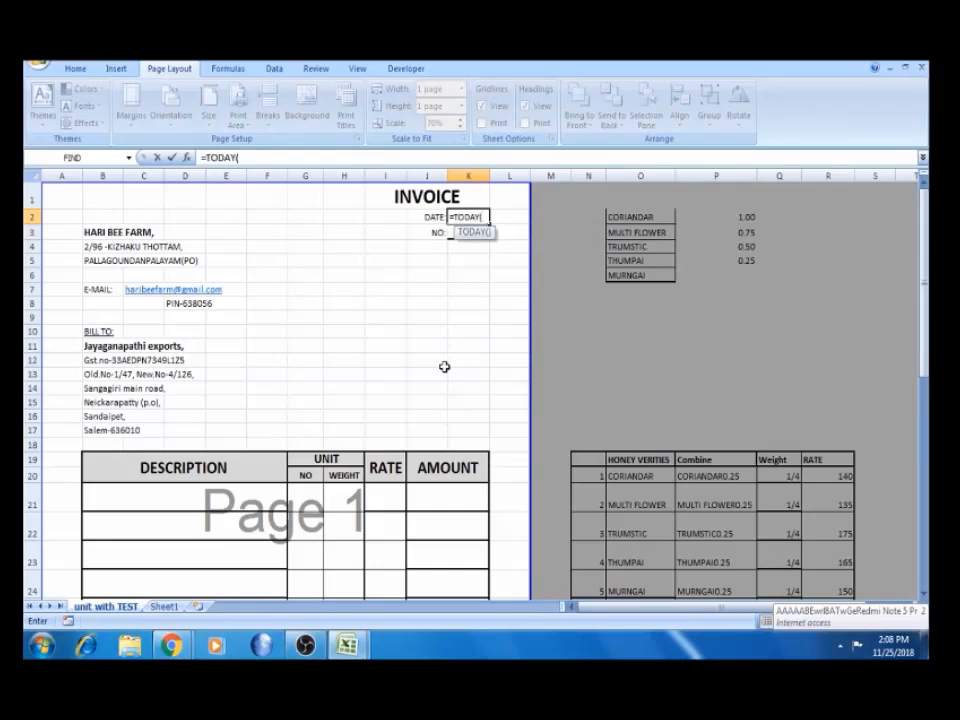
{"action": "key", "text": "Return"}
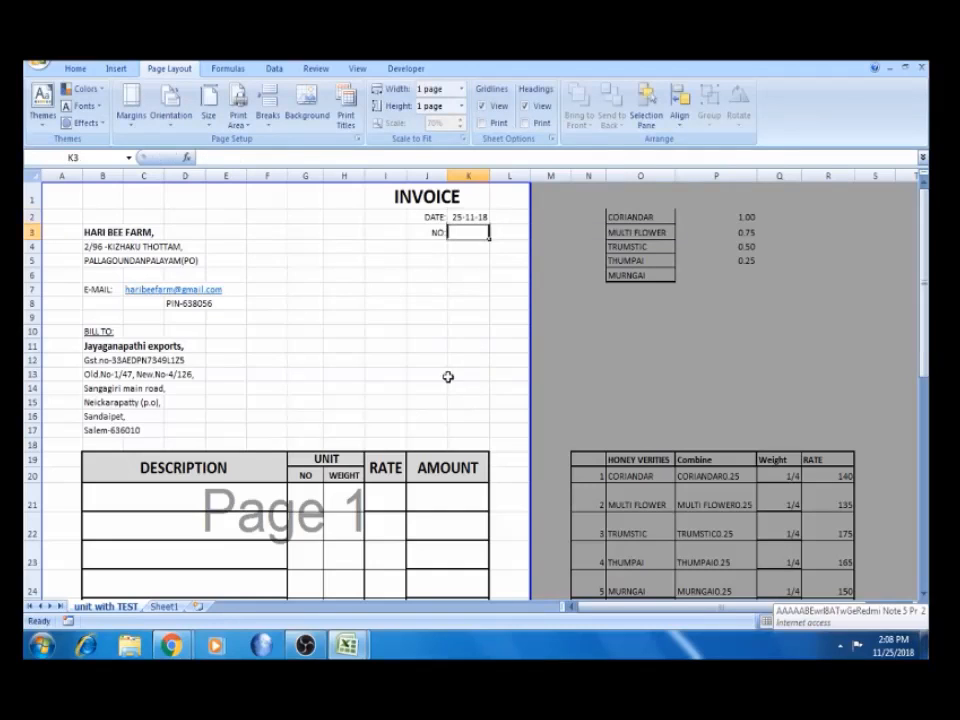
Change the date formula in K2 to =TODAY()+1 and review it in the formula bar
{"action": "left_click", "coordinate": [481, 218]}
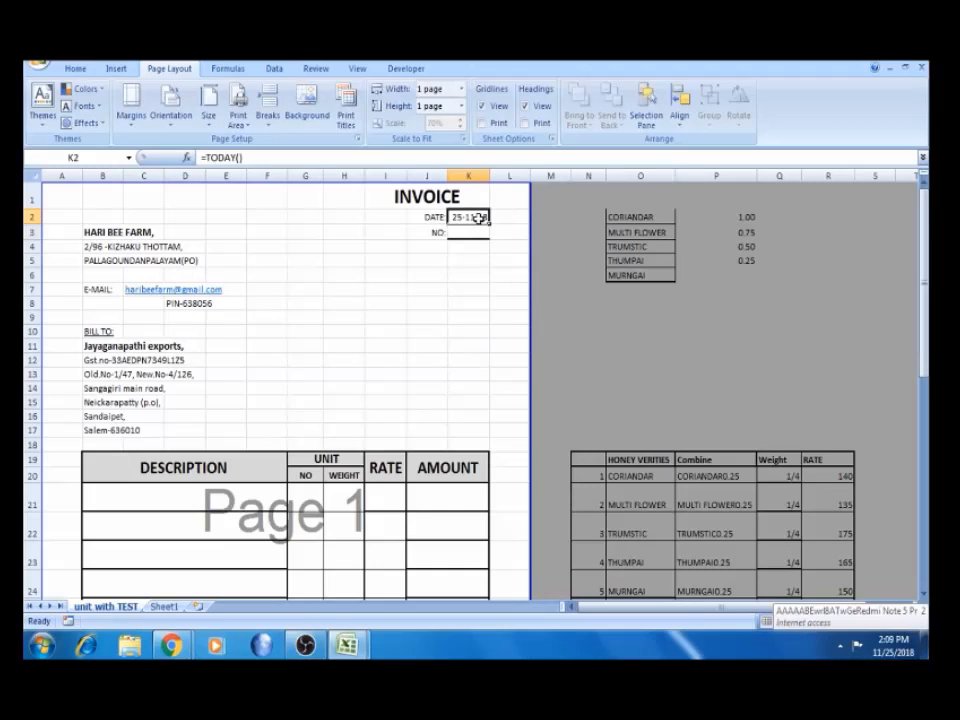
{"action": "left_click", "coordinate": [406, 160]}
{"action": "type", "text": "+1"}
{"action": "key", "text": "Return"}
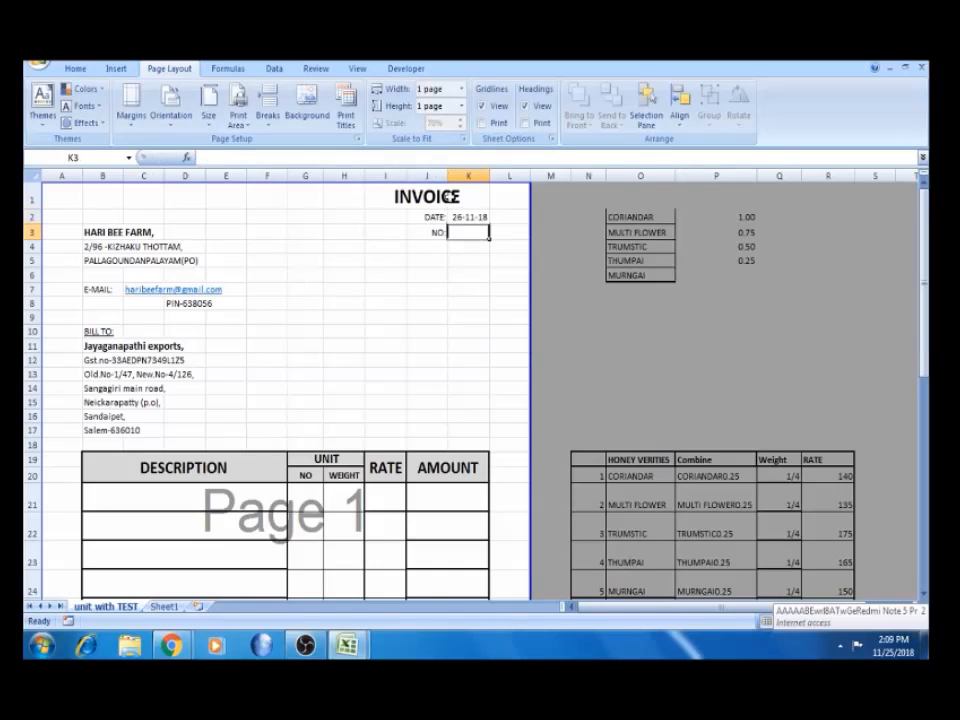
{"action": "left_click", "coordinate": [474, 218]}
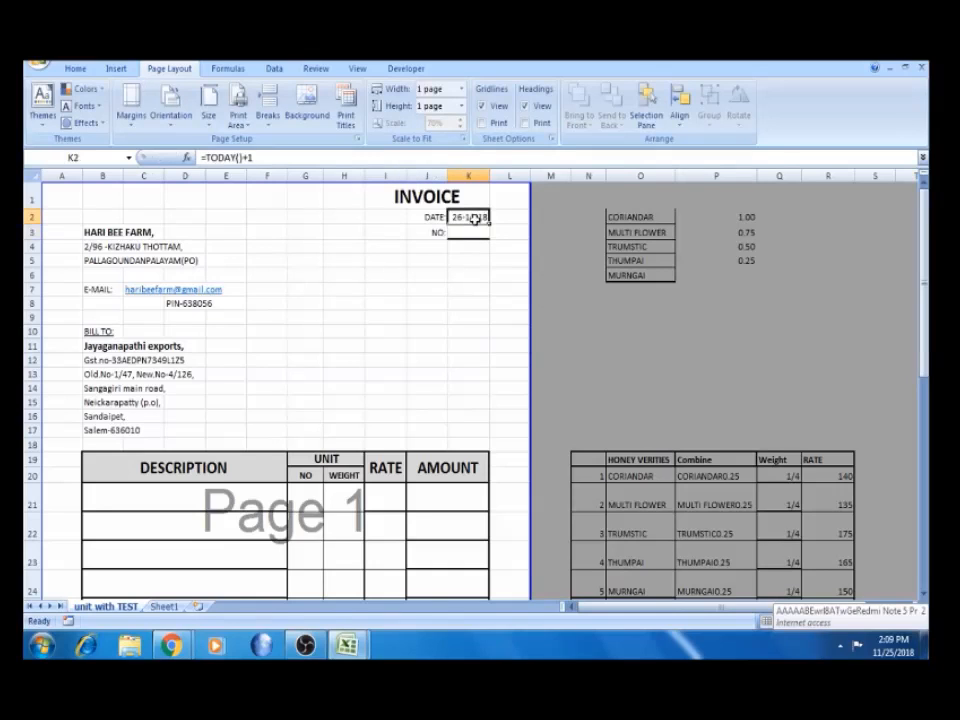
{"action": "left_click", "coordinate": [279, 161]}
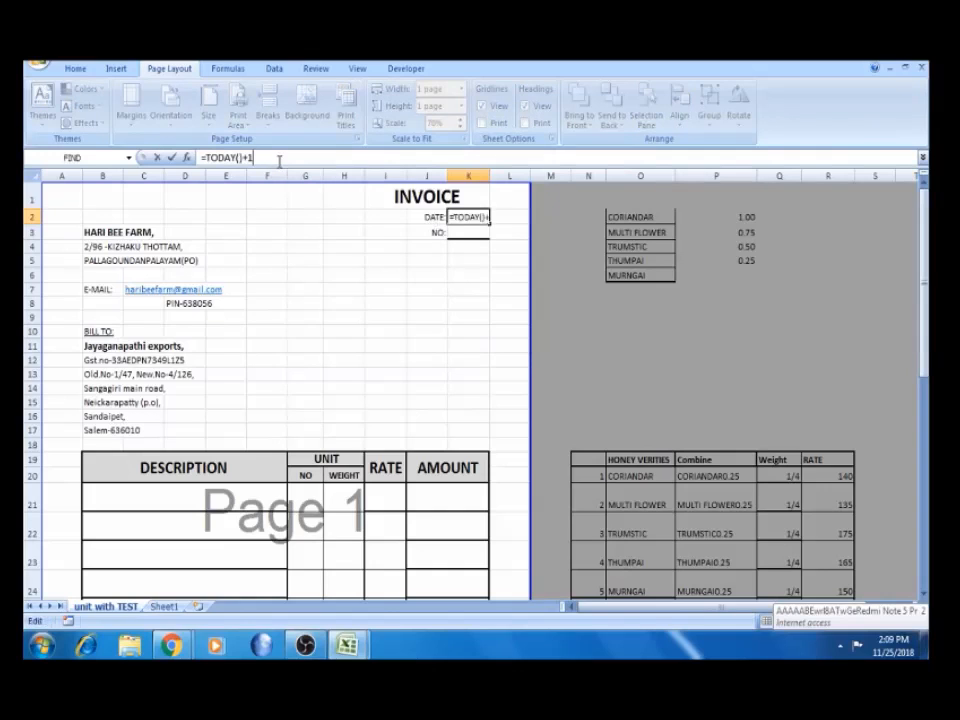
{"action": "left_click", "coordinate": [284, 260]}
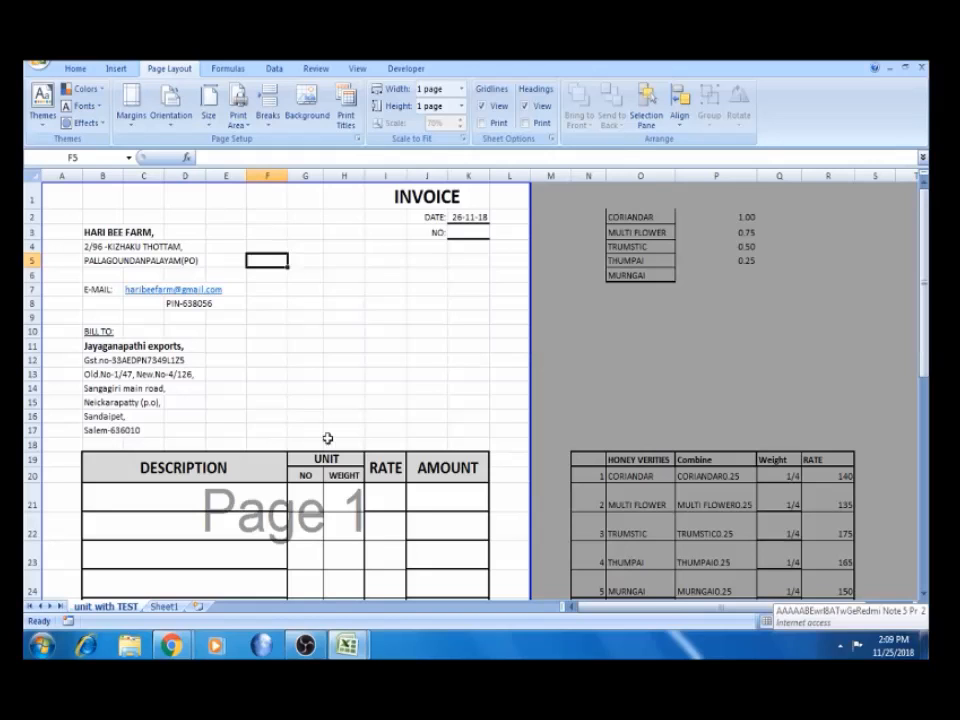
{"action": "left_click", "coordinate": [306, 645]}
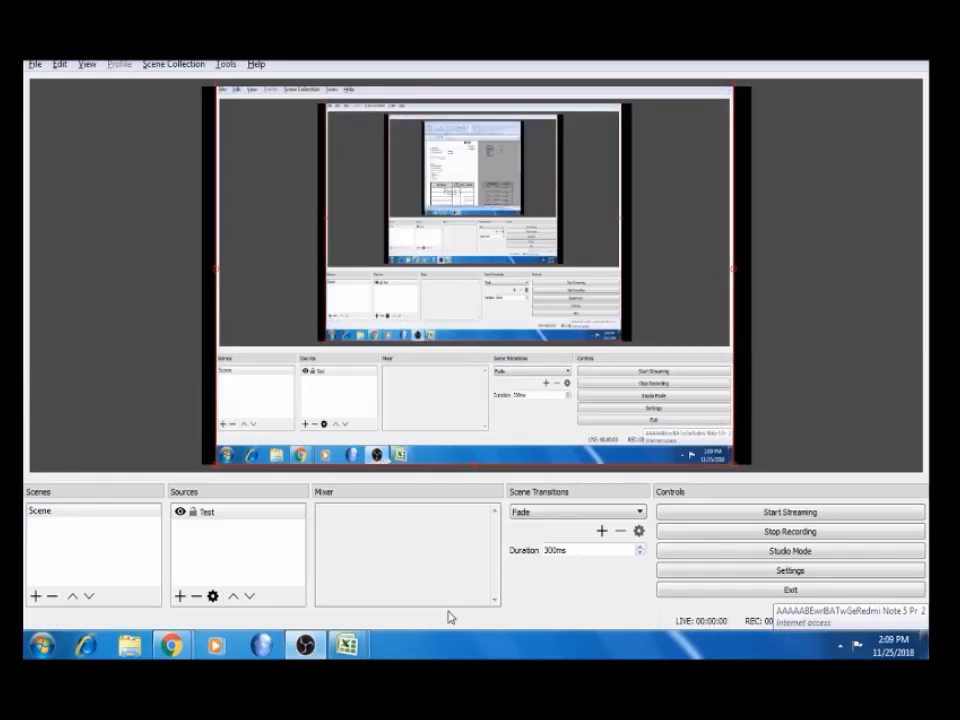